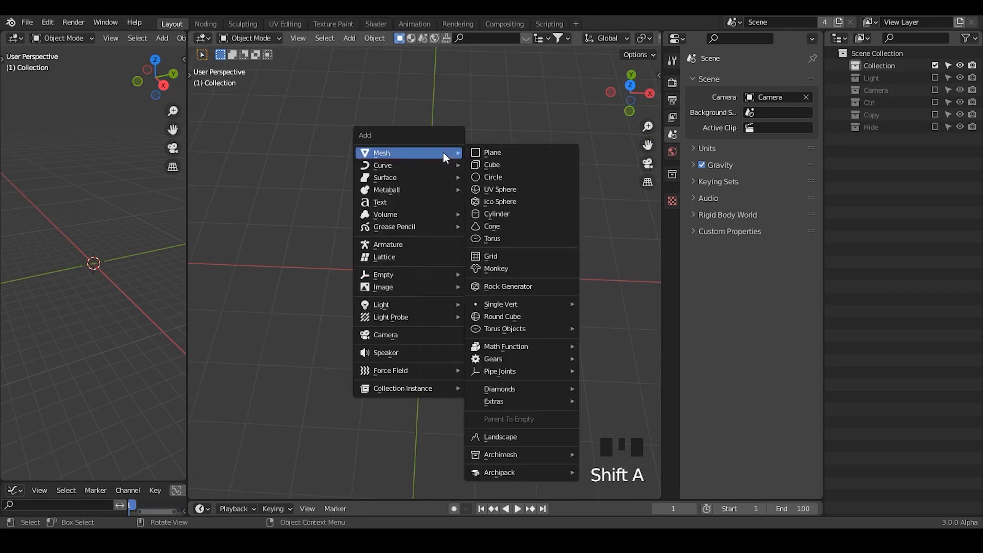
Add a plane mesh and show its transform properties in top orthographic view.
left_click(503, 149)
middle_click_drag(492, 292, 492, 258, "ctrl")
key("n")
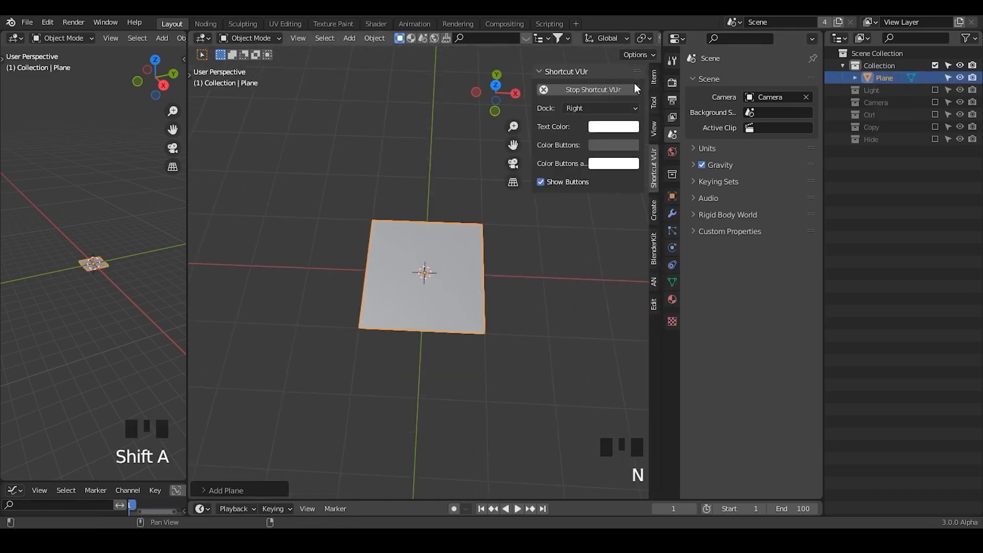
left_click(498, 84)
middle_click_drag(471, 260, 468, 266, "shift")
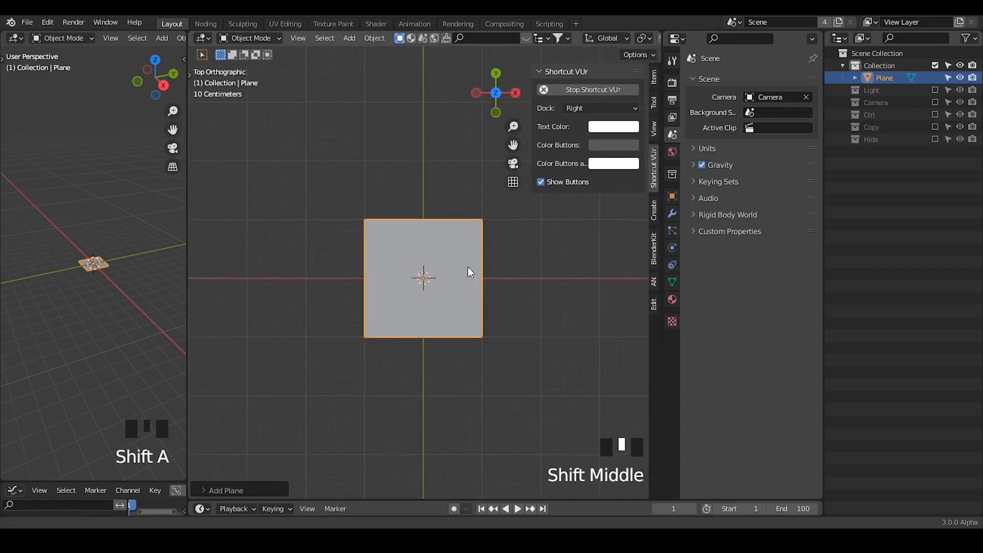
left_click(652, 77)
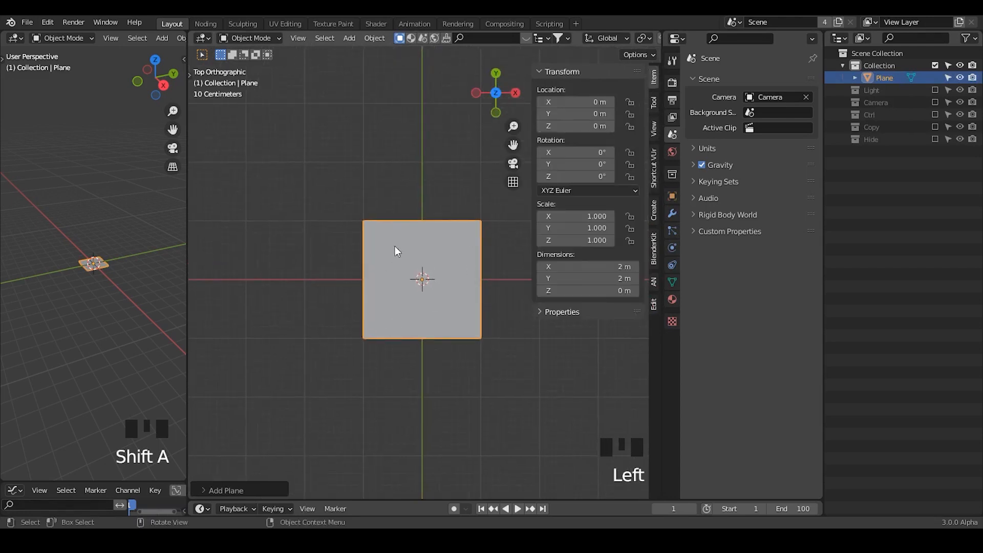
mouse_move(463, 334)
middle_mouse_down("ctrl")
mouse_move(475, 345)
mouse_move(472, 331)
mouse_move(450, 326)
middle_mouse_up("ctrl")
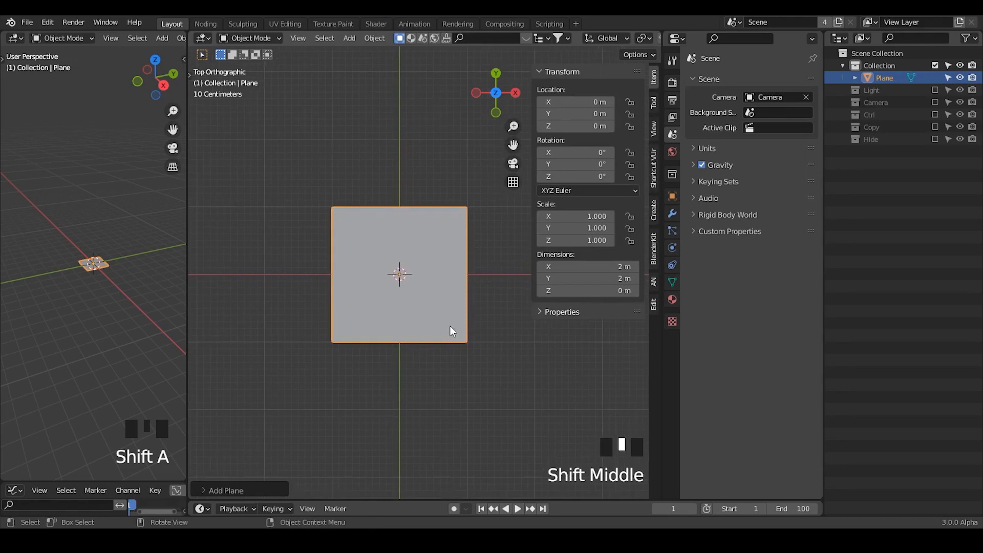
Set the plane's X and Y dimensions to 1 m and apply its scale.
left_click_drag(578, 269, 582, 271)
double_click(582, 270)
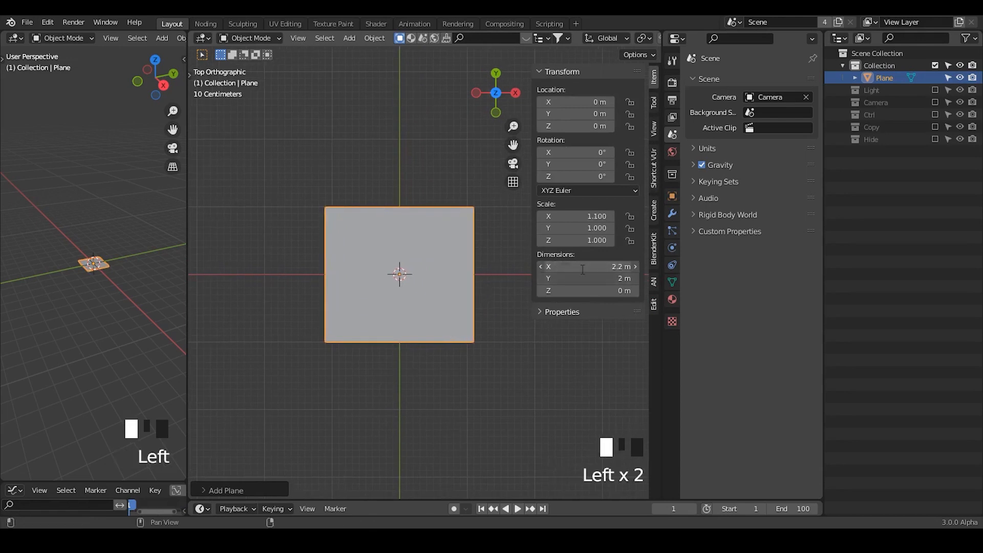
type("1")
key("Return")
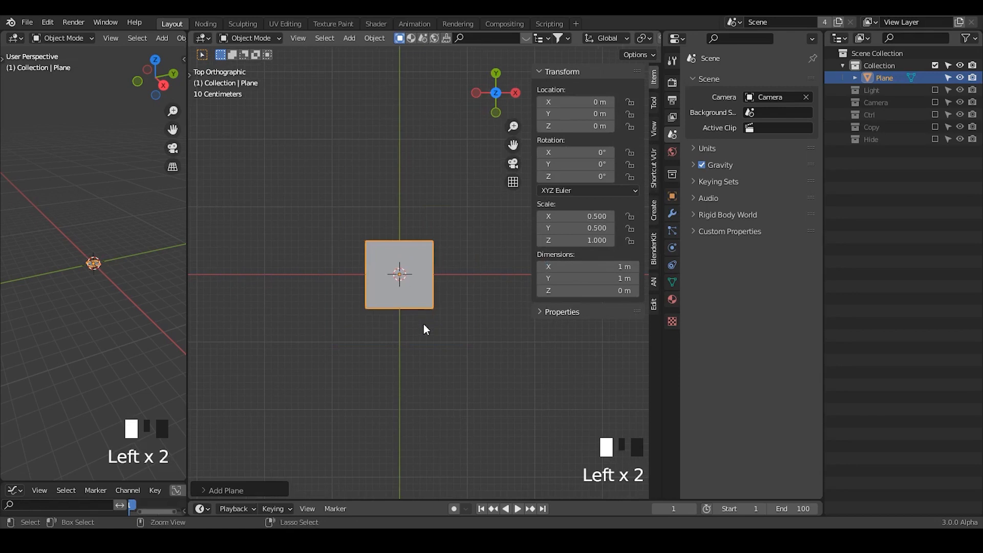
middle_click_drag(423, 324, 413, 261, "ctrl")
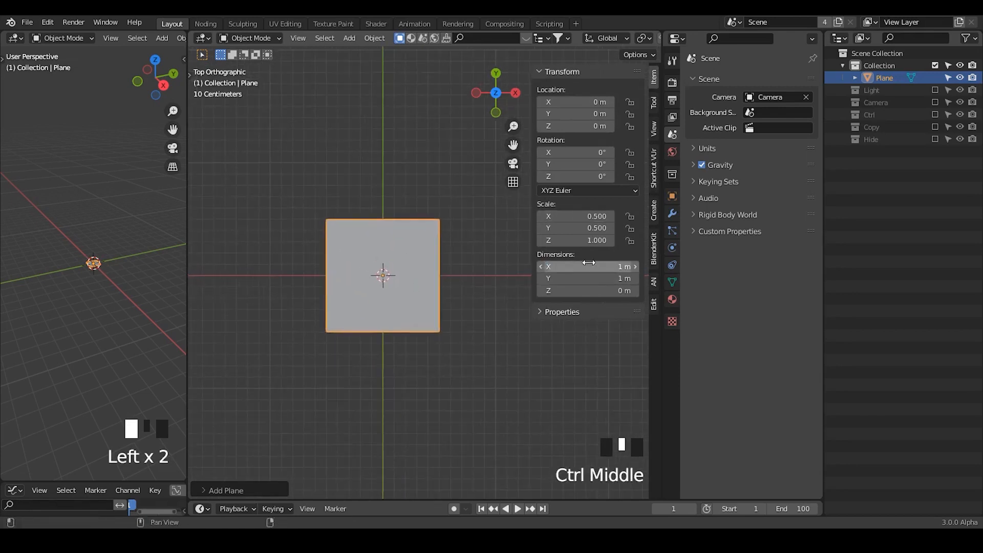
key("ctrl+a")
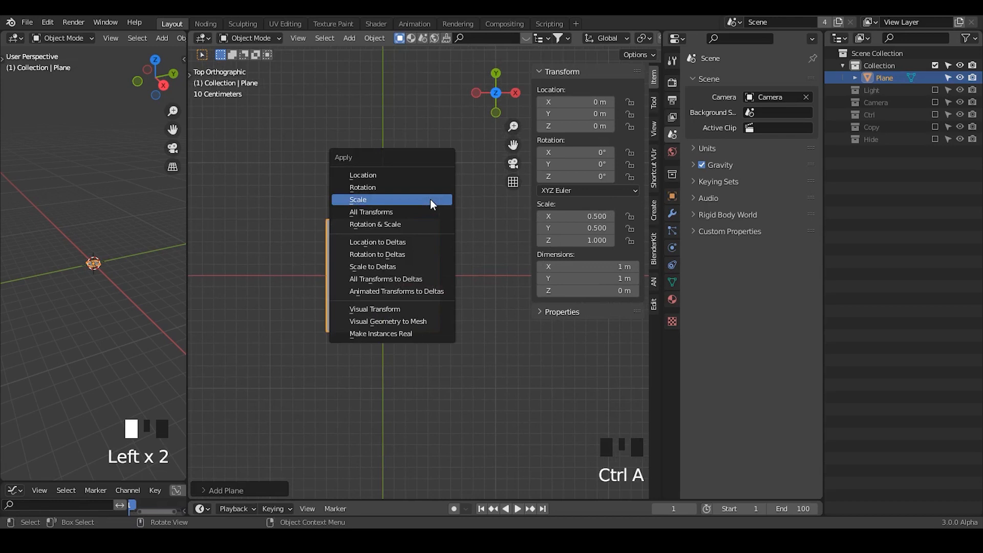
left_click(430, 199)
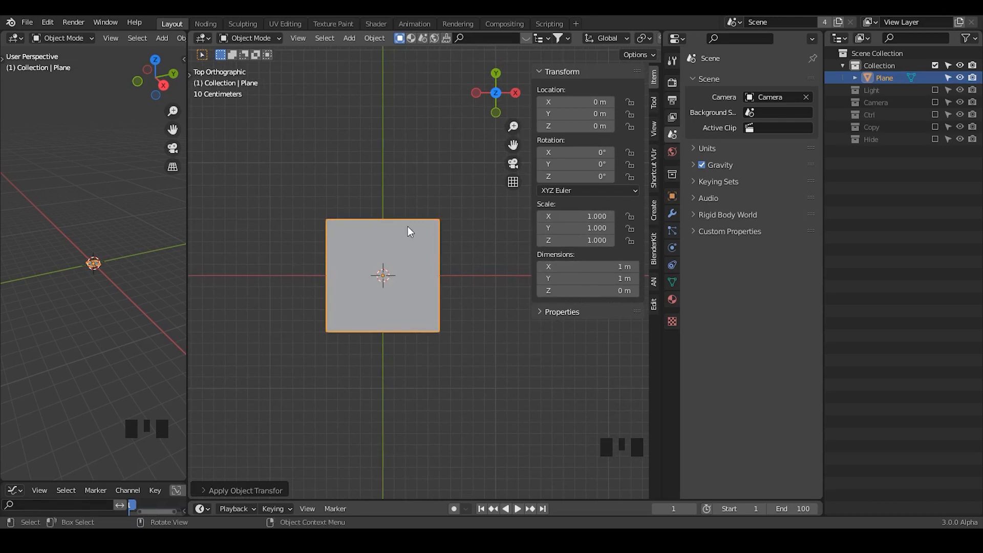
In Edit Mode, set the median X and Y of the plane's geometry to 0.5 m, then return to Object Mode.
key("Tab")
left_click(599, 103)
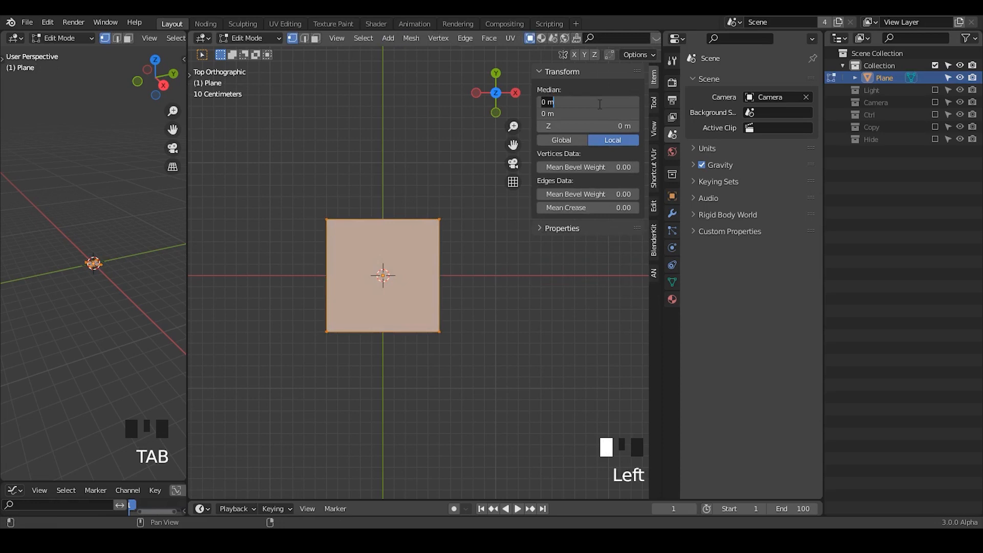
type("1")
key("Return")
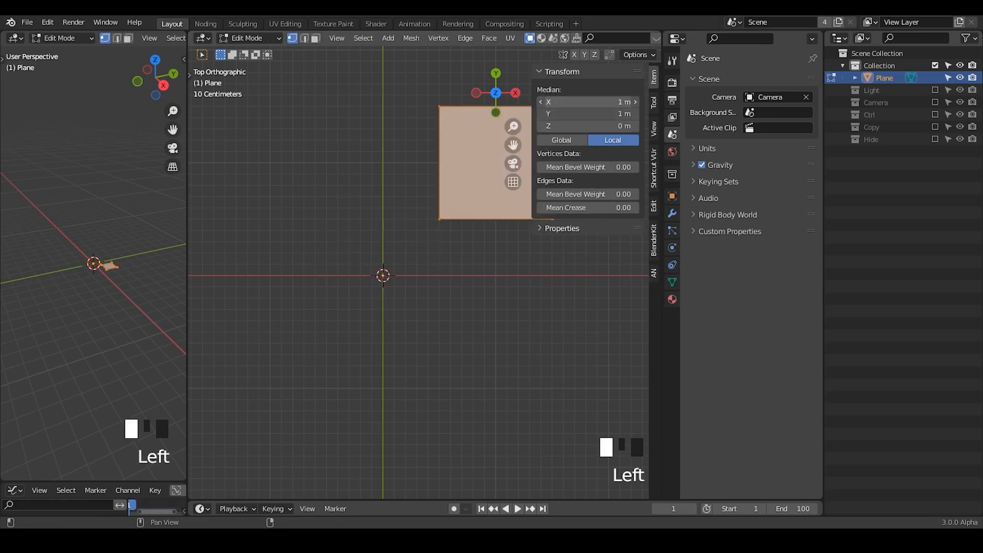
left_click(600, 104)
type("0.")
key("Return")
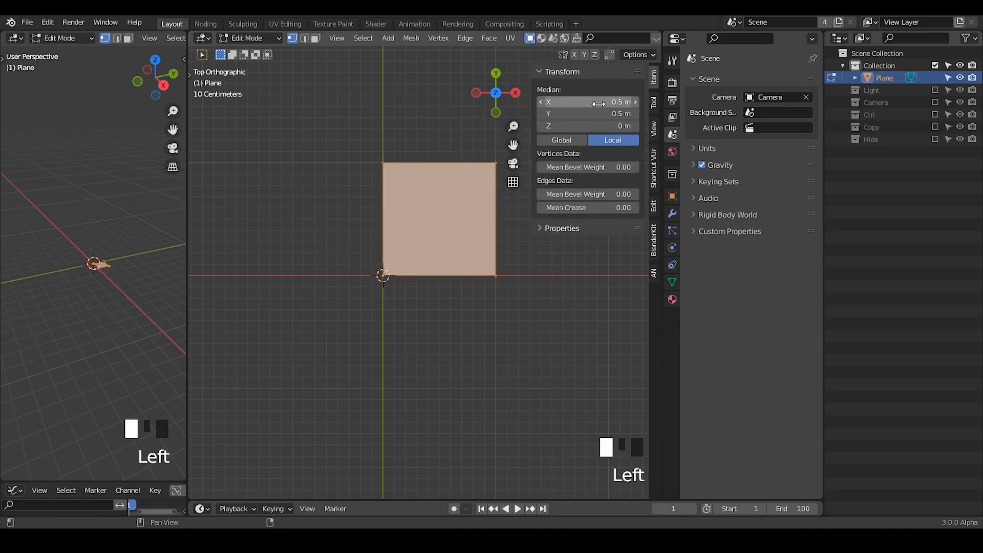
key("n")
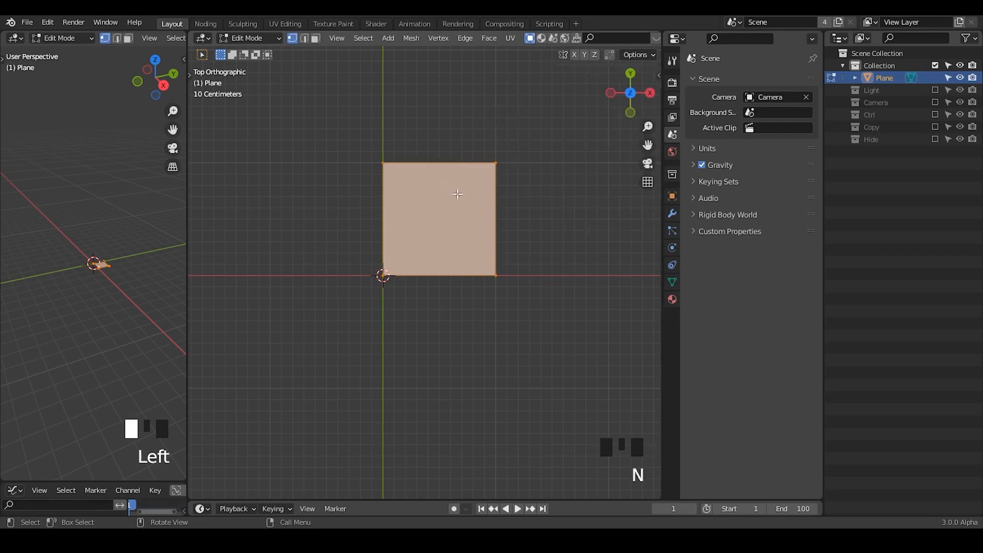
key("Tab")
Annotate the plane's corner at the origin with "0,0" and the diagonally opposite corner with "1,1".
mouse_move(457, 201)
middle_mouse_down("shift")
mouse_move(444, 294)
mouse_move(457, 284)
middle_mouse_up("shift")
mouse_move(353, 300)
left_mouse_down()
mouse_move(377, 306)
mouse_move(371, 300)
left_mouse_up()
left_click(362, 317)
left_click_drag(509, 130, 509, 150)
left_click_drag(517, 150, 521, 151)
left_click_drag(533, 127, 535, 148)
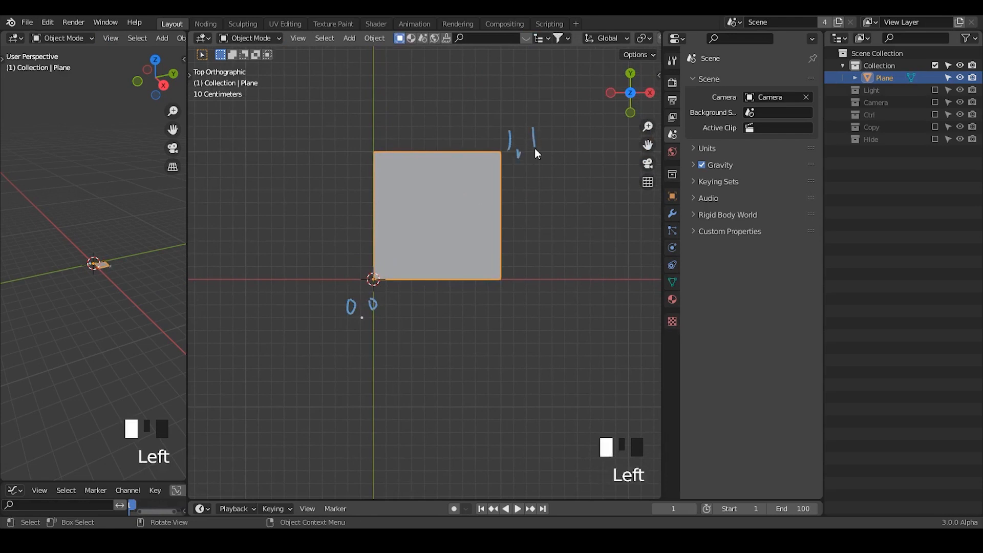
left_click_drag(364, 315, 360, 323)
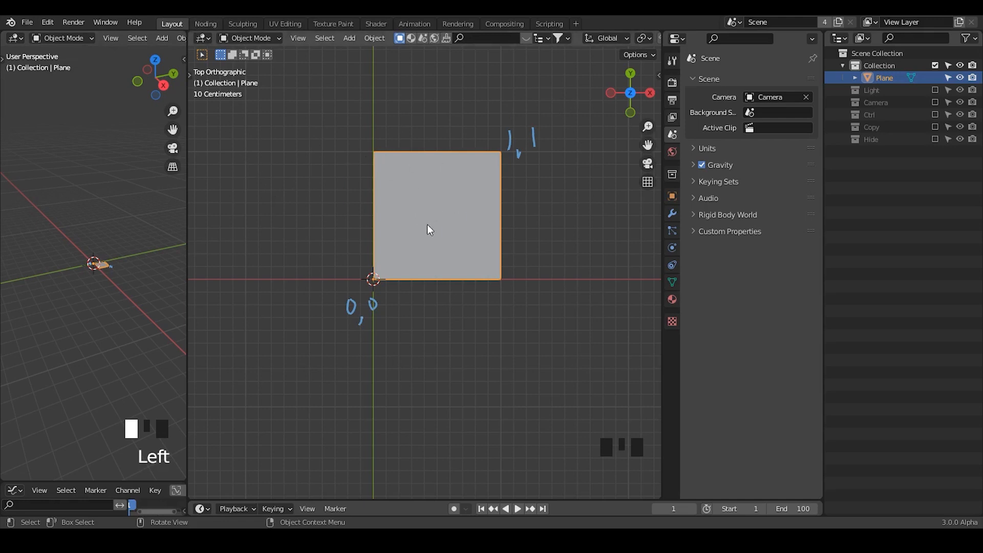
Switch to the Noding workspace, duplicate the plane in place and name the copy Visual.
middle_click_drag(424, 311, 423, 277)
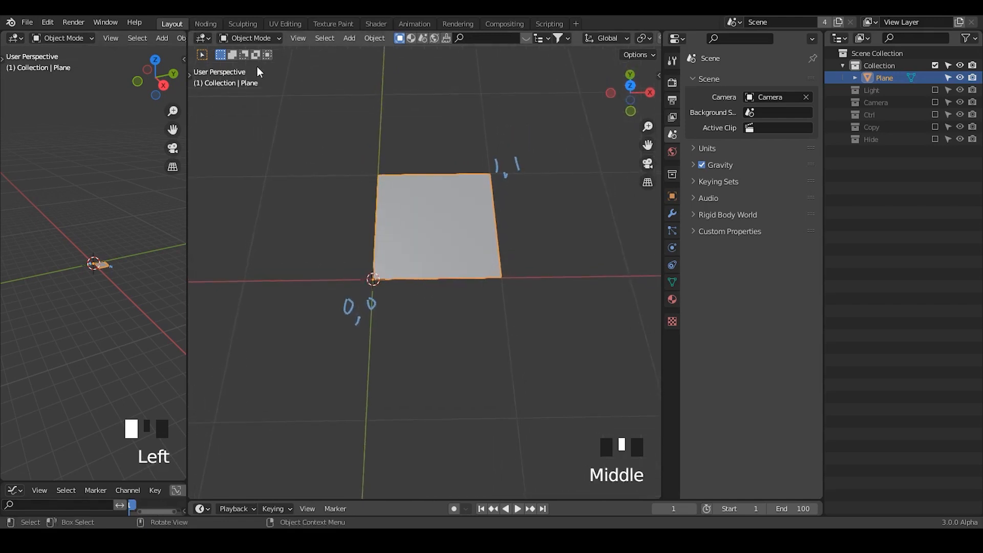
left_click(201, 26)
middle_click_drag(534, 300, 599, 253)
key("shift+d")
right_click(586, 147)
double_click(924, 90)
key("Left")
key("Left")
key("Left")
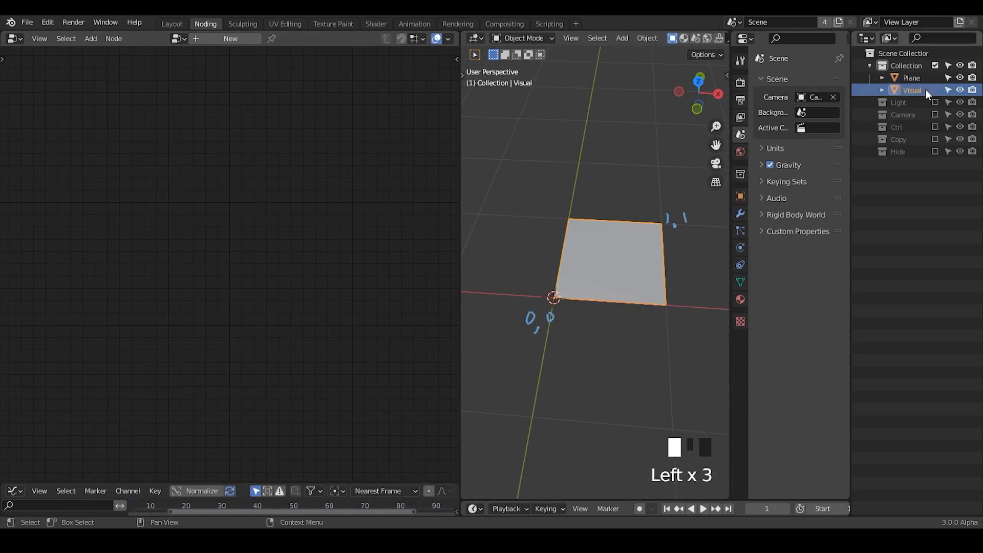
Rename the original plane GN.
double_click(911, 78)
key("Left")
key("Left")
key("Left")
type("GN")
key("Return")
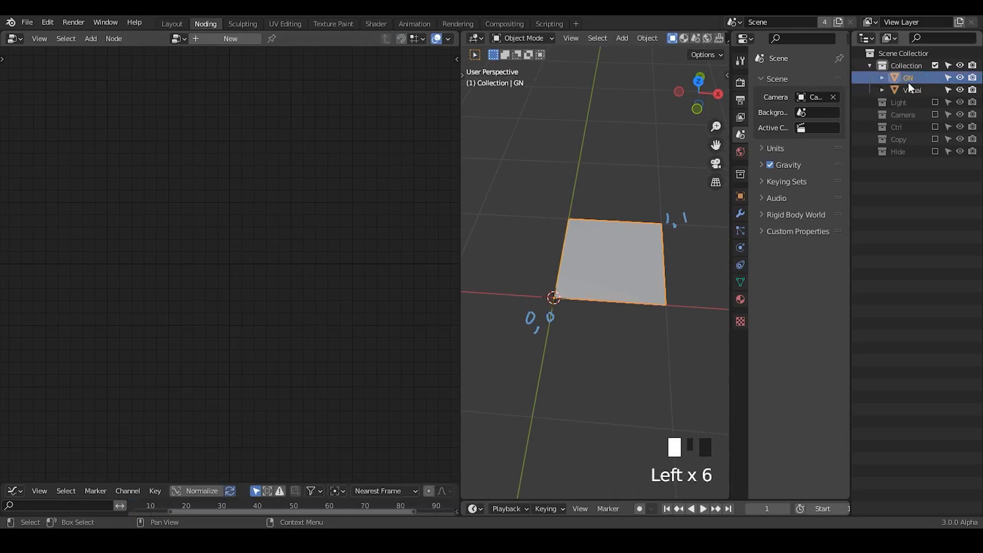
Move the Visual plane about 0.8 m down along the global Z axis.
left_click(918, 91)
key("g")
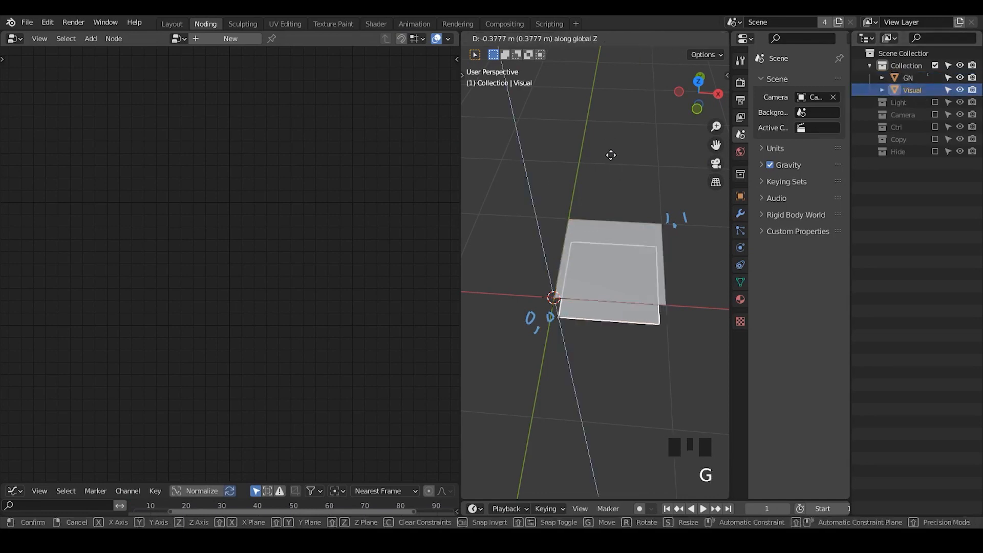
left_click(671, 137)
Create a new geometry node tree on the GN object.
left_click(909, 78)
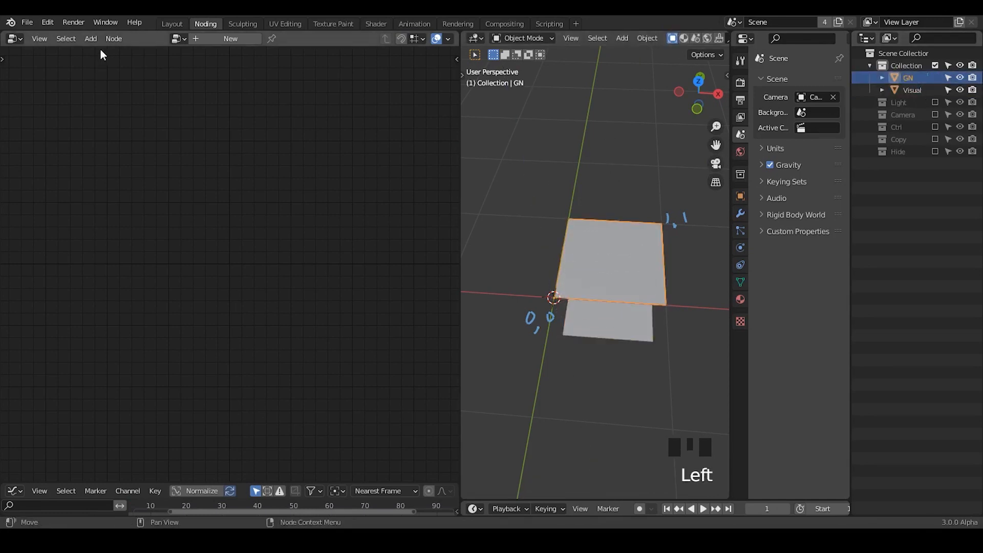
left_click(228, 39)
middle_click_drag(553, 230, 627, 234)
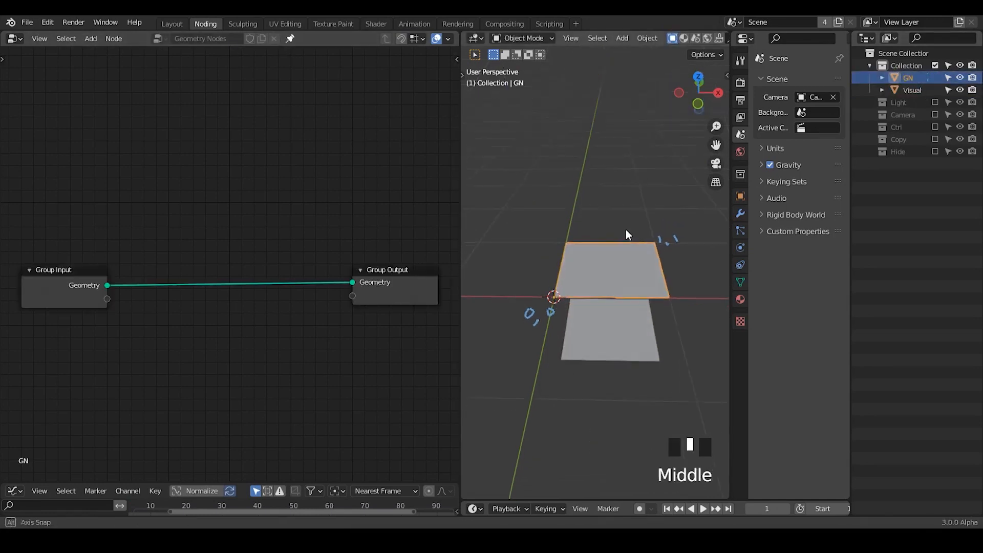
Set the Visual plane's viewport display color to red with hue 0.002, saturation 1.000 and value 1.000.
left_click(623, 333)
middle_click_drag(623, 333, 617, 281, "shift")
left_click(740, 197)
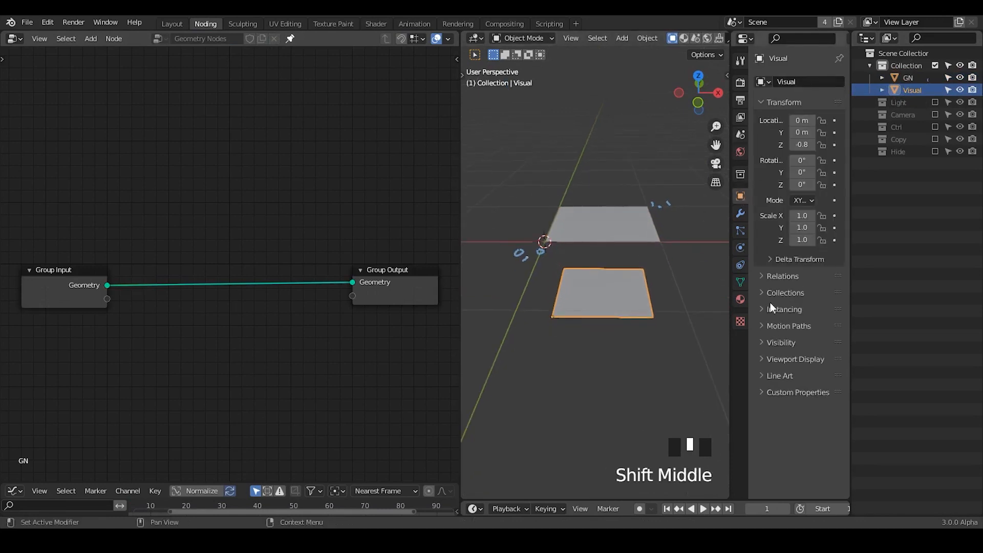
left_click(767, 102)
left_click(778, 202)
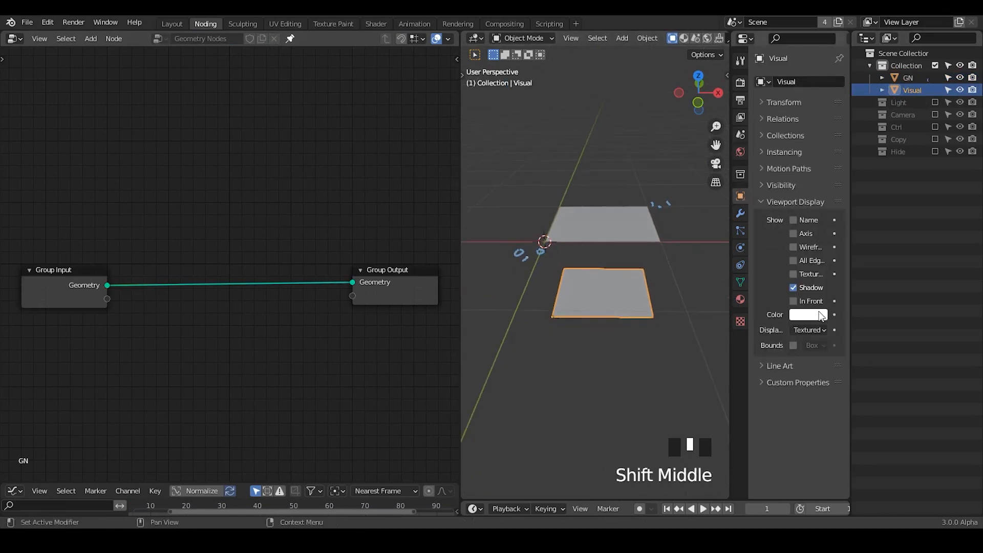
left_click(818, 317)
left_click_drag(839, 198, 837, 229)
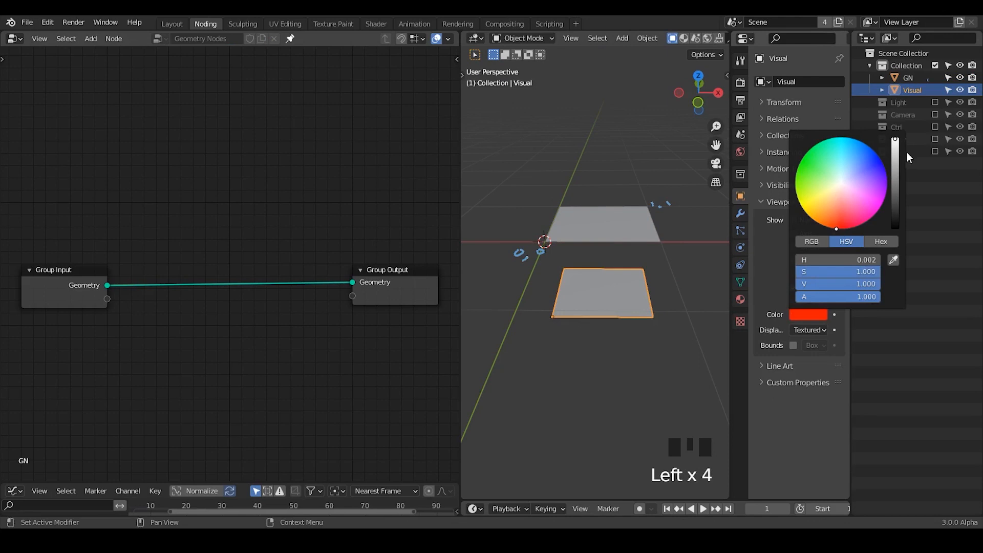
Set the viewport's solid shading color to Object.
scroll(487, 38, "down", 5)
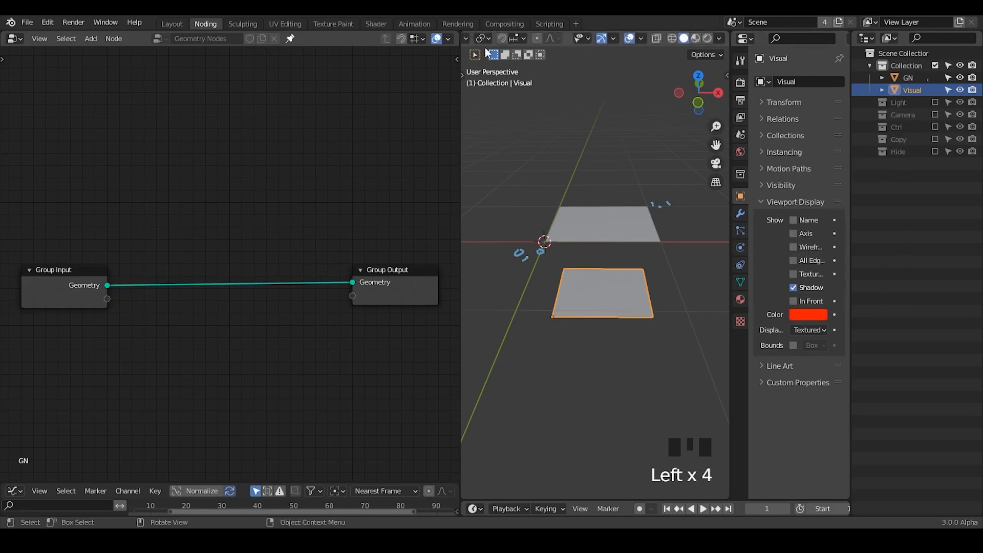
left_click(718, 38)
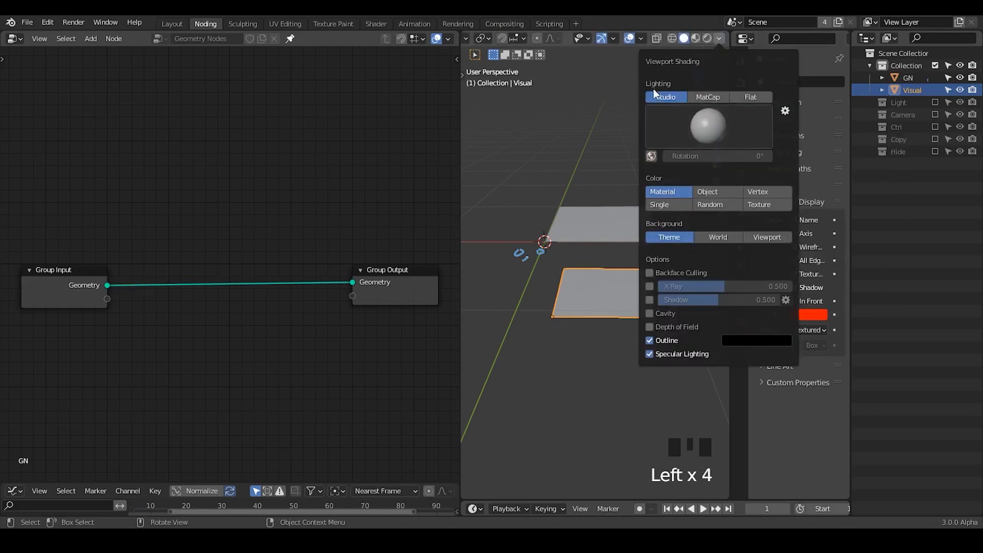
left_click(715, 190)
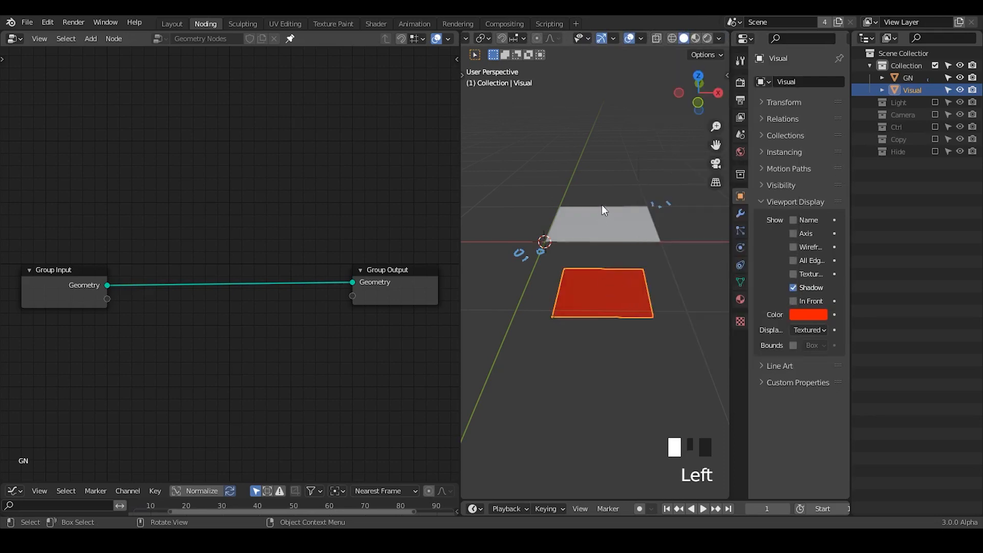
Compare the two overlapping planes from above by repeatedly toggling the visibility of GN.
mouse_move(602, 205)
middle_mouse_down()
mouse_move(606, 232)
mouse_move(639, 233)
mouse_move(650, 204)
mouse_move(641, 220)
middle_mouse_up()
left_click(699, 82)
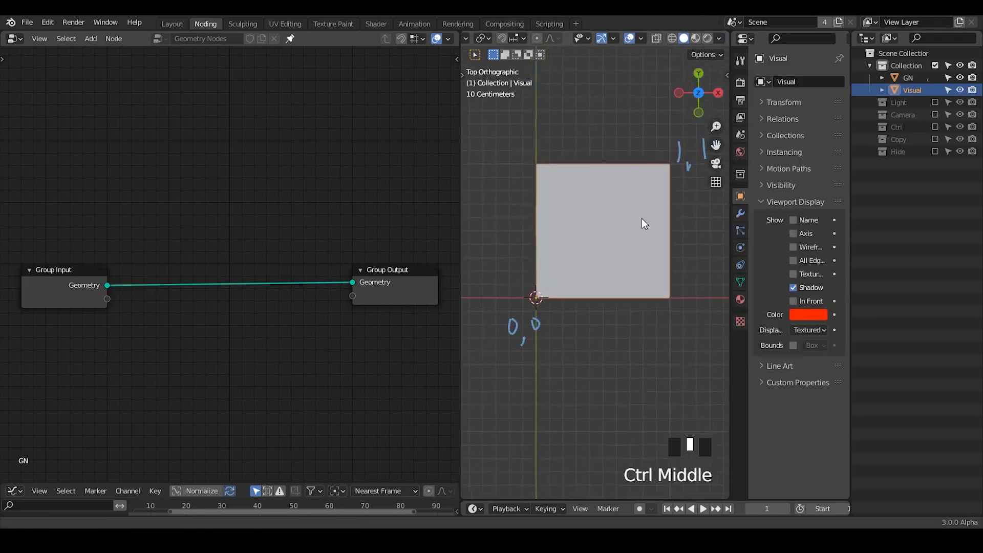
left_click(960, 77)
left_click(961, 78)
left_click(961, 78)
left_click(960, 77)
left_click(961, 78)
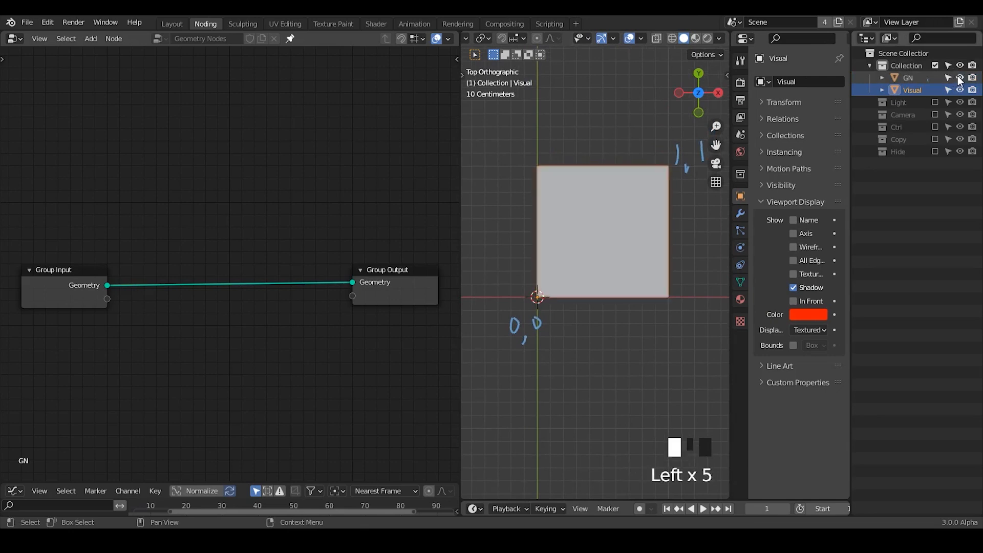
left_click(960, 77)
left_click(960, 77)
left_click(961, 78)
left_click(961, 77)
left_click(960, 78)
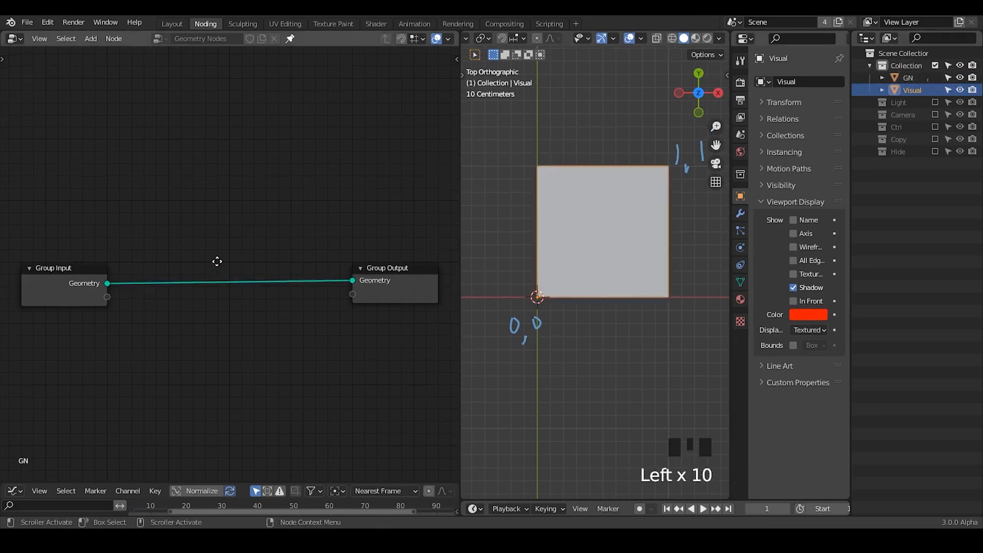
Cut the link between Group Input and Group Output and move the Group Input node up out of the way.
middle_click_drag(218, 259, 215, 202)
right_click_drag(215, 202, 230, 259, "ctrl")
left_click_drag(60, 263, 28, 138)
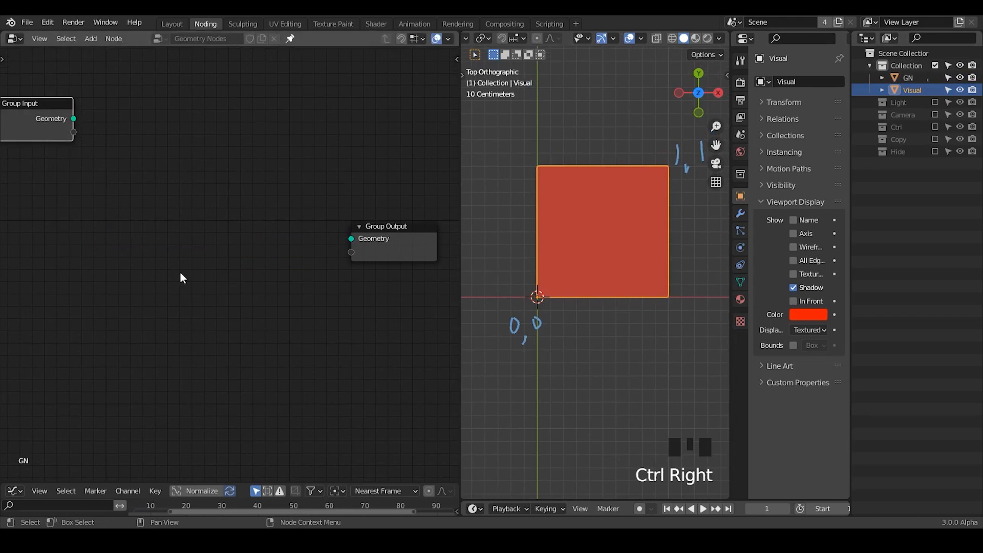
middle_click_drag(180, 277, 256, 165)
middle_click_drag(153, 202, 161, 228)
left_click_drag(98, 100, 293, 211)
Add a Mesh Line node with a count of 1 and connect its geometry to the Group Output.
key("shift+a")
type("smesh li")
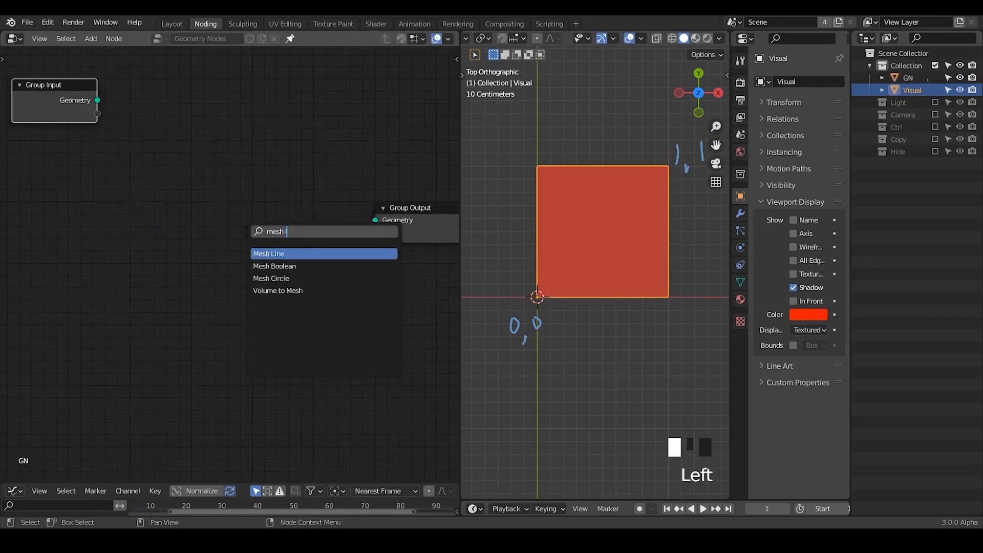
key("Return")
left_click(38, 144)
left_click(116, 219)
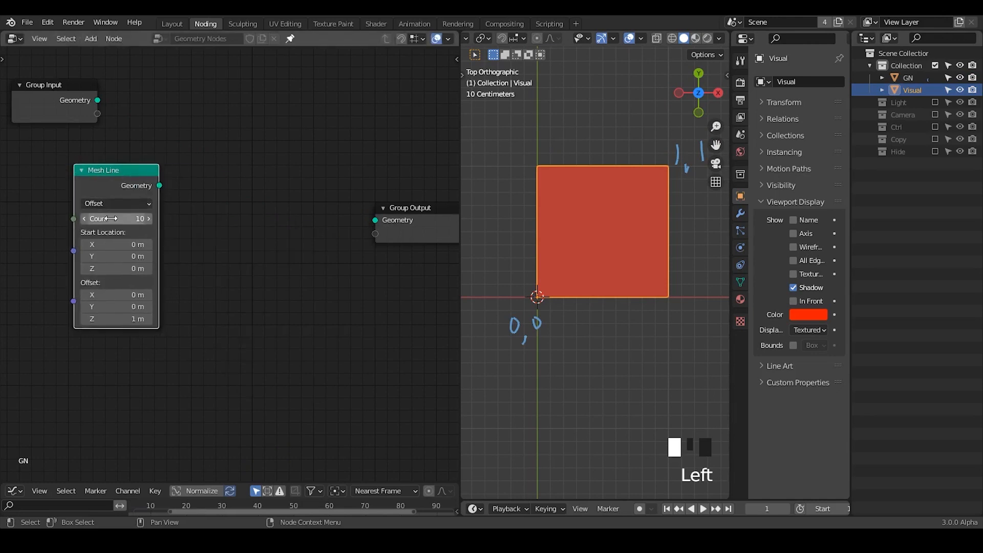
type("1")
key("Return")
left_click_drag(159, 185, 376, 221)
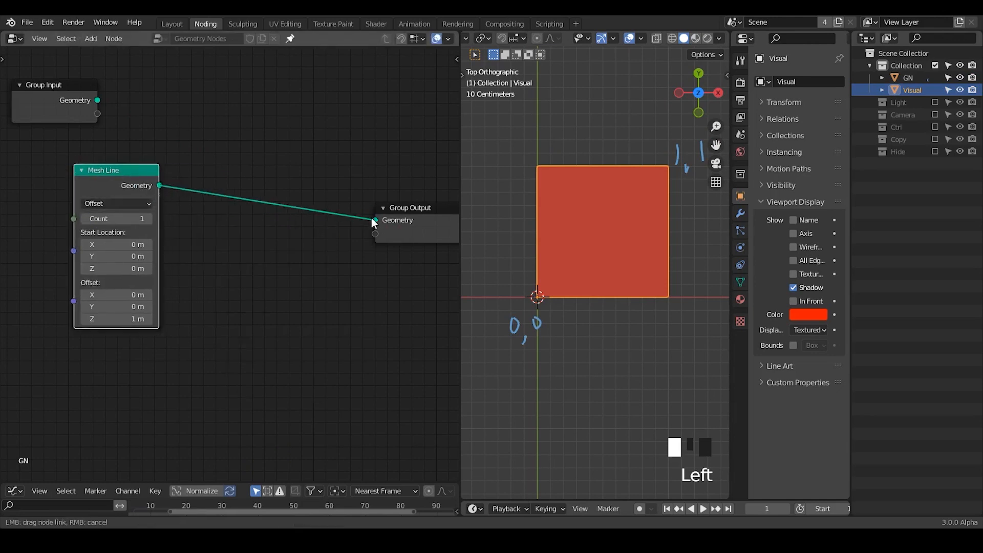
left_click_drag(159, 157, 101, 169)
Insert a Mesh to Points node on the link between the Mesh Line and Group Output nodes.
key("shift+a")
type("s")
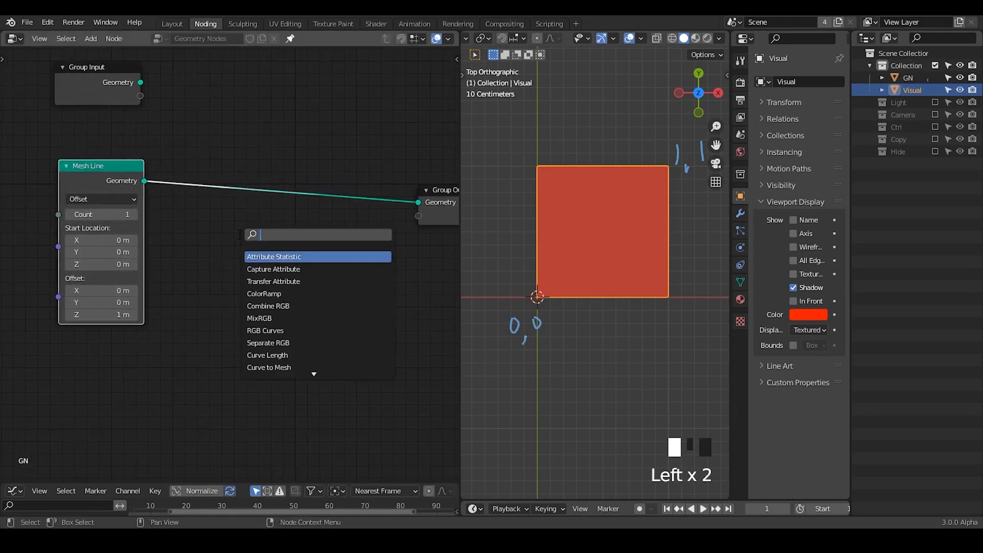
type("mesh line")
key("ctrl+BackSpace")
key("ctrl+BackSpace")
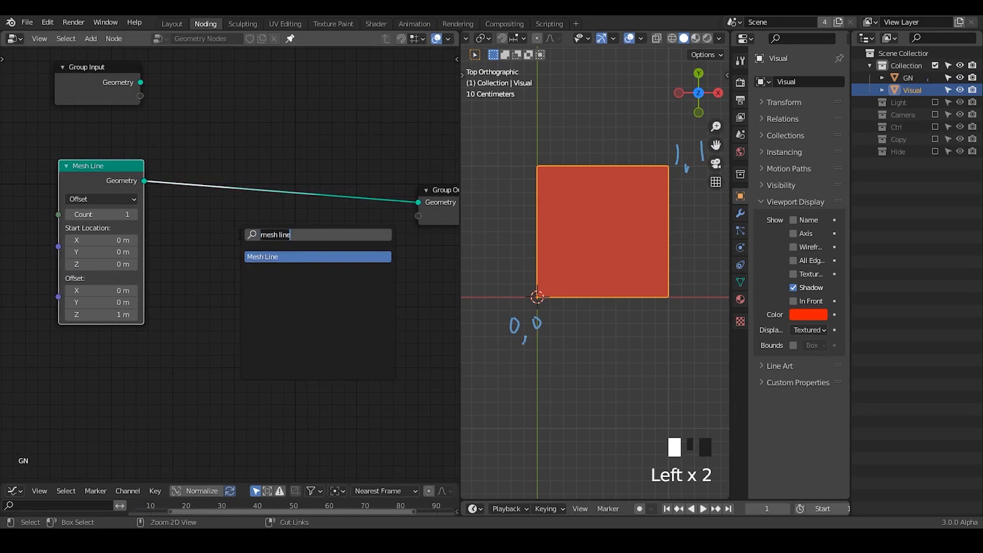
type("mesh to po")
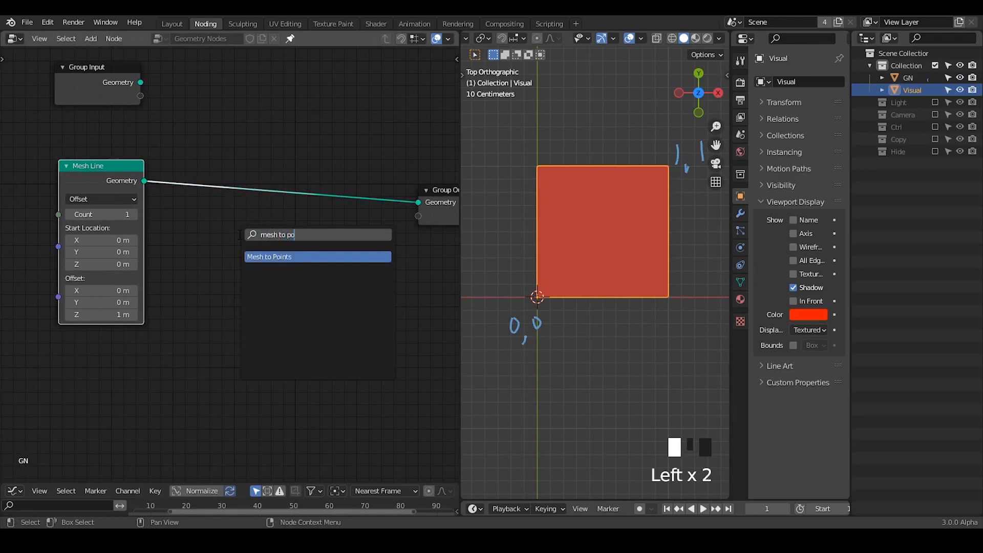
type("int")
key("Return")
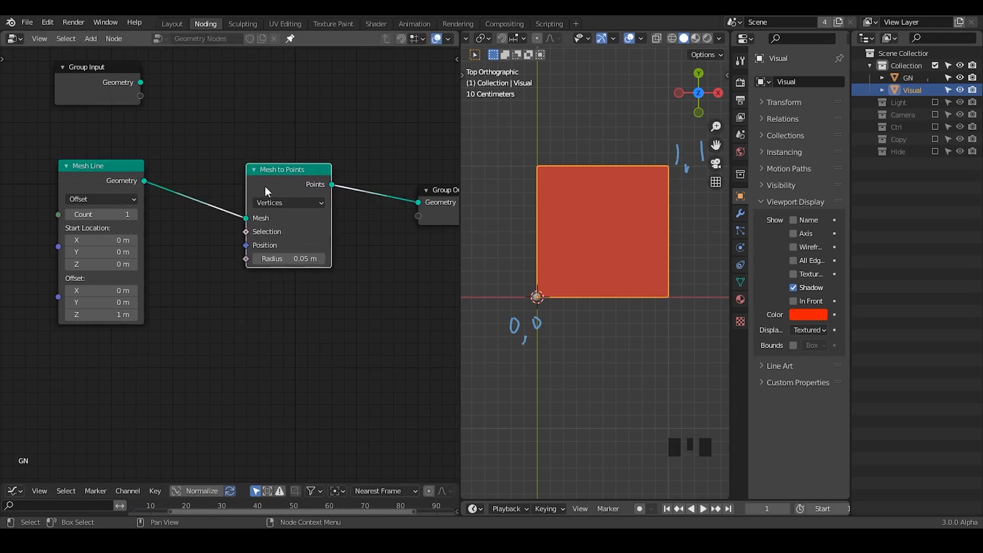
left_click(282, 169)
Move the Mesh Line node further away from Mesh to Points and set the Mesh to Points radius to 0.13 m.
middle_click_drag(218, 310, 264, 276)
left_click_drag(141, 147, 106, 157)
middle_click_drag(525, 270, 554, 268, "ctrl")
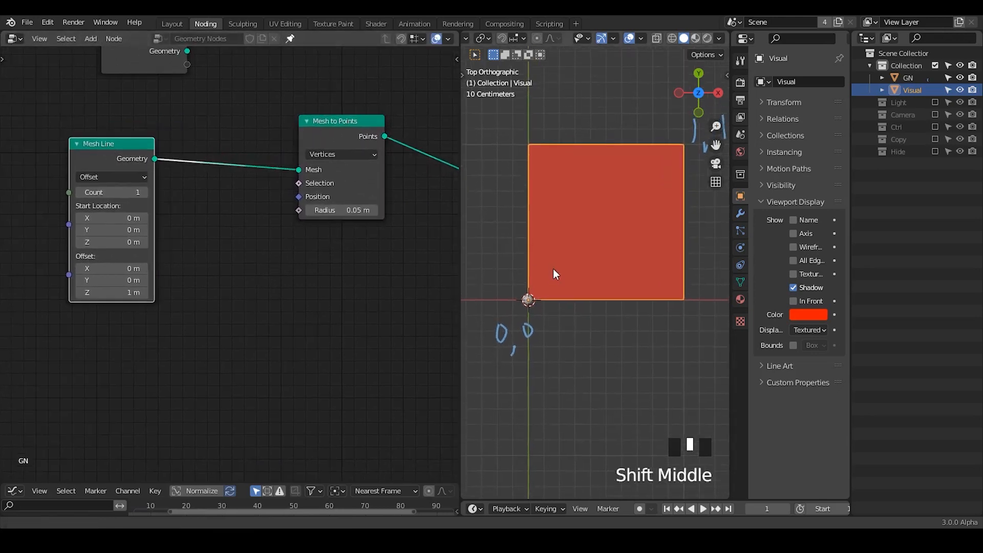
left_click_drag(146, 159, 125, 164)
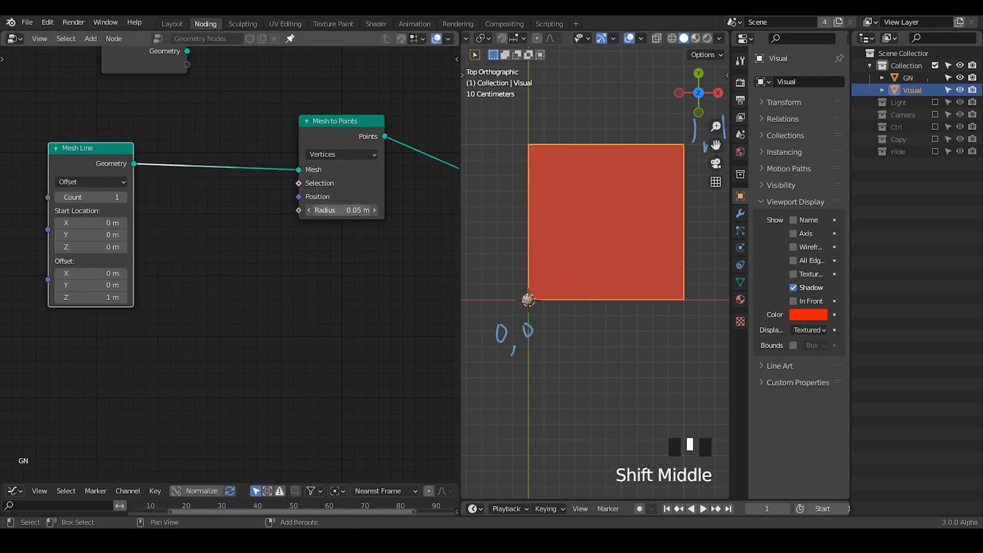
left_click_drag(338, 210, 389, 210, "shift")
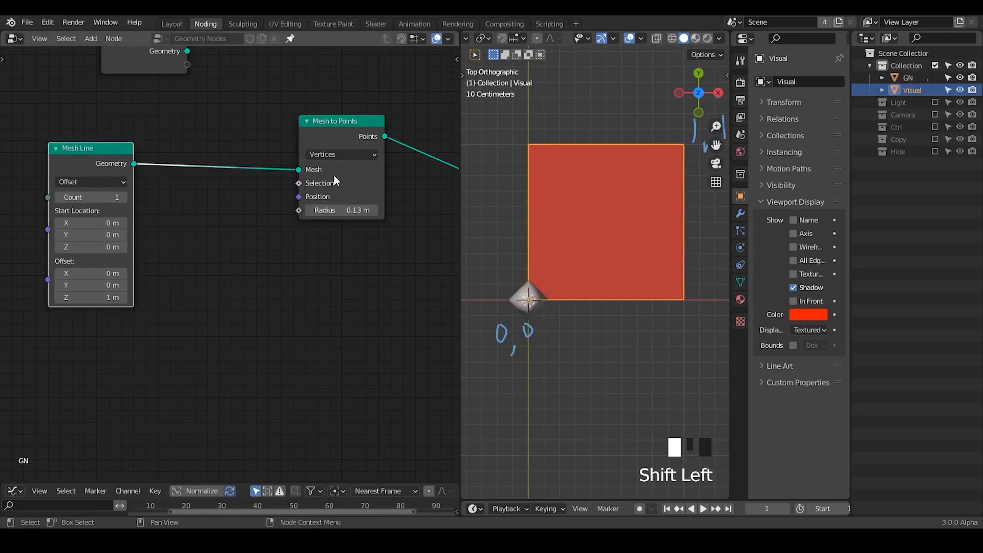
middle_click_drag(551, 267, 559, 258, "ctrl")
middle_click_drag(591, 222, 587, 222, "shift")
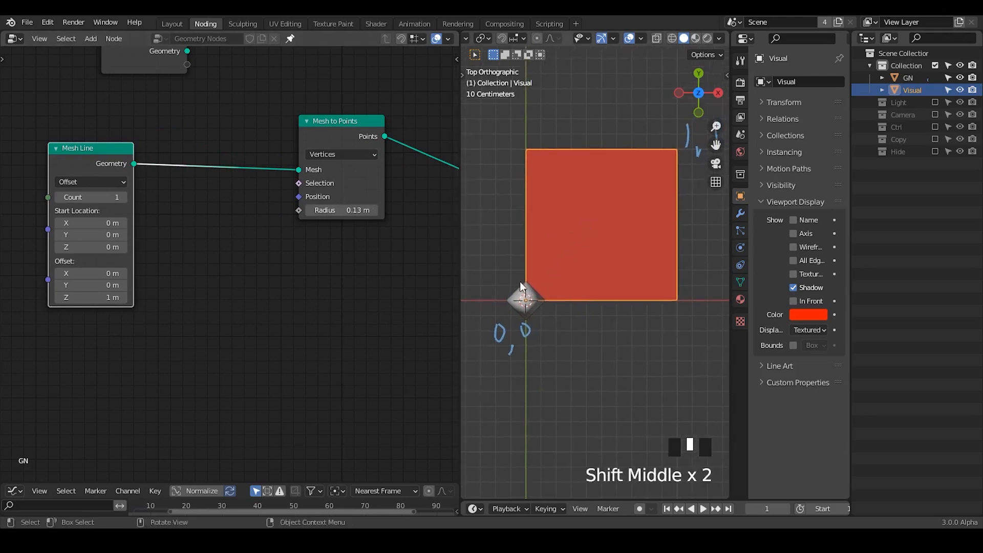
left_click_drag(336, 210, 338, 210, "shift")
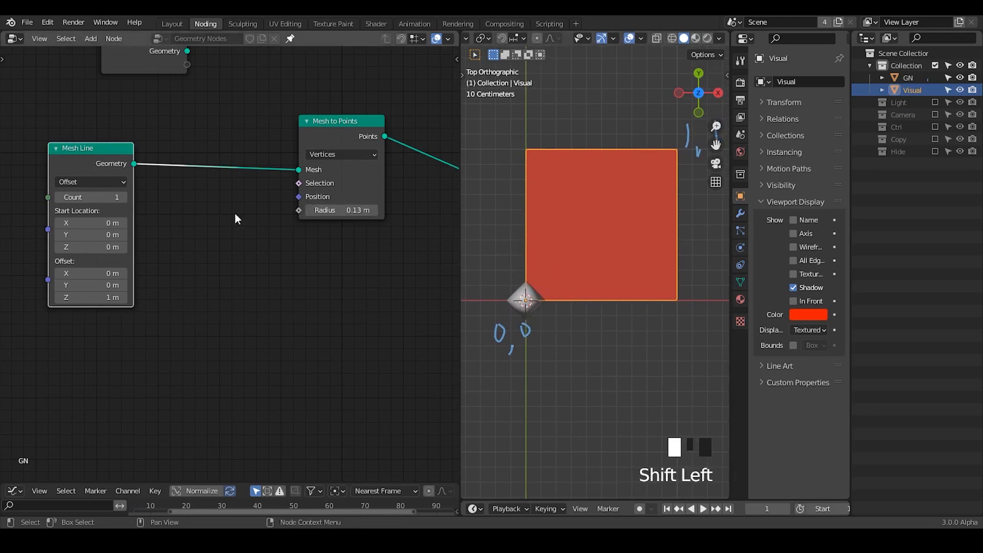
Add a Combine XYZ node with Y set to 0.5 and connect its vector to the Mesh to Points position.
key("shift+a")
type("scombine")
key("Down")
key("Return")
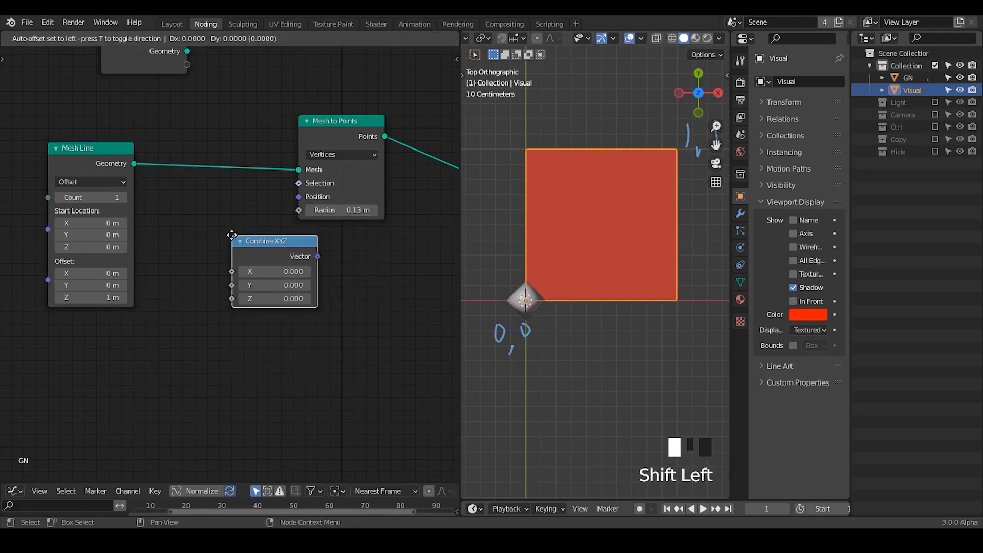
left_click(186, 222)
left_click_drag(272, 242, 300, 197)
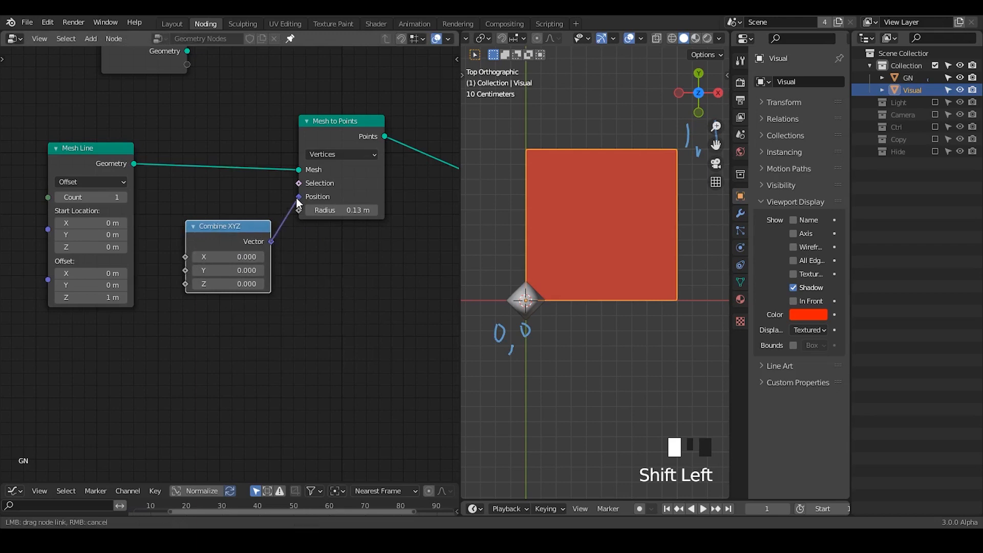
double_click(241, 271)
key("Return")
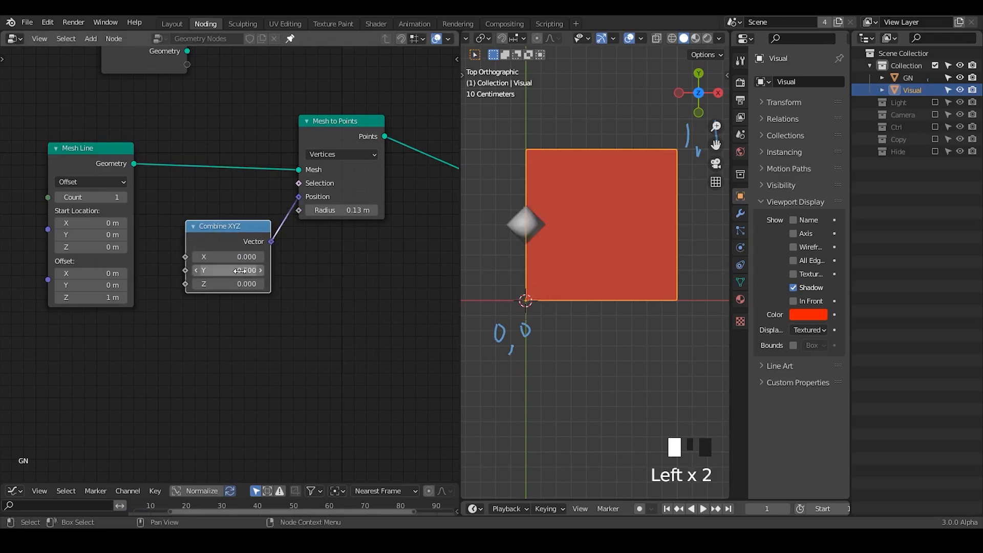
Annotate the plane with a cross over the point, a horizontal double arrow across it and a vertical line through its middle.
left_click_drag(512, 206, 538, 240)
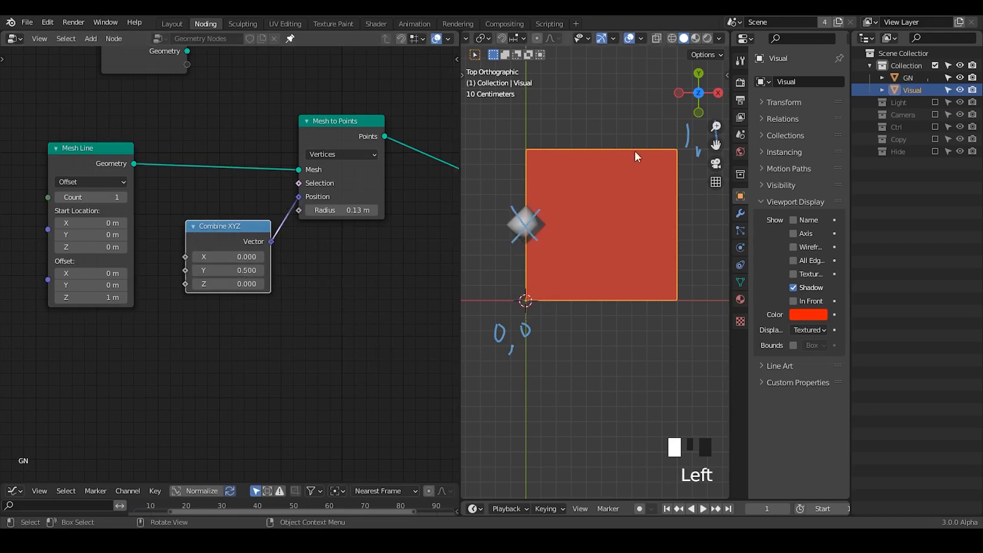
middle_click_drag(584, 197, 579, 180, "shift")
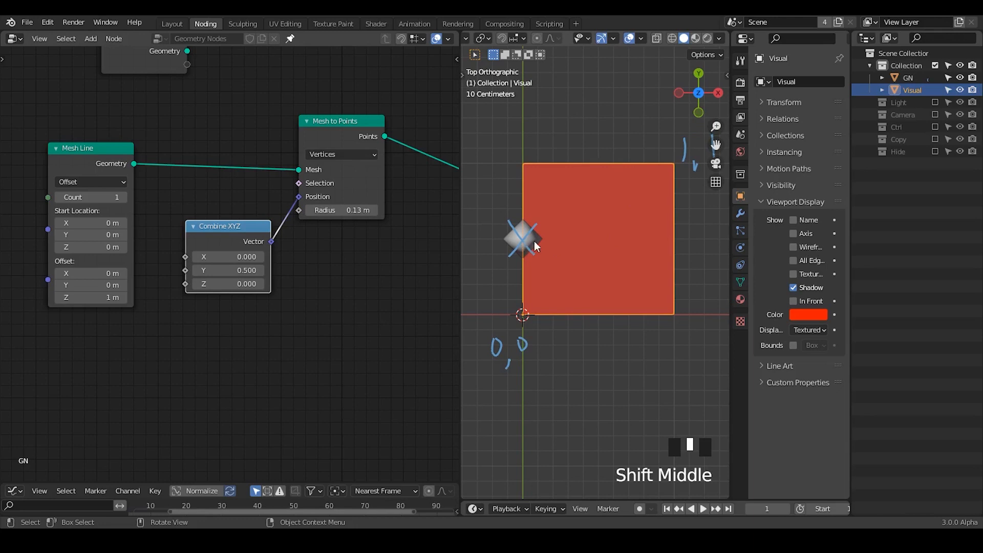
left_click_drag(537, 241, 666, 245)
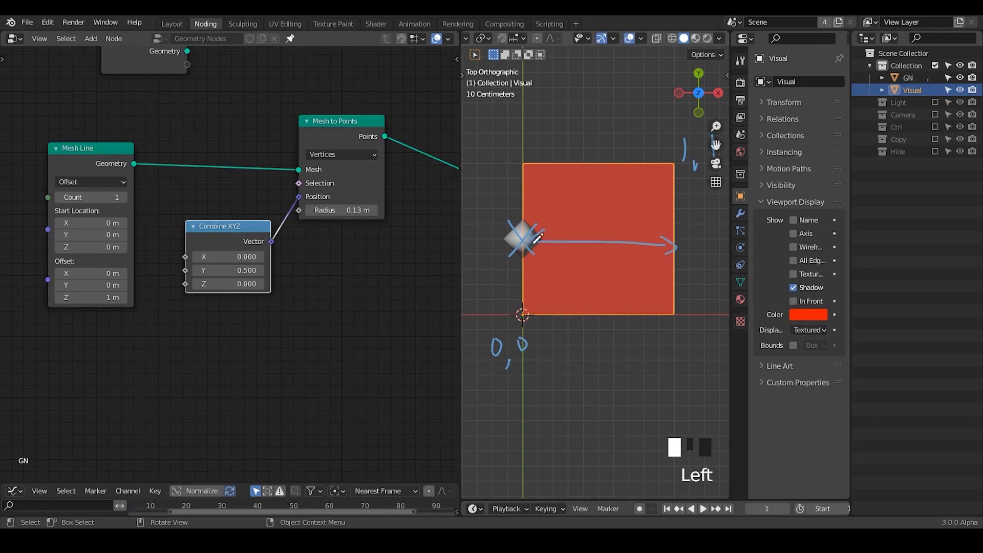
middle_click_drag(634, 219, 633, 241, "ctrl")
middle_click_drag(626, 230, 615, 232, "shift")
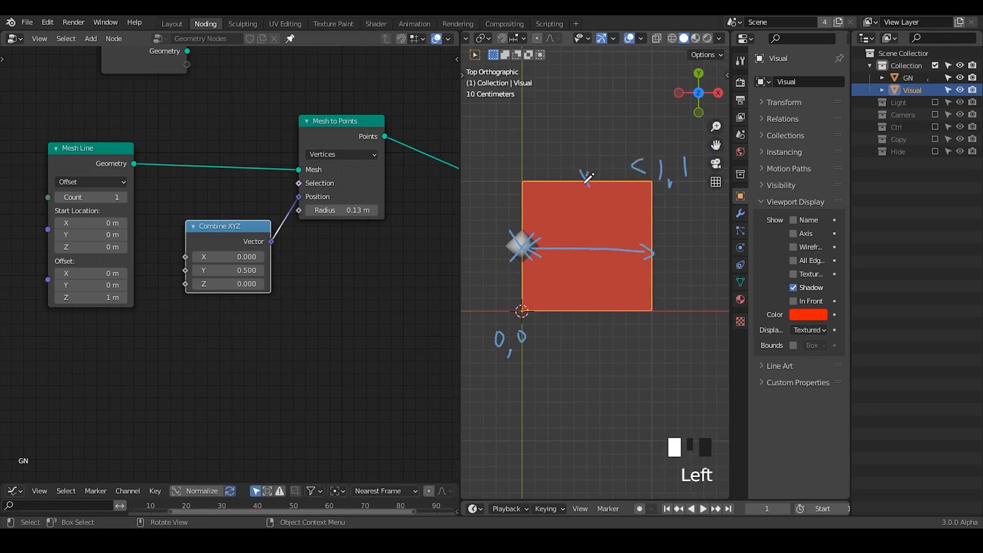
left_click_drag(588, 171, 583, 187)
left_click_drag(590, 208, 585, 364)
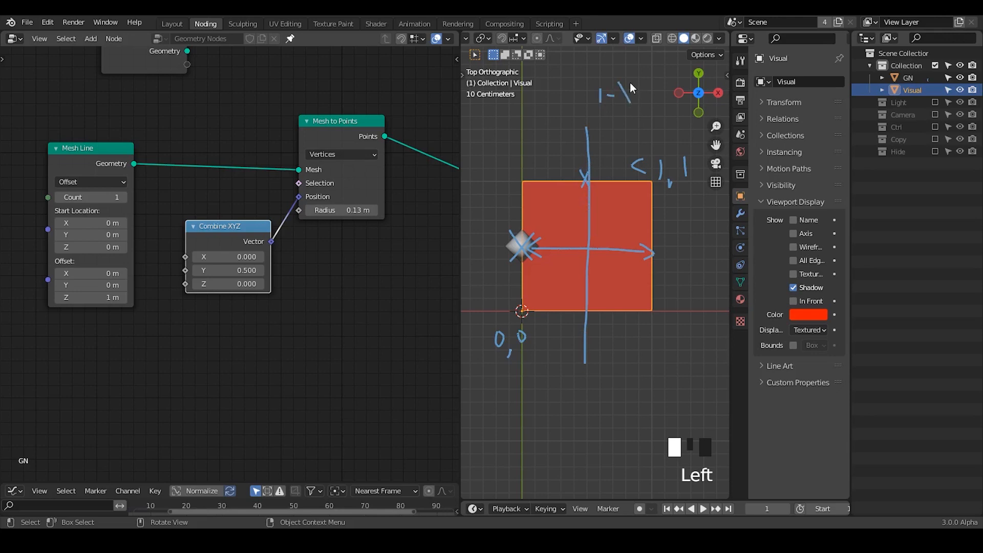
Duplicate the Mesh to Points node and place the copy below the original.
middle_click_drag(247, 328, 269, 211)
left_click(329, 94)
key("shift+d")
left_click(366, 224)
Add a Random Value node, duplicate the Combine XYZ node and connect the random value to the copy's X.
key("shift+a")
type("srandom va")
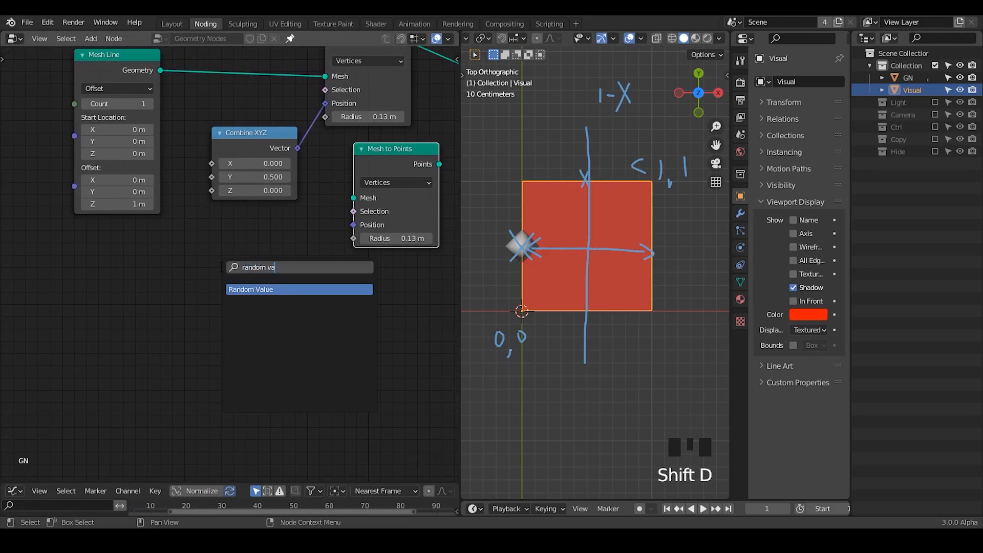
key("Return")
left_click(91, 272)
left_click(238, 152)
key("shift+d")
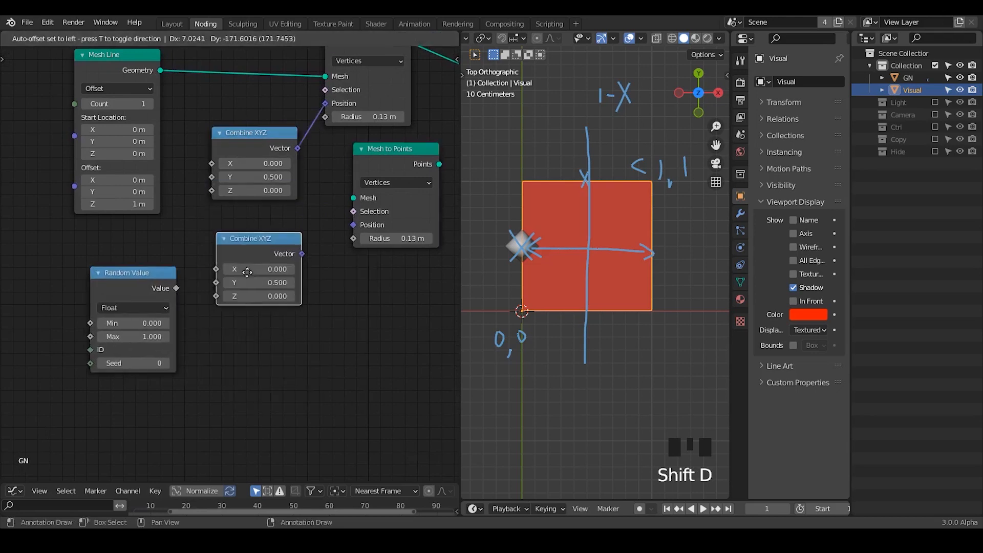
left_click(250, 286)
left_click_drag(140, 273, 224, 299)
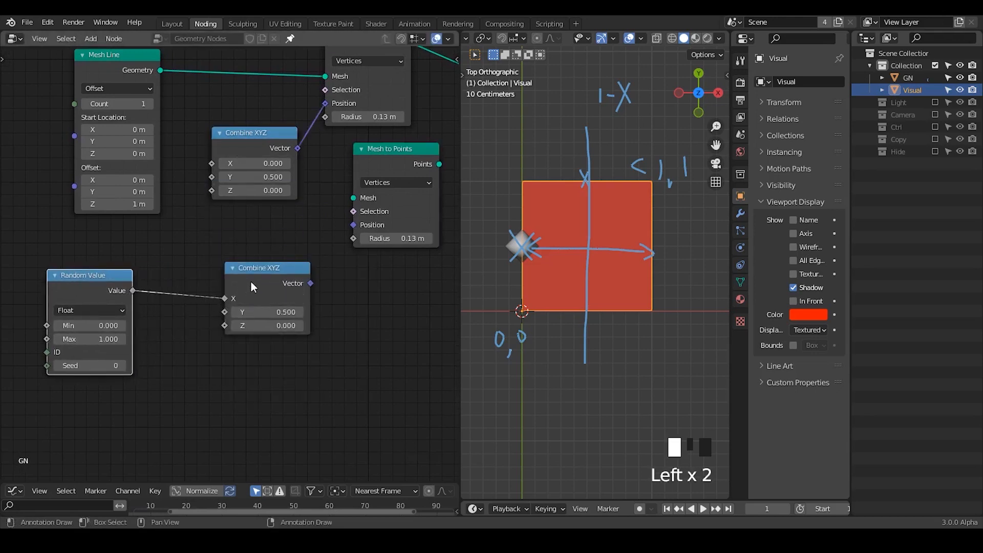
Connect the duplicated Combine XYZ vector to the second Mesh to Points position, and the Mesh Line geometry to its mesh input.
left_click_drag(284, 287, 354, 225)
left_click_drag(369, 155, 360, 157)
middle_click_drag(318, 232, 307, 259)
left_click_drag(149, 98, 334, 231)
middle_click_drag(345, 306, 279, 311)
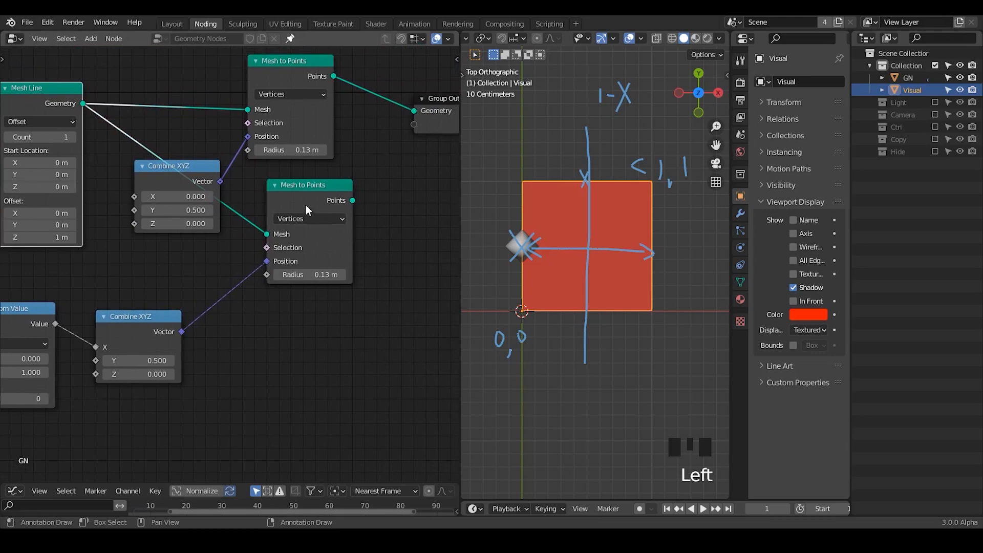
Move the second Mesh to Points and Group Output nodes apart and connect the second node's points to the Group Output geometry.
left_click_drag(305, 206, 285, 199)
middle_click_drag(380, 242, 283, 273)
left_click_drag(359, 158, 404, 152)
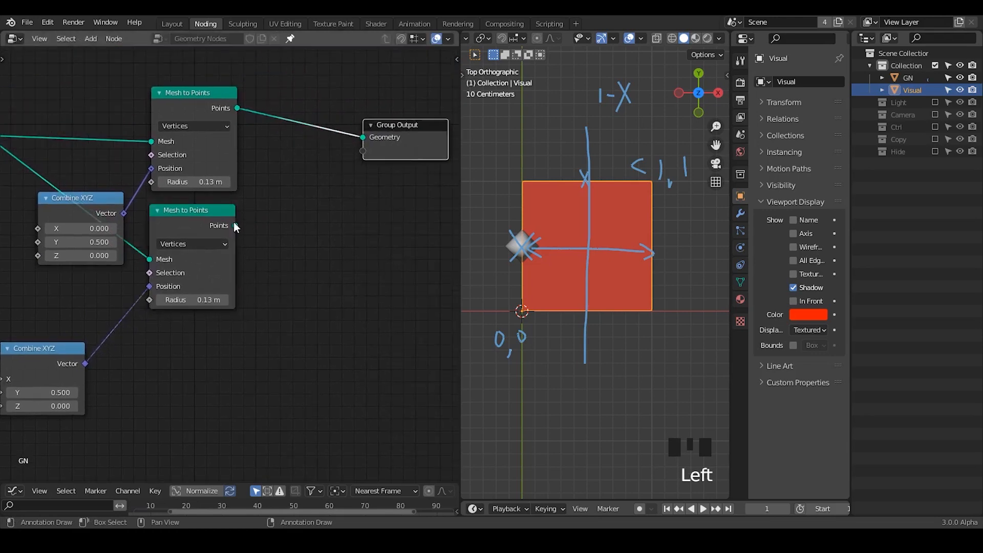
left_click_drag(235, 225, 363, 138)
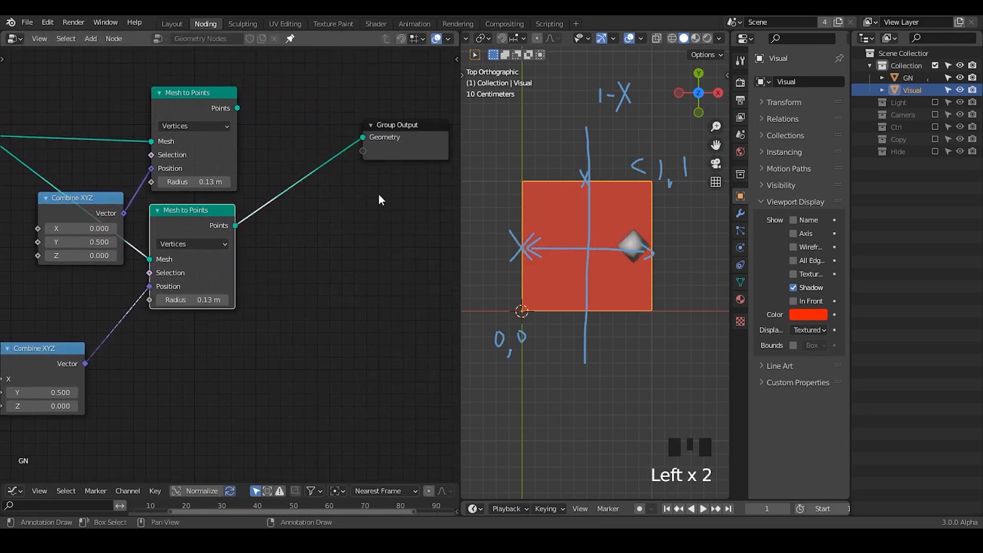
Tidy the positions of the duplicated Combine XYZ node and the Random Value node.
middle_click_drag(274, 283, 455, 200)
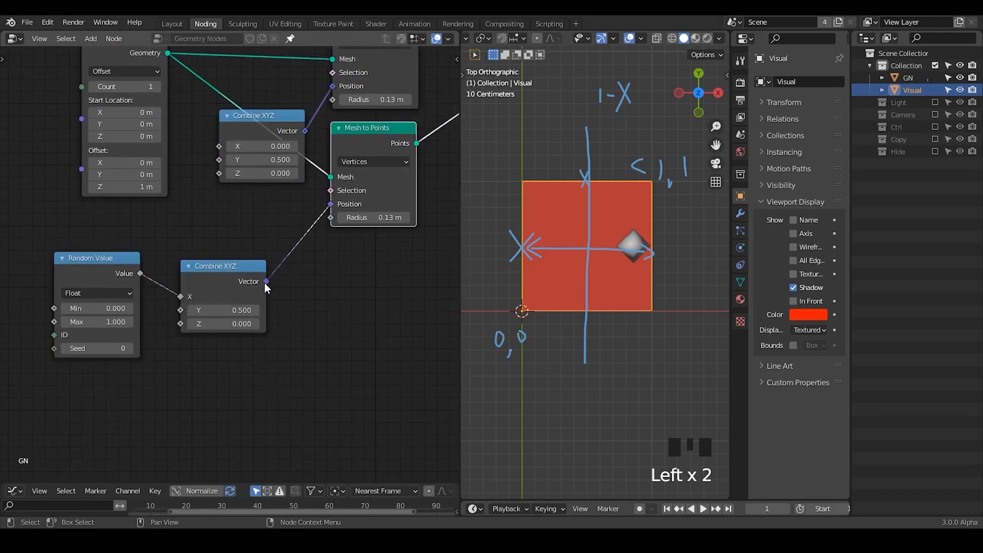
left_click_drag(239, 277, 253, 268)
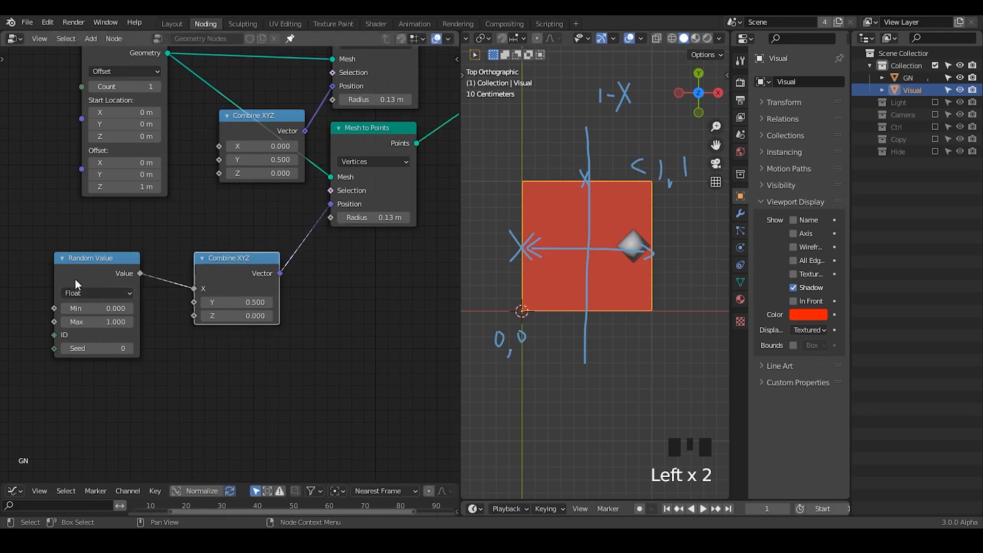
left_click_drag(78, 281, 91, 279)
middle_click_drag(265, 267, 160, 310)
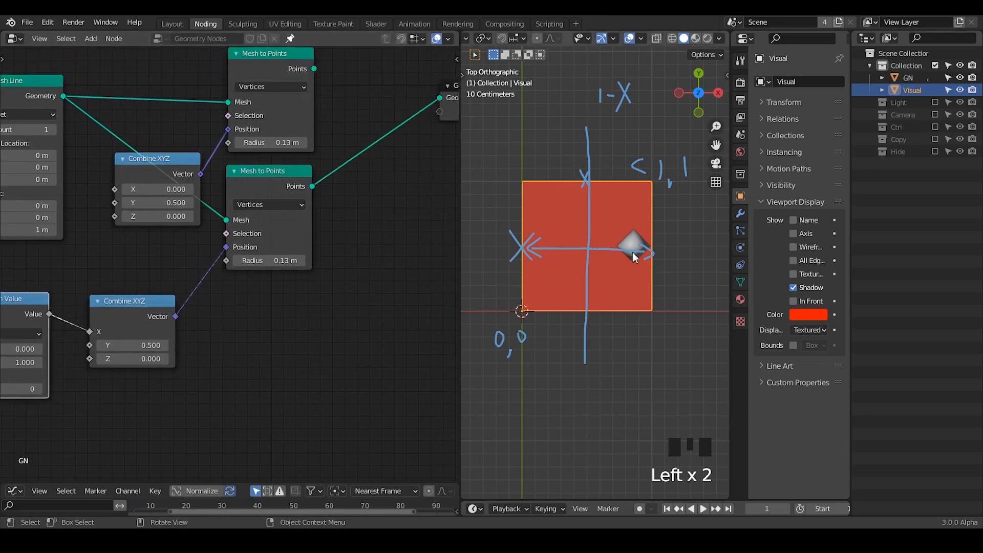
Insert a Join Geometry node before the Group Output and connect the points of both Mesh to Points nodes to it.
middle_click_drag(365, 249, 333, 268)
key("shift+a")
type("s")
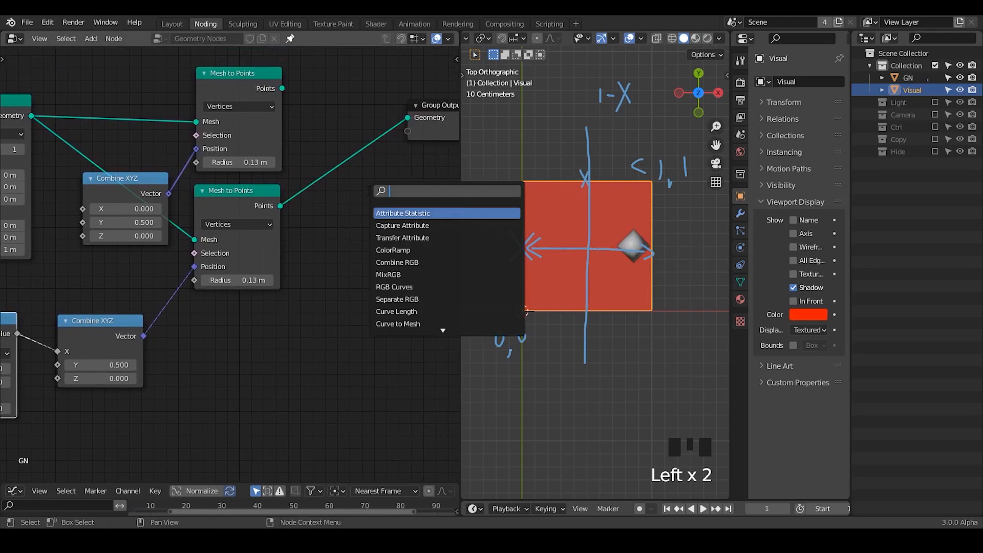
type("join")
key("Down")
key("Return")
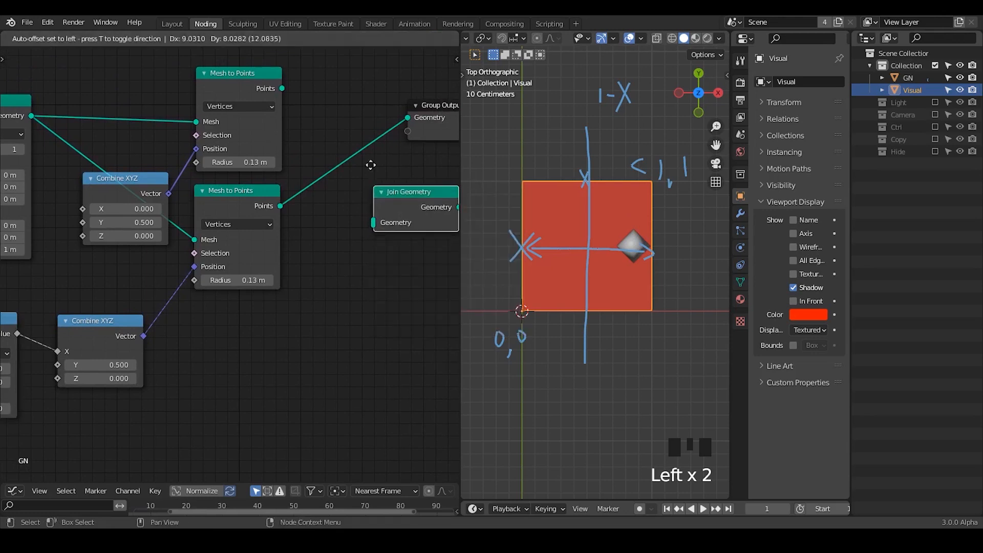
left_click(358, 137)
middle_click_drag(241, 81, 240, 88)
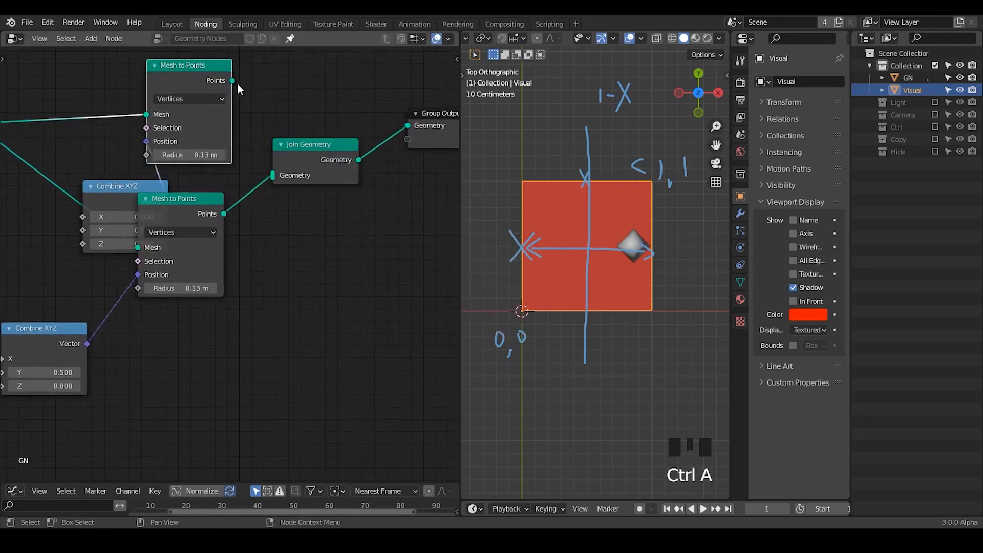
left_click_drag(232, 81, 274, 175)
Shift the Combine XYZ nodes and the Random Value node away from the Mesh to Points nodes to space out the tree.
middle_click_drag(190, 227, 297, 193)
left_click_drag(222, 154, 170, 142)
middle_click_drag(261, 255, 285, 248)
left_click_drag(242, 116, 213, 112)
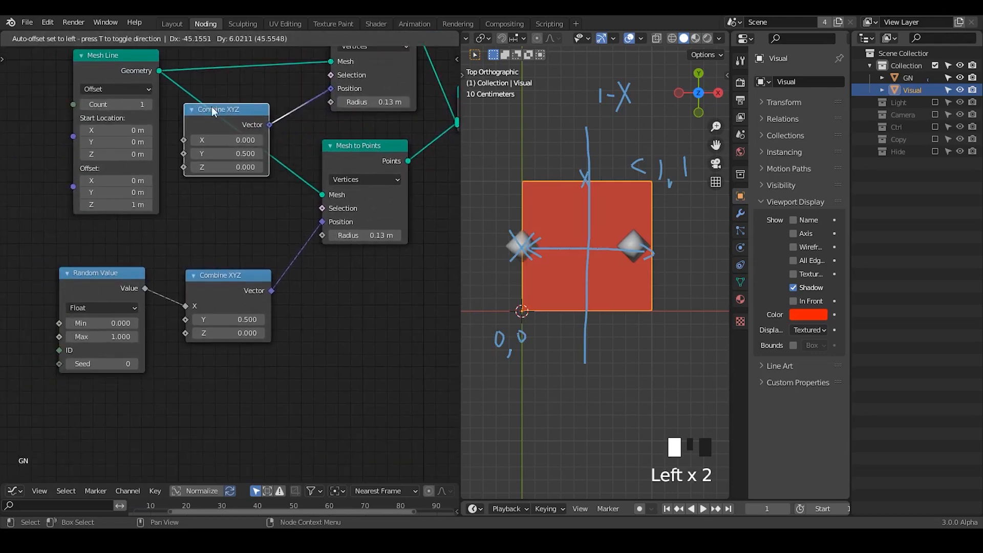
Insert an Instance on Points node between the Join Geometry and Group Output nodes.
middle_click_drag(270, 267, 40, 296)
middle_click_drag(362, 219, 362, 229, "ctrl")
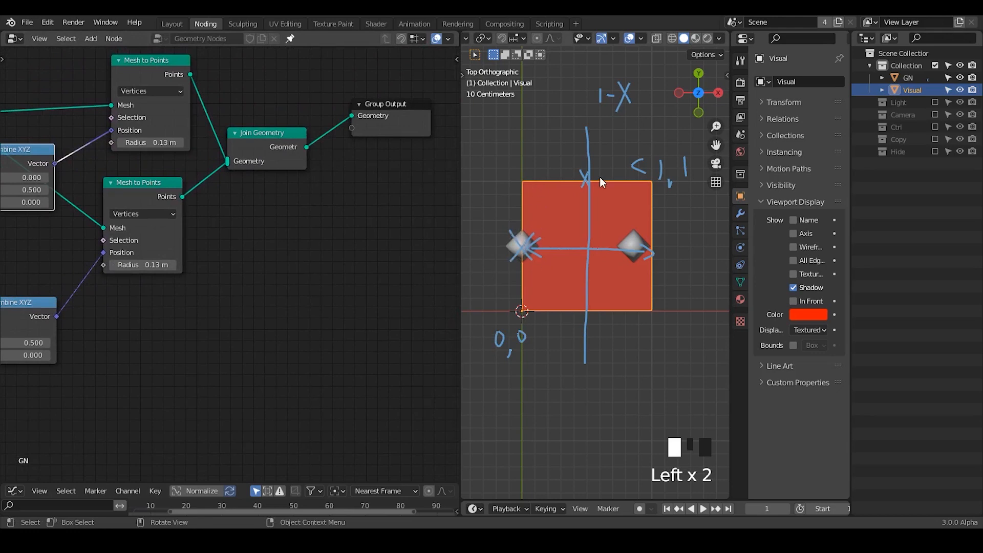
middle_click_drag(582, 206, 597, 233, "shift")
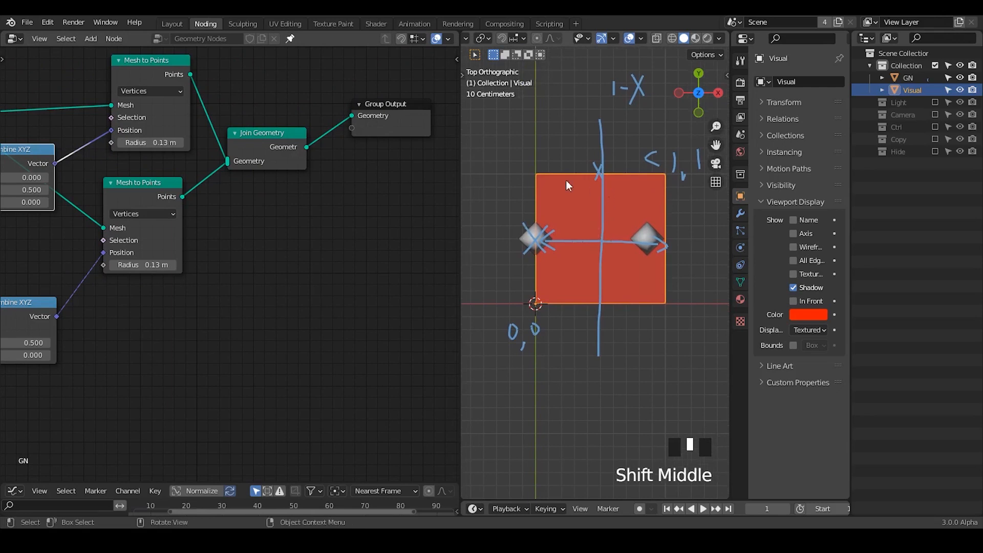
key("shift+a")
type("po")
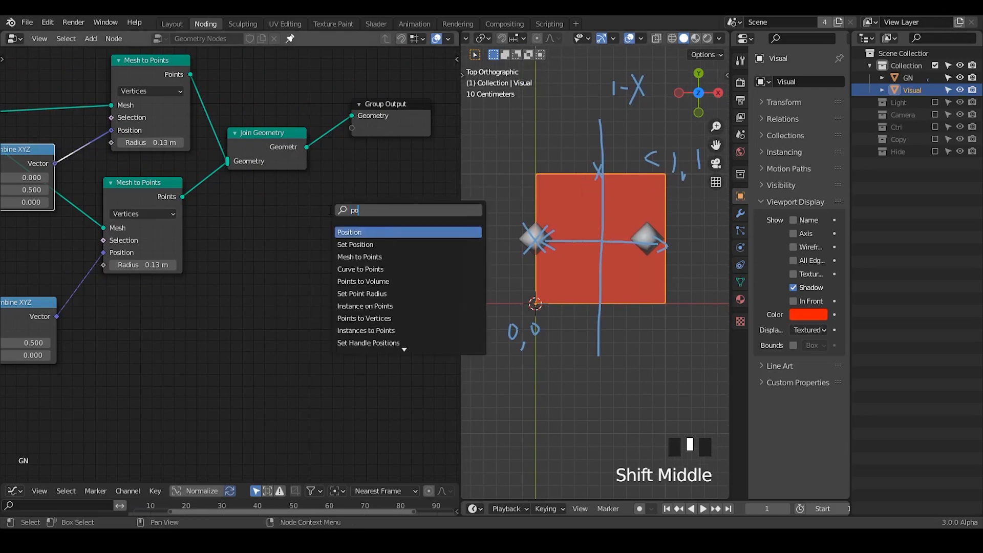
type("int instance")
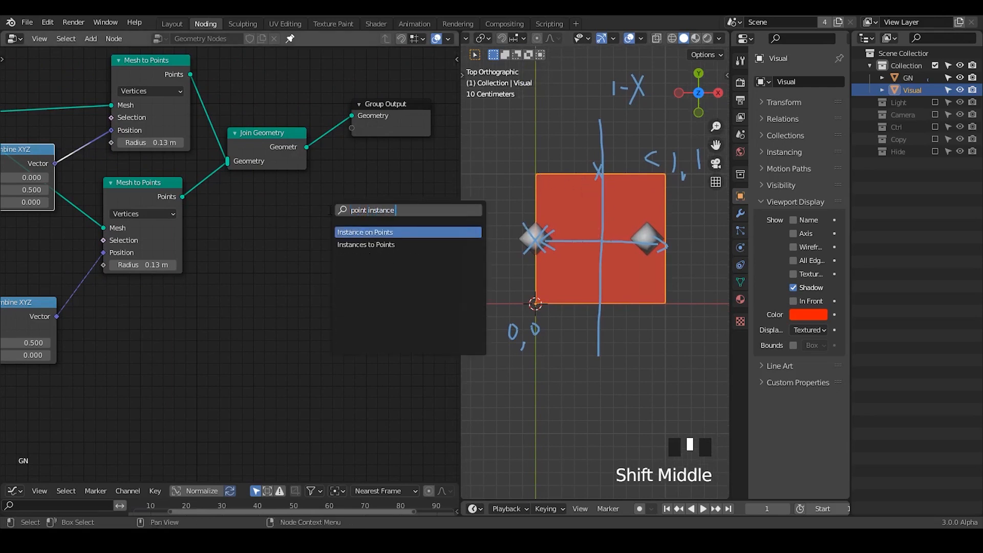
key("Return")
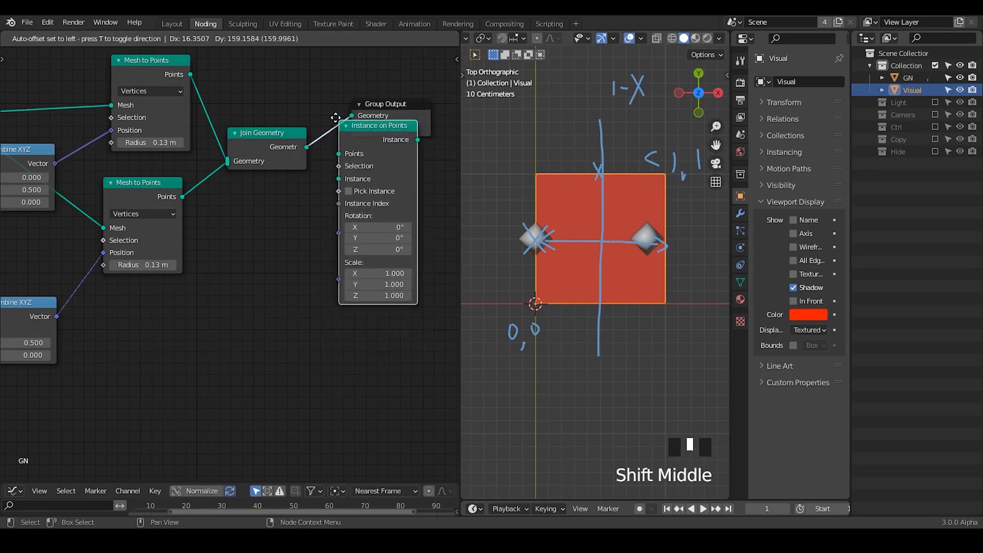
left_click(320, 143)
middle_click_drag(319, 143, 398, 125)
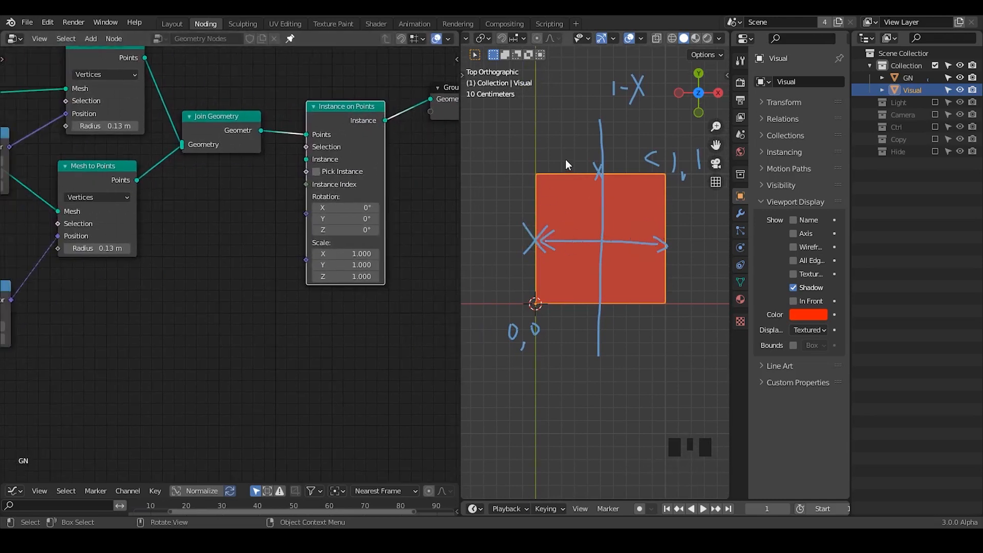
Connect the Random Value output to the radius of the first Mesh to Points node.
middle_click_drag(1, 320, 255, 289)
left_click_drag(149, 266, 319, 95)
middle_click_drag(316, 275, 48, 291)
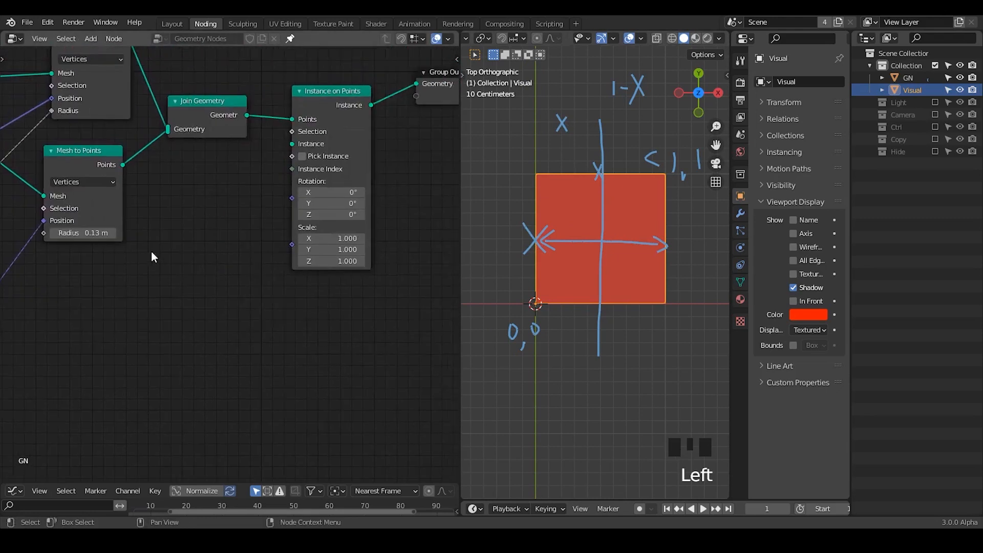
Add a Radius node to the empty area beneath the Join Geometry node.
middle_click_drag(208, 237, 276, 235)
key("shift+a")
left_click(277, 234)
type("radi")
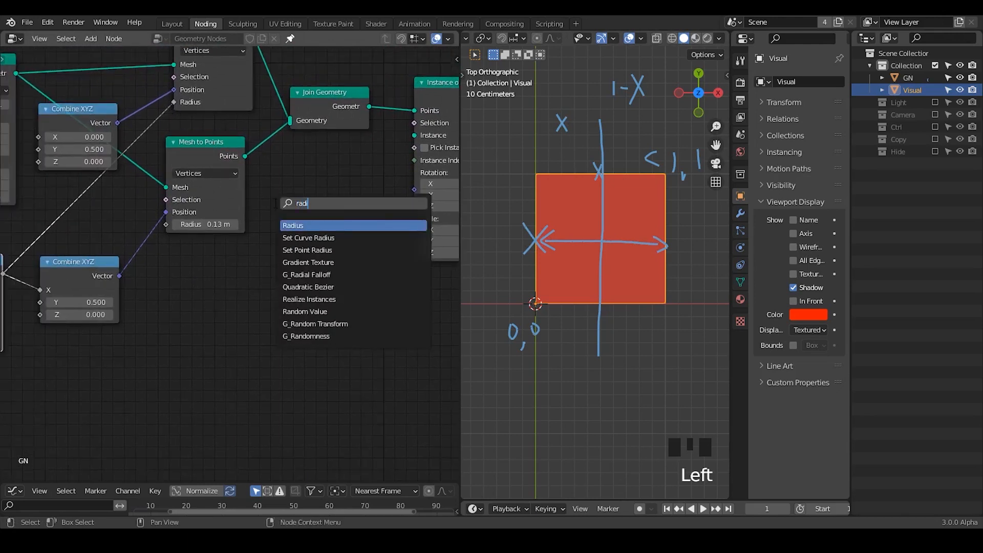
type("us")
key("Return")
left_click(279, 240)
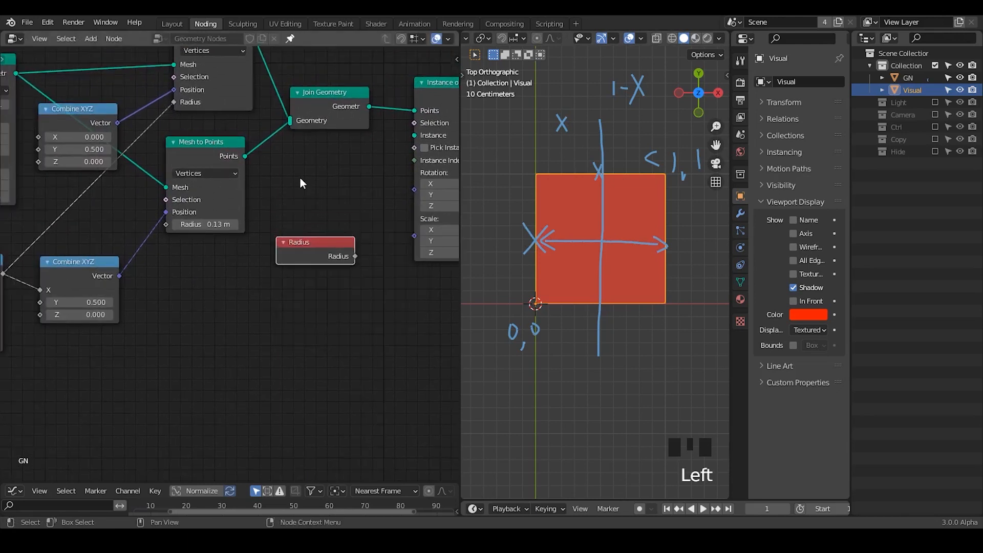
key("shift+a")
left_click(302, 179)
key("Escape")
Move the Radius node beneath the second Mesh to Points node.
middle_click_drag(321, 214, 290, 203)
left_click_drag(276, 238, 319, 262)
left_click_drag(238, 271, 165, 274)
Duplicate the lower Combine XYZ node beside the Radius node and set the copy's Y and Z to 1.000.
left_click(68, 253)
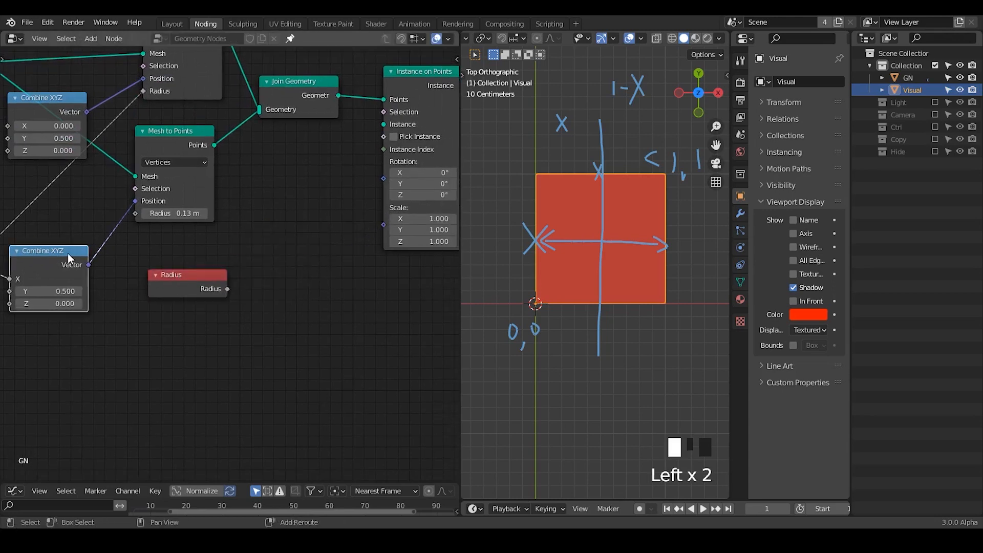
key("shift+d")
left_click(342, 256)
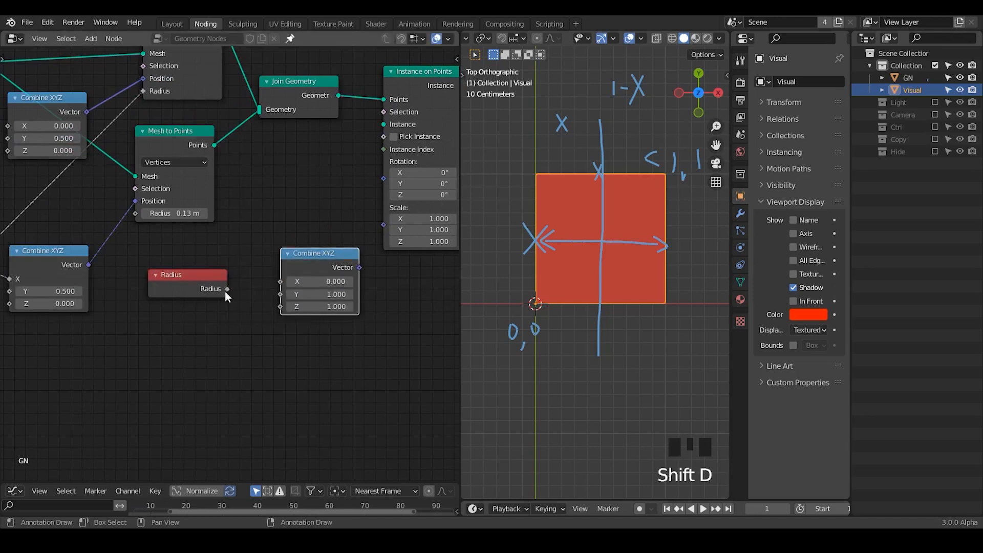
Connect Radius through the X of the new Combine XYZ node to the Instance on Points scale, and tidy both nodes.
left_click_drag(227, 289, 290, 251)
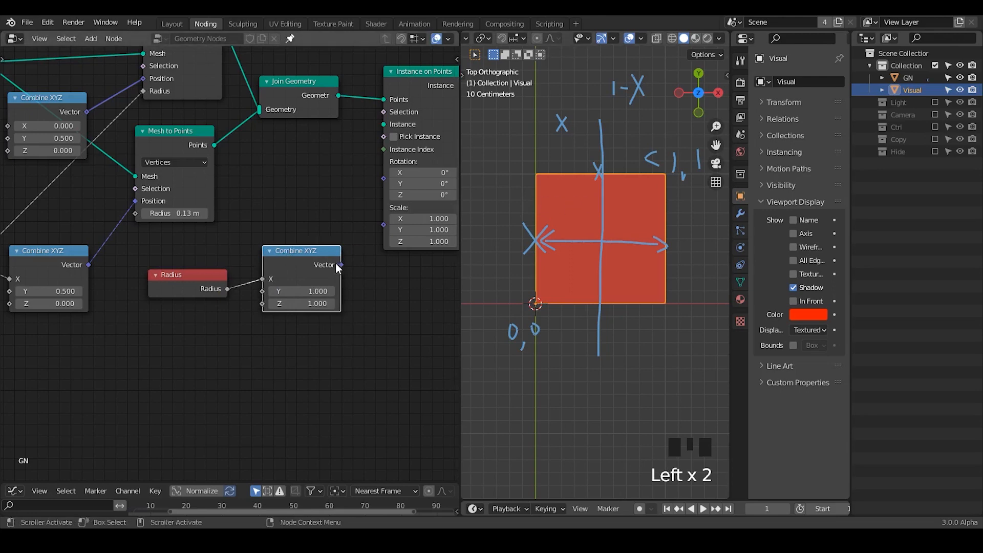
left_click_drag(340, 265, 384, 224)
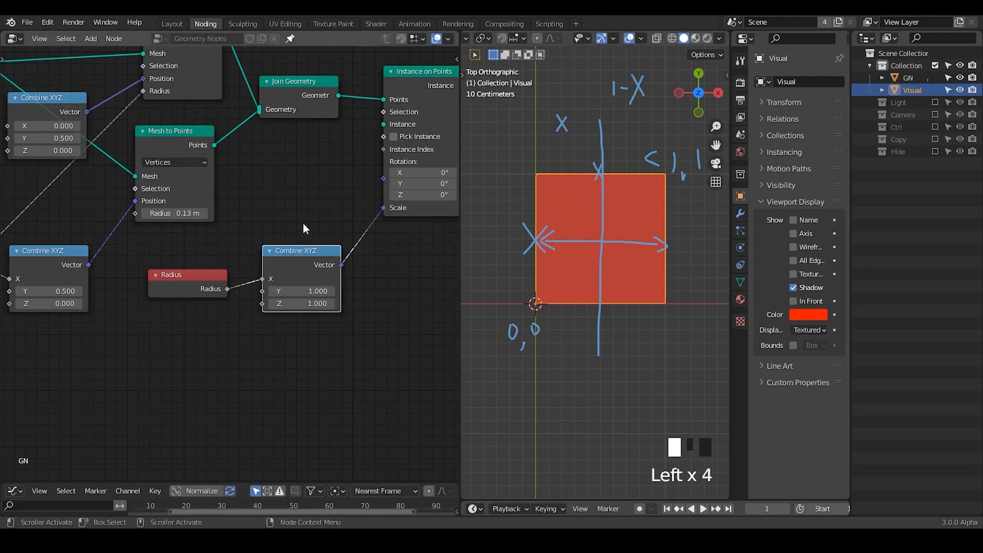
left_click_drag(295, 261, 300, 276)
left_click_drag(197, 284, 197, 300)
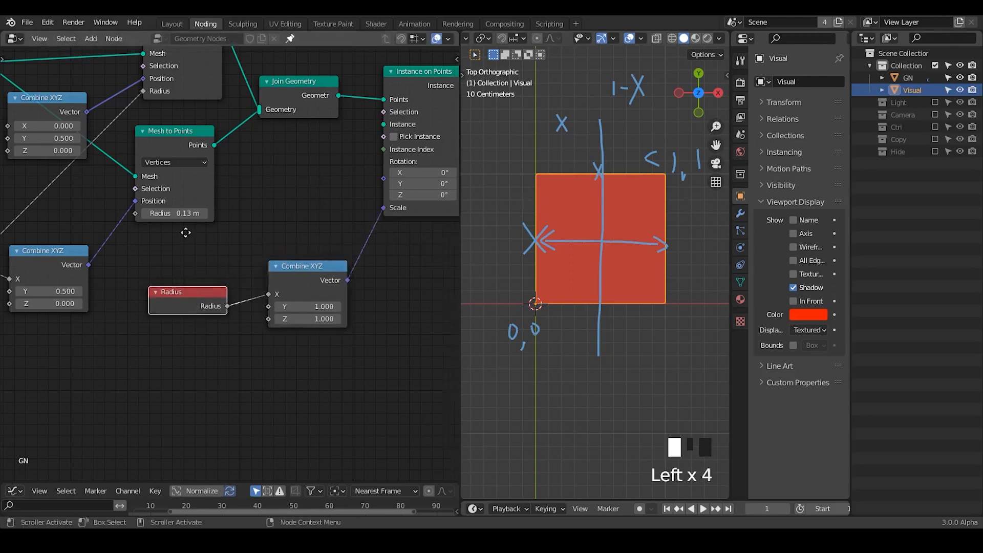
Move the Group Input node above the first Mesh to Points node.
middle_click_drag(185, 233, 311, 278)
scroll(210, 198, "down", 5)
middle_click_drag(126, 186, 139, 195)
left_click_drag(280, 81, 258, 87)
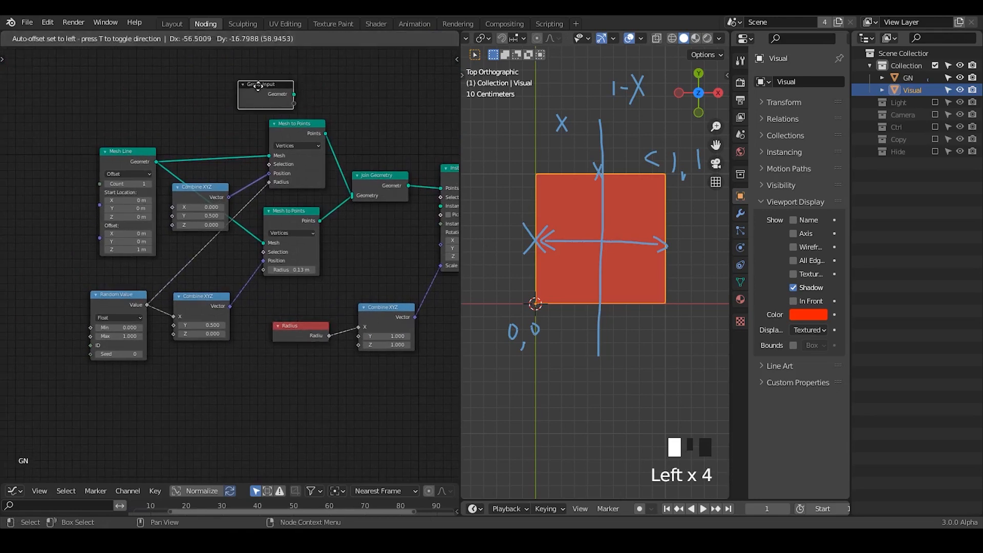
Try feeding the Group Input geometry into the Instance input of Instance on Points.
middle_click_drag(320, 135, 165, 134)
left_click_drag(130, 93, 230, 145)
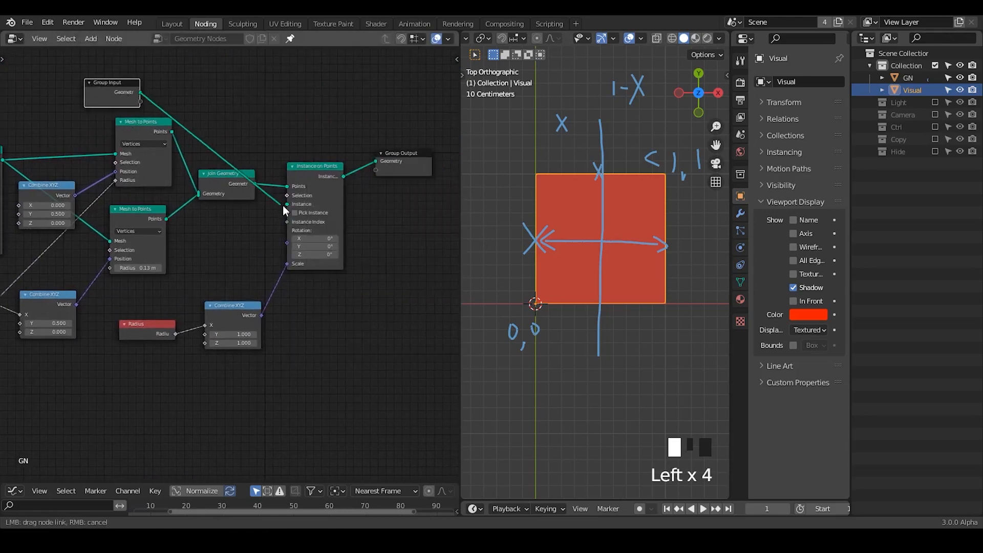
left_click_drag(290, 212, 247, 250)
Add a Grid node below the Join Geometry node and set its Vertices X to 2.
scroll(239, 183, "up", 3)
key("shift+a")
left_click(237, 204)
type("grid")
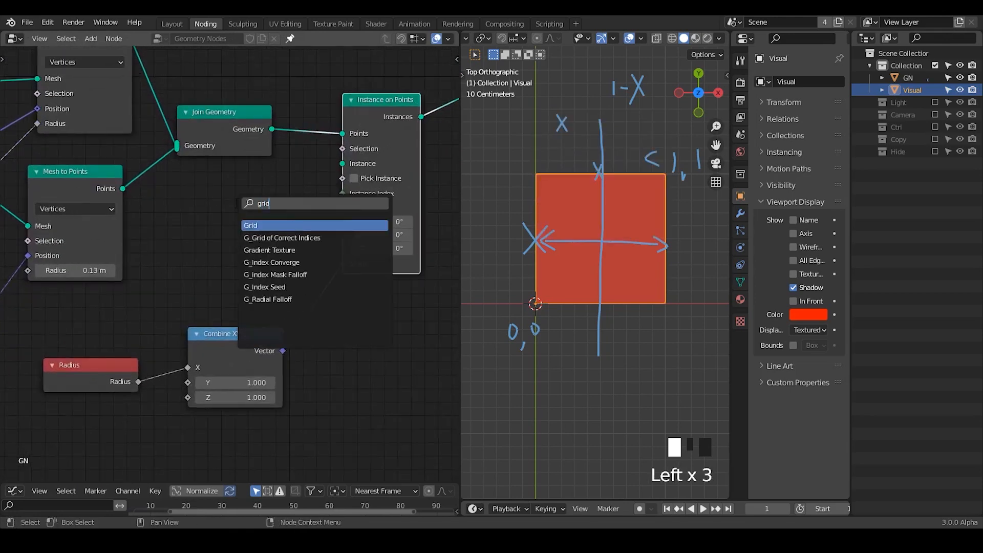
key("Return")
left_click(137, 200)
left_click(212, 268)
type("2")
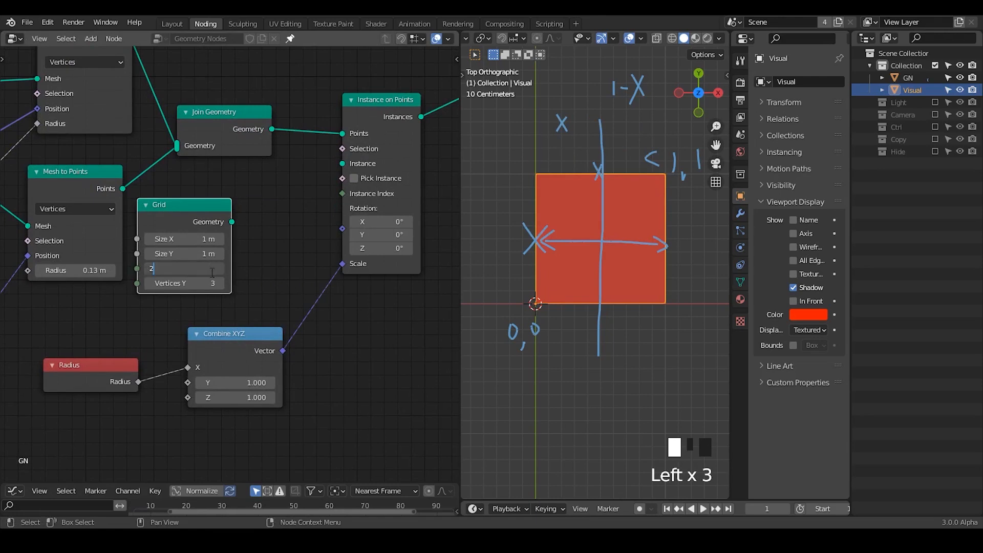
key("Return")
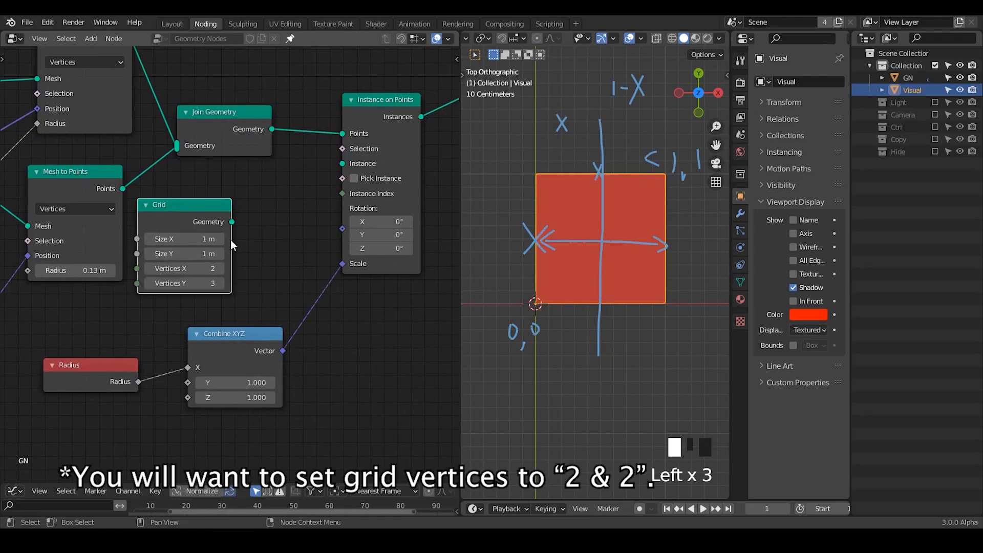
Add a Transform node below Instance on Points and connect the Grid geometry to it.
key("shift+a")
left_click(260, 230)
type("transform")
key("Return")
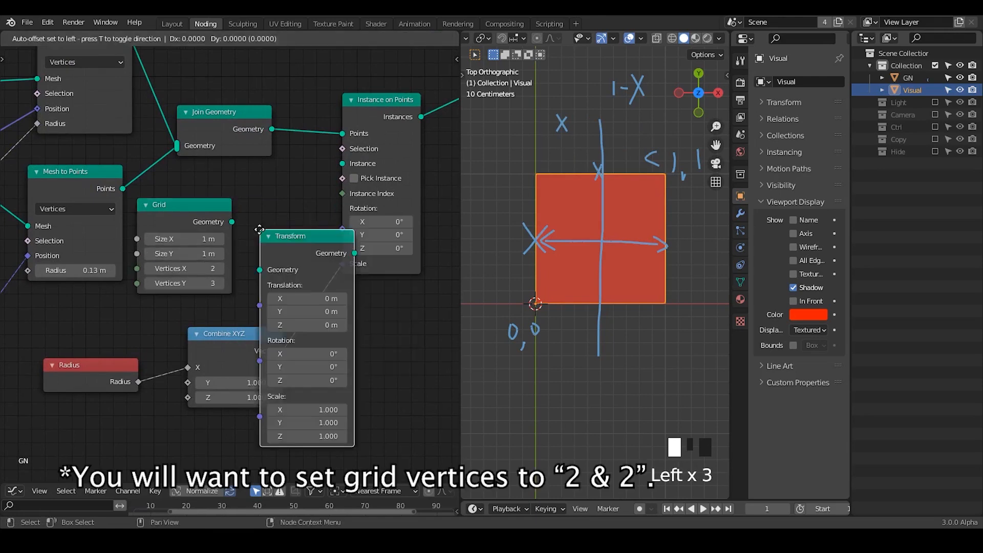
left_click(363, 310)
middle_click_drag(330, 290, 311, 214)
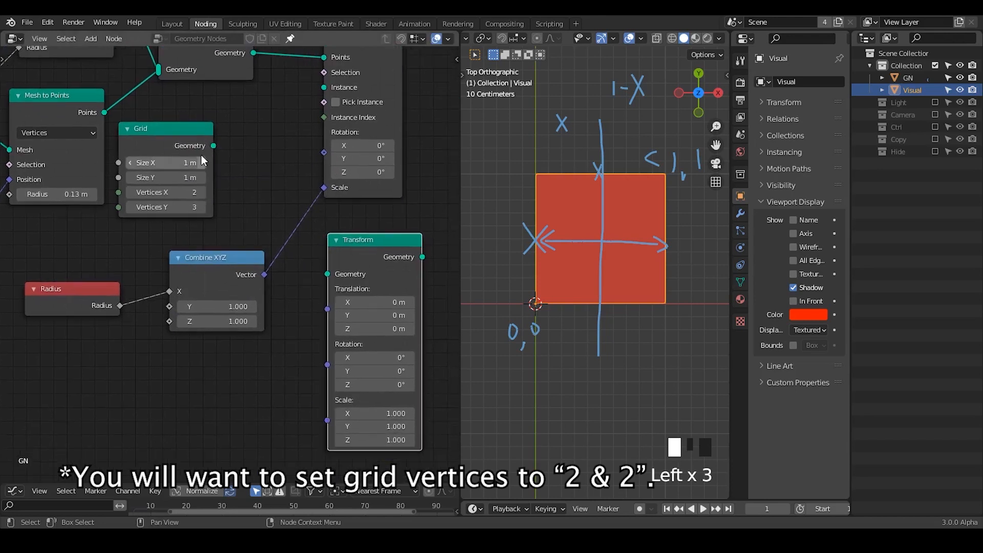
left_click_drag(214, 146, 327, 279)
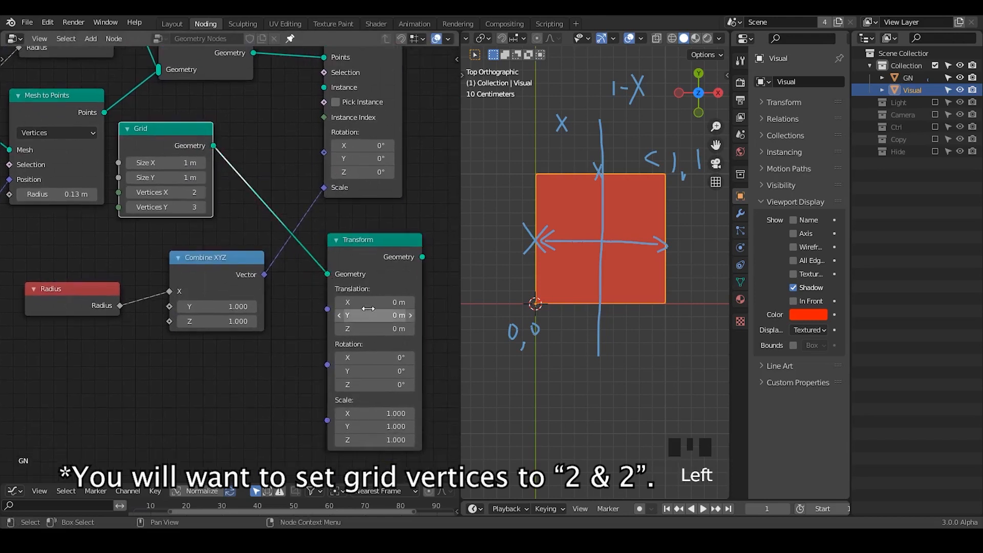
Try a Y translation of 0.5 m on the Transform node, and reset it to its default.
key("Return")
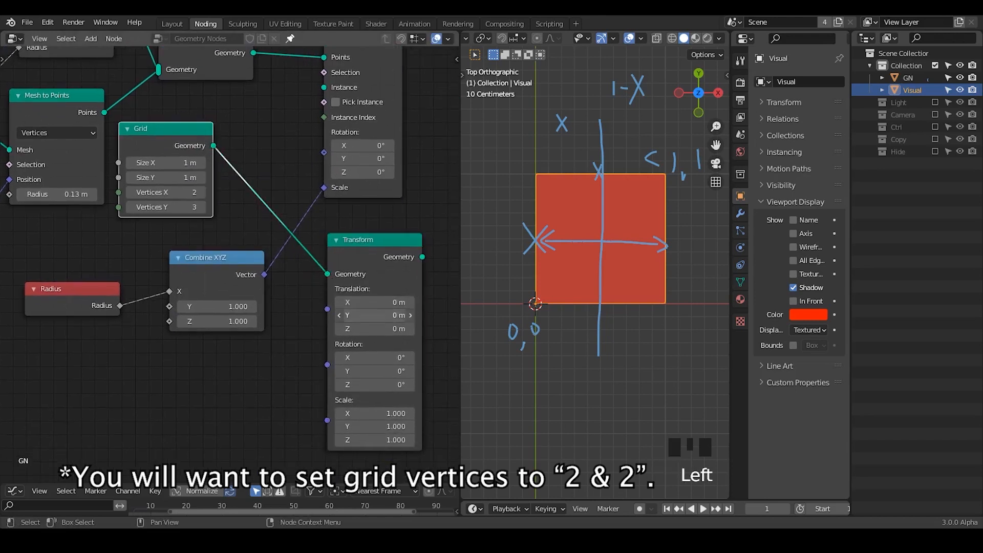
type("0.5")
key("Return")
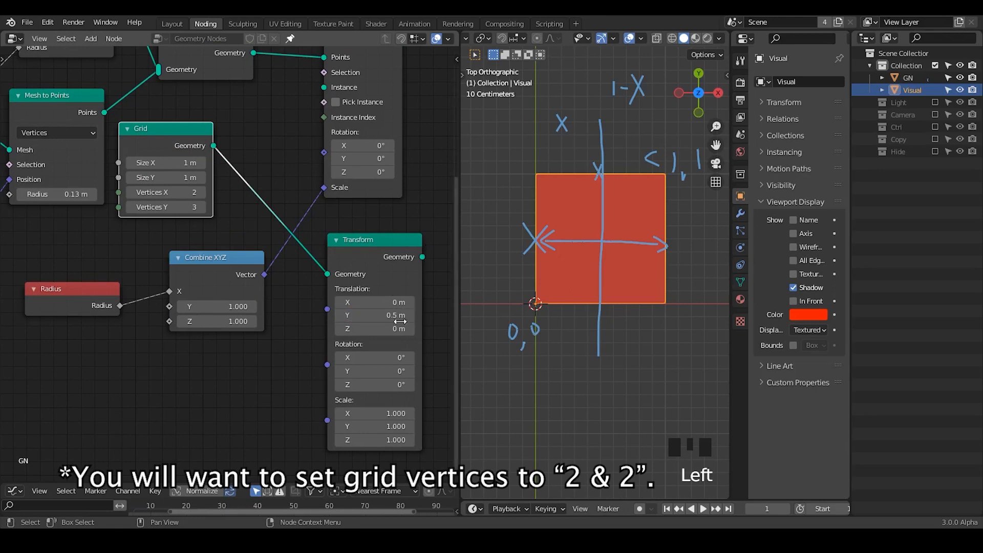
left_click(369, 315)
key("BackSpace")
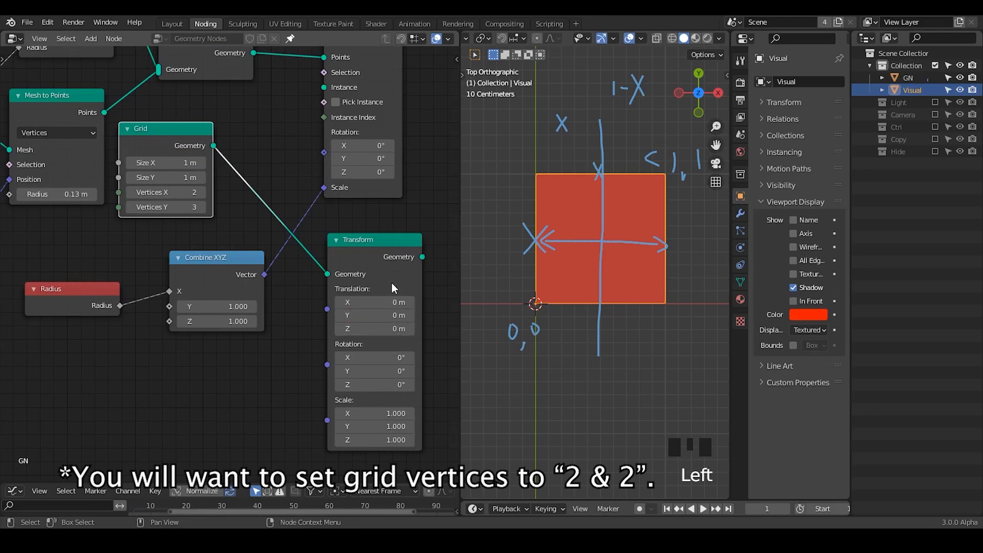
Connect the Transform geometry directly to the Group Output and set its X translation to 0.5 m.
left_click(350, 274, "alt+shift")
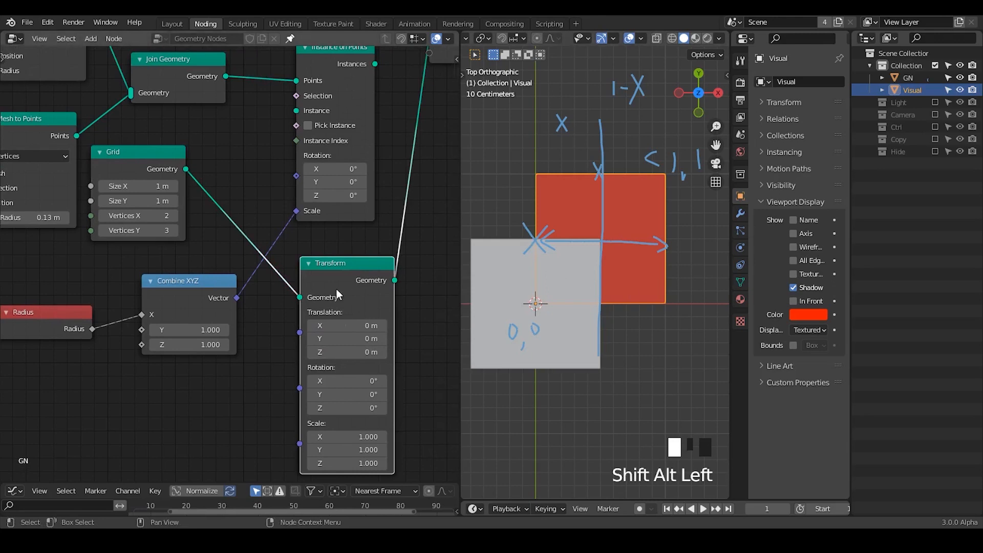
left_click_drag(348, 325, 363, 326)
left_click(340, 328)
left_click(316, 281)
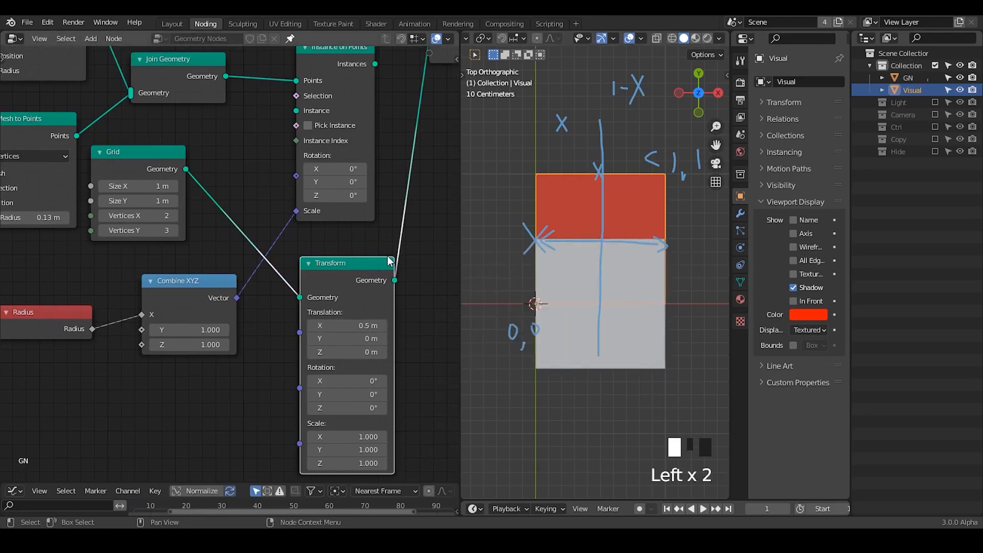
Test a Y translation of 0.5 m on the transformed grid, and return it to 0 m.
middle_click_drag(369, 339, 368, 342)
left_click(346, 344)
type(".5")
key("Return")
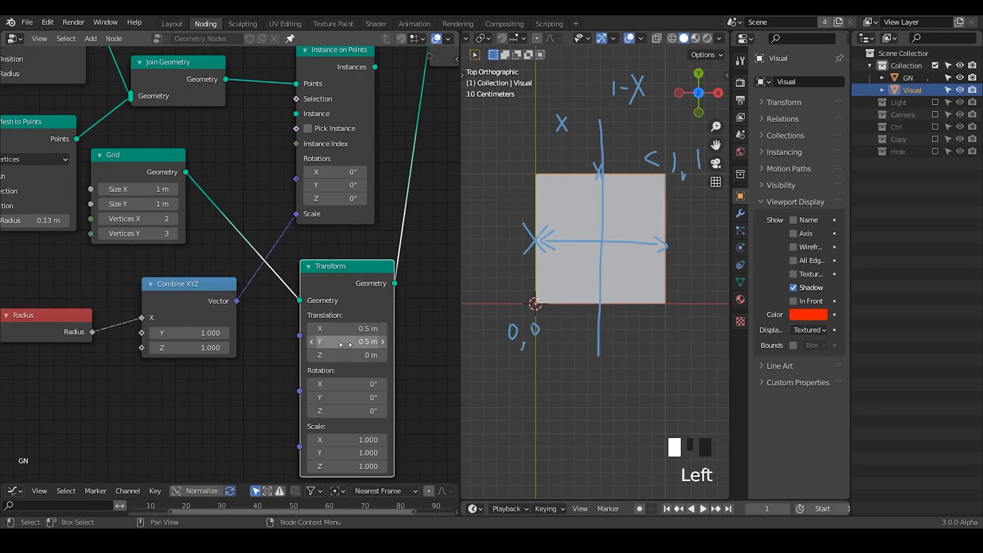
left_click(346, 345)
type("0")
key("Return")
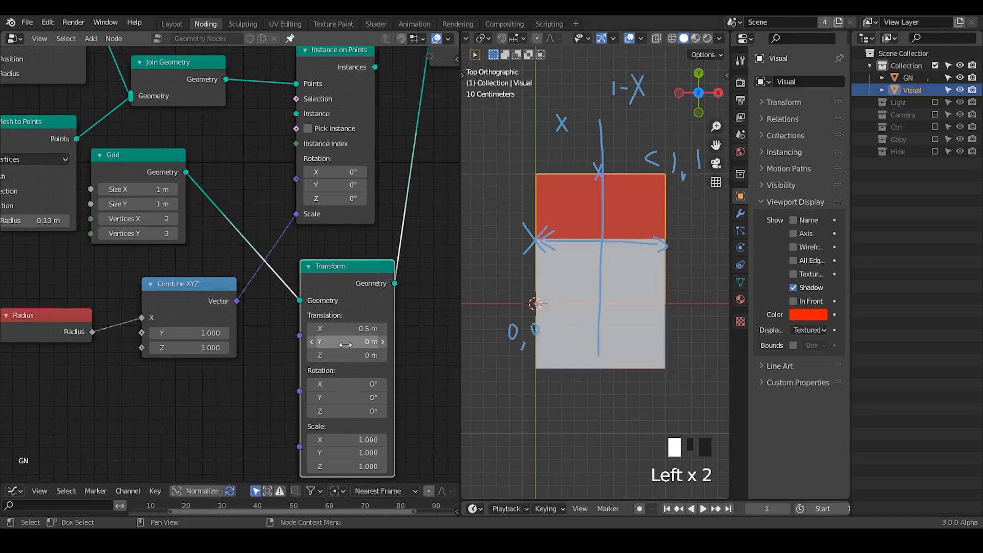
Feed the Transform geometry into the Instance input of Instance on Points and reconnect that node's instances to the Group Output.
left_click_drag(394, 285, 297, 114)
middle_click_drag(382, 76, 339, 114)
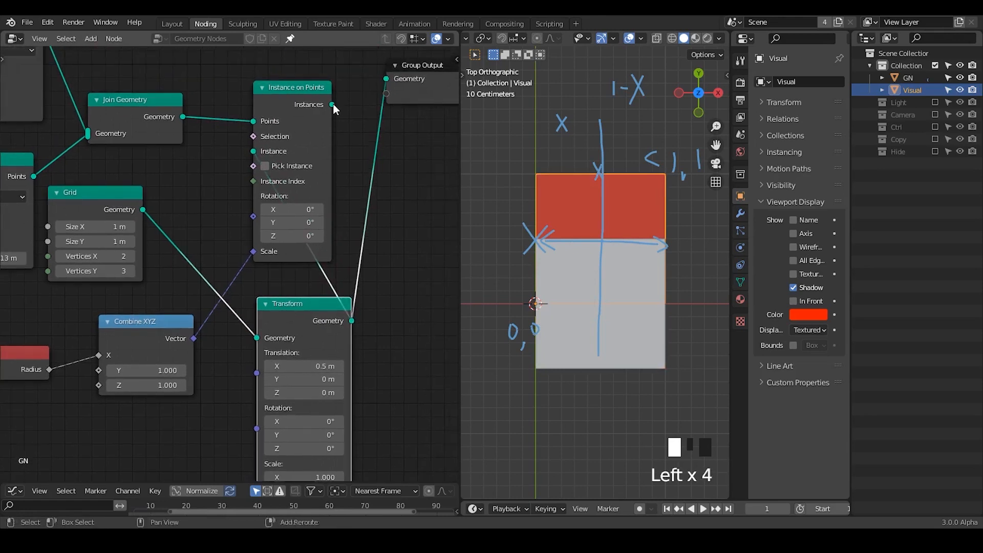
left_click(313, 112, "alt+shift")
Collapse the Transform node and place it between the Grid and Instance on Points nodes.
middle_click_drag(190, 270, 308, 225)
middle_click_drag(301, 187, 327, 281, "ctrl")
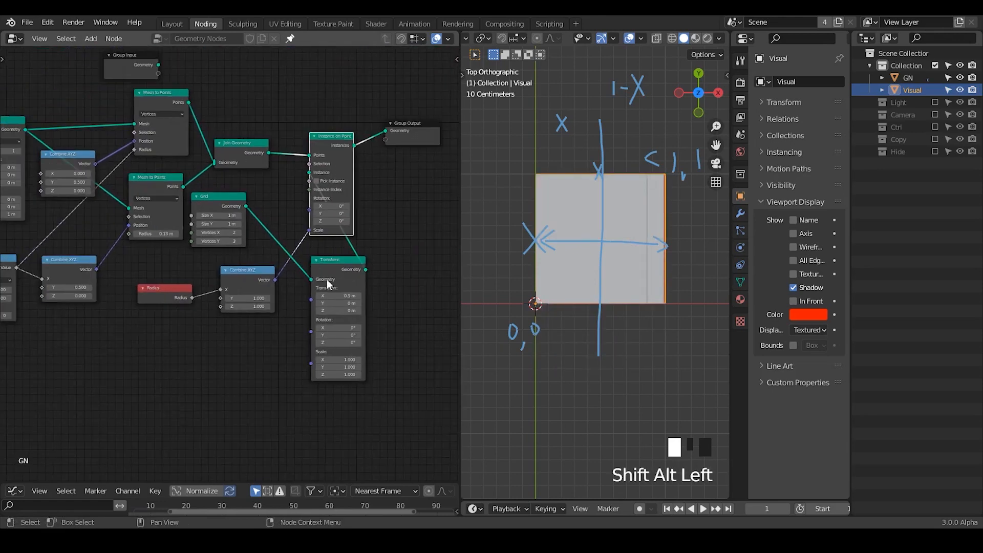
left_click_drag(327, 278, 267, 189)
key("h")
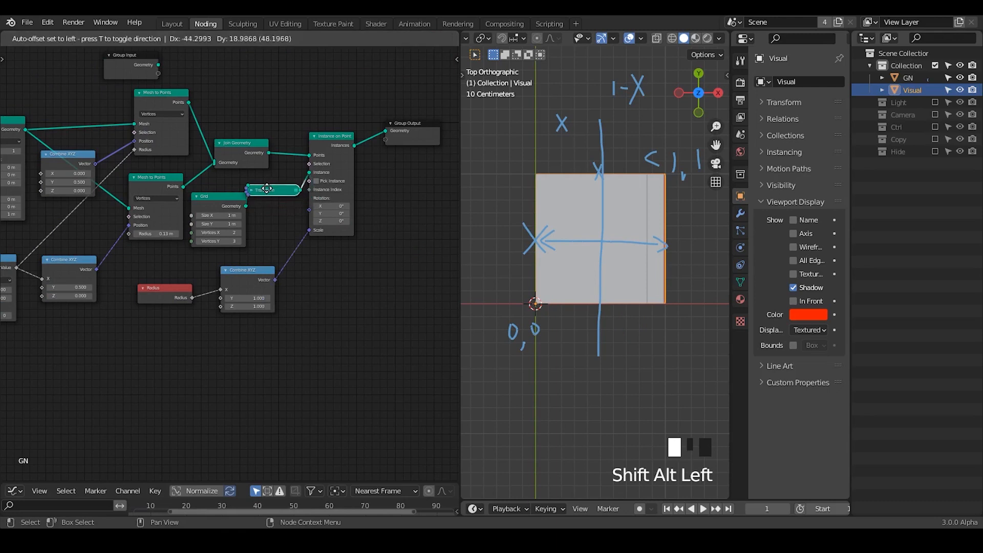
middle_click_drag(280, 245, 381, 239)
left_click_drag(326, 191, 362, 190)
Lower the red Visual plane beneath the instanced grids and select the GN object.
middle_click_drag(647, 297, 662, 223)
left_click(646, 240)
Set the seed of the Random Value node to 4 to test different grid placements.
middle_click_drag(232, 258, 403, 175, "shift")
scroll(291, 241, "up", 5)
left_click(304, 219)
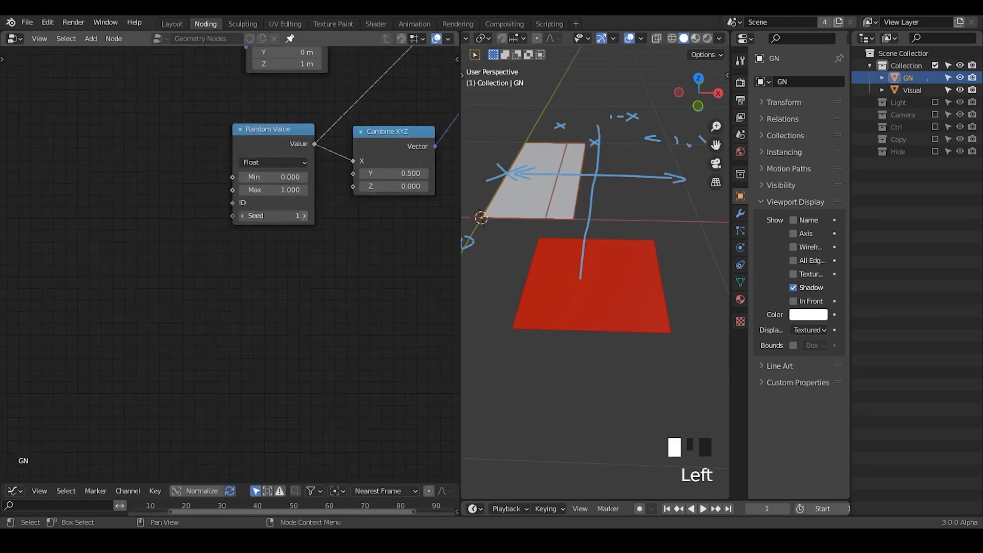
left_click(304, 217)
left_click(304, 218)
left_click(305, 217)
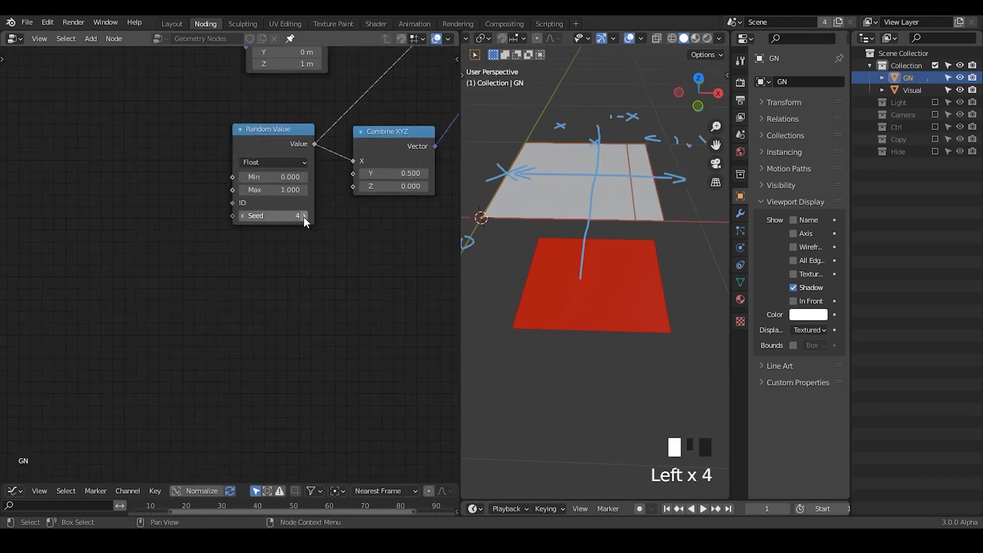
middle_click_drag(382, 217, 147, 268)
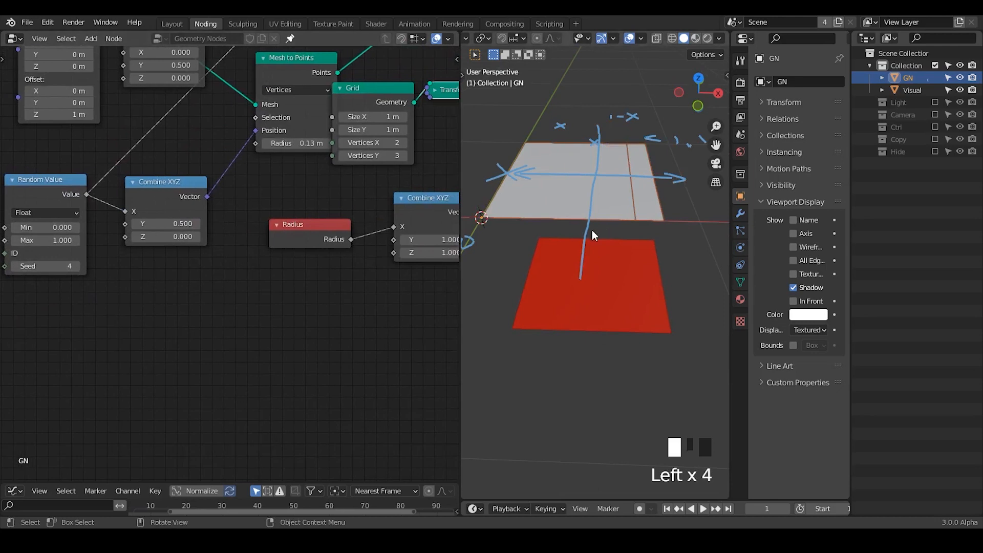
Set the Random Value node's seed to 5 to test another grid placement.
middle_click_drag(592, 235, 595, 214)
middle_click_drag(211, 264, 291, 235)
left_click(157, 237)
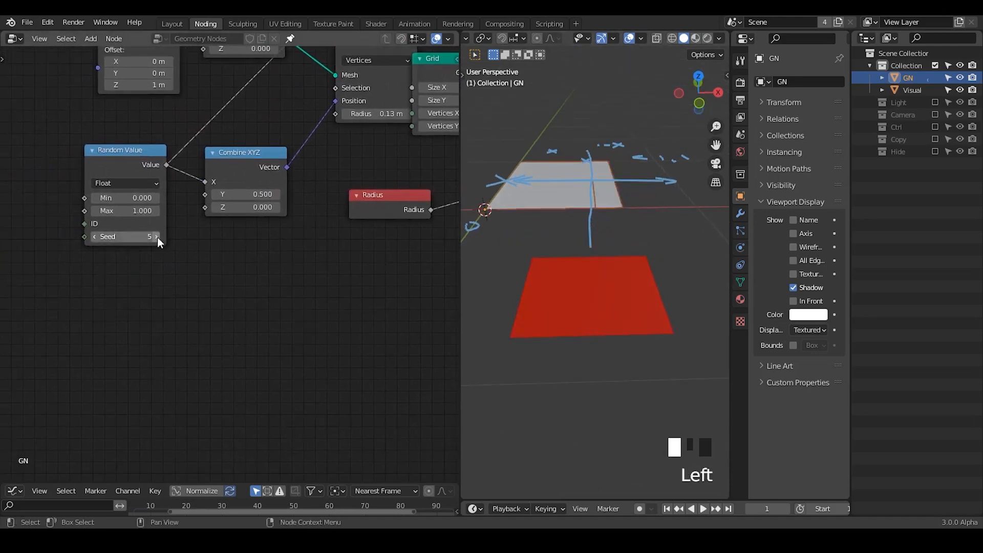
Erase the old annotations around the white grids and sketch an arrow marking the width to the right of the dividing edge.
middle_click_drag(630, 231, 525, 183)
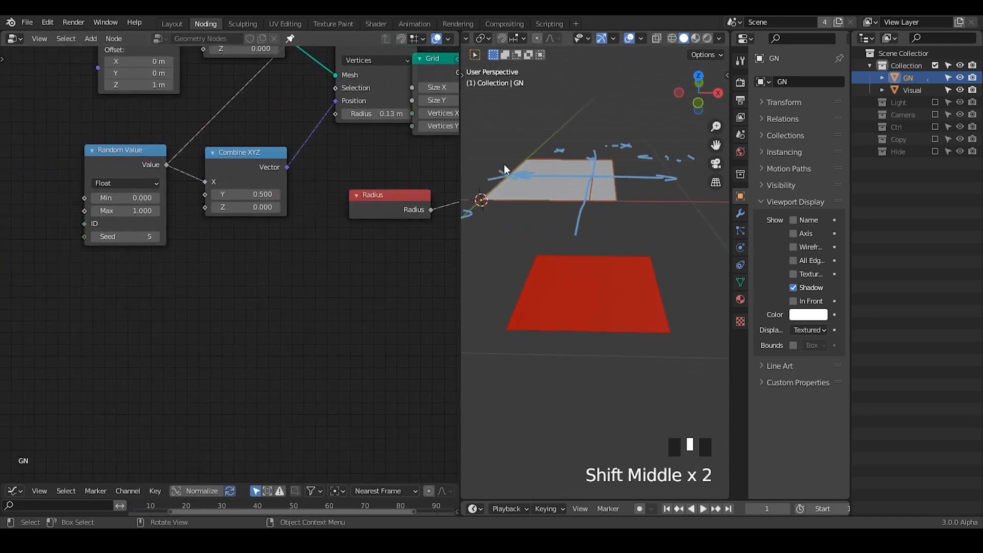
right_click_drag(536, 153, 606, 153)
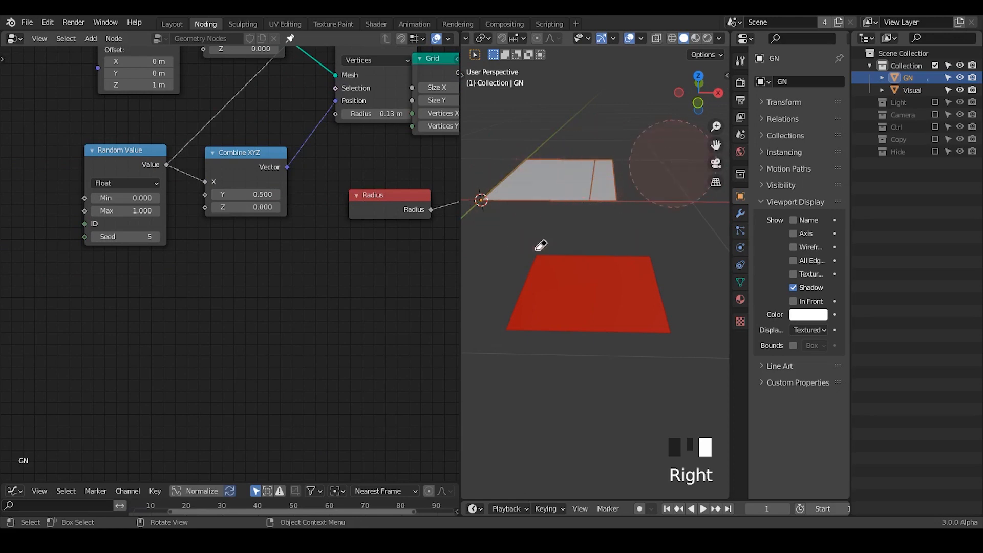
left_click_drag(596, 178, 640, 176)
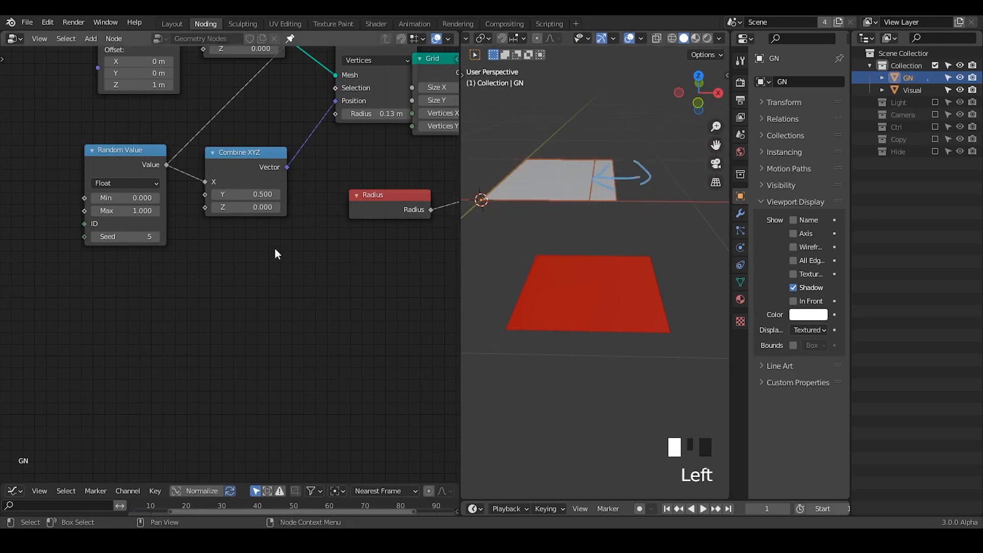
Spread out the node layout by moving Random Value to the left and the Grid and Radius nodes to the right.
middle_click_drag(275, 252, 281, 300)
left_click_drag(291, 182, 234, 244)
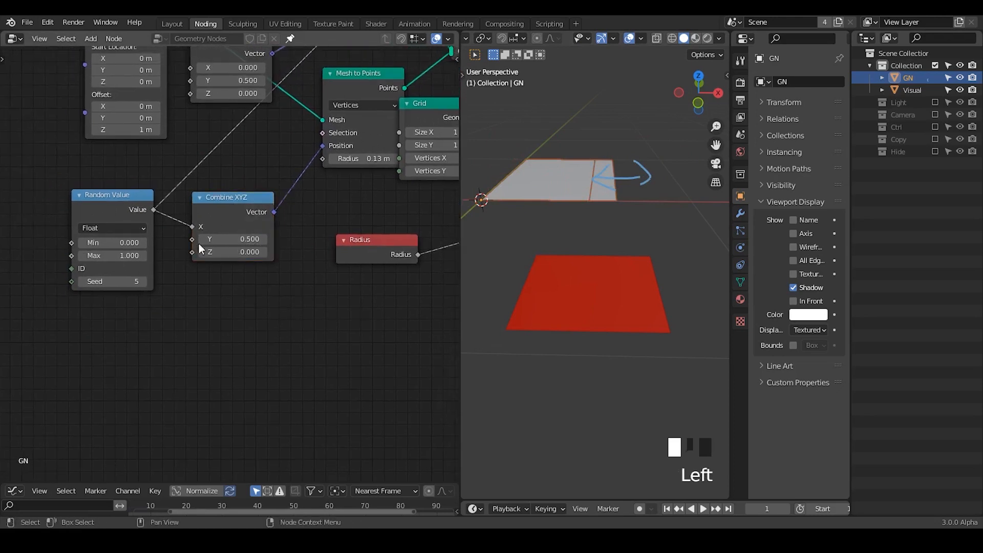
left_click_drag(86, 204, 14, 214)
scroll(321, 211, "down", 3)
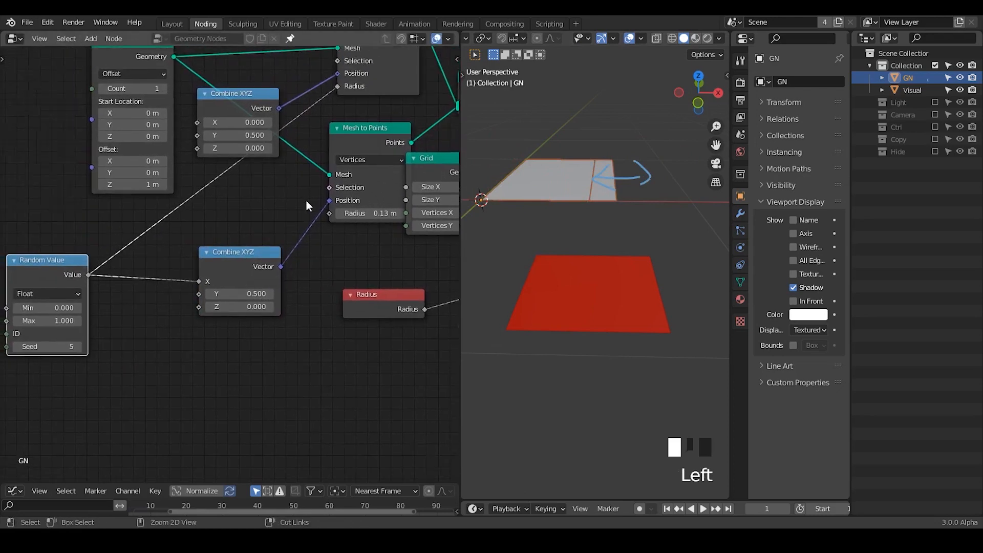
left_click_drag(350, 90, 99, 325)
key("g")
left_click(212, 216)
left_click_drag(308, 200, 353, 190)
middle_click_drag(211, 288, 323, 249)
scroll(323, 249, "up", 2)
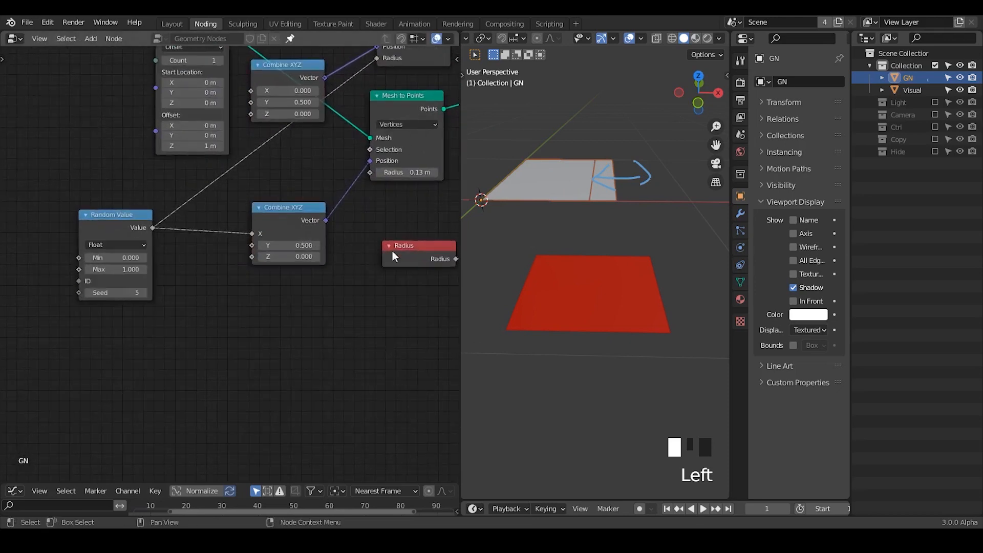
left_click_drag(393, 251, 450, 230)
Add a Math node below the lower Combine XYZ node and set its operation to Subtract.
key("shift+a")
type("sadd")
key("Return")
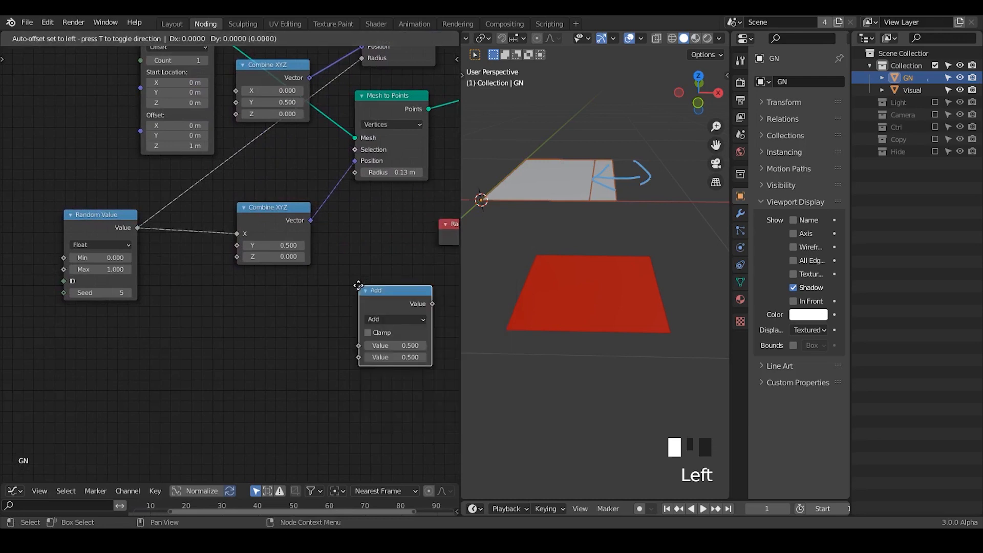
left_click(312, 284)
left_click(336, 319)
left_click(341, 361)
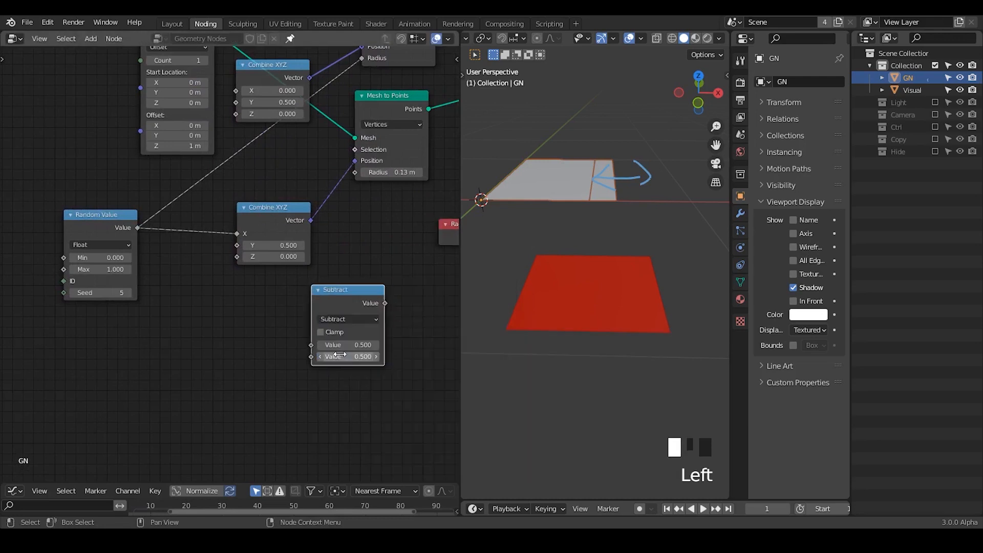
Subtract the random value from 1 and feed the result into the Radius of the lower Mesh to Points node.
double_click(343, 345)
type("1")
left_click_drag(139, 228, 311, 357)
left_click_drag(349, 302, 273, 290)
left_click_drag(273, 210, 273, 174)
left_click_drag(270, 298, 357, 174)
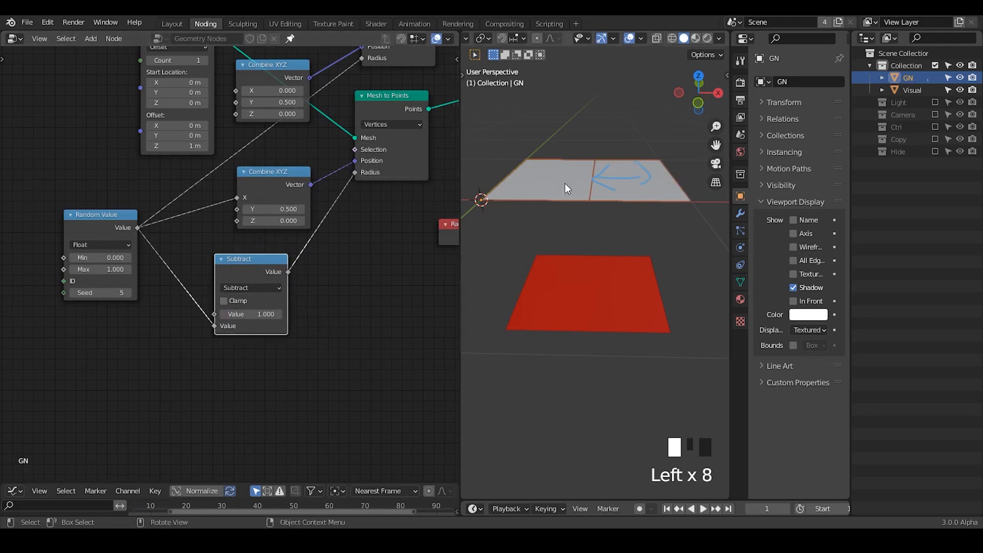
View the grids from the top and tuck the Subtract node directly beneath the lower Combine XYZ node.
middle_click_drag(564, 183, 579, 198, "shift")
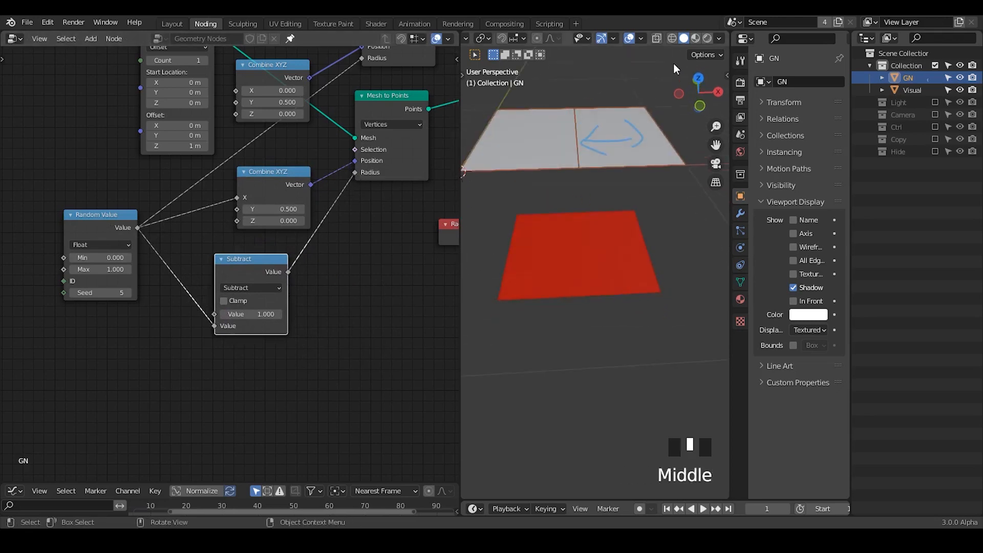
left_click(699, 79)
middle_click_drag(628, 169, 602, 225, "ctrl")
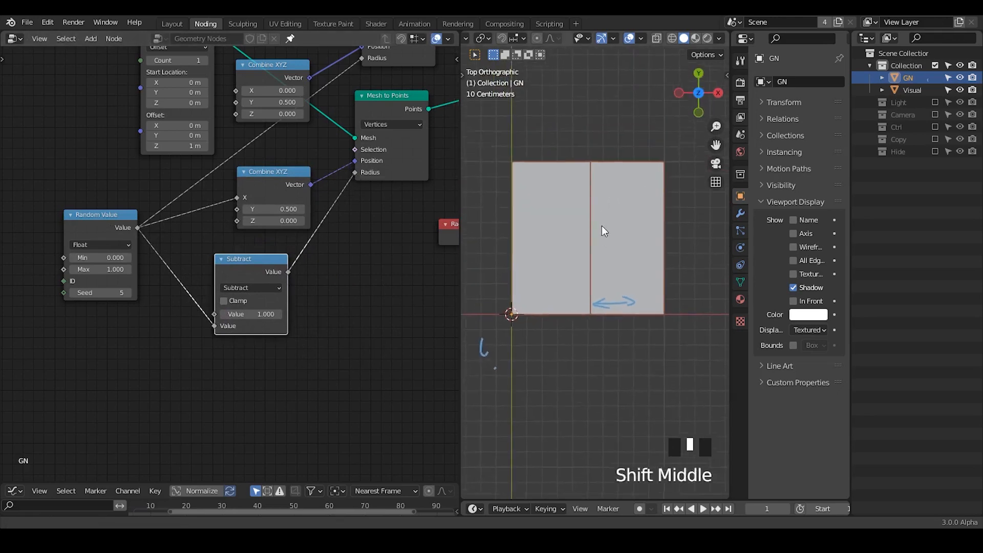
left_click_drag(225, 271, 259, 249)
Step the Random Value seed up to 32 to test how the plane's split moves.
left_click(128, 293)
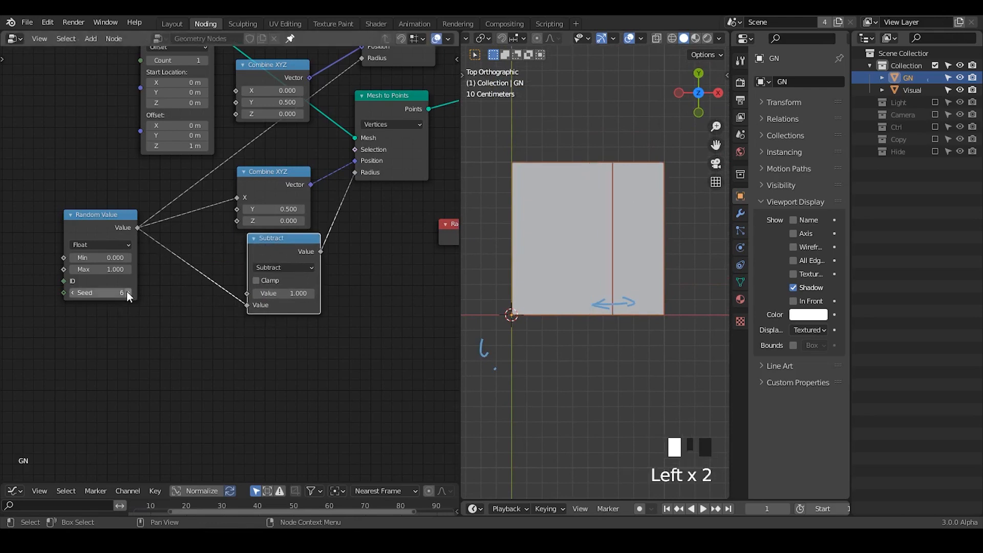
left_click(128, 293)
left_click(128, 293)
left_click(127, 293)
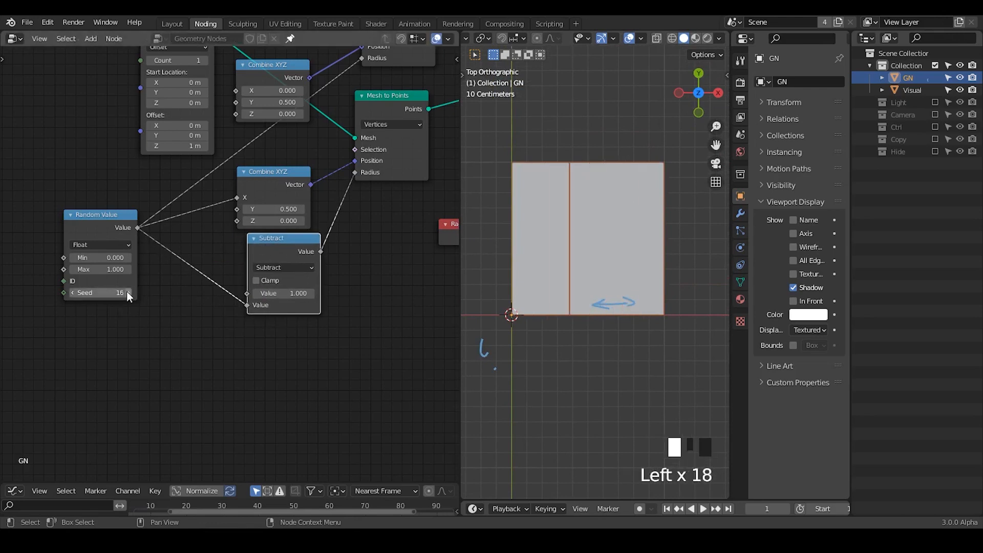
left_click(128, 292)
left_click(127, 293)
left_click(128, 293)
left_click(128, 293)
left_click(127, 293)
left_click(128, 293)
left_click(127, 293)
left_click(128, 293)
left_click(128, 293)
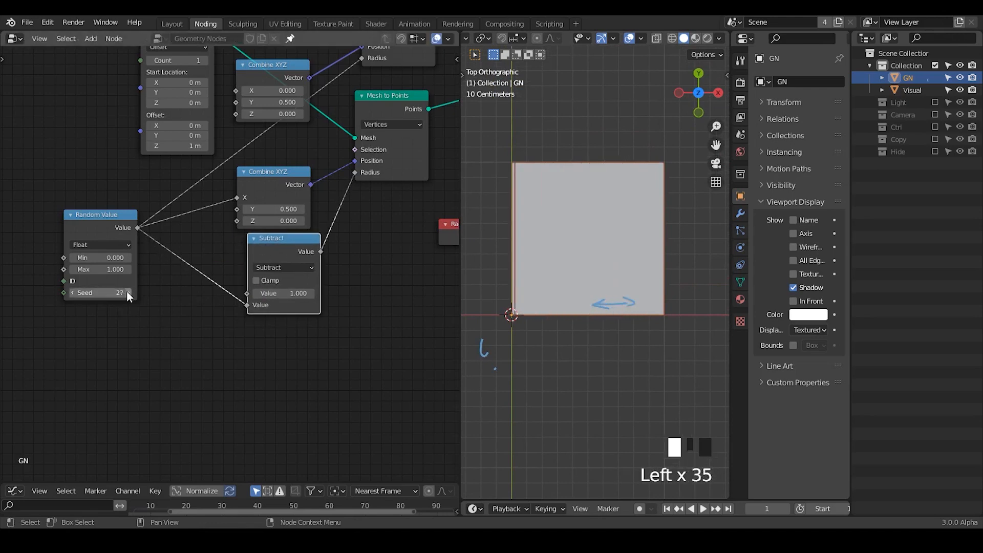
left_click(128, 293)
left_click(127, 293)
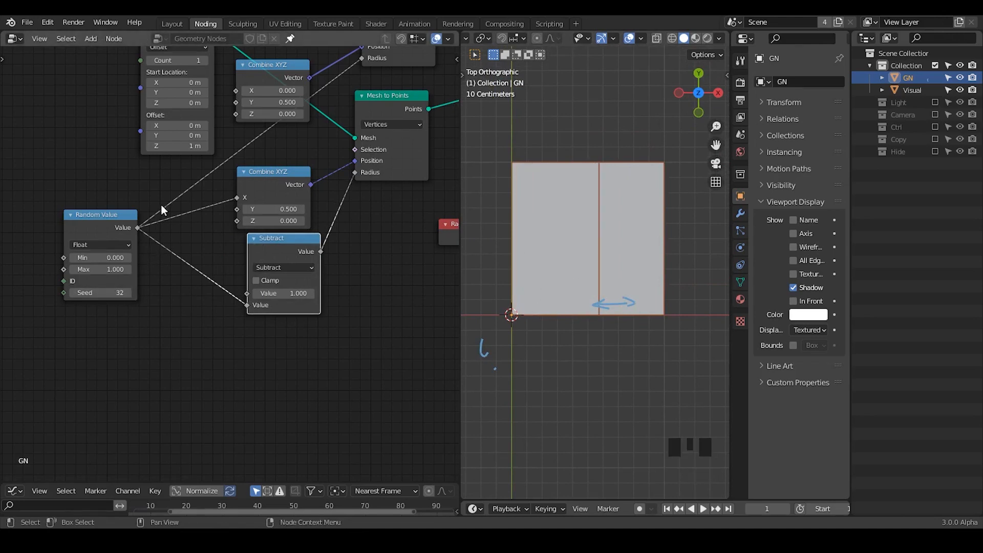
Insert a reroute across the Random Value output links, shift it to the right, and set the seed to 76.
right_click_drag(163, 183, 154, 248, "shift")
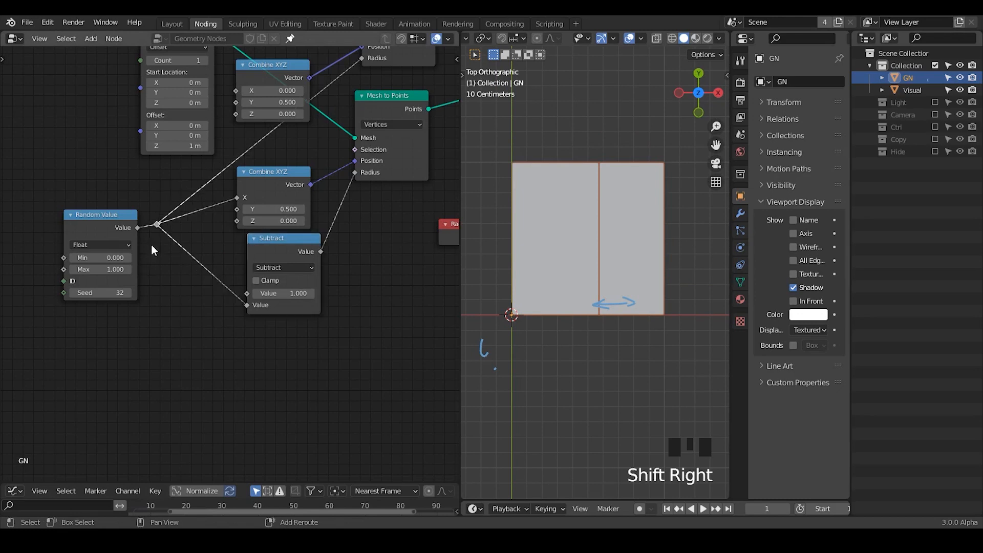
key("g")
left_click(185, 233)
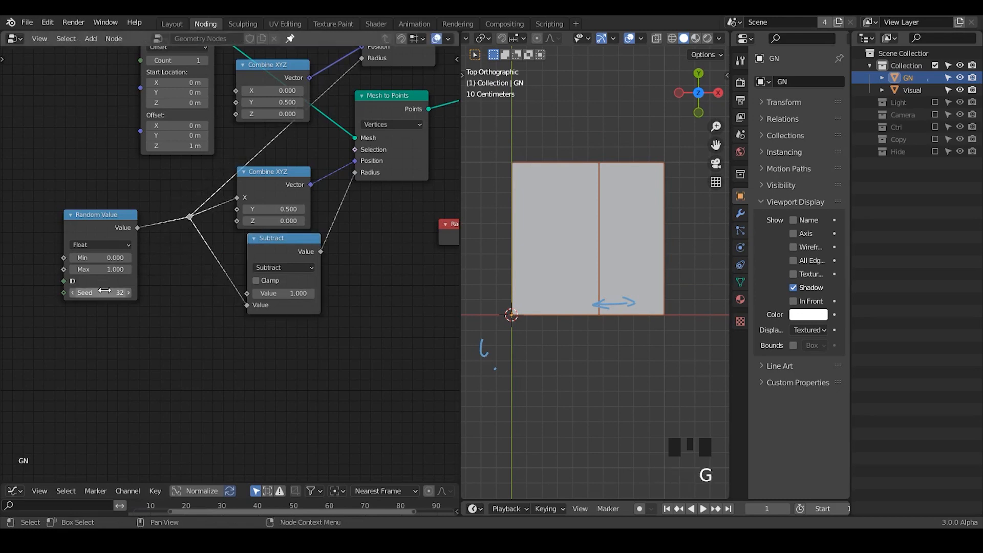
left_click_drag(105, 291, 117, 290)
Add a Noise Texture node below Random Value and connect its Fac output to the reroute in place of the random value.
middle_click_drag(135, 330, 220, 289)
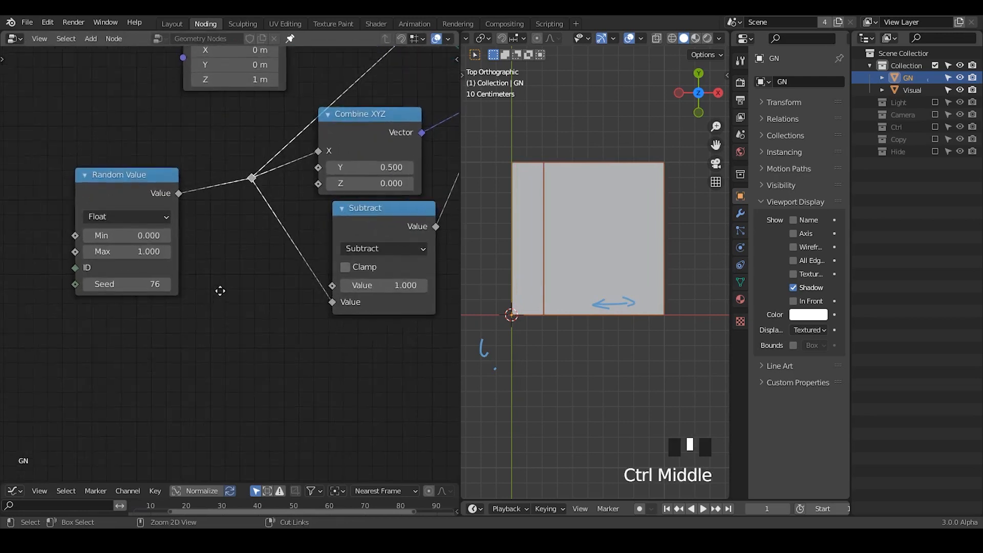
key("ctrl+a")
type("noise")
key("Down")
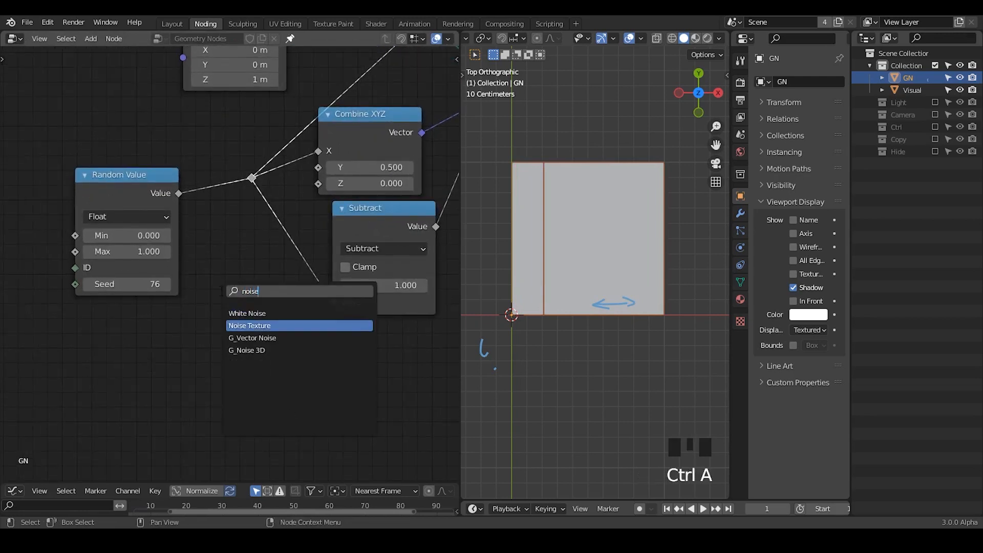
key("Up")
key("Down")
key("Return")
left_click(87, 311)
left_click_drag(197, 336, 252, 178)
left_click_drag(123, 175, 111, 138)
left_click_drag(154, 318, 158, 260)
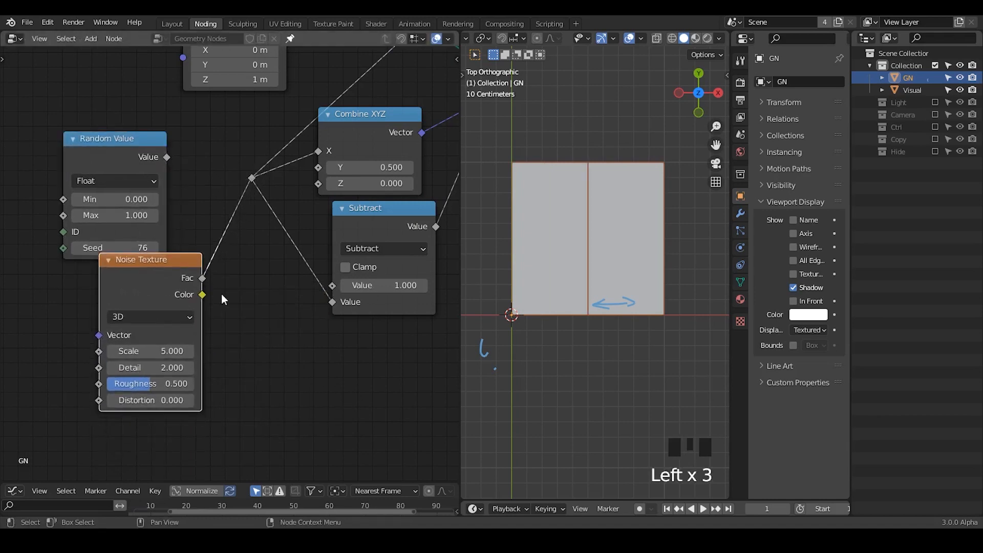
Switch the Noise Texture to 4D and set its W value to 3.160.
left_click(155, 314)
left_click(158, 383)
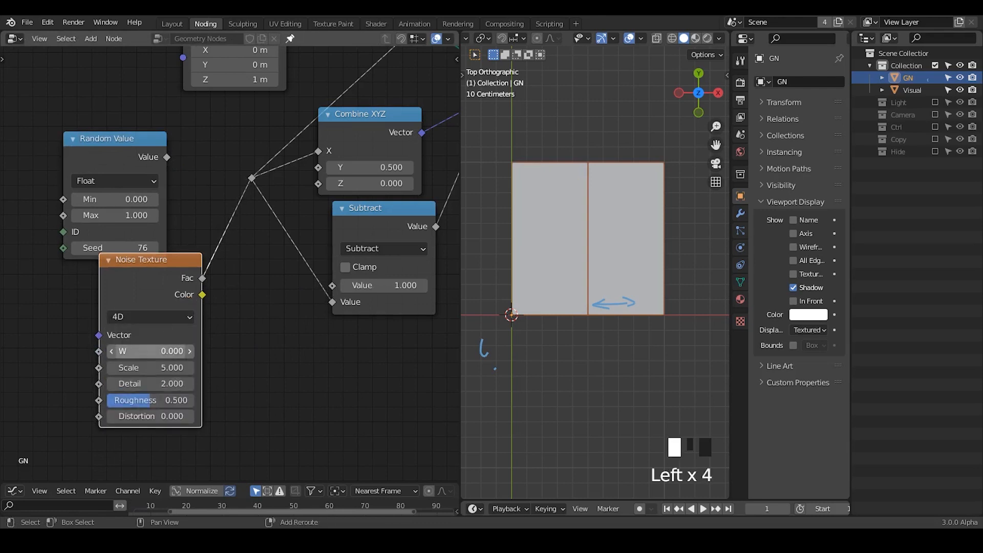
left_click_drag(154, 352, 179, 351, "shift")
Add a Combine XYZ node, connect it to the Noise Texture's Vector input, and set its X value to 4.400.
middle_click_drag(44, 347, 108, 325)
key("ctrl+a")
type("com")
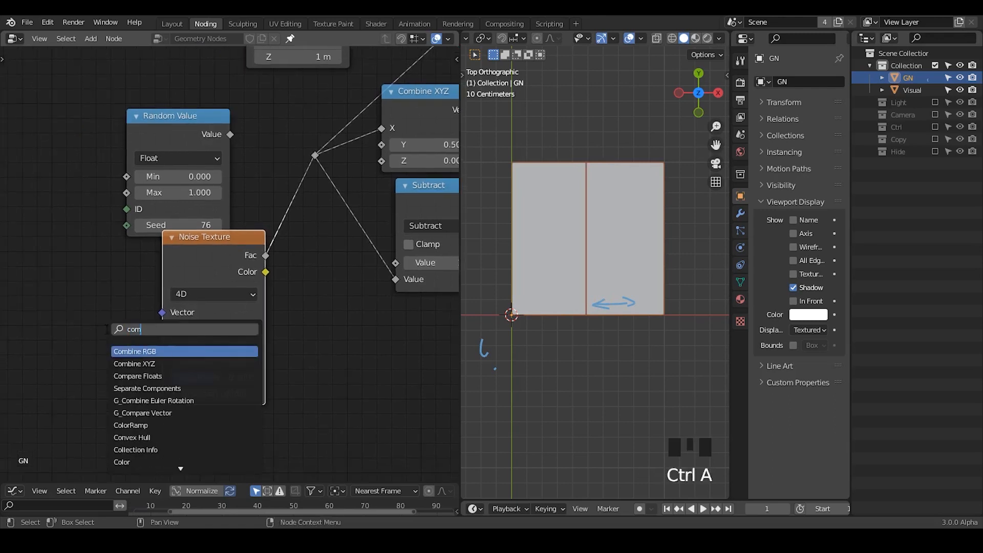
type("bine")
key("Down")
key("Return")
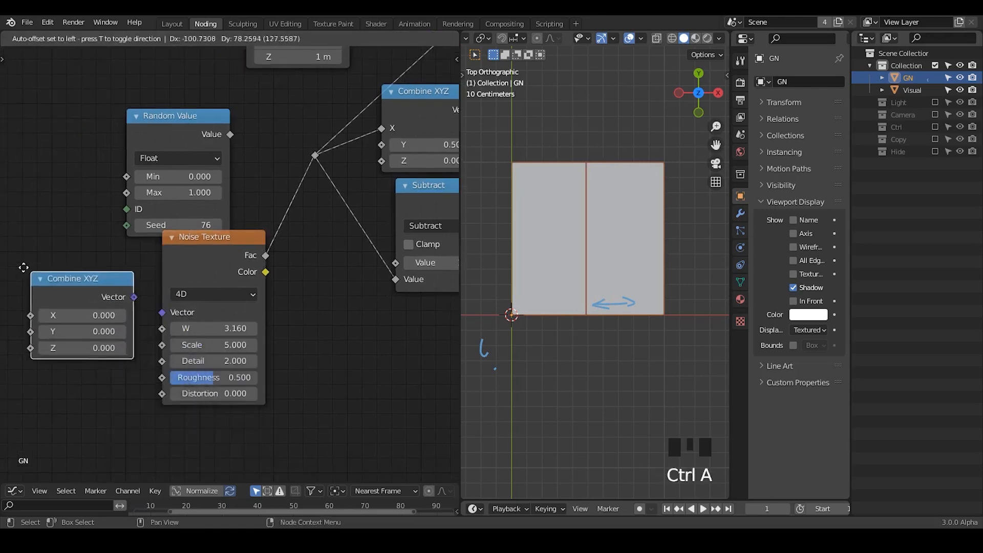
left_click(16, 264)
left_click_drag(164, 314, 162, 312)
mouse_move(77, 312)
left_mouse_down()
mouse_move(102, 312)
mouse_move(89, 300)
mouse_move(90, 310)
left_mouse_up()
Move the Noise Texture clear of the Random Value node and reconnect the Random Value output to the reroute.
left_click_drag(200, 265, 201, 285)
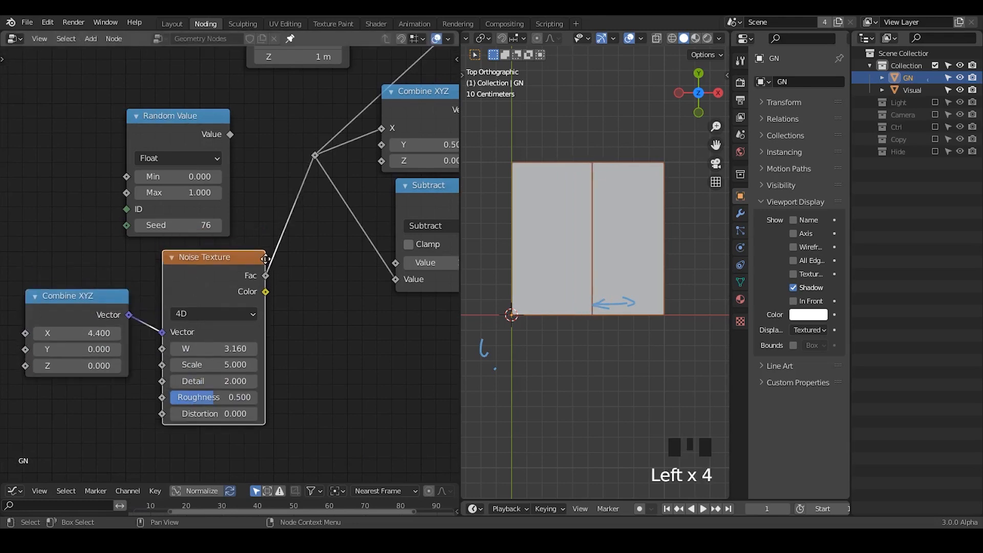
middle_click_drag(223, 158, 207, 205)
left_click_drag(197, 184, 305, 201)
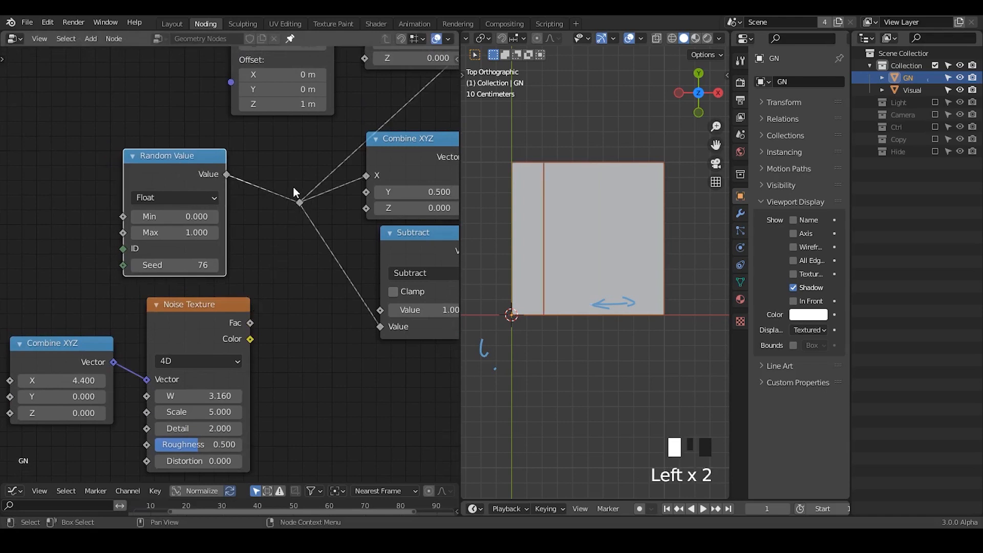
middle_click_drag(164, 264, 228, 260)
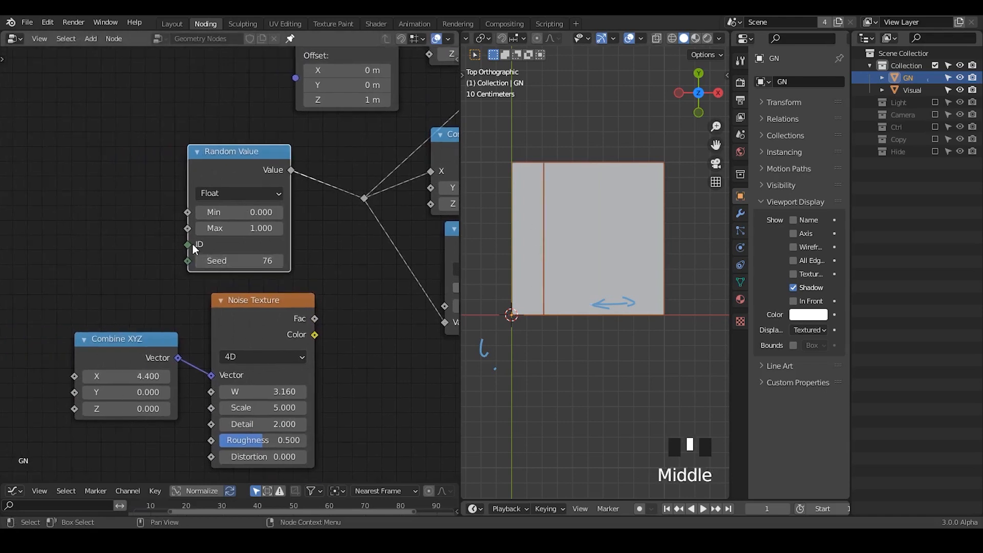
left_click_drag(187, 245, 115, 183)
middle_click_drag(309, 258, 185, 279)
middle_click_drag(259, 247, 205, 272)
middle_click_drag(208, 232, 206, 272, "ctrl")
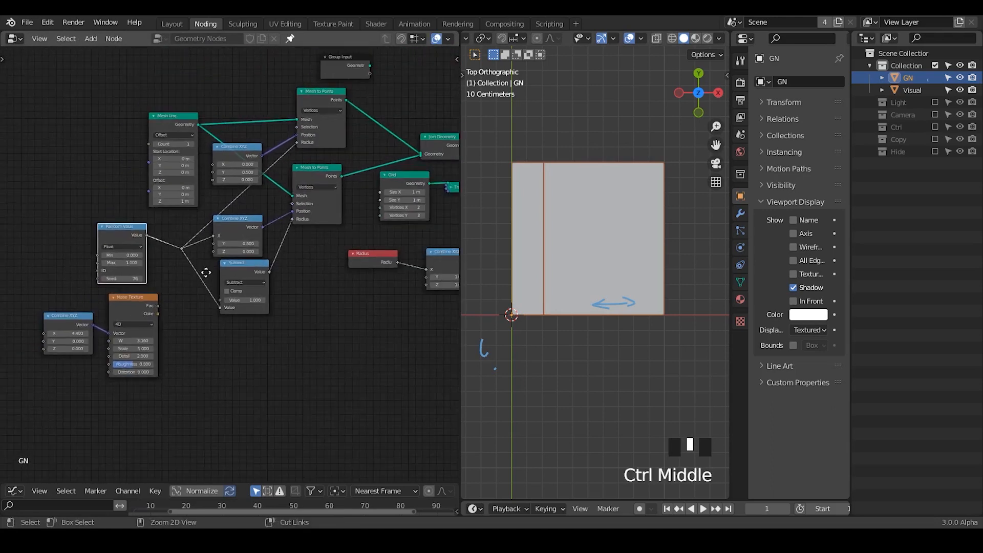
middle_click_drag(269, 263, 237, 255)
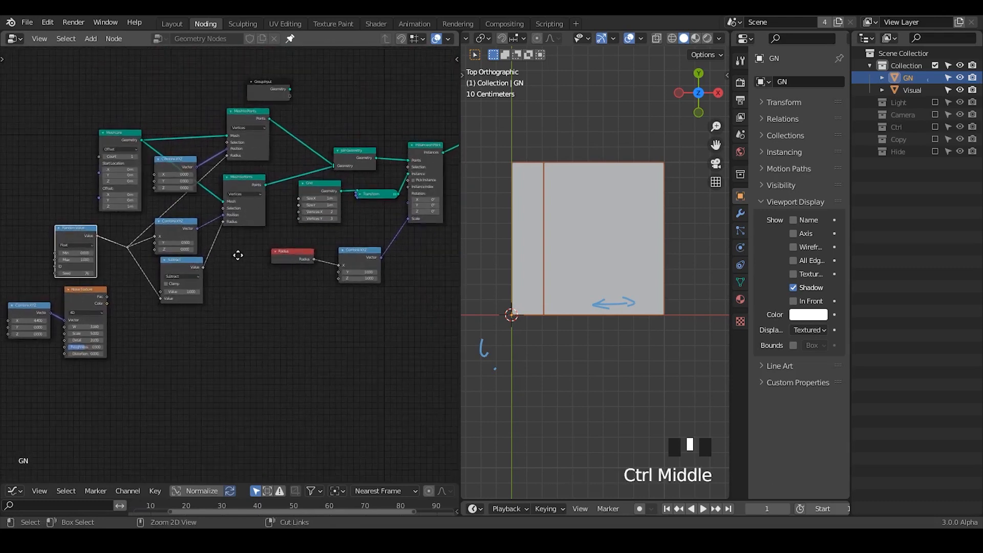
Sketch a horizontal annotation line across each of the two plane sections and erase the older annotations below.
key("d")
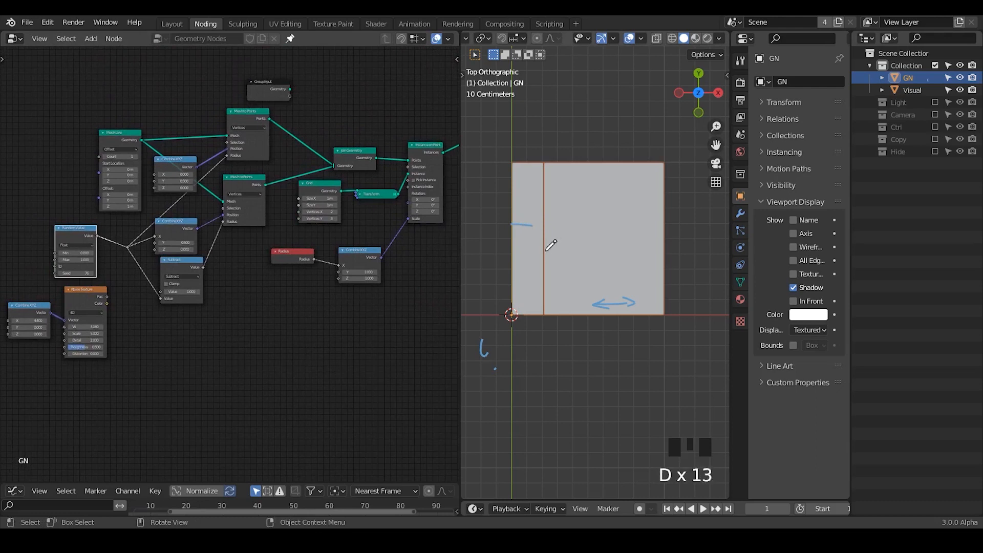
left_click_drag(546, 252, 644, 253)
right_click_drag(659, 307, 489, 373)
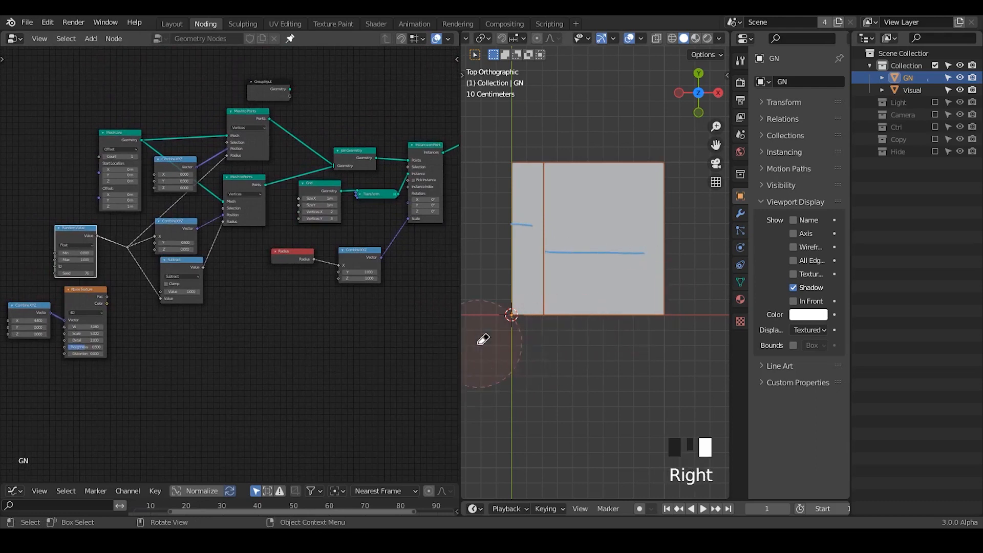
key("d")
key("d")
key("d")
key("d")
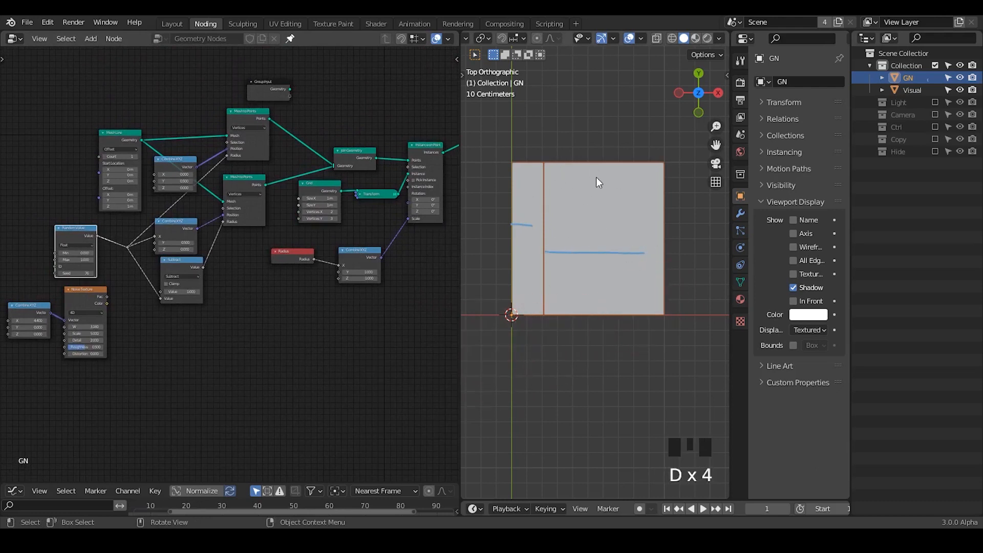
Connect the Transform node's geometry directly to the Group Output.
middle_click_drag(371, 208, 367, 209)
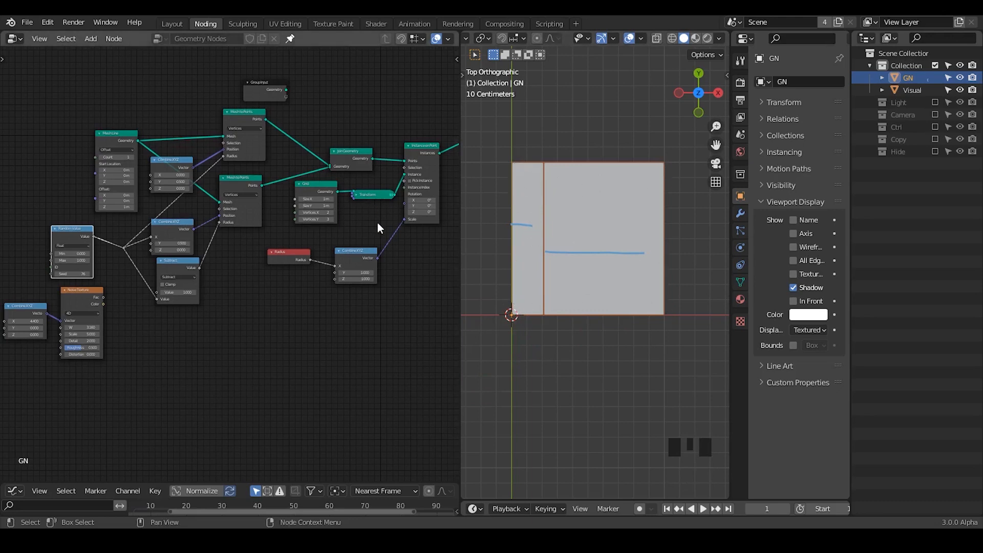
middle_click_drag(377, 223, 357, 219)
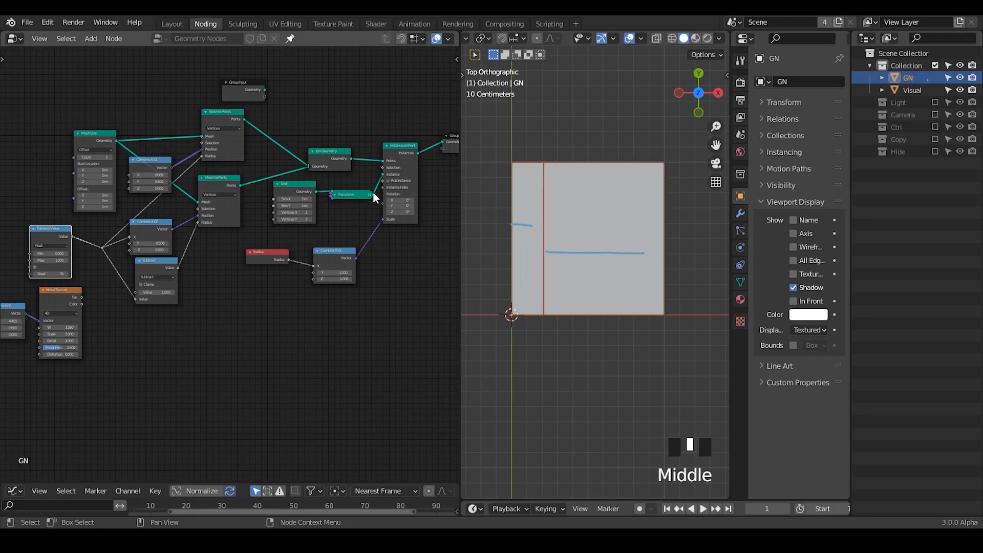
left_click_drag(373, 192, 411, 143)
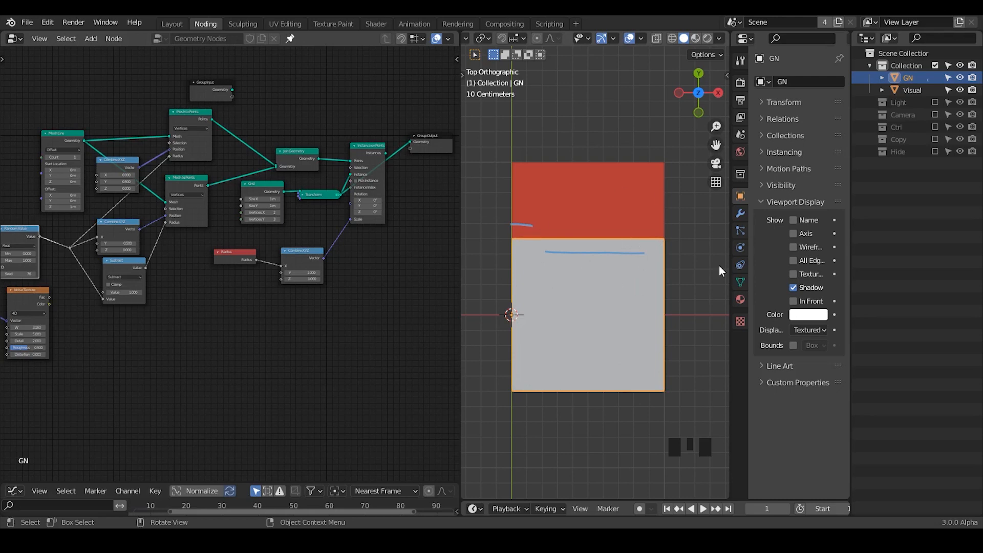
Reconnect the Instances output of the Instance on Points node to the Group Output.
left_click(399, 151)
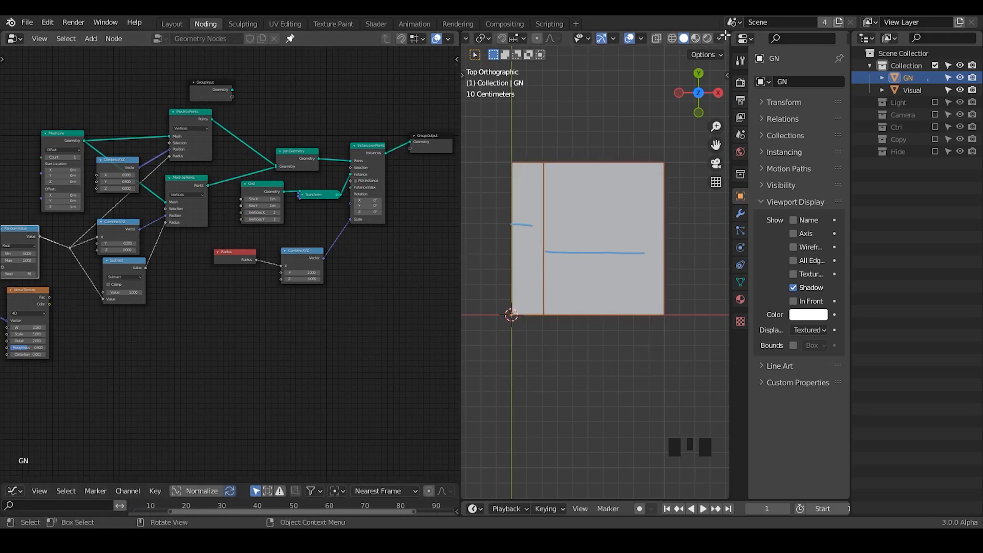
Extend the 3D viewport over the Properties area, and split the Outliner to show a Properties editor in its lower part.
left_click_drag(726, 34, 799, 154)
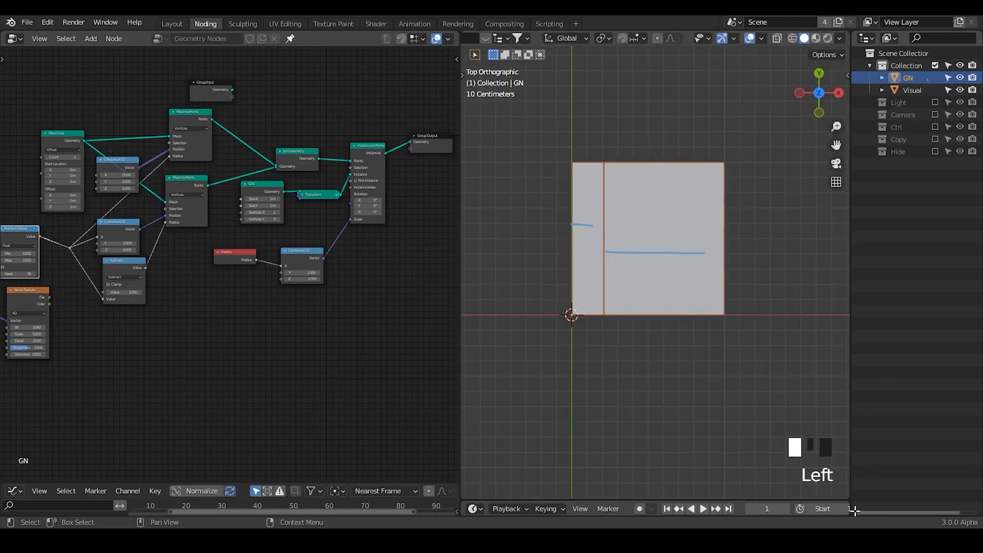
left_click_drag(855, 511, 866, 180)
left_click(866, 189)
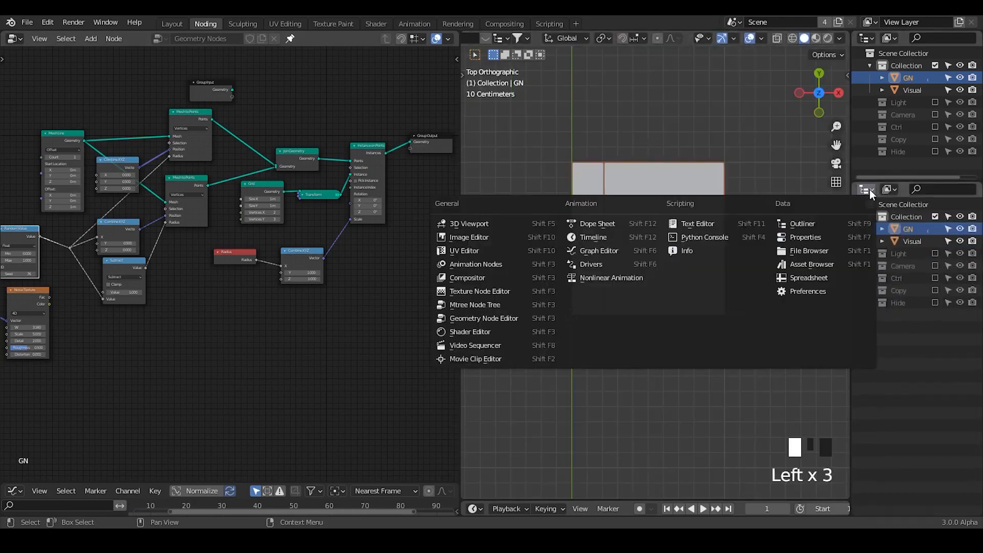
left_click(834, 239)
Widen the node editor area at the expense of the 3D viewport.
left_click_drag(461, 187, 565, 187)
middle_click_drag(429, 259, 397, 268, "ctrl")
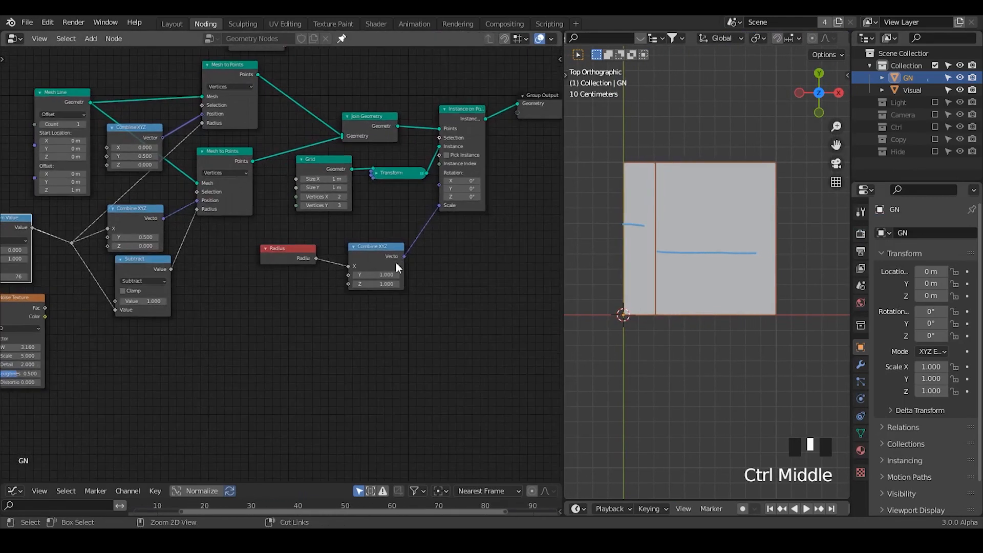
middle_click_drag(310, 277, 368, 288)
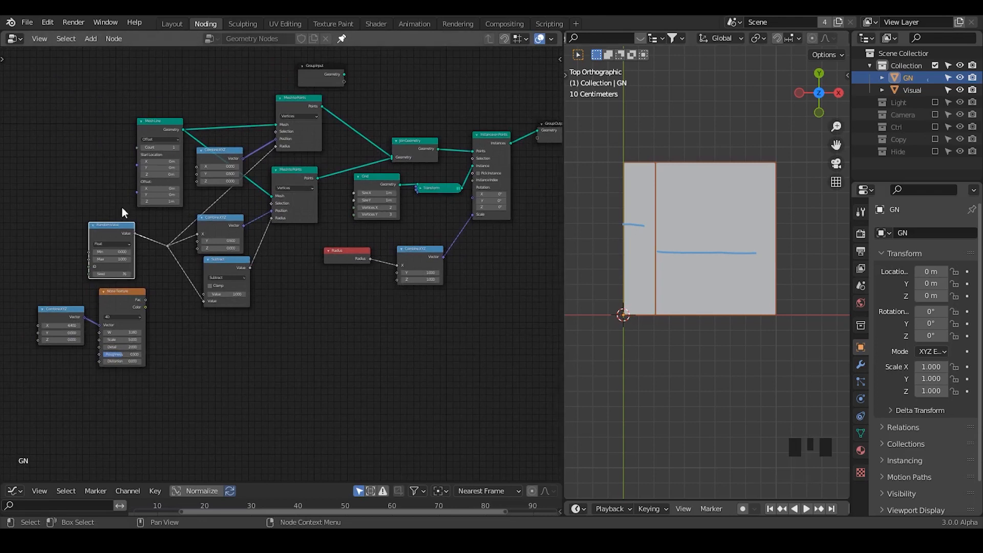
Add a G_Helical Connection group node in the empty space below the Radius and Combine XYZ nodes.
middle_click_drag(369, 317, 333, 217)
key("ctrl+a")
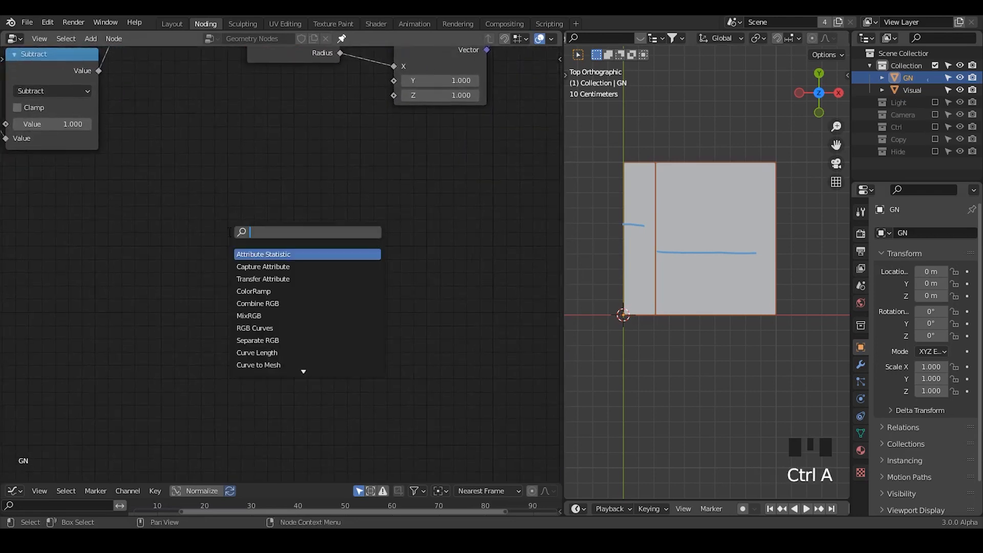
type("helical")
key("Return")
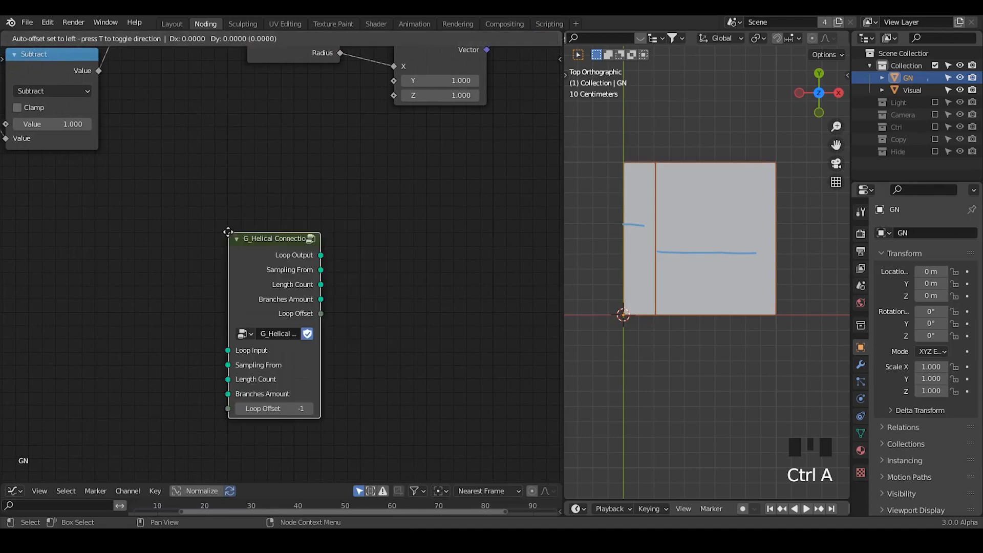
left_click(221, 196)
left_click(249, 226)
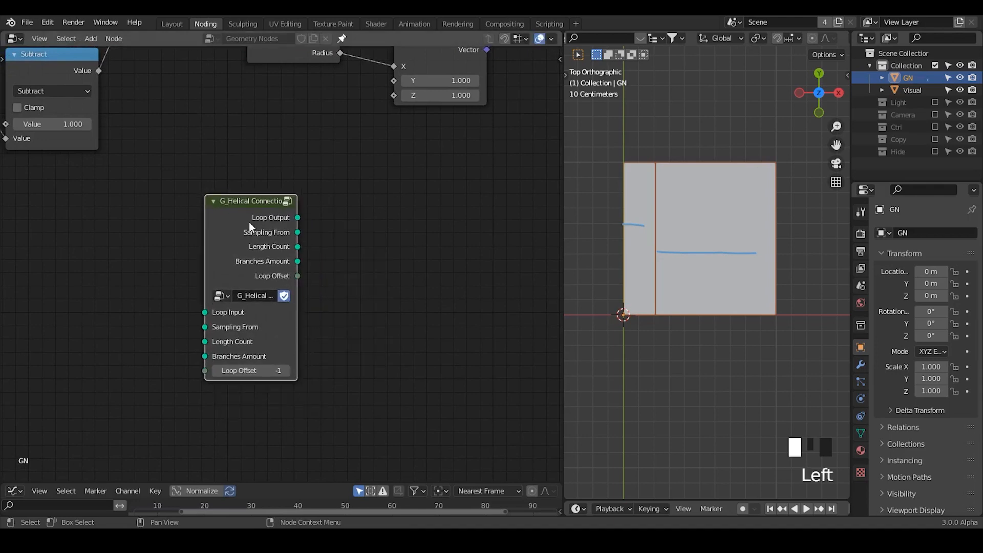
Duplicate the G_Helical Connection node four times to form a row of five nodes.
middle_click_drag(254, 238, 190, 230)
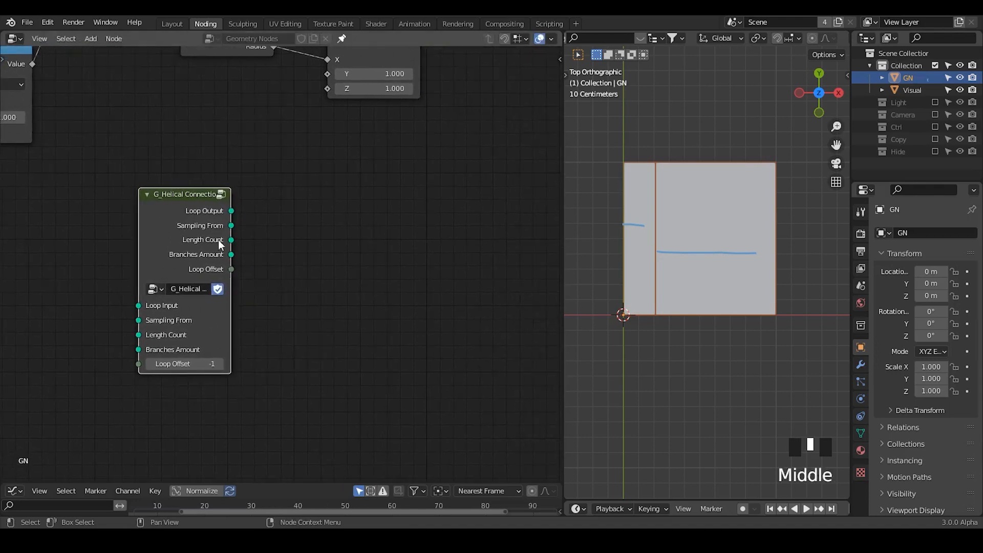
key("shift+d")
left_click(307, 218)
key("shift+d")
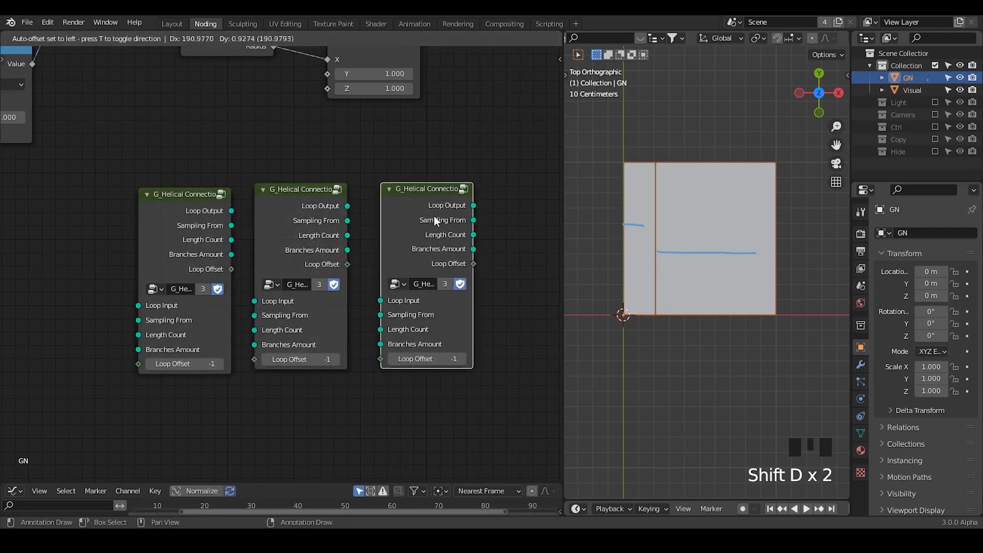
left_click(433, 215)
key("shift+d")
left_click(530, 210)
middle_click_drag(505, 217, 349, 184)
left_click_drag(343, 187, 362, 187)
key("shift+d")
left_click(453, 190)
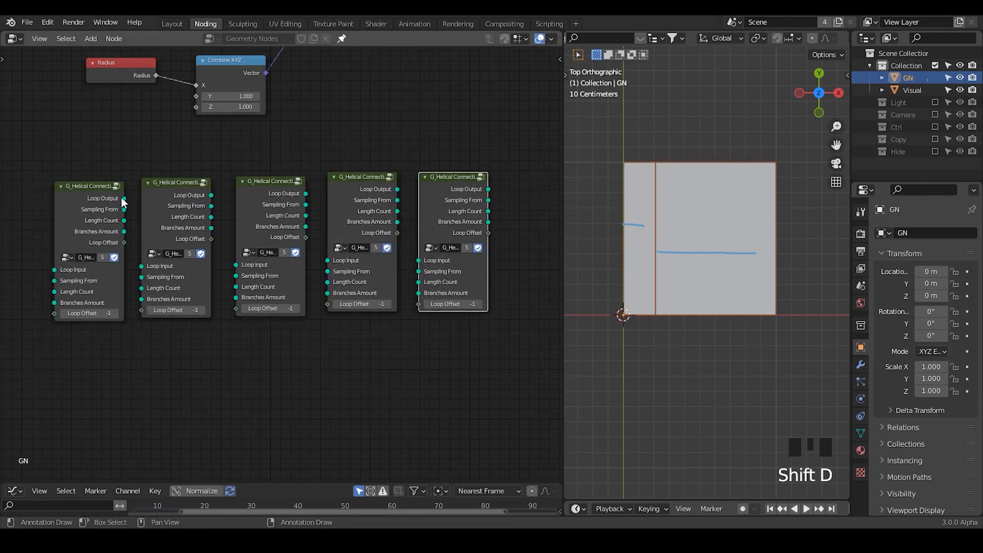
Select all five helical nodes and link each one's outputs to the matching inputs of its neighbour in a chain.
left_click_drag(515, 150, 79, 427)
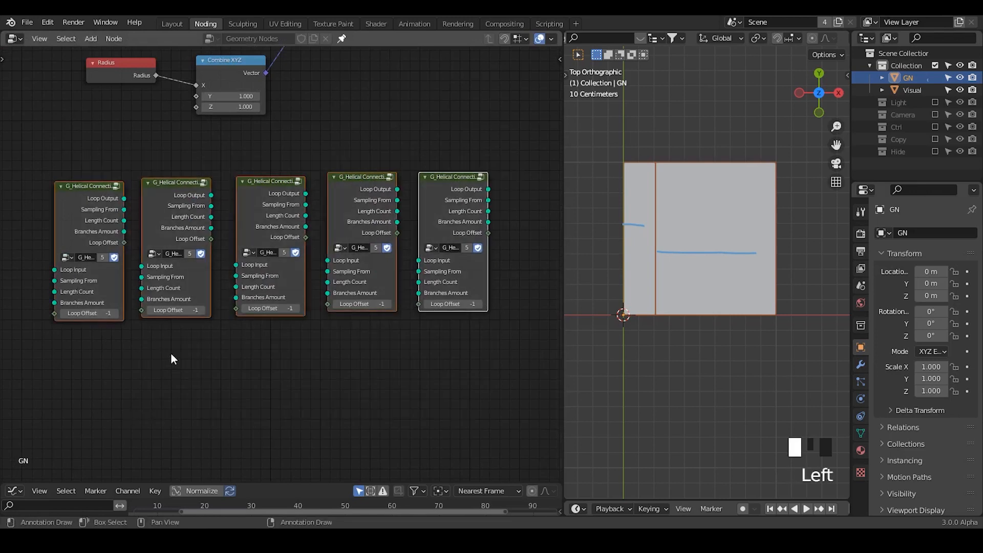
middle_click_drag(173, 358, 195, 339)
left_click(527, 129)
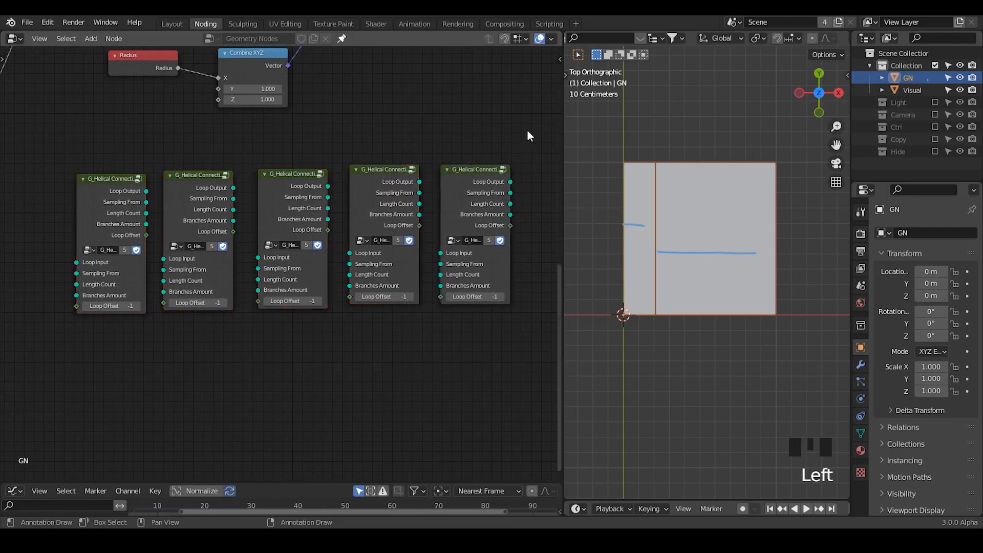
left_click_drag(529, 129, 76, 399)
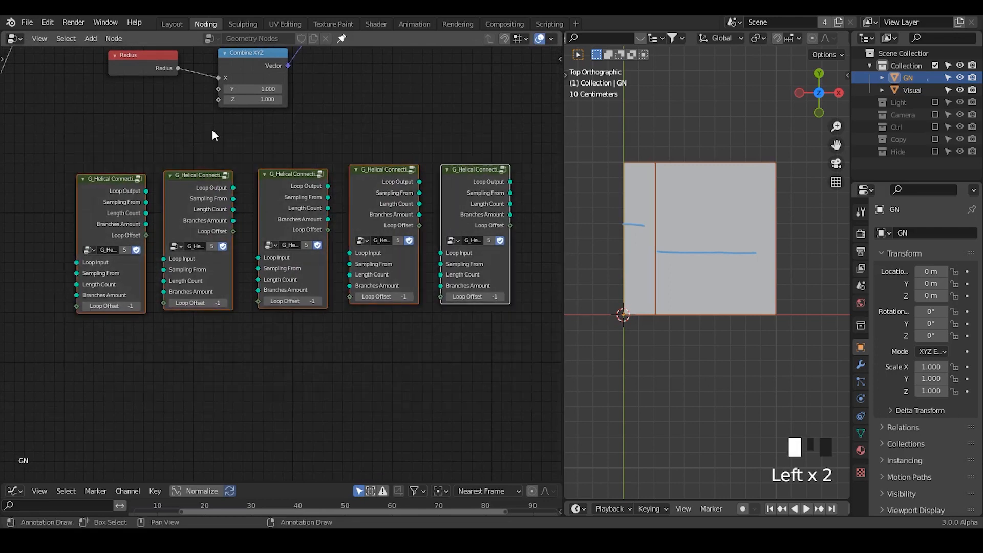
key("f")
key("f")
key("f")
key("f")
key("f")
key("f")
key("f")
key("f")
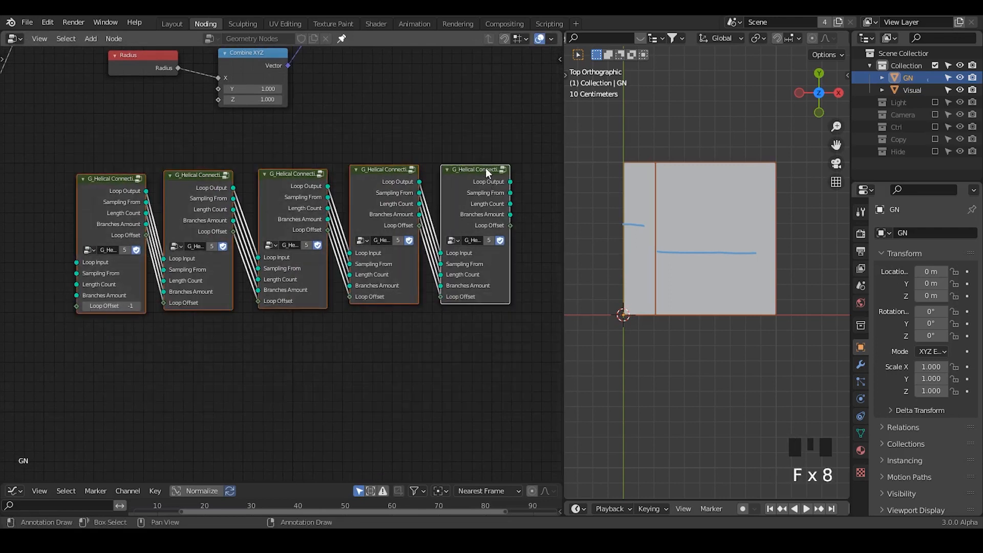
left_click(494, 125)
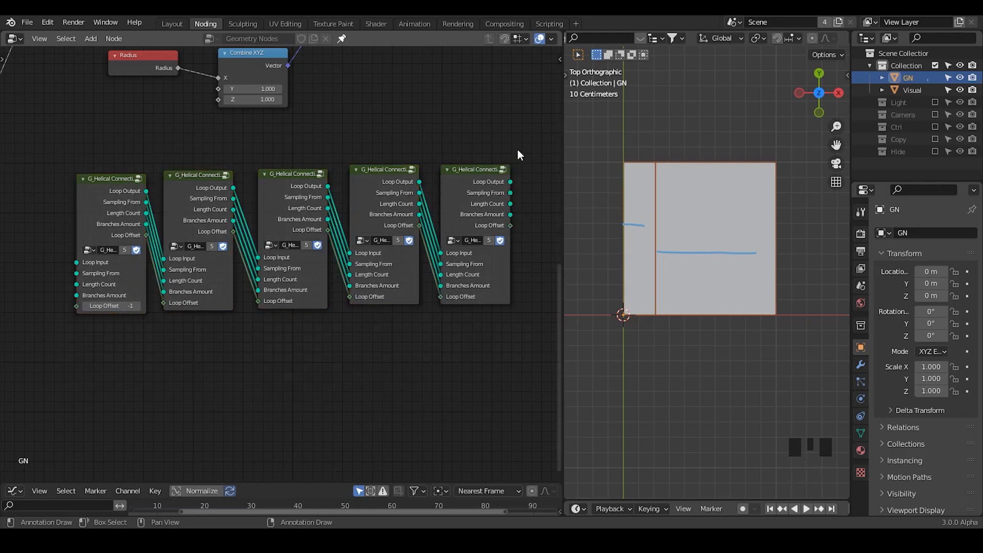
left_click_drag(518, 150, 90, 383)
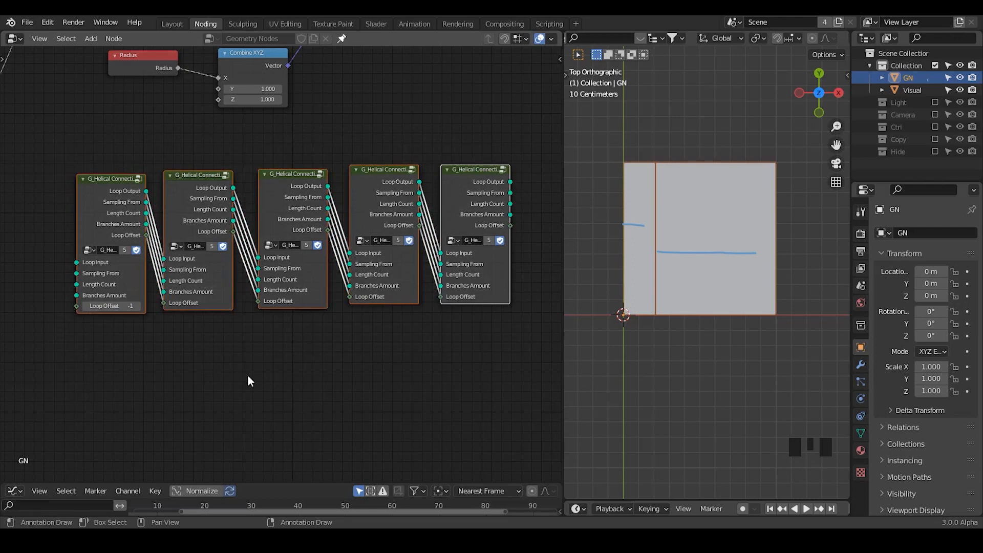
middle_click_drag(248, 378, 277, 373)
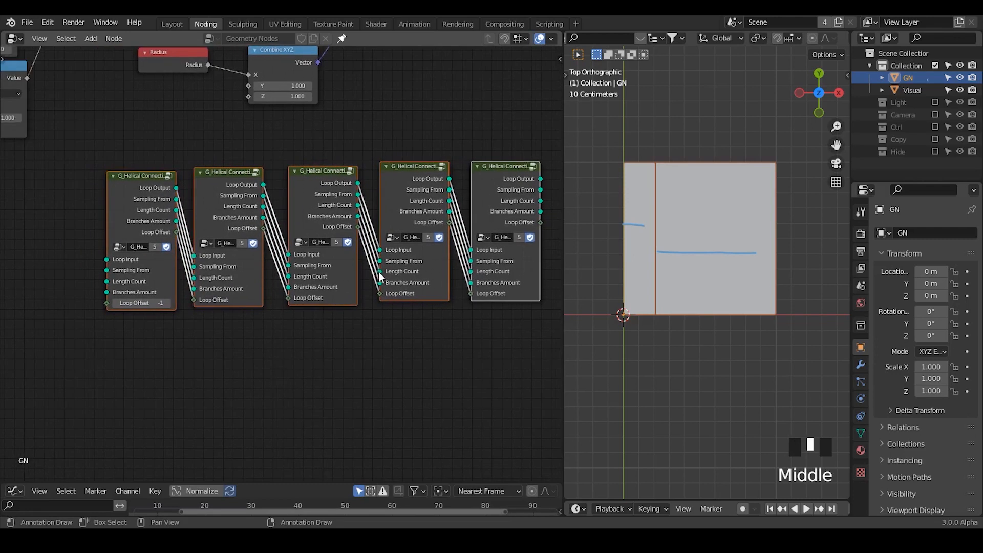
middle_click_drag(379, 277, 363, 285)
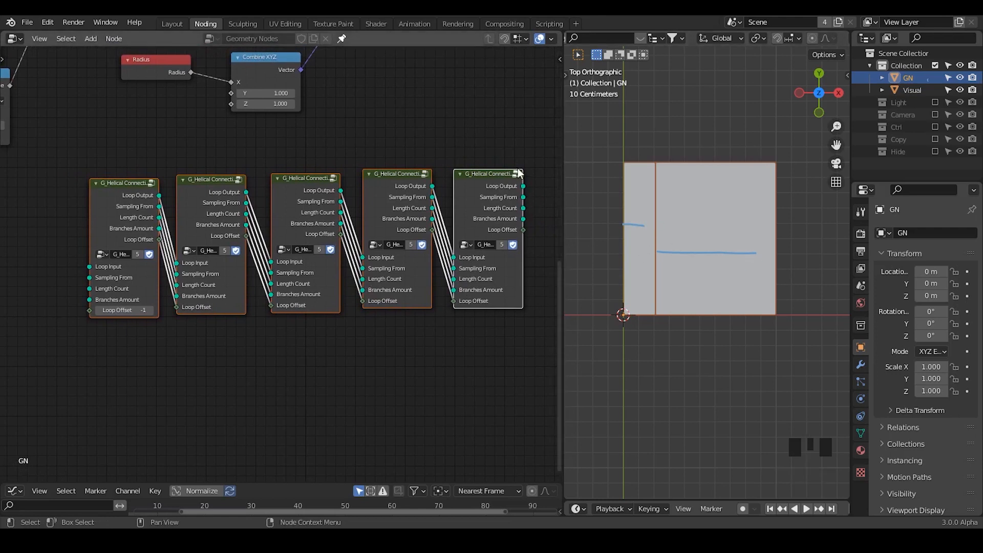
middle_click_drag(418, 282, 406, 267)
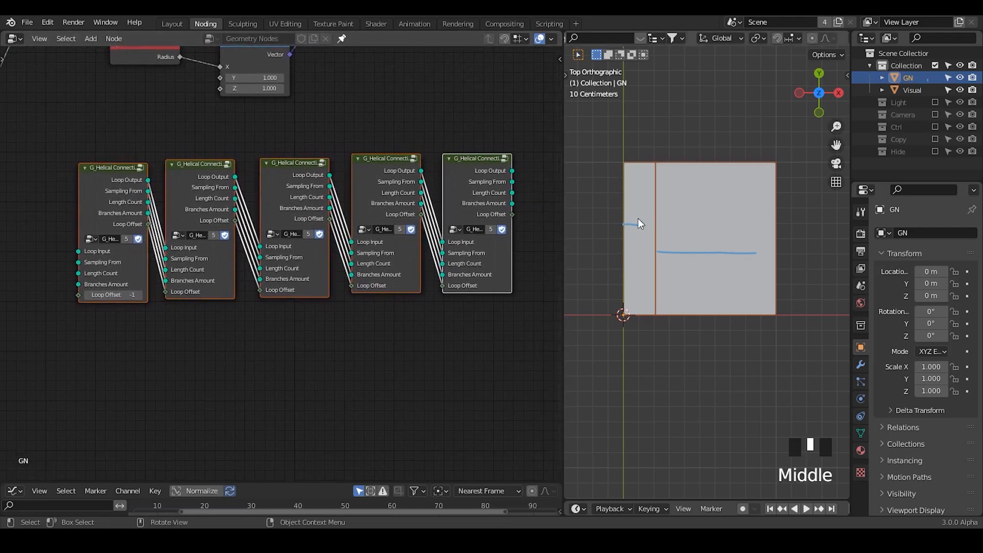
Erase the two horizontal annotation lines drawn over the plane sections.
key("d")
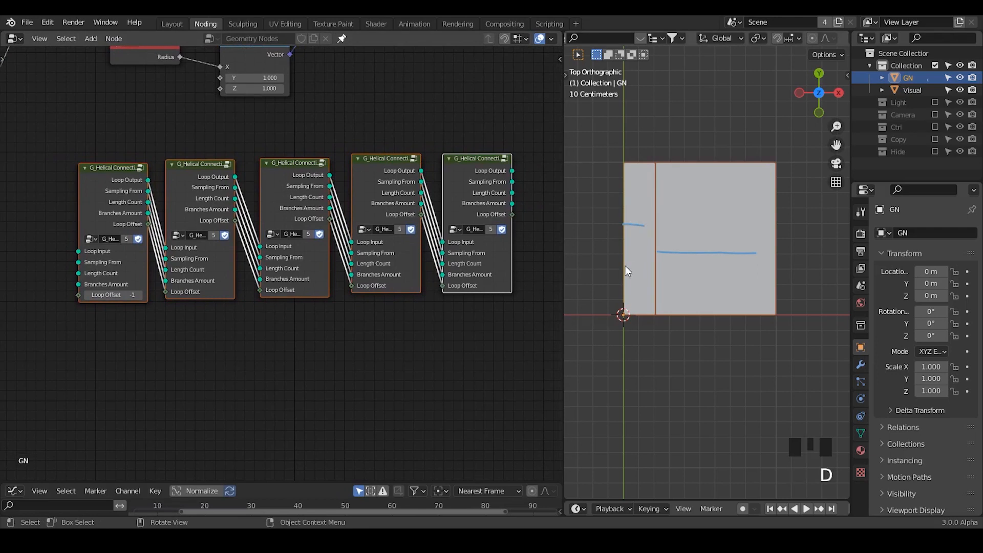
mouse_move(638, 229)
right_mouse_down()
mouse_move(630, 275)
mouse_move(758, 241)
right_mouse_up()
Duplicate the last helical node three more times and delete all the helical group nodes.
left_click_drag(542, 120, 1, 423)
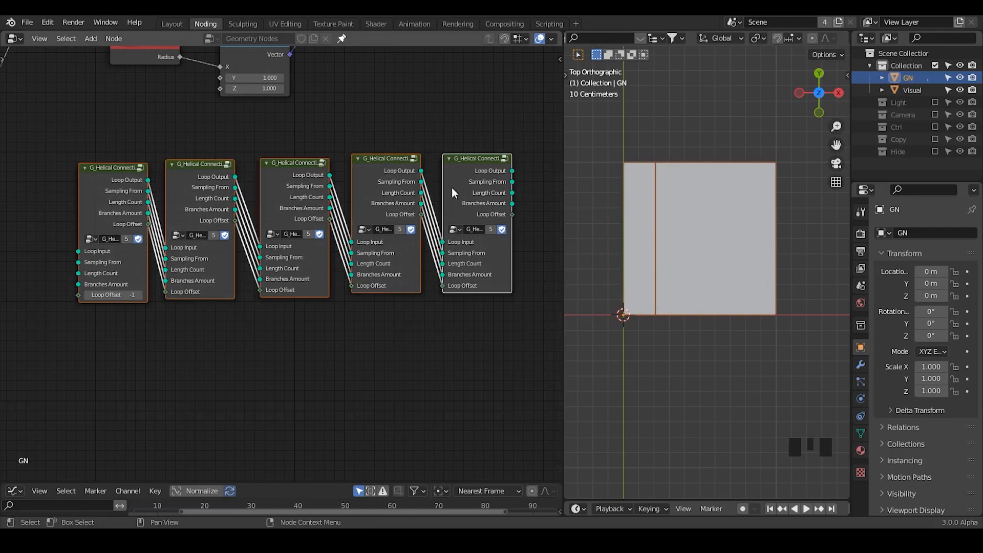
left_click(477, 170)
key("shift+d")
key("shift+d")
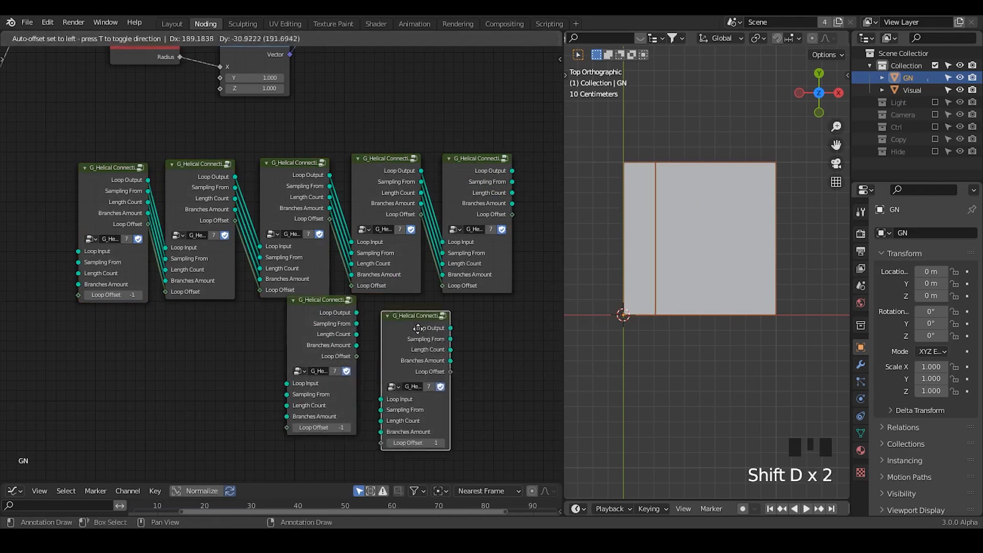
key("shift+d")
left_click(558, 306)
left_click_drag(533, 132, 108, 434)
key("x")
Delete the Noise Texture node and the Combine XYZ node feeding its Vector input.
middle_click_drag(140, 275, 257, 276)
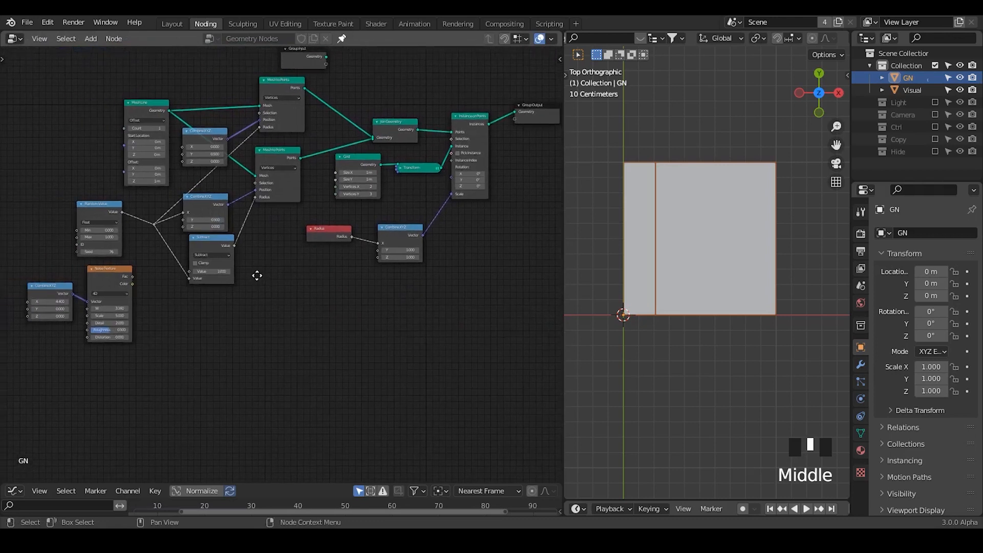
left_click_drag(156, 270, 3, 378)
key("x")
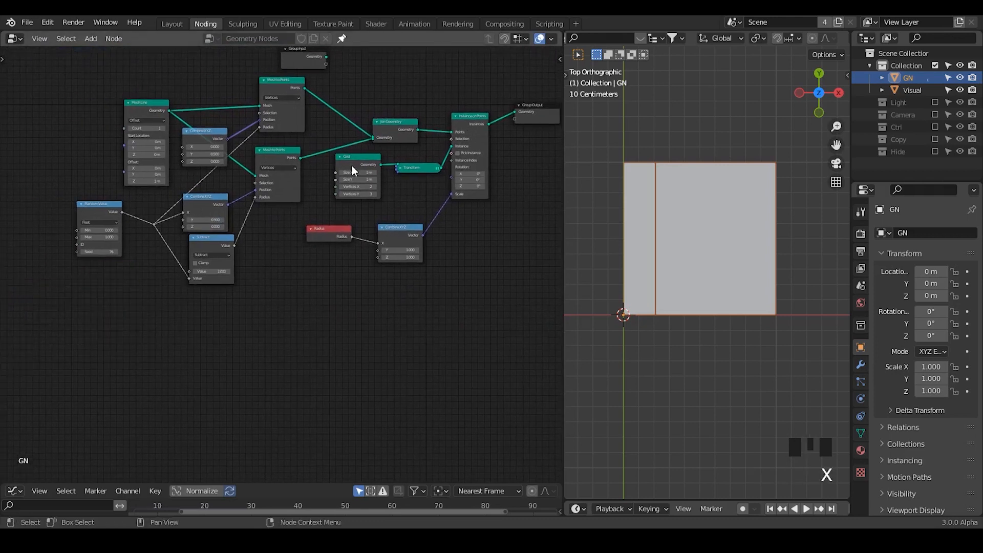
Combine all nodes except the Group Input and Group Output into a single node group.
middle_click_drag(352, 167, 350, 179)
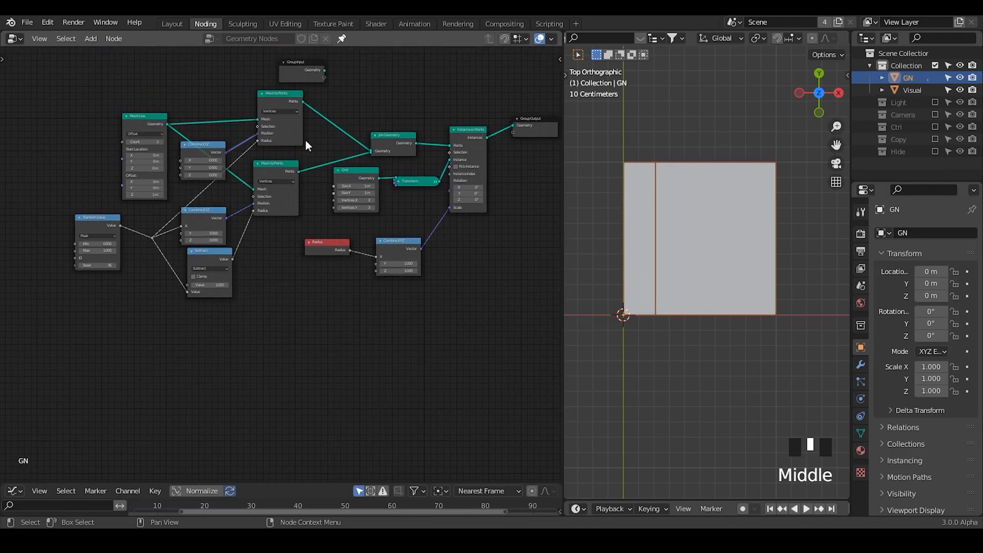
left_click(493, 106)
left_click_drag(495, 95, 46, 359)
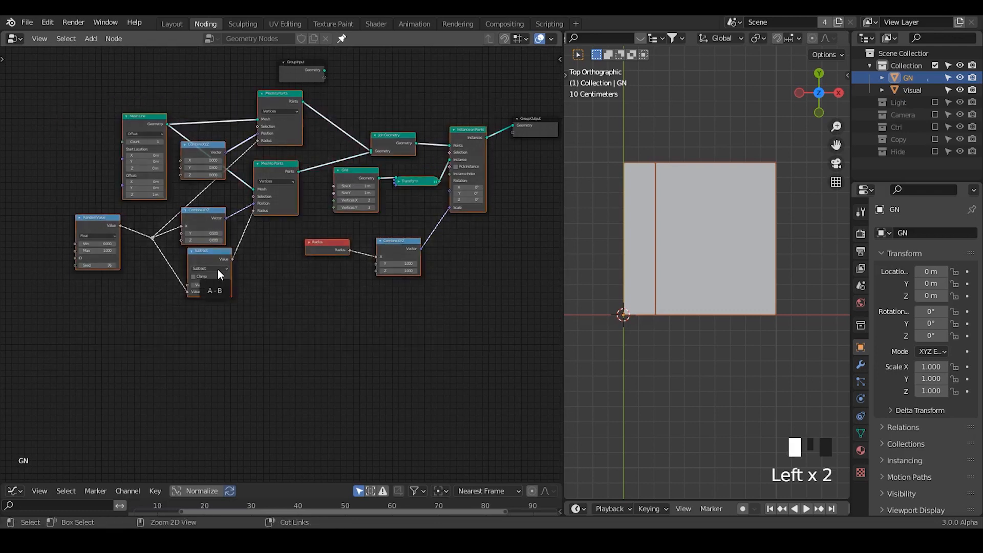
key("ctrl+g")
Add an input socket to the new node group and set its type to Geometry.
mouse_move(300, 280)
middle_mouse_down("ctrl")
mouse_move(303, 356)
mouse_move(303, 293)
middle_mouse_up("ctrl")
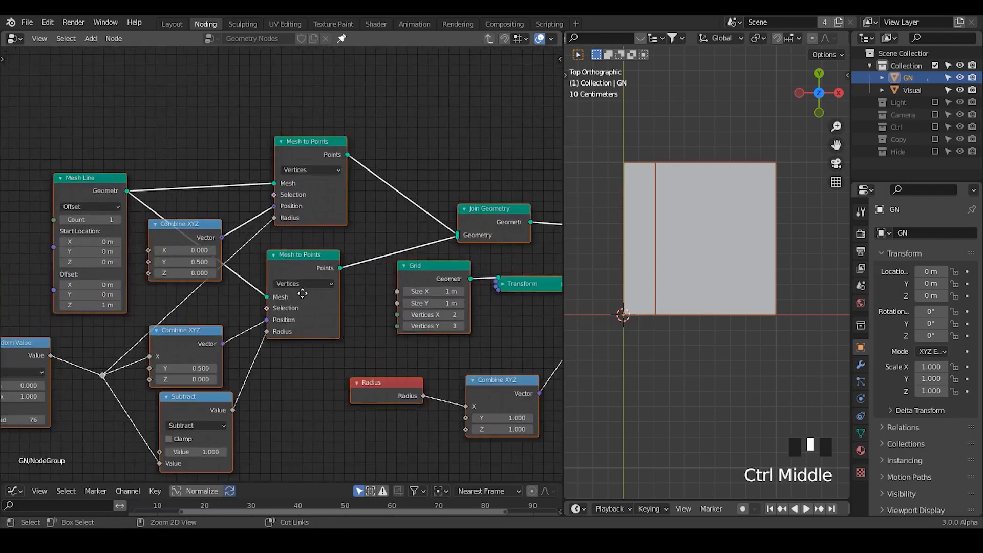
middle_click_drag(96, 326, 345, 266)
middle_click_drag(336, 343, 255, 264, "ctrl")
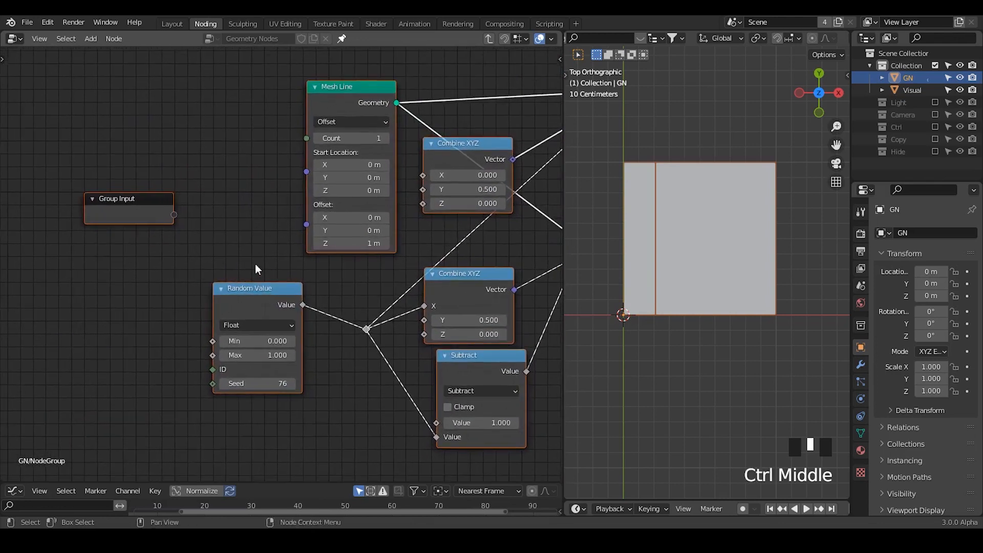
left_click(121, 213)
left_click(117, 211)
key("n")
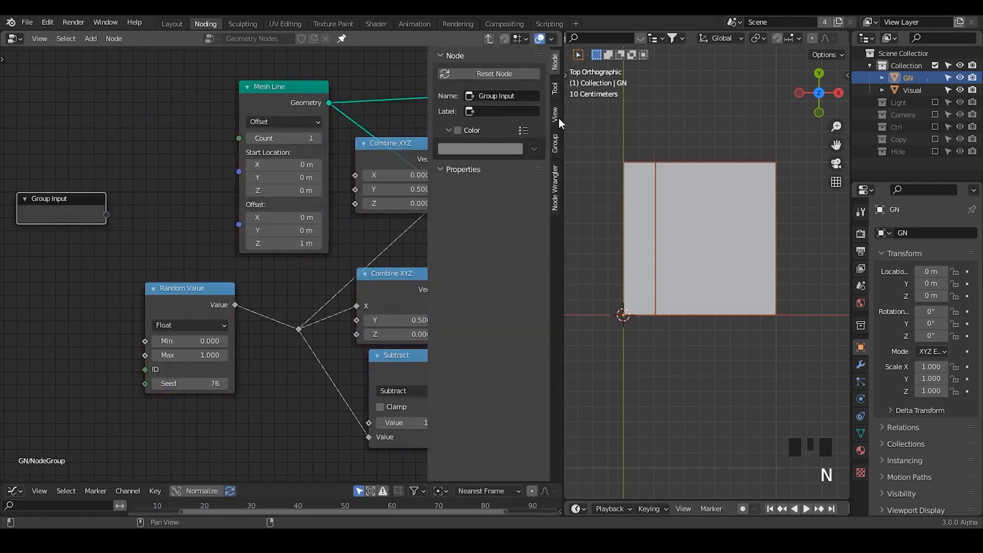
left_click(555, 143)
left_click(535, 74)
left_click(504, 76)
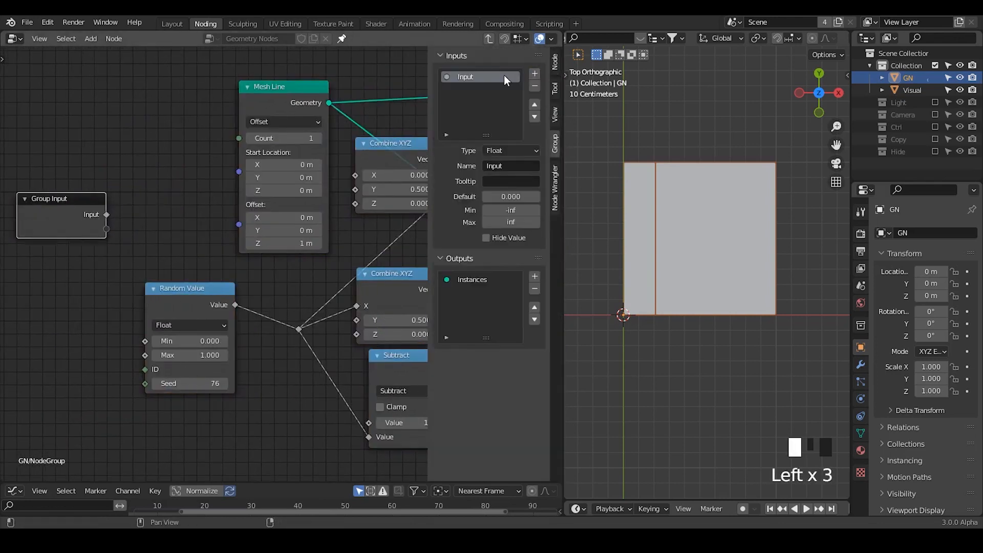
left_click_drag(511, 150, 518, 246)
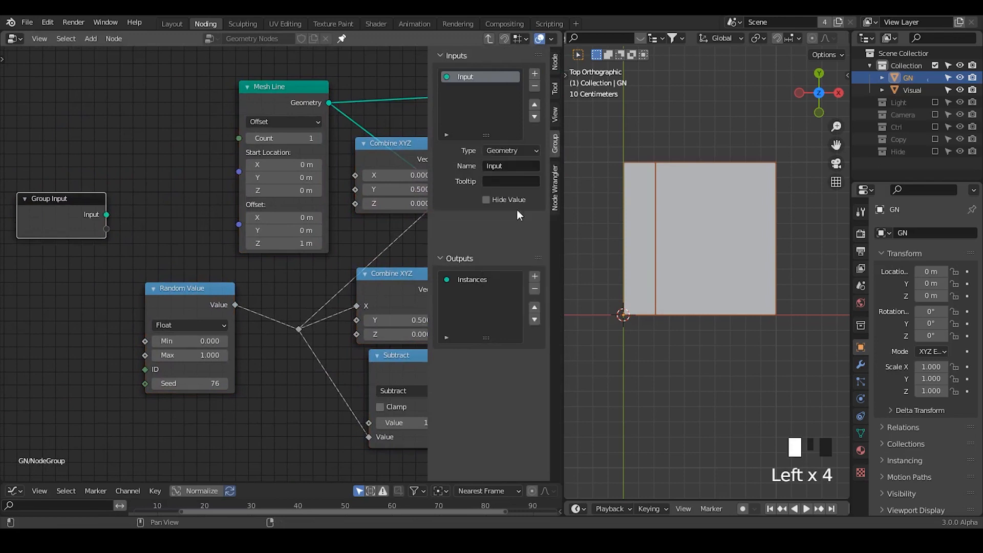
Rename the new group input socket to Geometry.
type("Geo")
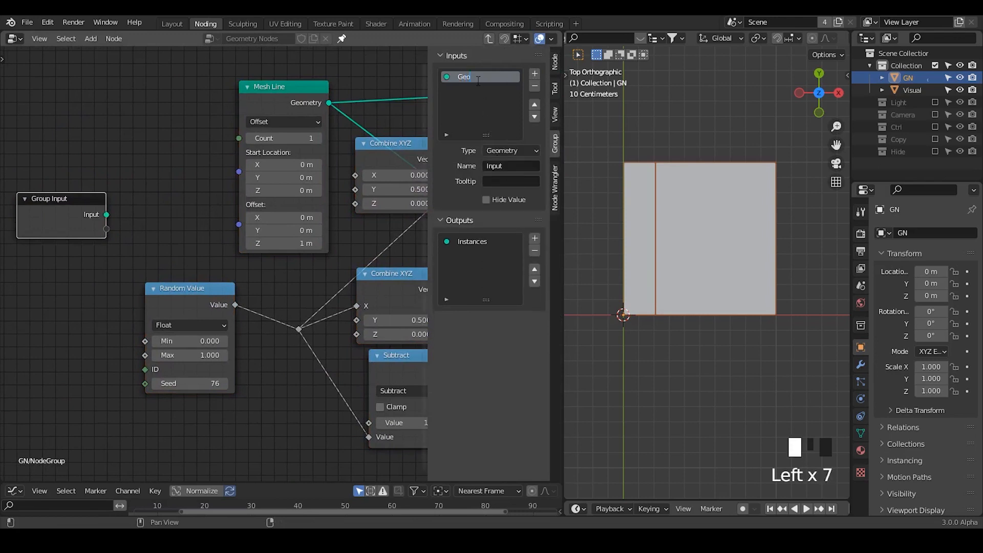
type("metry")
key("Return")
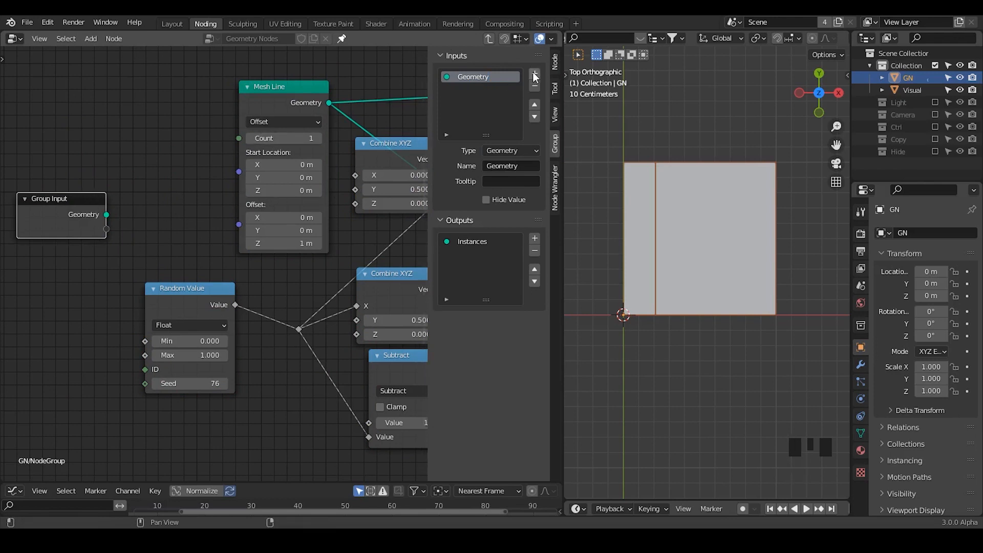
Move the Random Value node slightly closer to the reroute.
left_click_drag(150, 307, 171, 294)
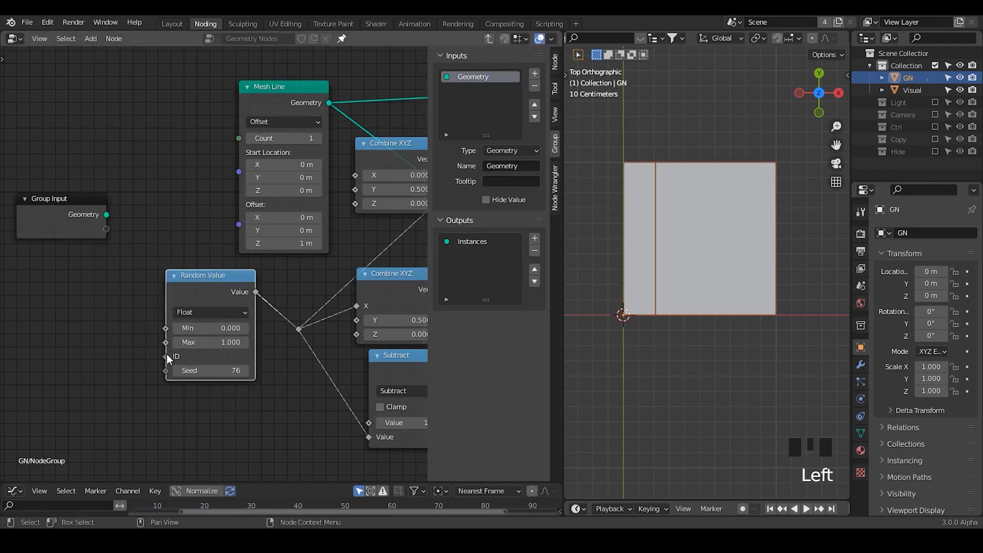
Expose the Random Value node's ID as a new group input and turn off Hide Value for it.
left_click_drag(166, 356, 106, 229)
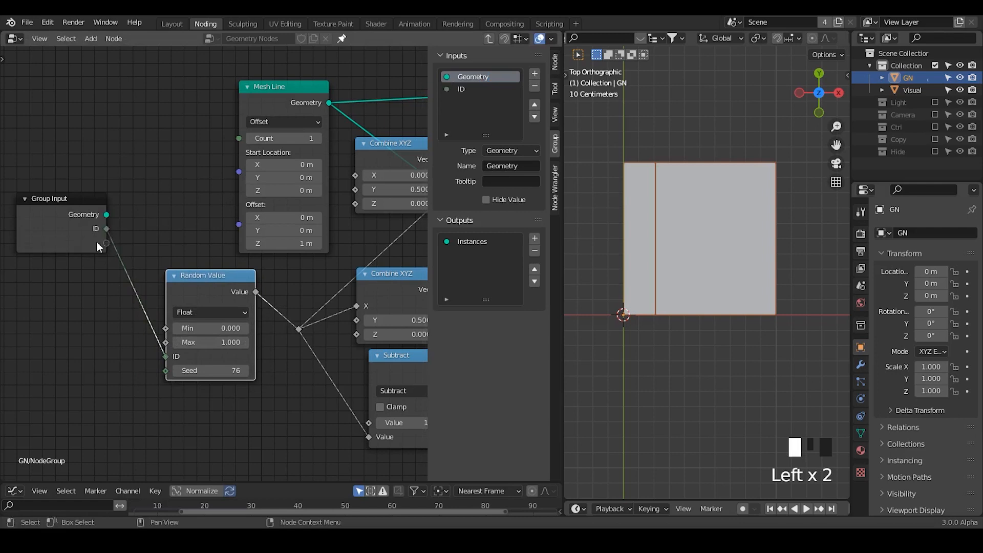
left_click(479, 90)
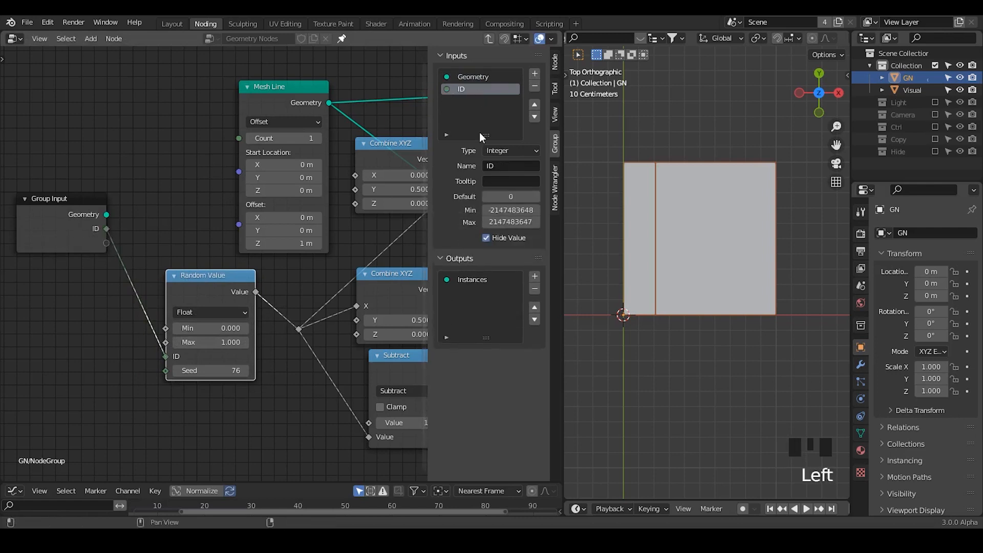
left_click(487, 237)
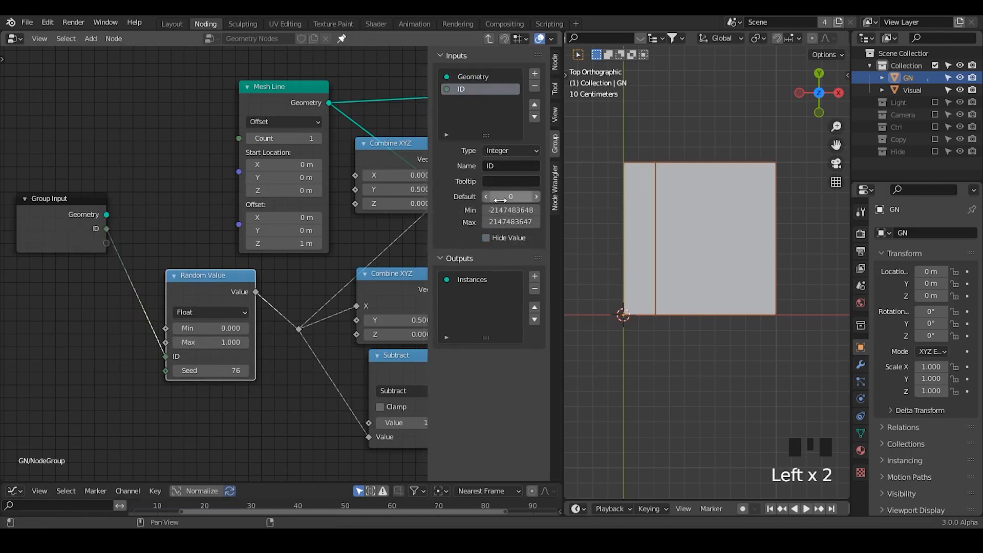
key("n")
Insert a Math Add node with a value of 1 between the group's ID input and the Random Value node.
middle_click_drag(198, 262, 289, 234)
left_click(204, 187)
left_click_drag(204, 188, 96, 238)
key("ctrl+a")
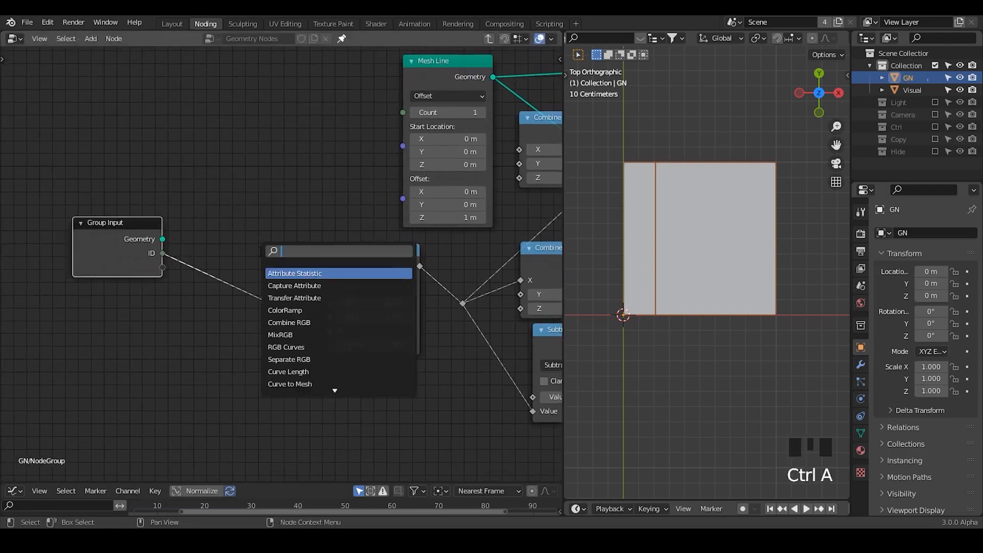
type("math")
key("Return")
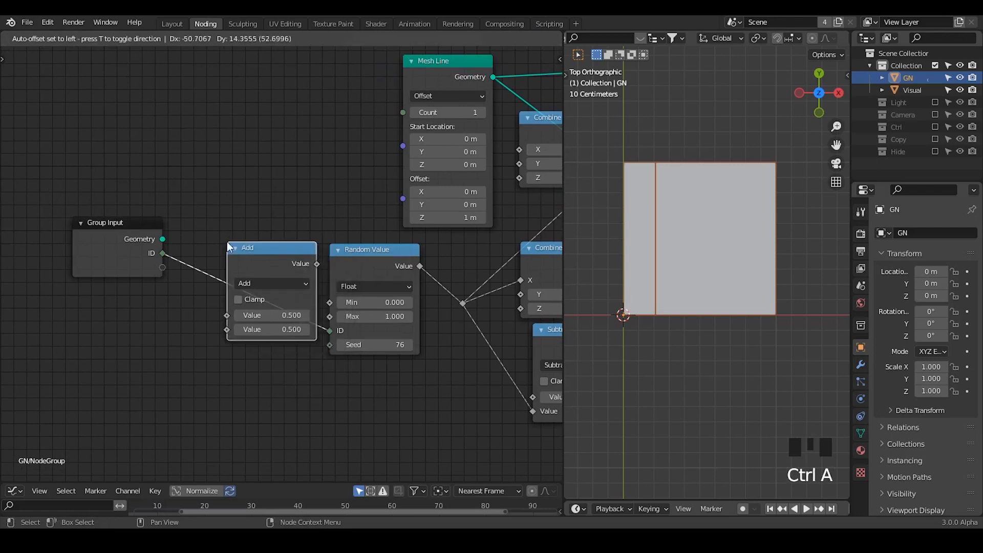
left_click(190, 243)
left_click(228, 327)
type("1")
key("Return")
middle_click_drag(266, 360, 251, 355)
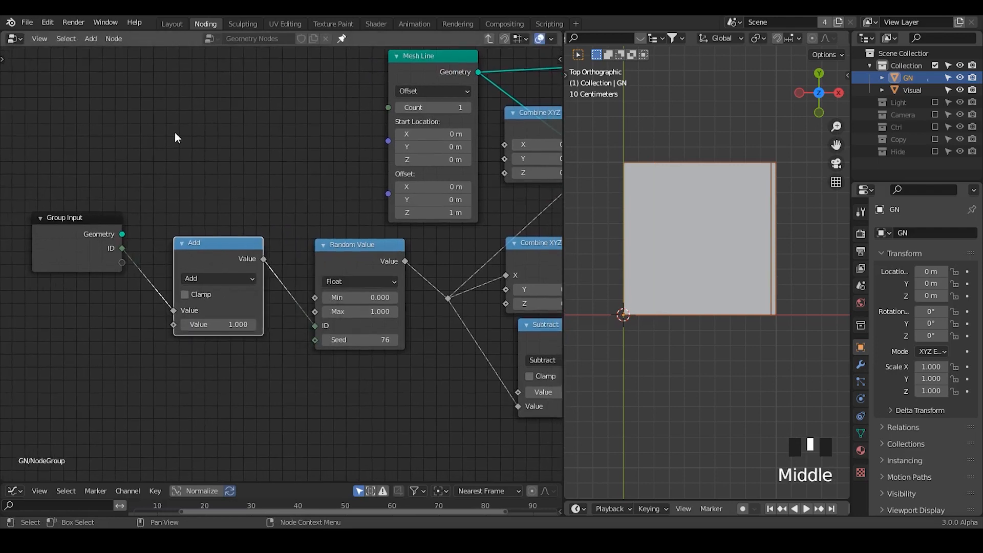
mouse_move(85, 75)
left_mouse_down()
mouse_move(110, 68)
mouse_move(104, 91)
mouse_move(148, 123)
mouse_move(123, 136)
mouse_move(167, 115)
mouse_move(154, 111)
mouse_move(187, 161)
mouse_move(203, 157)
mouse_move(159, 182)
left_mouse_up()
mouse_move(98, 84)
right_mouse_down()
mouse_move(169, 87)
mouse_move(142, 176)
right_mouse_up()
scroll(303, 268, "down", 3, "ctrl")
middle_click_drag(302, 265, 287, 316, "ctrl")
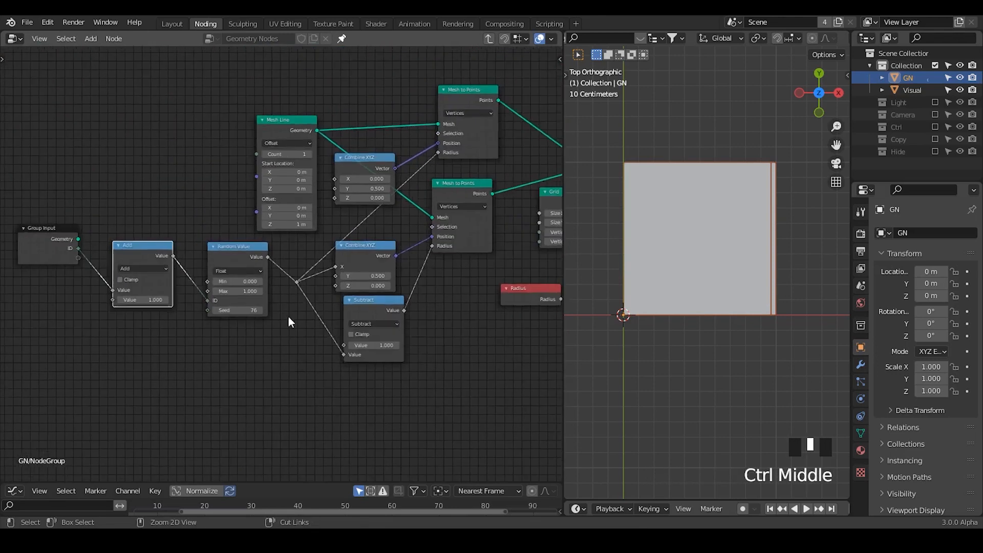
scroll(176, 278, "up", 2)
middle_click_drag(176, 278, 255, 277)
Leave the node group and move the NodeGroup node closer to the Group Output.
key("Tab")
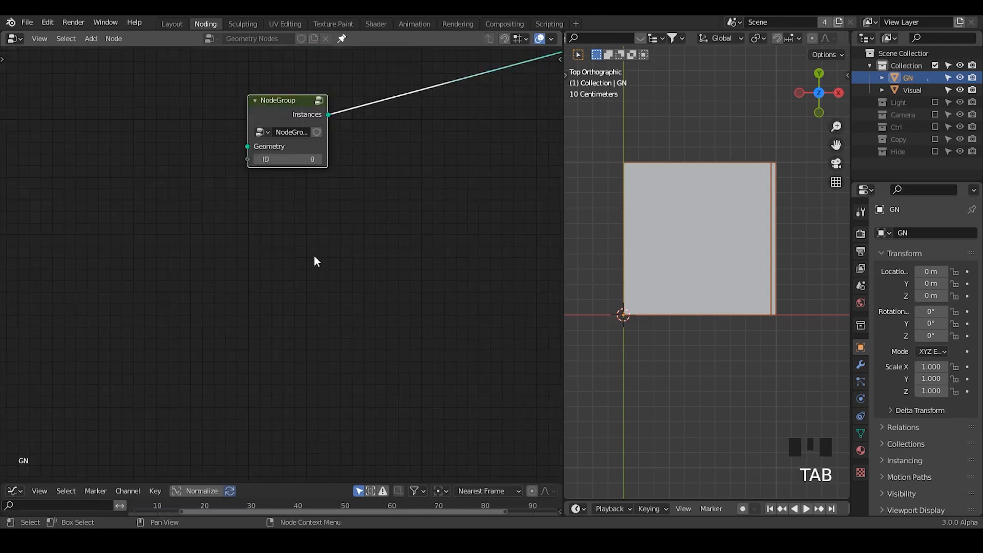
middle_click_drag(314, 259, 143, 367)
left_click_drag(161, 198, 354, 112)
middle_click_drag(354, 112, 198, 155)
Make four temporary copies of the NodeGroup node, delete them, and reopen the original group for editing.
left_click(204, 162)
key("shift+d")
left_click(377, 236)
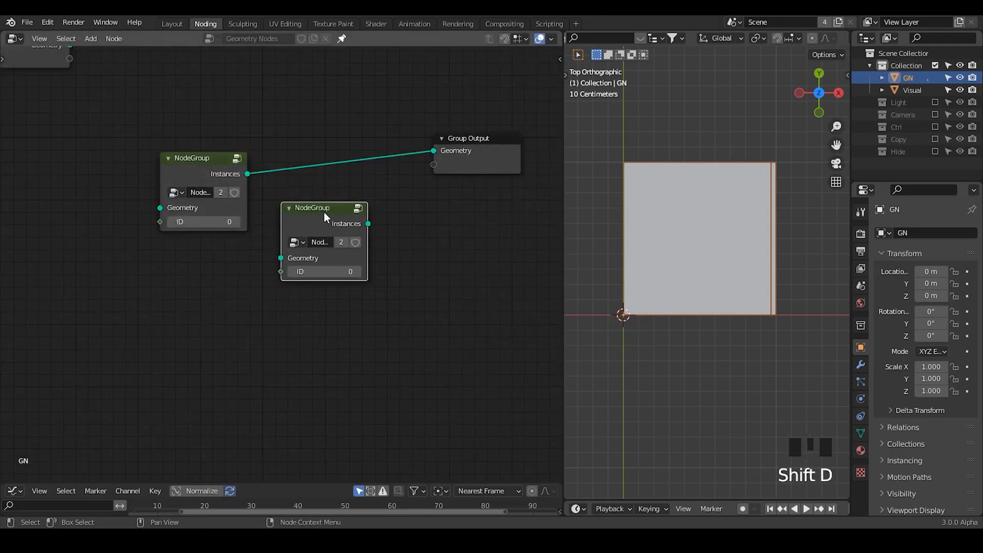
key("shift+d")
left_click(429, 248)
key("shift+d")
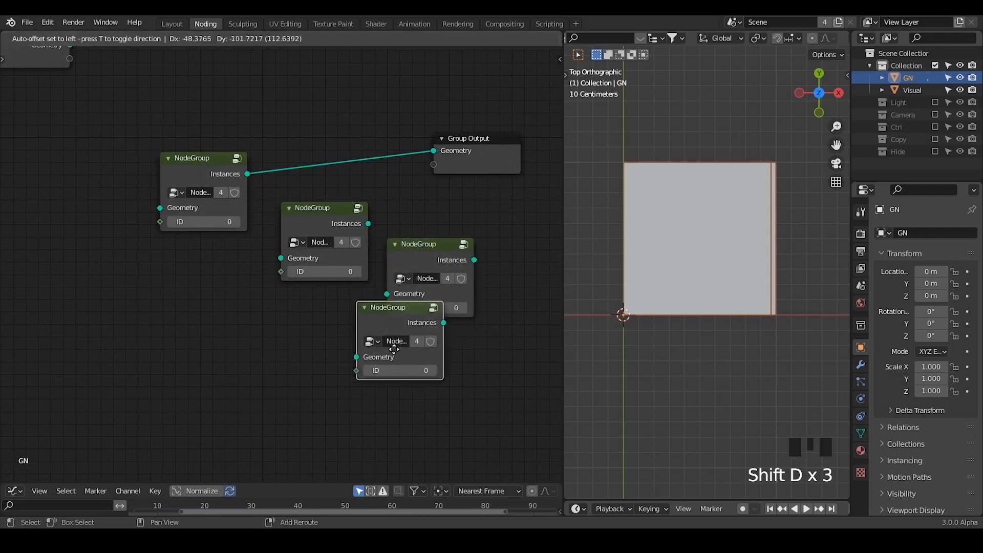
left_click(393, 351)
key("shift+d")
left_click(276, 411)
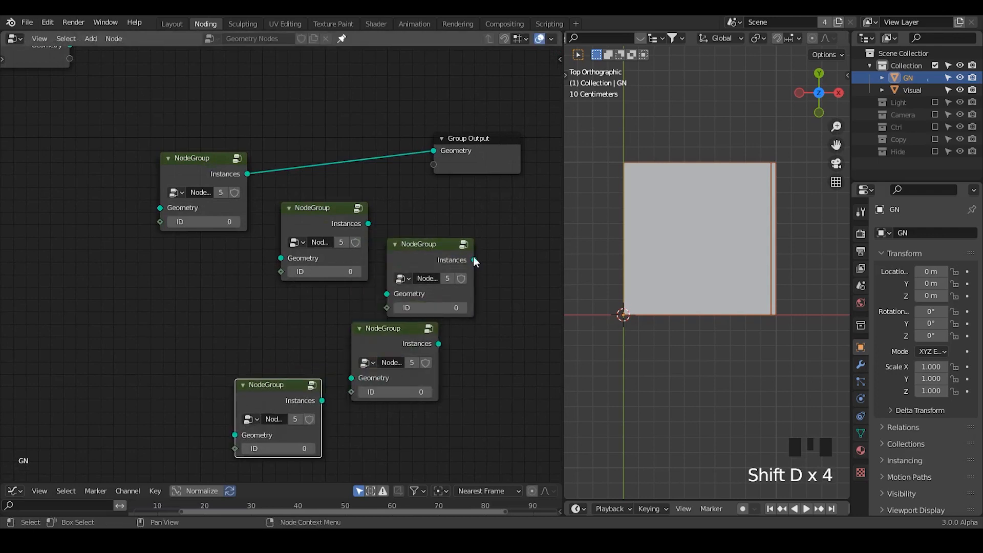
left_click_drag(498, 228, 286, 412)
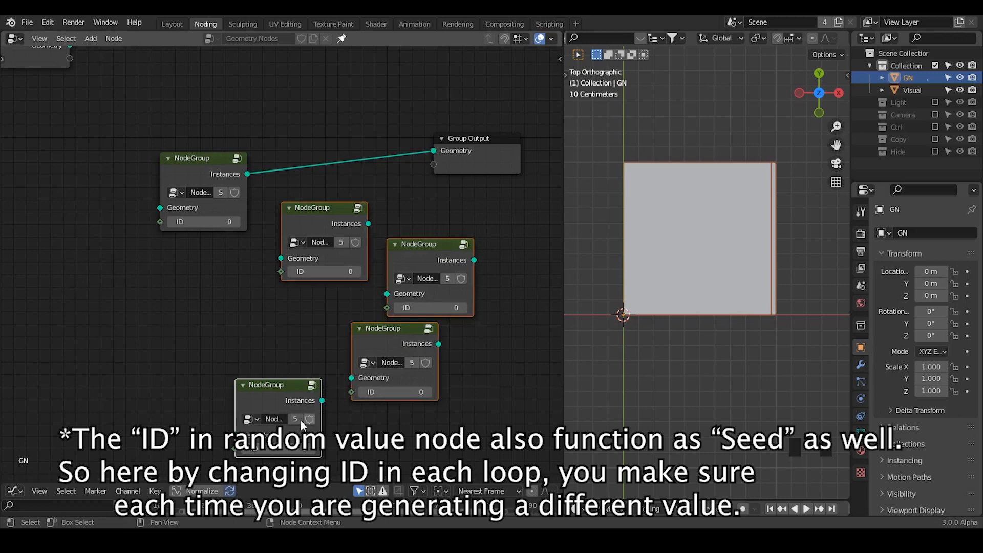
key("x")
left_click(207, 179)
key("Tab")
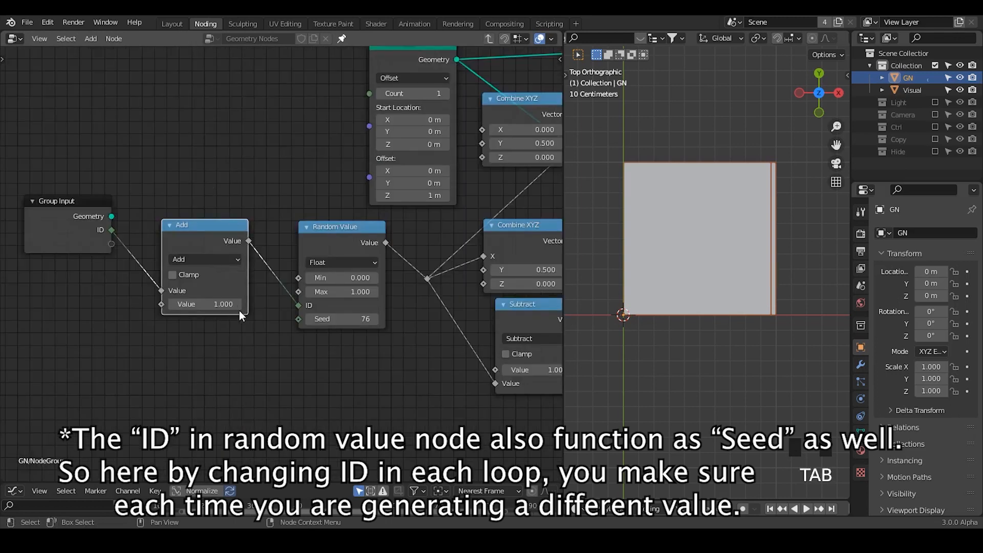
Draw temporary annotation lines around the Random Value node and erase them.
middle_click_drag(241, 315, 259, 226)
left_click(267, 229)
left_click_drag(263, 220, 315, 179)
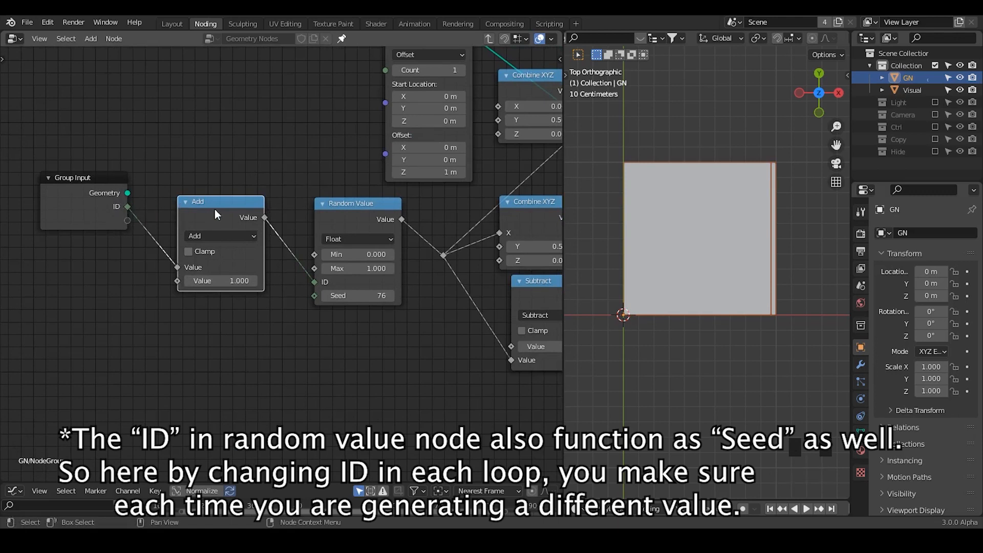
key("Tab")
key("Tab")
left_click_drag(276, 162, 277, 199)
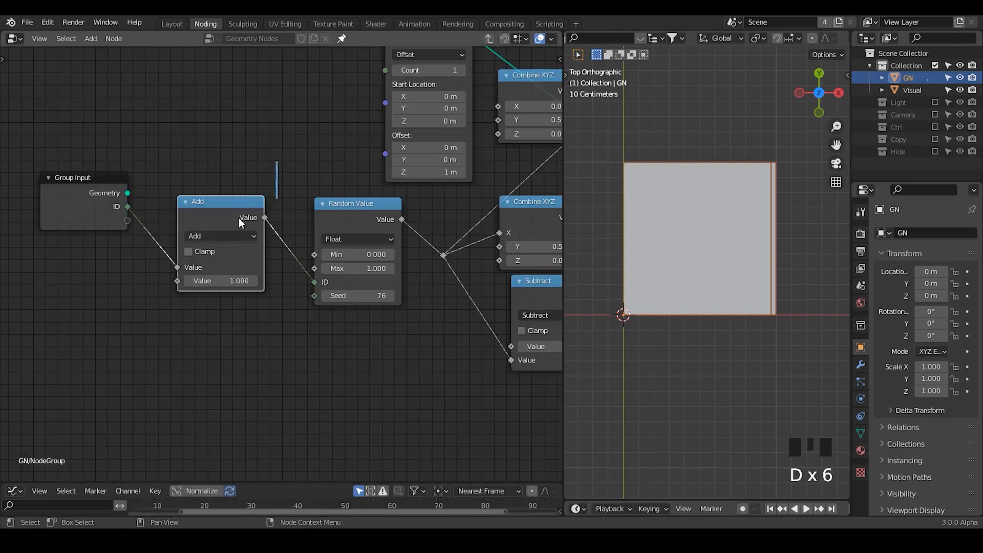
mouse_move(279, 319)
left_mouse_down()
mouse_move(265, 360)
mouse_move(303, 361)
left_mouse_up()
right_click_drag(277, 166, 295, 329)
key("d")
mouse_move(307, 188)
left_mouse_down()
mouse_move(412, 187)
mouse_move(410, 337)
left_mouse_up()
left_click_drag(306, 223, 305, 289)
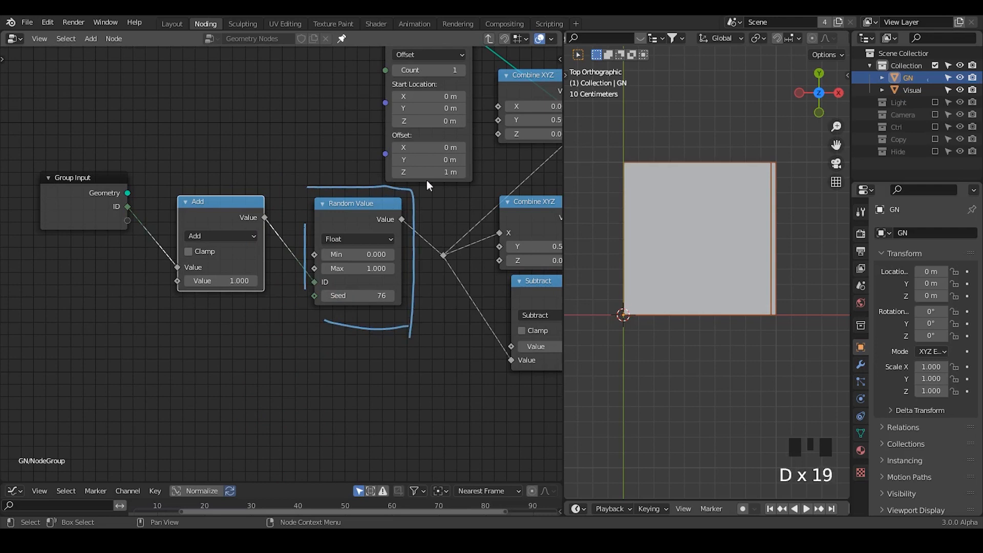
mouse_move(429, 186)
right_mouse_down()
mouse_move(330, 204)
mouse_move(447, 234)
mouse_move(329, 343)
mouse_move(333, 312)
right_mouse_up()
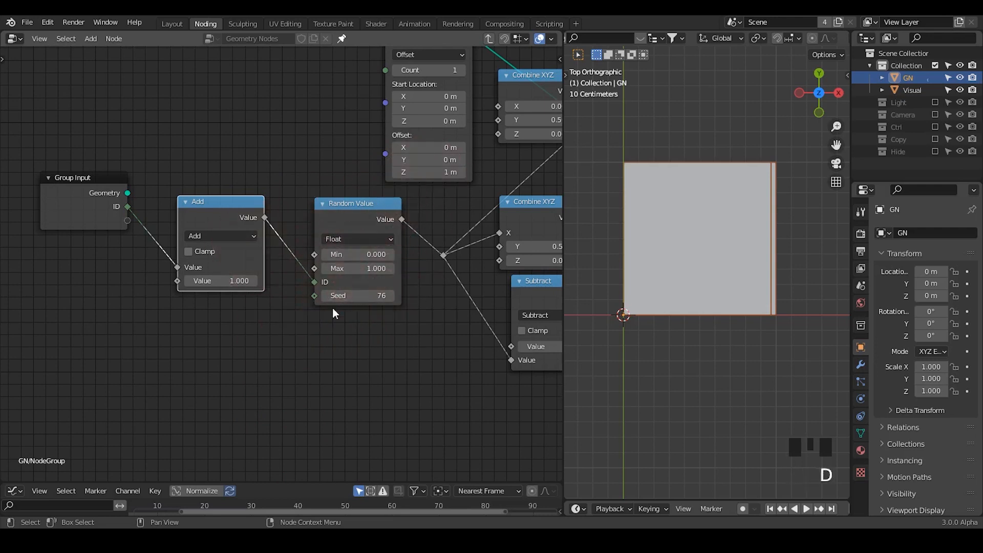
Connect the Add node's Value output to a new socket on the Group Output node.
middle_click_drag(435, 301, 154, 235)
left_click_drag(80, 236, 448, 210)
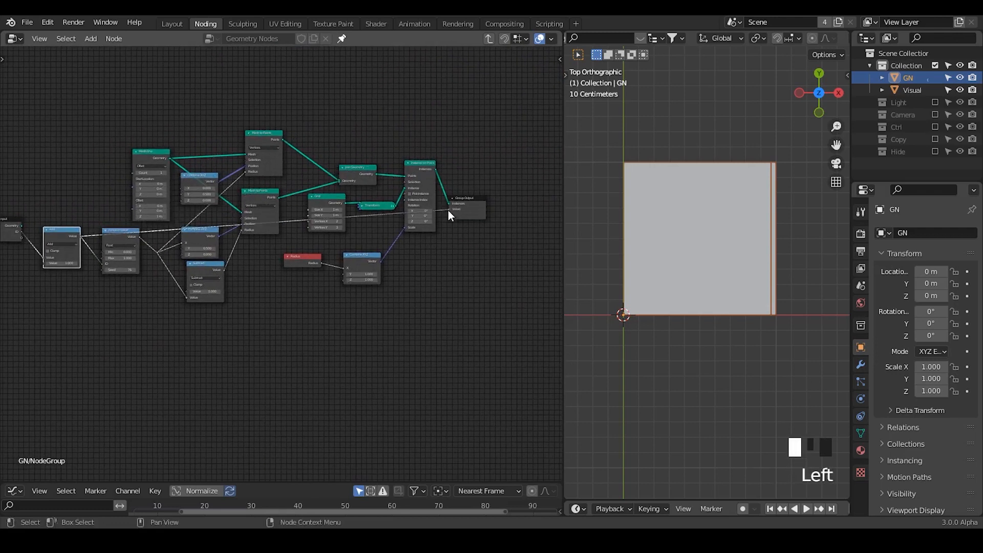
left_click(467, 219)
middle_click_drag(468, 221, 396, 231)
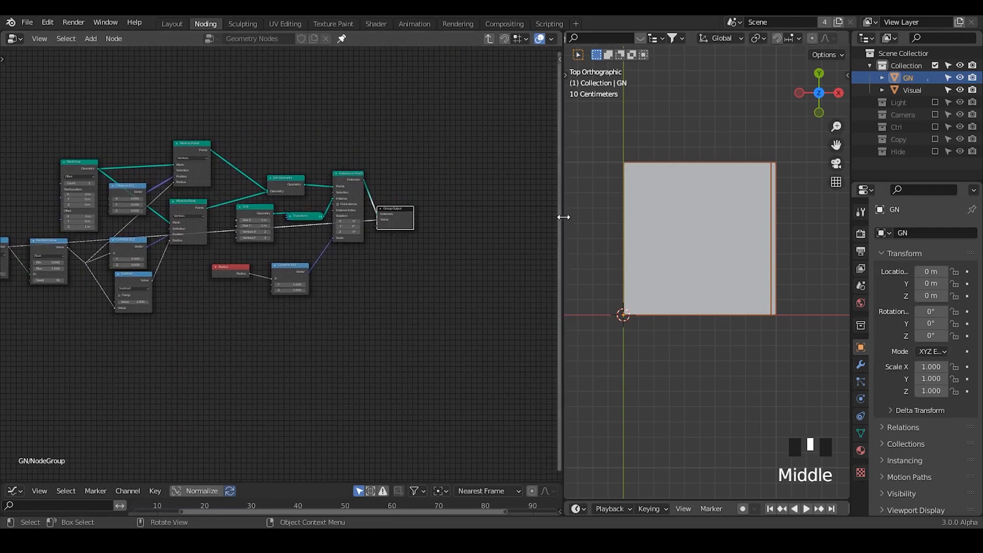
Rename the group's new Value output to ID and set its type to Integer.
left_click_drag(562, 214, 630, 220)
middle_click_drag(521, 228, 519, 240, "ctrl")
key("n")
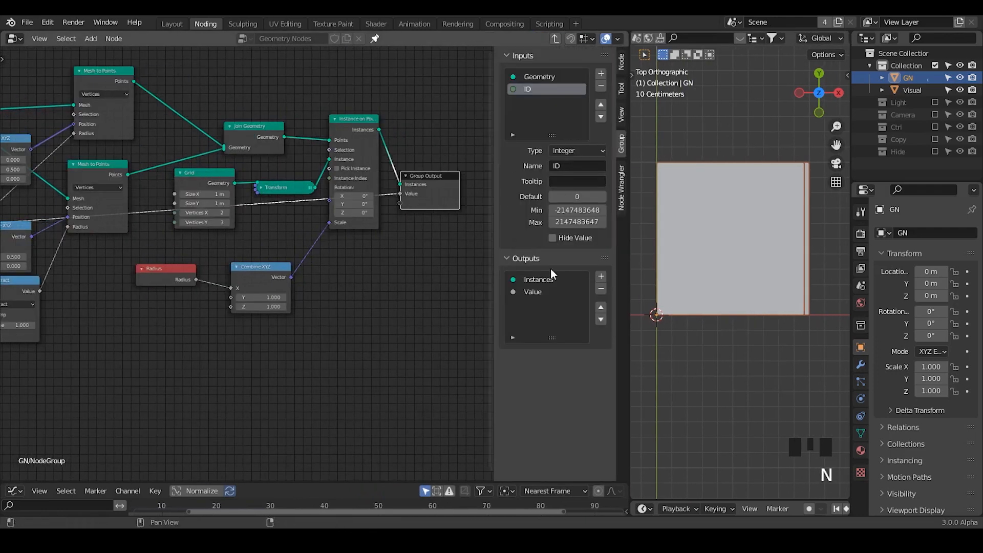
triple_click(544, 293)
type("ID")
key("Return")
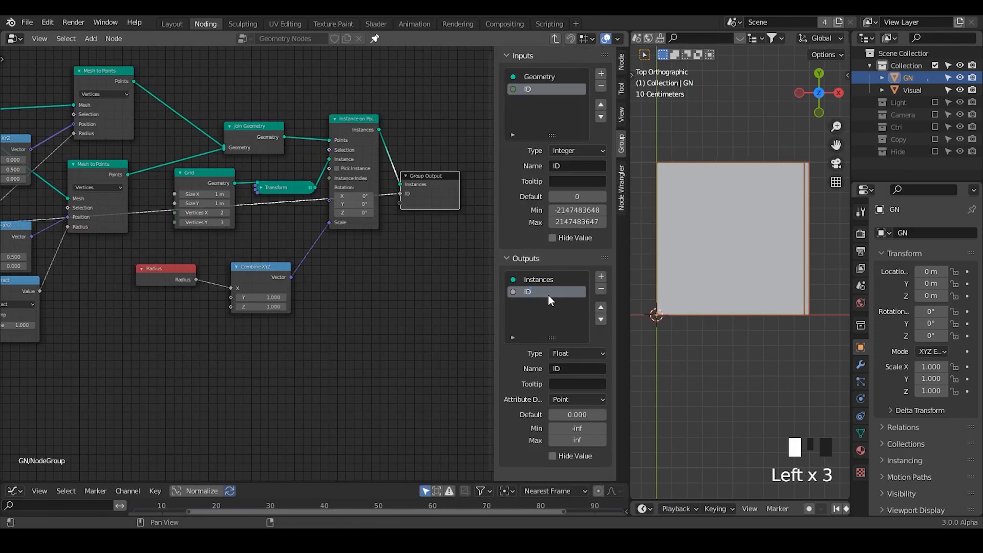
left_click(570, 353)
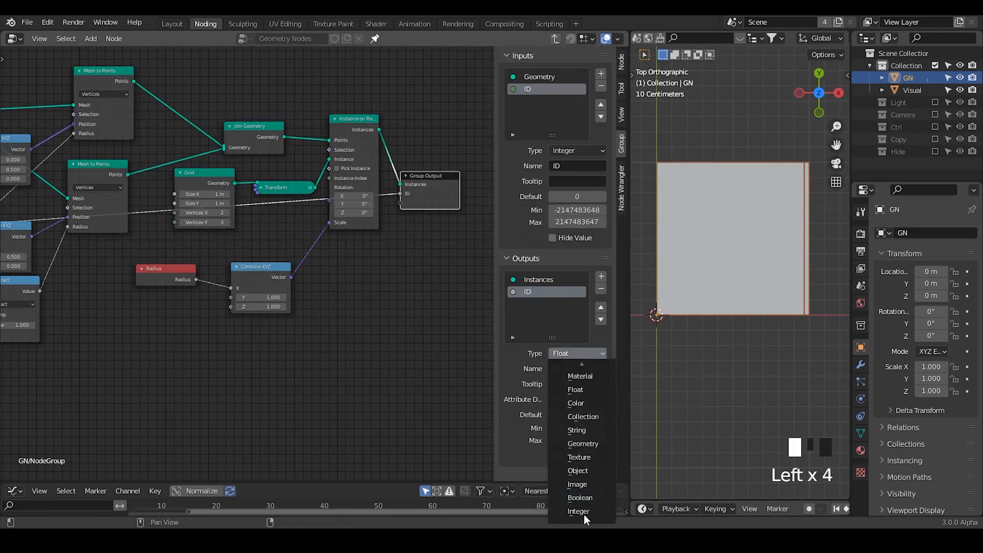
left_click(580, 509)
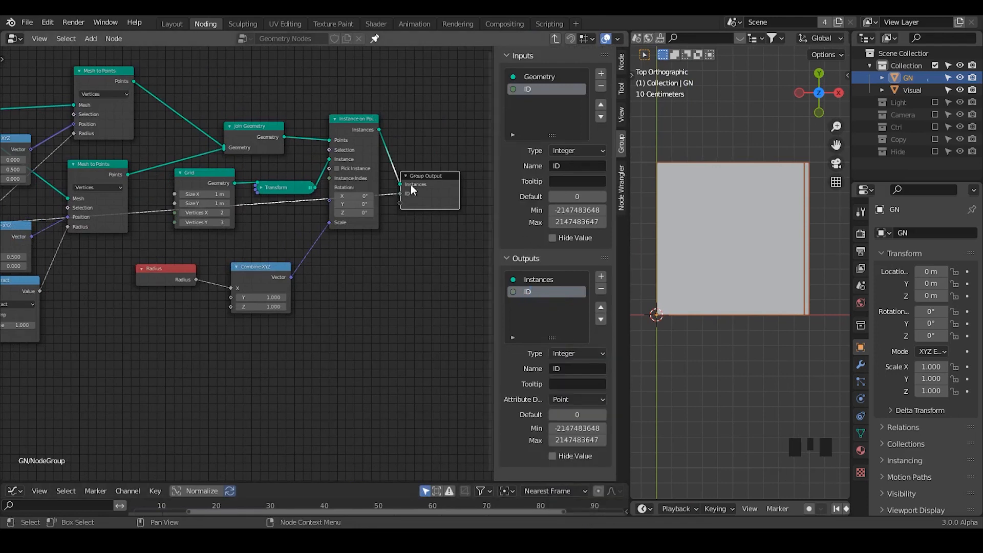
key("n")
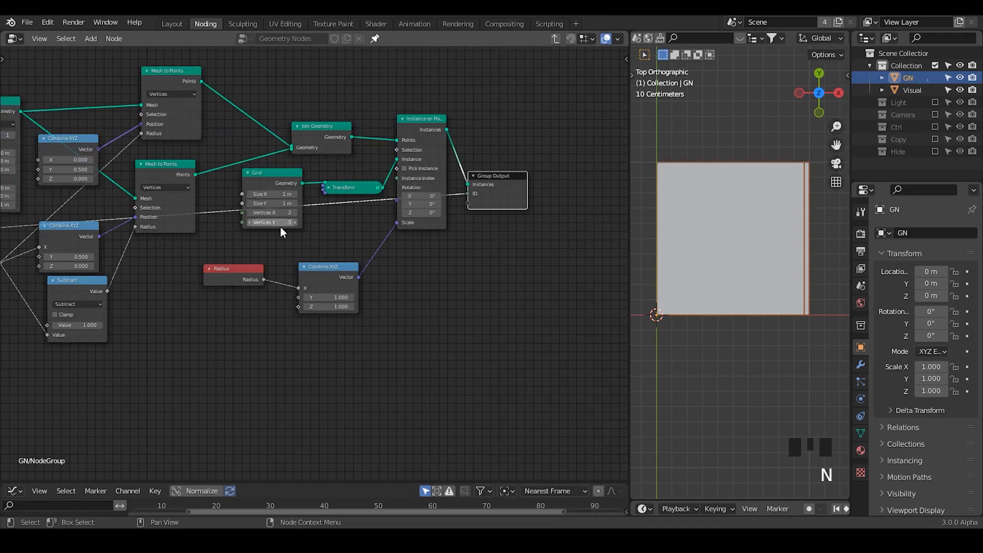
Move the Grid and Transform nodes together to the empty area below the Random Value and Subtract nodes.
middle_click_drag(281, 226, 580, 217)
middle_click_drag(230, 251, 179, 263)
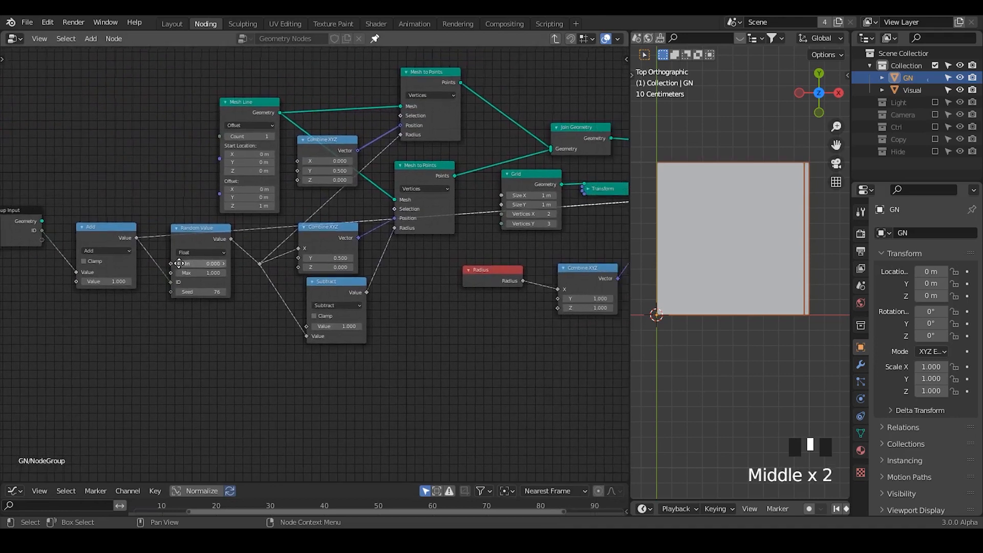
middle_click_drag(455, 275, 384, 254)
left_click(440, 205)
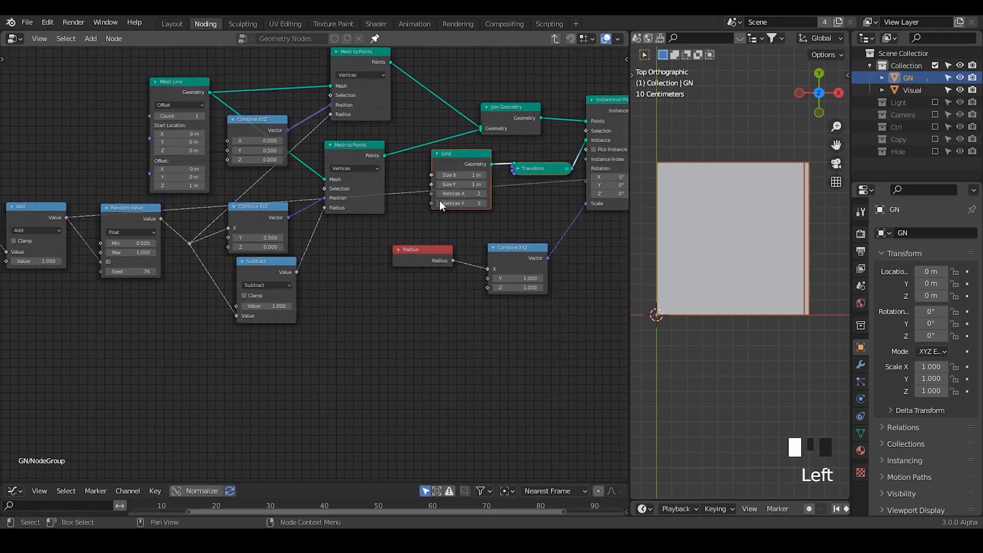
key("g")
left_click(210, 344)
middle_click_drag(275, 351, 312, 330)
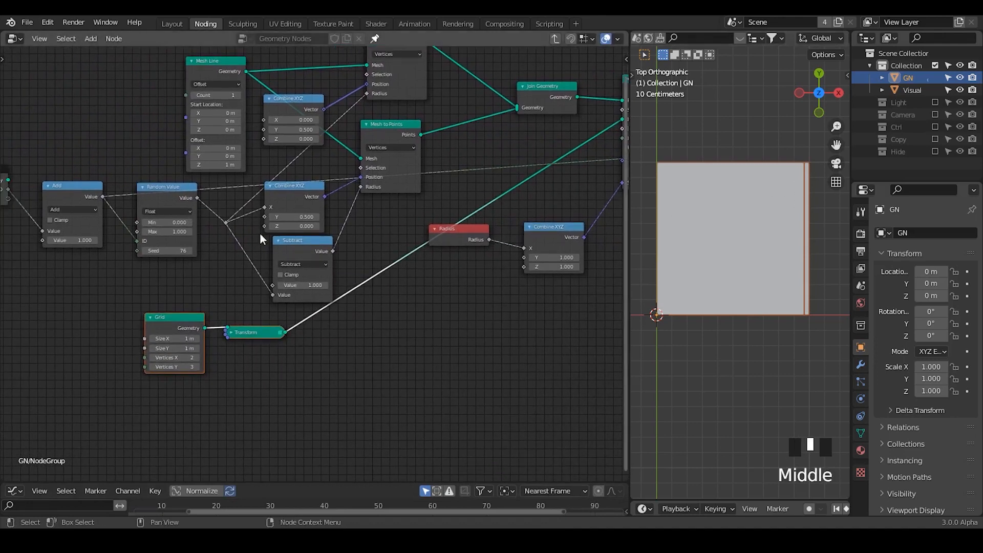
Set the Random Value node's Seed to 60.
left_click_drag(169, 251, 149, 250)
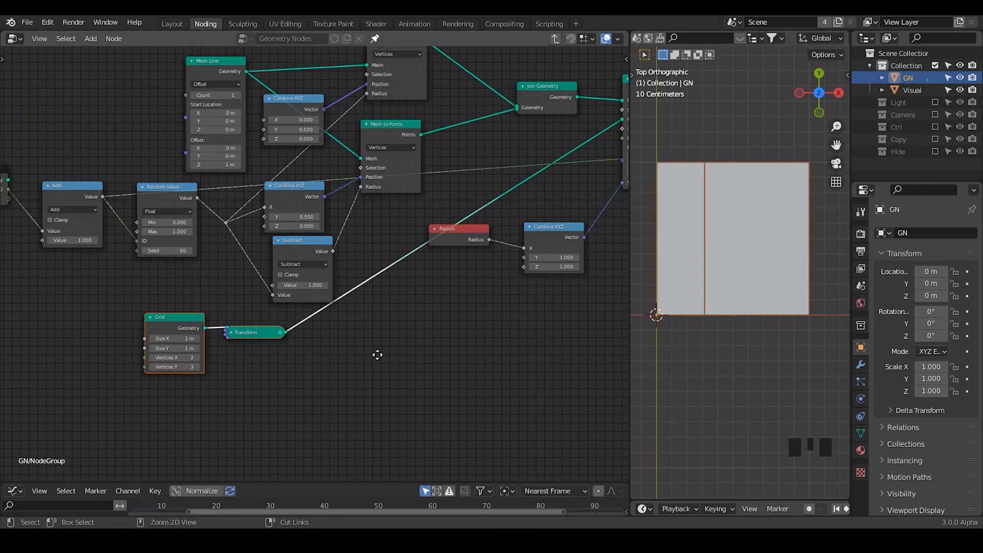
middle_click_drag(378, 354, 394, 333)
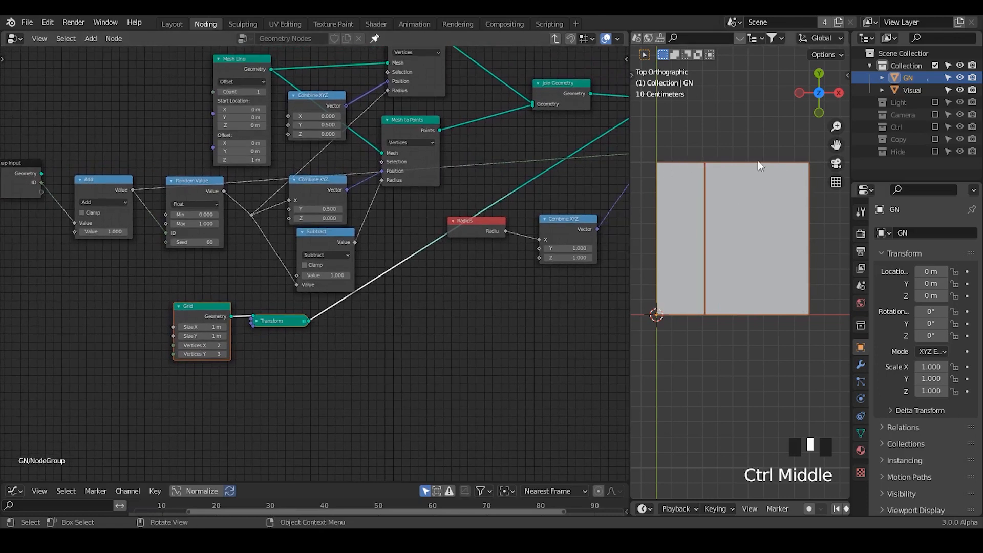
Outline the narrow piece of the split plane with temporary annotation strokes and erase them.
key("d")
left_click_drag(657, 162, 649, 308)
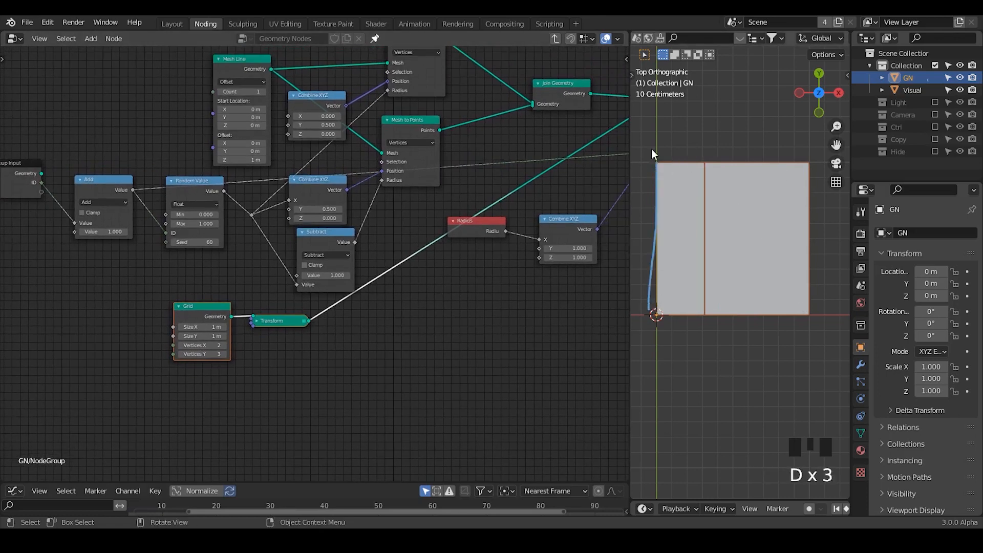
left_click(658, 161)
mouse_move(708, 165)
left_mouse_down()
mouse_move(708, 303)
mouse_move(660, 312)
left_mouse_up()
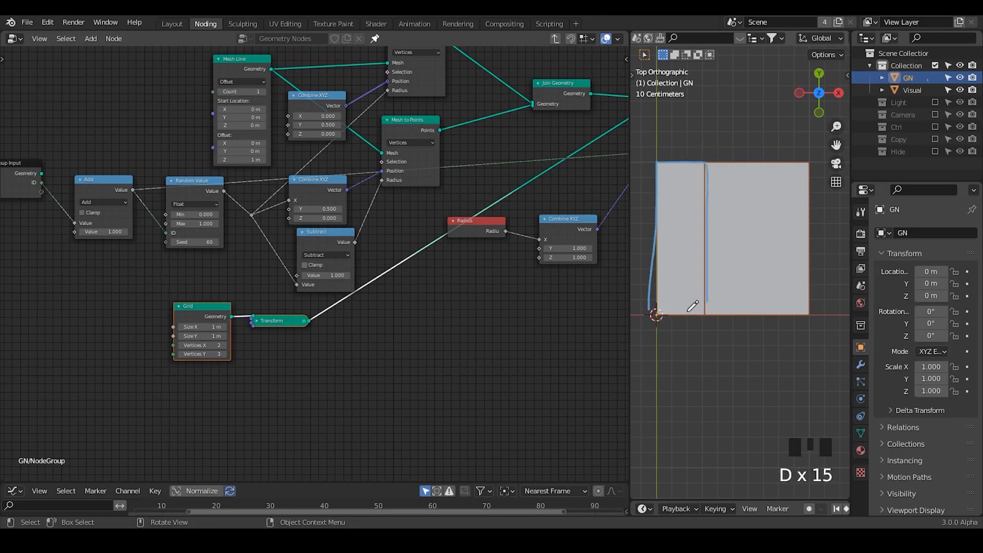
mouse_move(696, 151)
right_mouse_down()
mouse_move(721, 266)
mouse_move(717, 246)
right_mouse_up()
Add a Switch node below the Radius node and connect the Transform output to its True input.
middle_click_drag(375, 336, 379, 320, "ctrl")
key("ctrl+a")
type("switch")
key("Return")
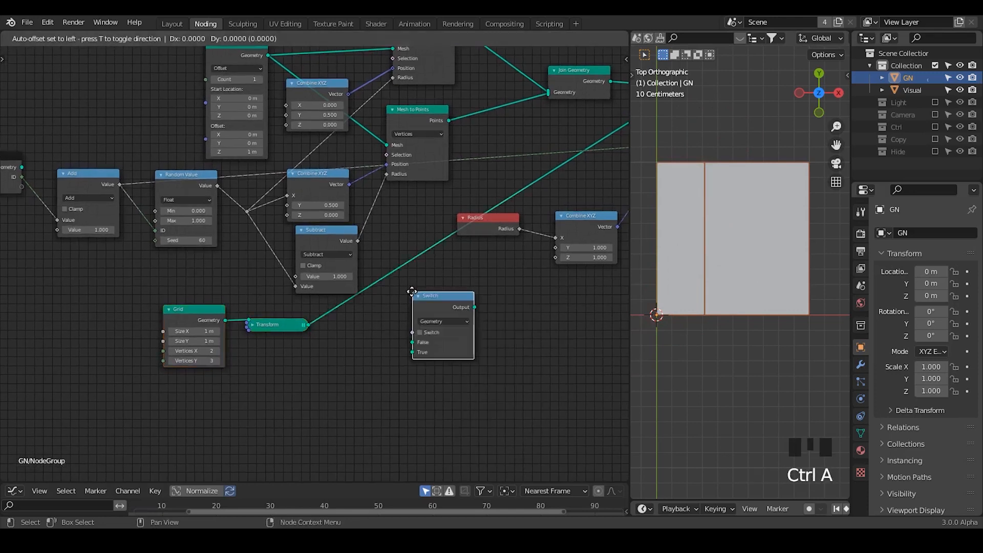
left_click(422, 281)
left_click_drag(305, 325, 422, 340)
Add a Float Compare node set to Equal, feeding the Add node's Value into A and setting B to 1.
middle_click_drag(280, 326, 343, 278)
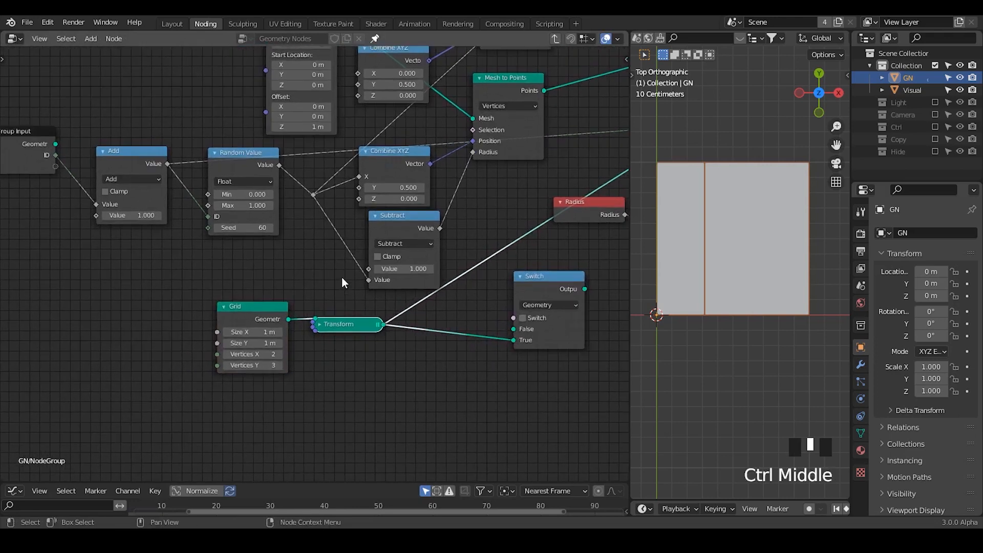
key("ctrl+a")
type("float comp")
key("Return")
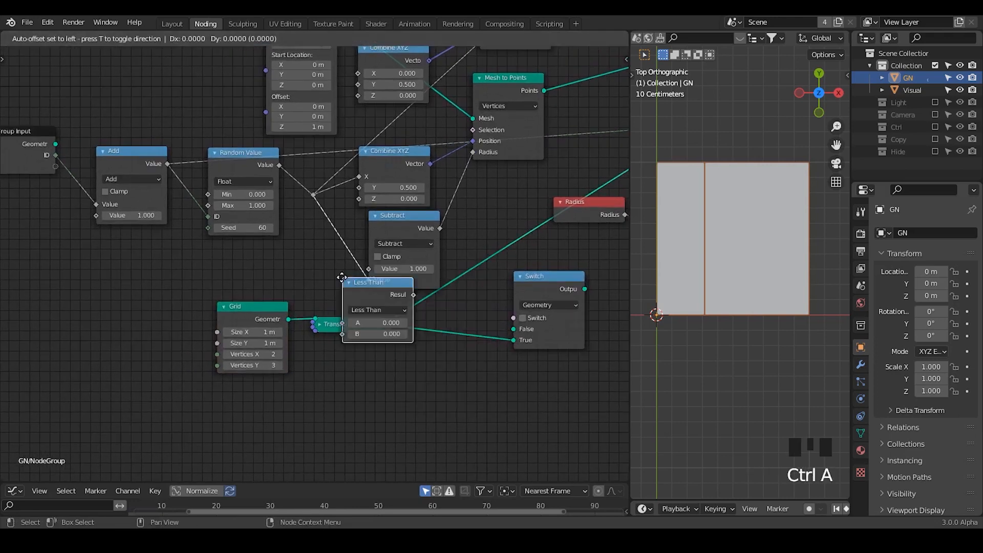
left_click(223, 237)
left_click(251, 265)
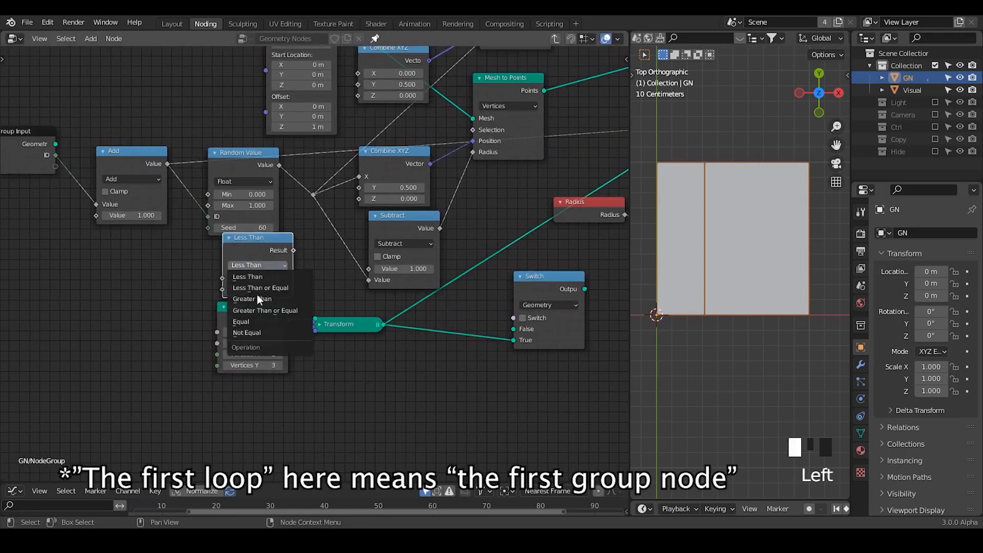
left_click(256, 322)
left_click_drag(169, 166, 222, 278)
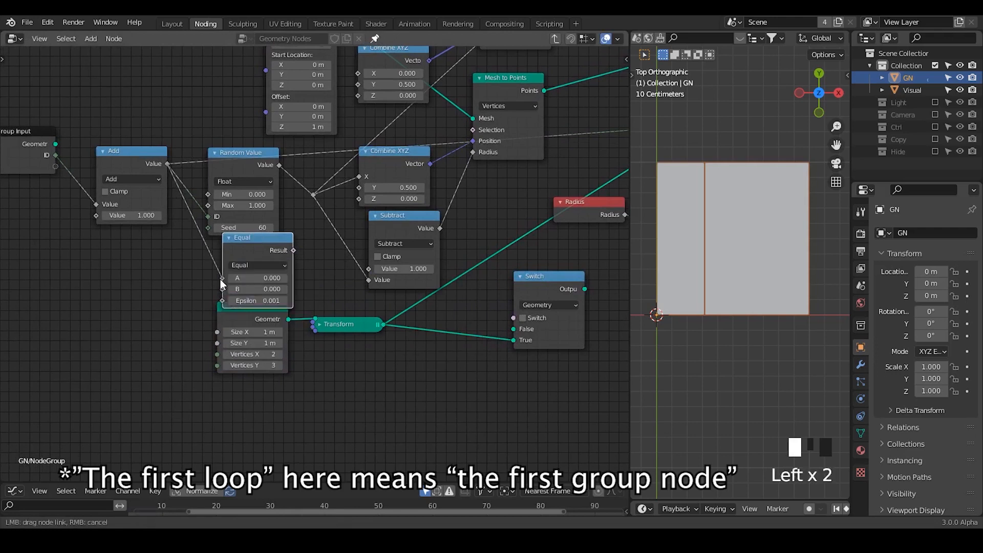
left_click(285, 289)
Move the Grid and Transform nodes slightly lower and connect the Equal node's Result to the Switch node's Switch input.
left_click_drag(247, 318, 237, 343)
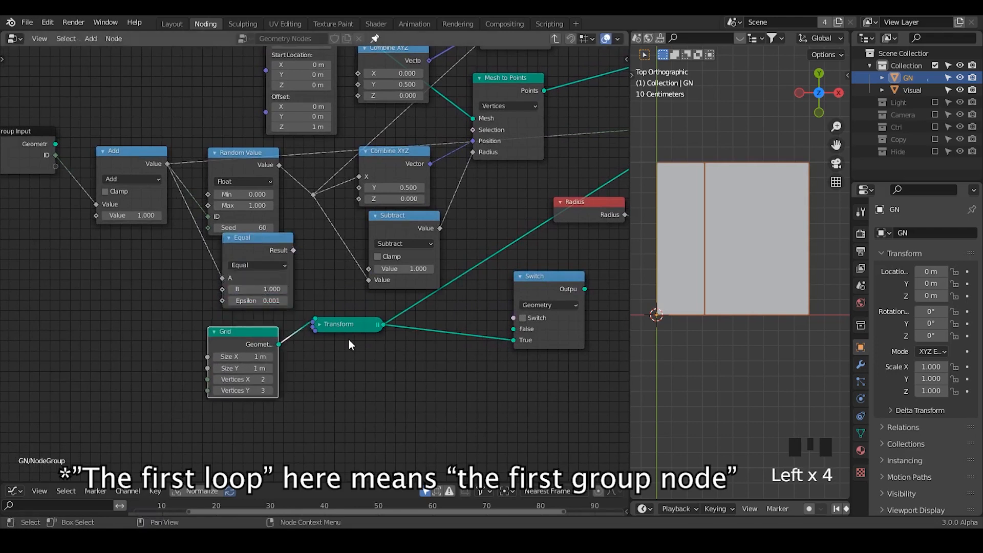
left_click_drag(338, 324, 332, 345)
middle_click_drag(332, 344, 298, 339)
left_click_drag(259, 245, 479, 313)
middle_click_drag(248, 337, 296, 339)
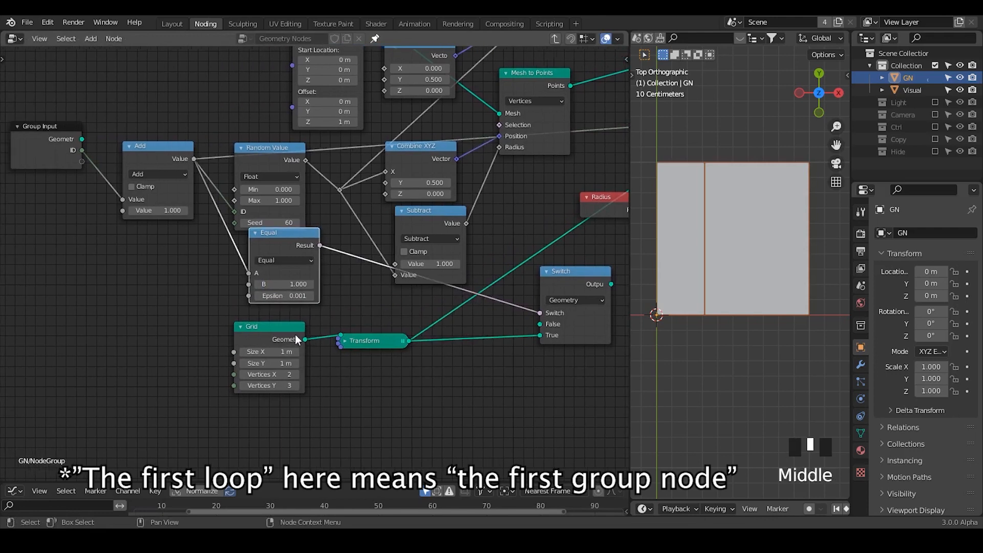
Connect the Group Input's Geometry to the Switch node's False input through a reroute placed below the Add node.
left_click_drag(81, 139, 539, 324)
right_click_drag(521, 315, 512, 323, "shift")
key("g")
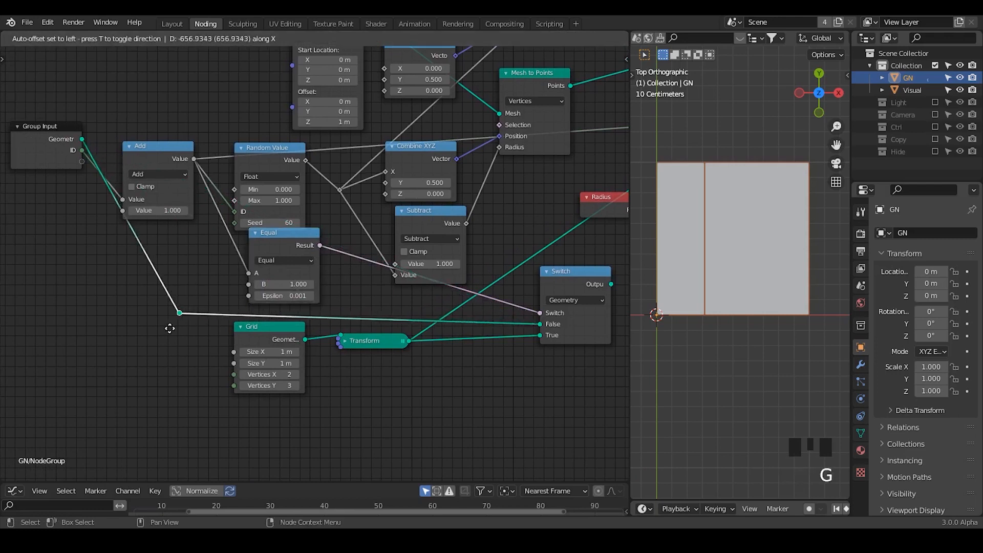
left_click(155, 335)
key("g")
left_click(164, 342)
Connect the Switch node's Output to the downstream geometry input fed by the Transform node, replacing that link.
middle_click_drag(329, 336, 97, 380)
middle_click_drag(369, 307, 373, 321, "ctrl")
left_click_drag(373, 322, 543, 144)
mouse_move(271, 247)
middle_mouse_down()
mouse_move(435, 215)
mouse_move(273, 256)
middle_mouse_up()
Return to the parent node tree, rename the node group Unit and move its node slightly up.
key("Tab")
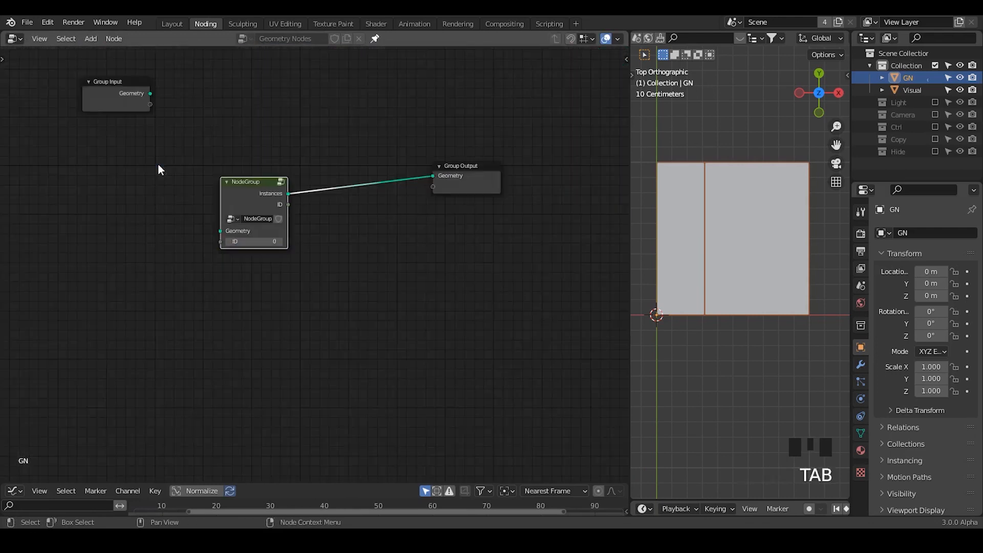
middle_click_drag(320, 286, 302, 227, "ctrl")
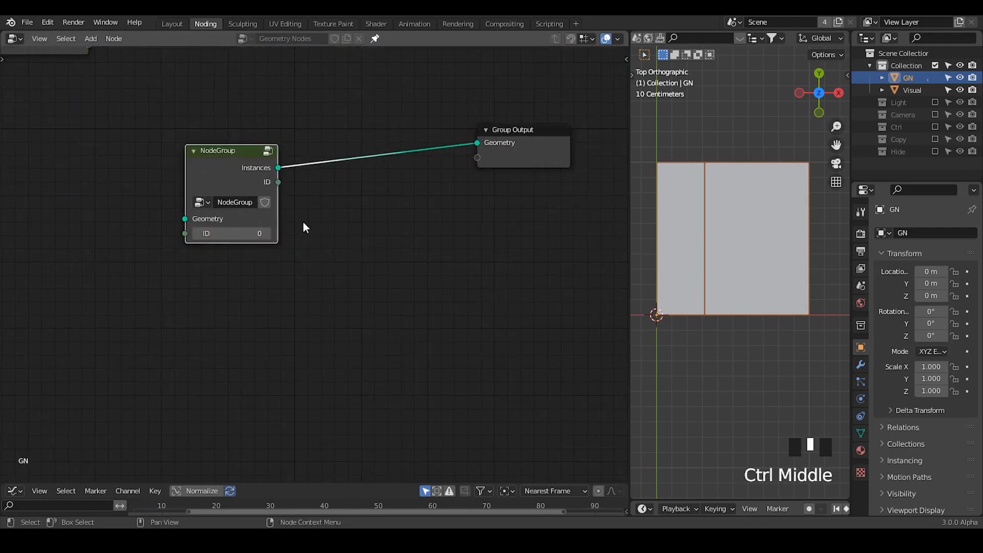
left_click(246, 204)
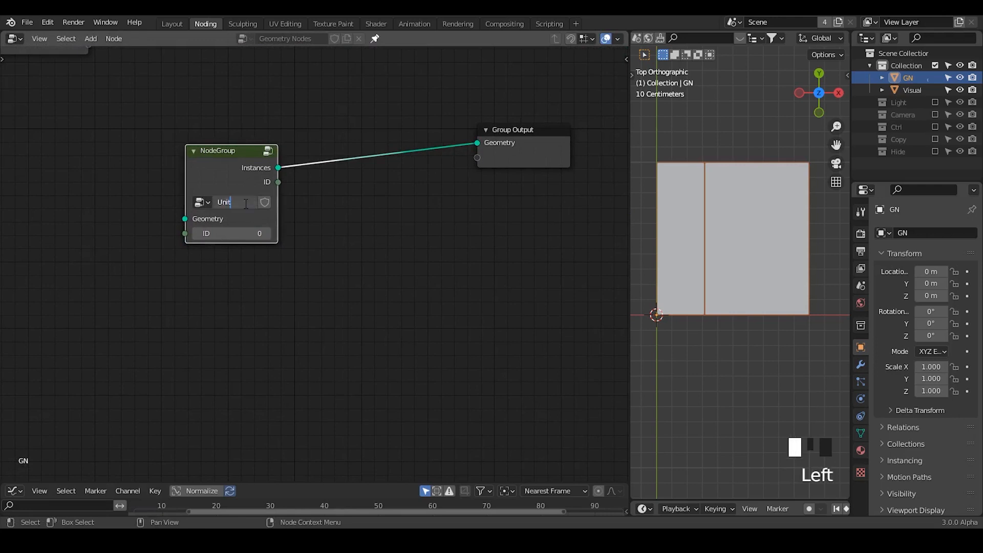
left_click_drag(237, 168, 247, 132)
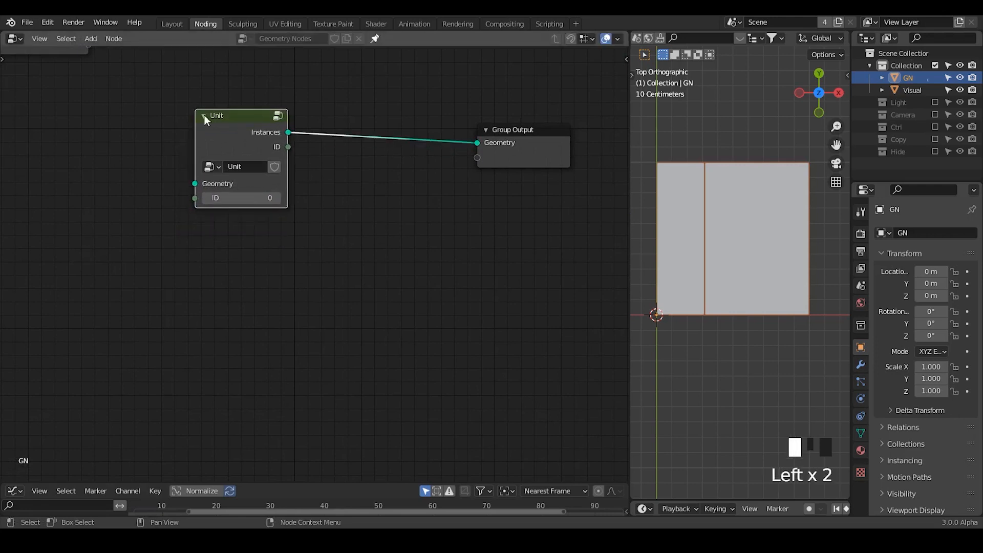
Duplicate the Unit node into the link before Group Output and connect the first Unit's ID to the copy's ID.
key("shift+d")
left_click(332, 128)
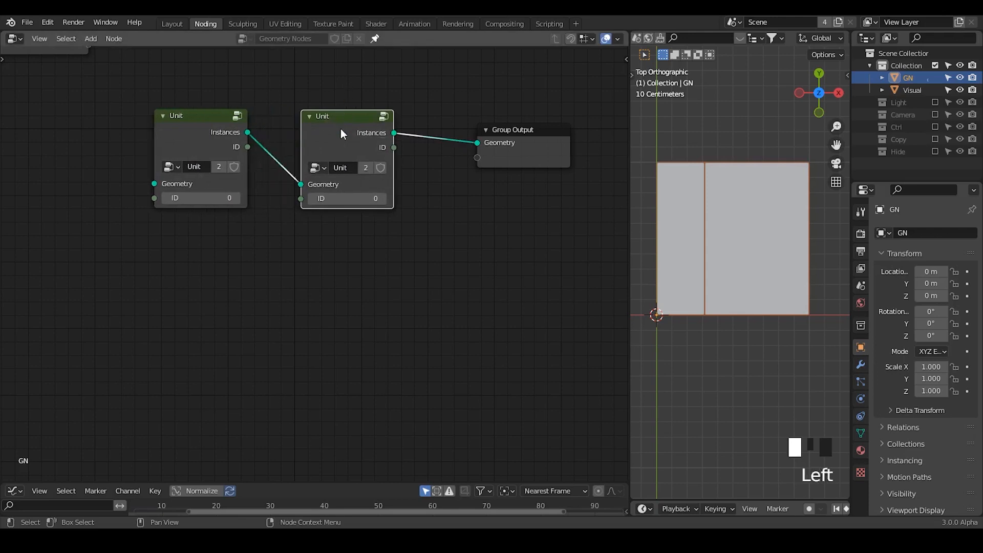
left_click_drag(339, 105, 180, 281)
key("f")
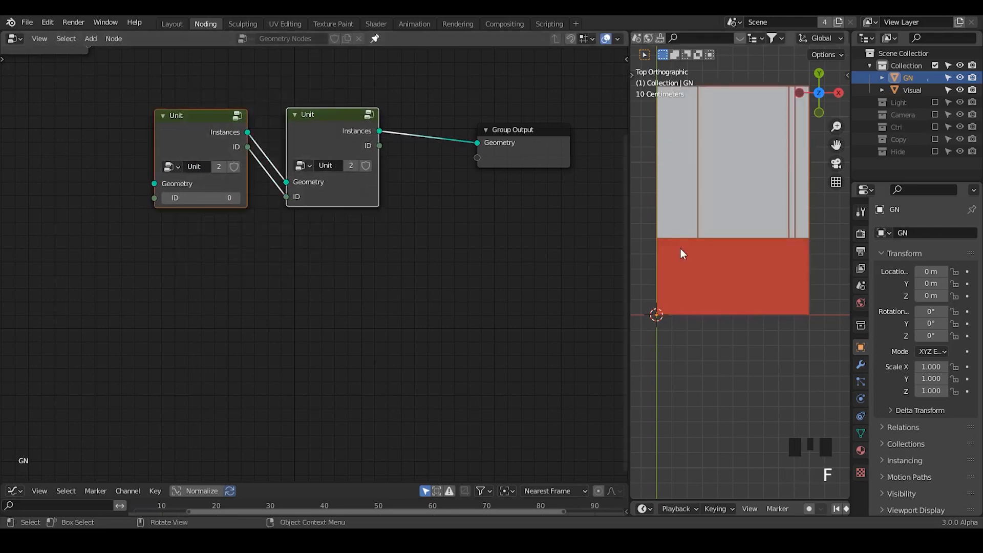
middle_click_drag(681, 248, 681, 304, "shift")
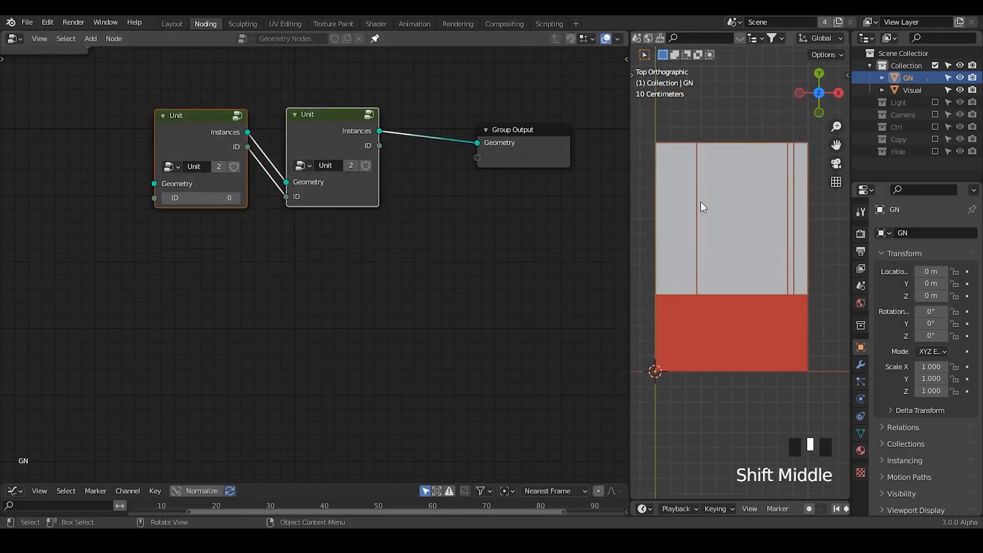
Mute and unmute the second Unit node to compare the split geometry with and without it.
left_click(352, 118)
key("m")
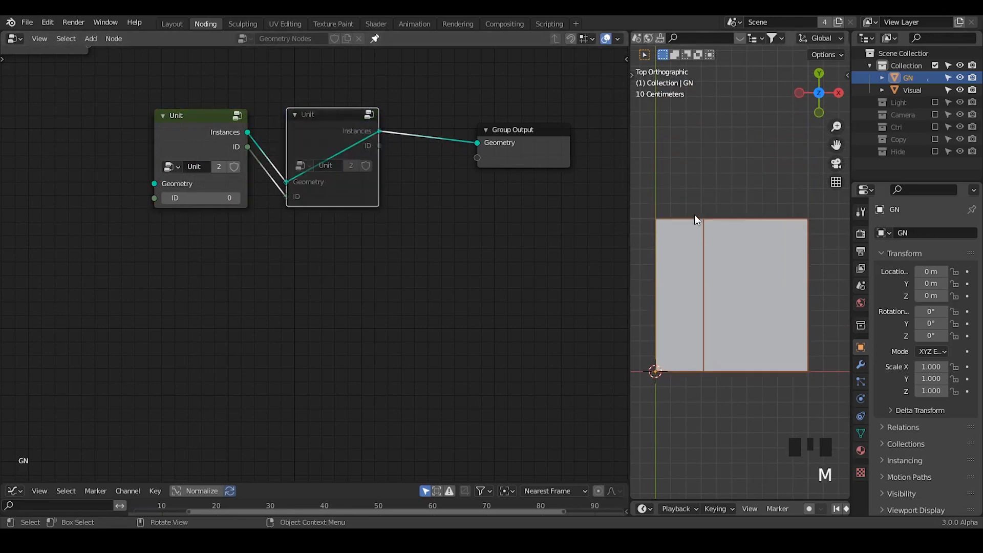
left_click(359, 127)
key("m")
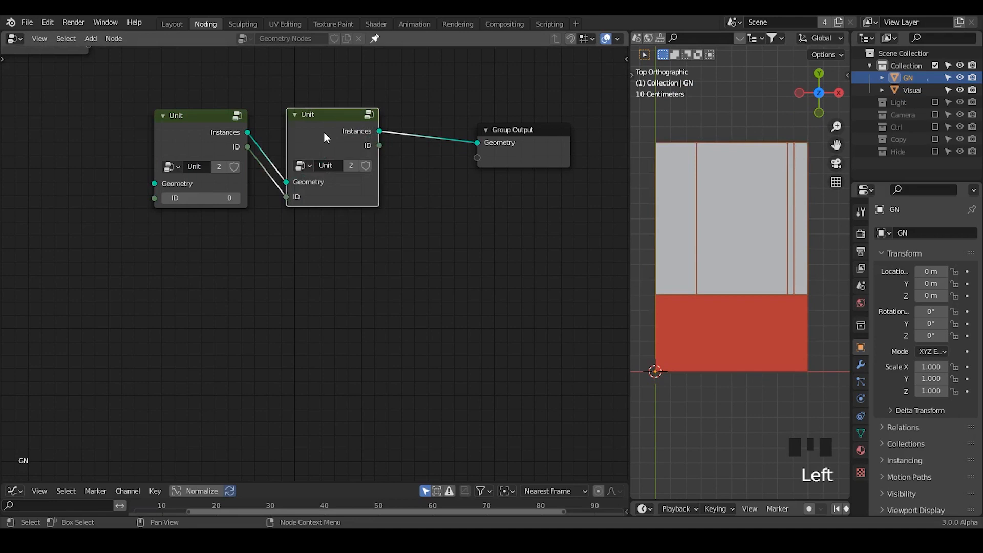
Add a third Unit node to the chain by duplicating the second, linking both Instances to Geometry and ID to ID.
key("shift+d")
left_click(368, 135)
key("f")
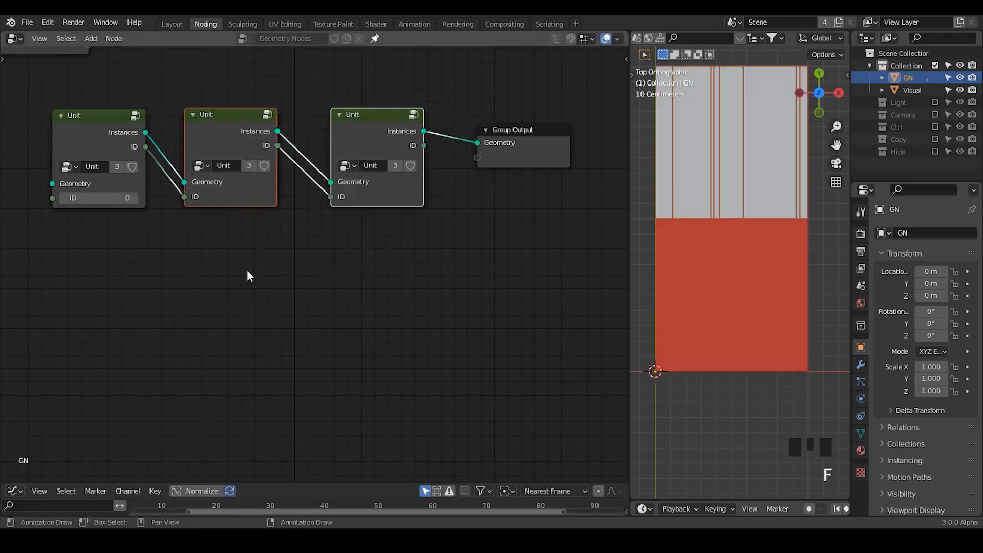
middle_click_drag(749, 178, 749, 270, "shift")
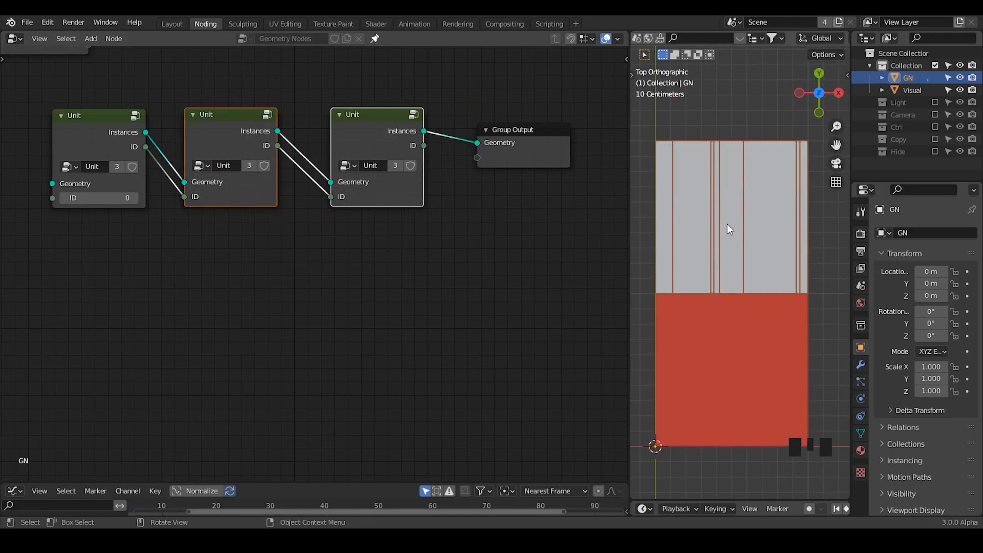
middle_click_drag(716, 296, 723, 274, "shift")
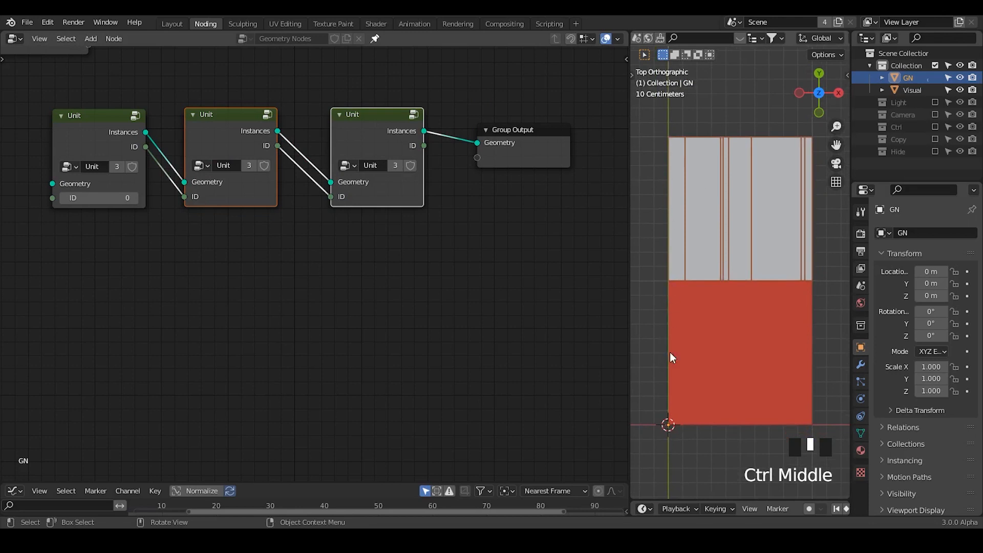
Compare the result with the third Unit node muted and unmuted, and mark the upward shift with an annotation arrow.
left_click(385, 115)
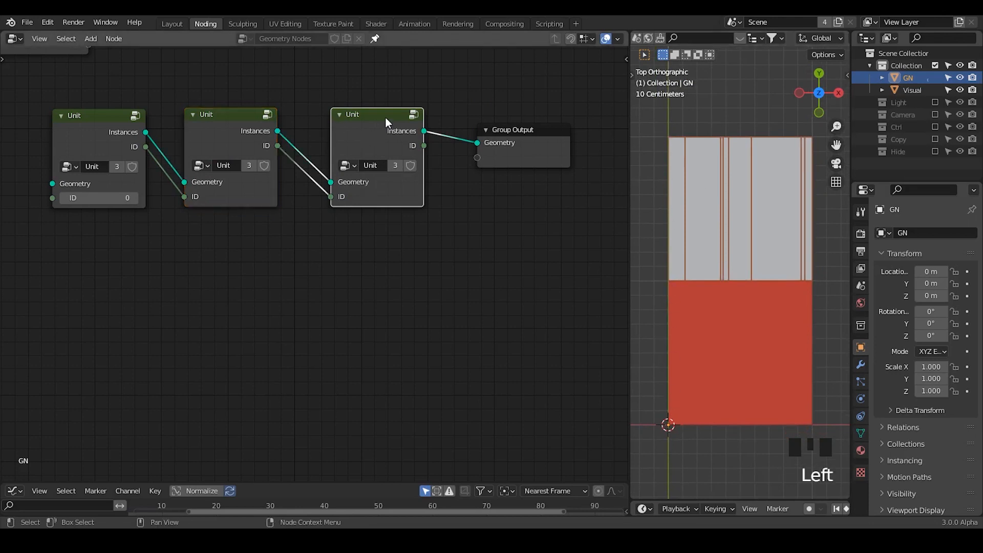
key("m")
key("m")
key("m")
key("m")
key("m")
key("m")
key("m")
key("m")
mouse_move(706, 356)
left_mouse_down()
mouse_move(702, 230)
mouse_move(731, 239)
left_mouse_up()
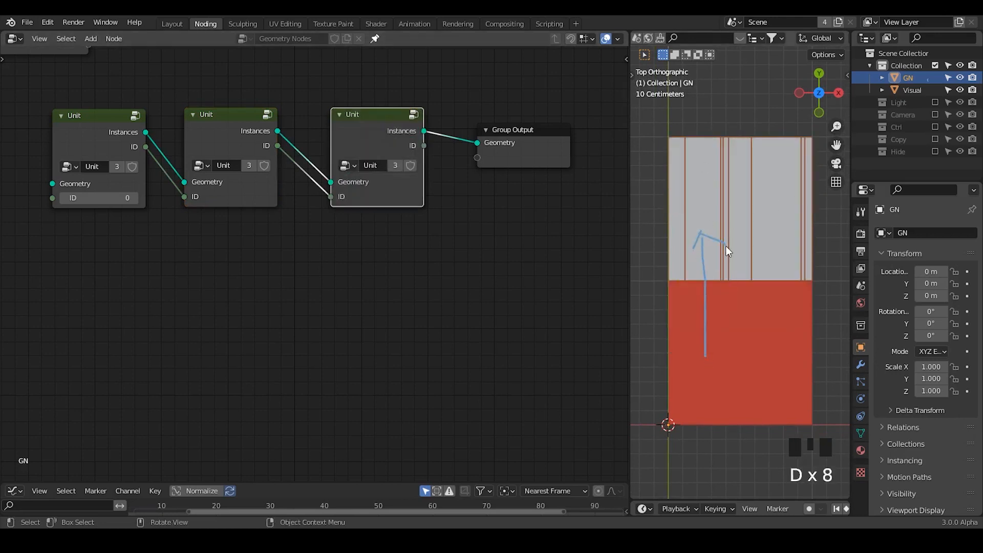
Open the first Unit group for editing, collapse the Equal node and place it just above the Grid node.
left_click(118, 127)
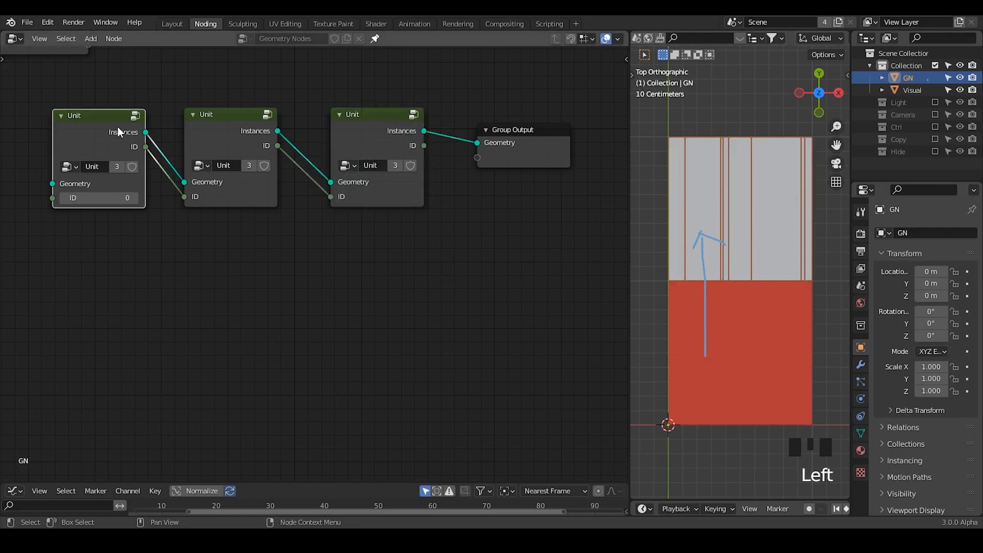
key("Tab")
middle_click_drag(149, 140, 289, 217)
middle_click_drag(355, 248, 305, 269)
middle_click_drag(306, 268, 300, 302, "ctrl")
left_click(194, 231)
left_click_drag(201, 233, 187, 296)
Try a Y value of 0.7 in the upper Combine XYZ node and return it to 0.5.
middle_click_drag(419, 159, 438, 296)
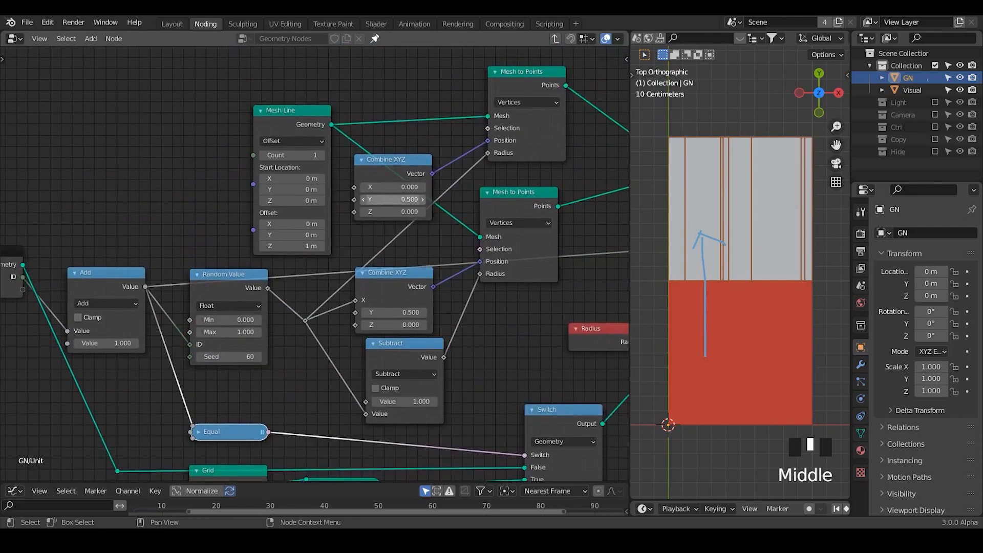
mouse_move(394, 199)
left_mouse_down()
mouse_move(425, 199)
mouse_move(405, 199)
left_mouse_up()
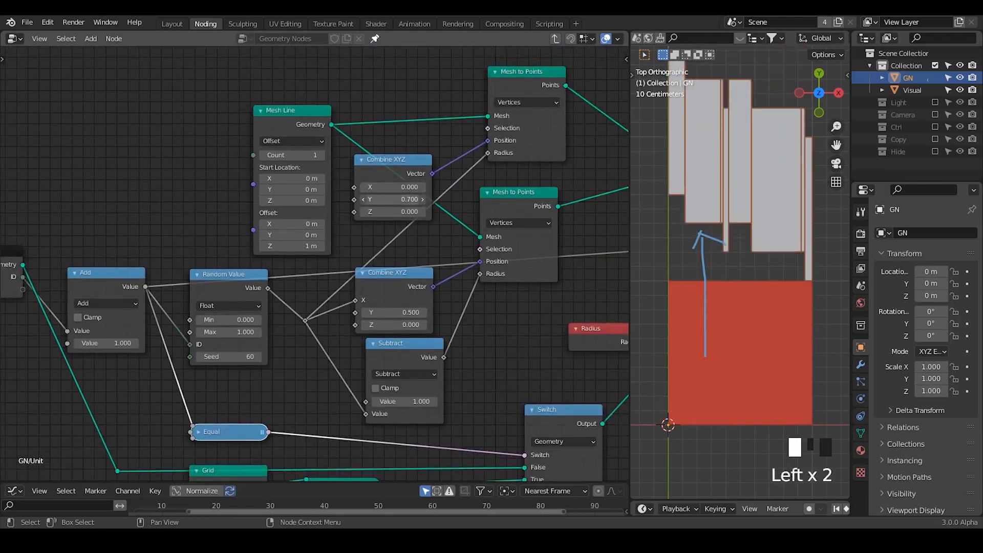
type("0.5")
key("Return")
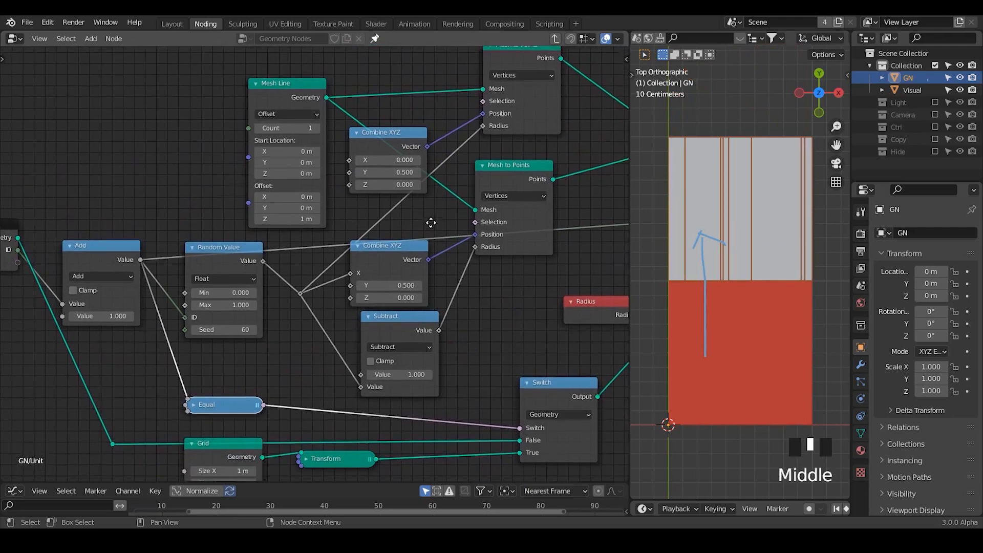
Duplicate the Switch node above the Add node, set its type to Float and connect Equal's Result to its Switch input.
middle_click_drag(394, 200, 389, 171)
left_click(571, 386)
key("shift+d")
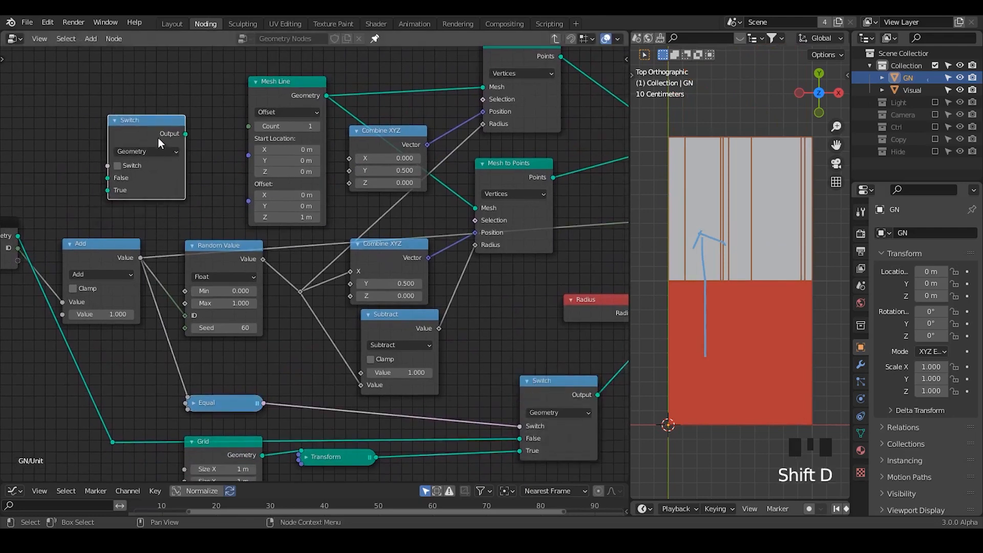
left_click(159, 137)
left_click(159, 151)
left_click(149, 168)
middle_click_drag(149, 168, 202, 166)
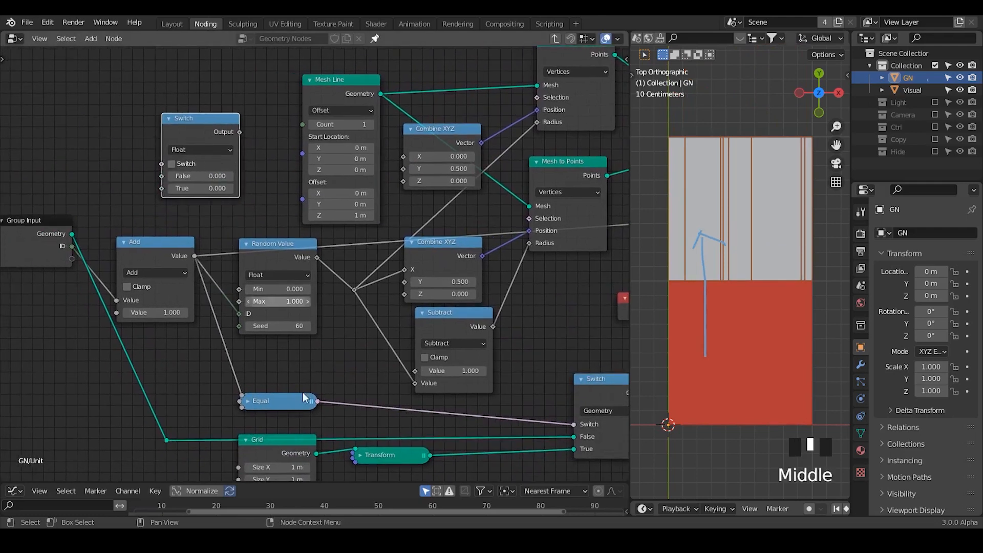
left_click_drag(318, 401, 162, 164)
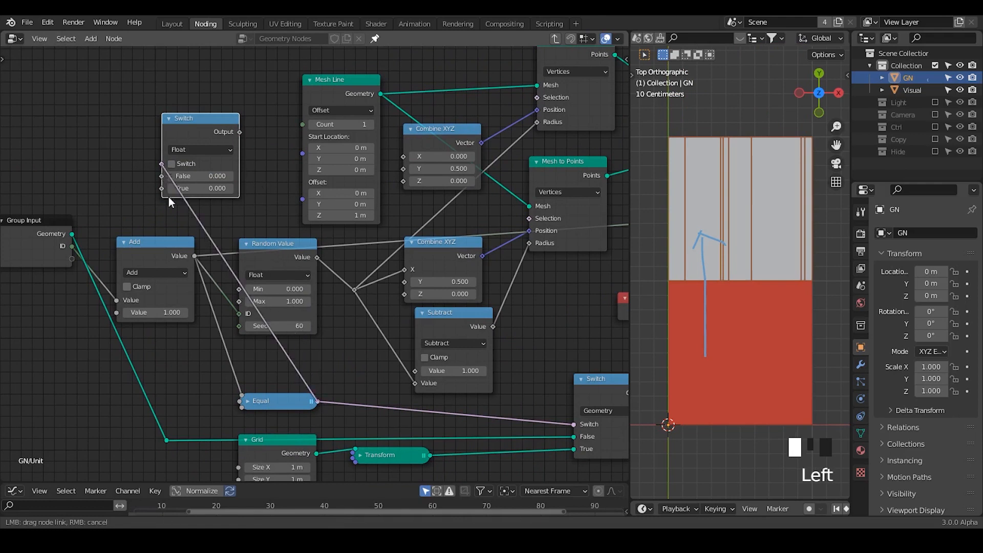
Shift the Group Input, Add and Equal nodes and the geometry reroute farther left to make room before Random Value.
middle_click_drag(186, 254, 285, 241)
left_click_drag(307, 209, 74, 349)
left_click(363, 394, "shift")
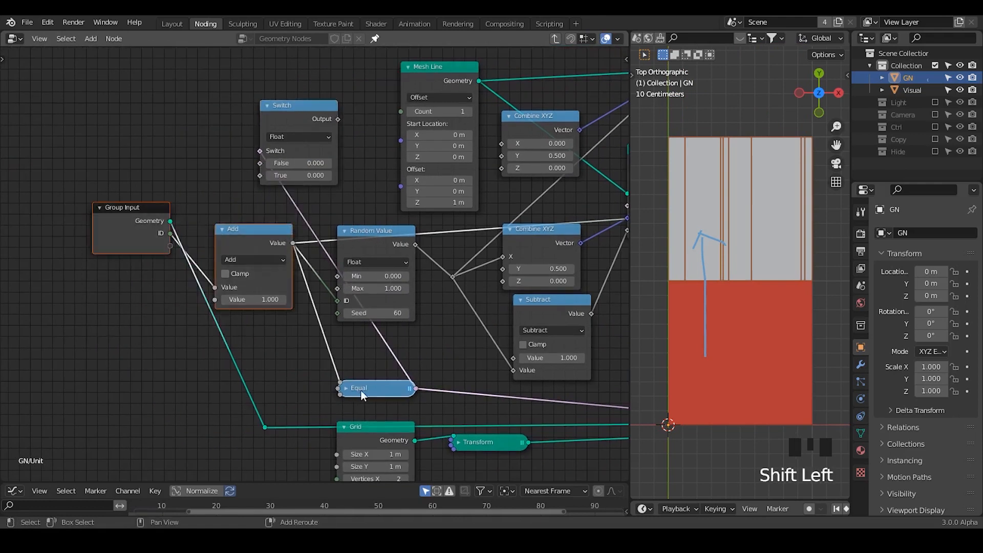
key("g")
key("x")
left_click(183, 347)
left_click_drag(279, 404, 247, 435)
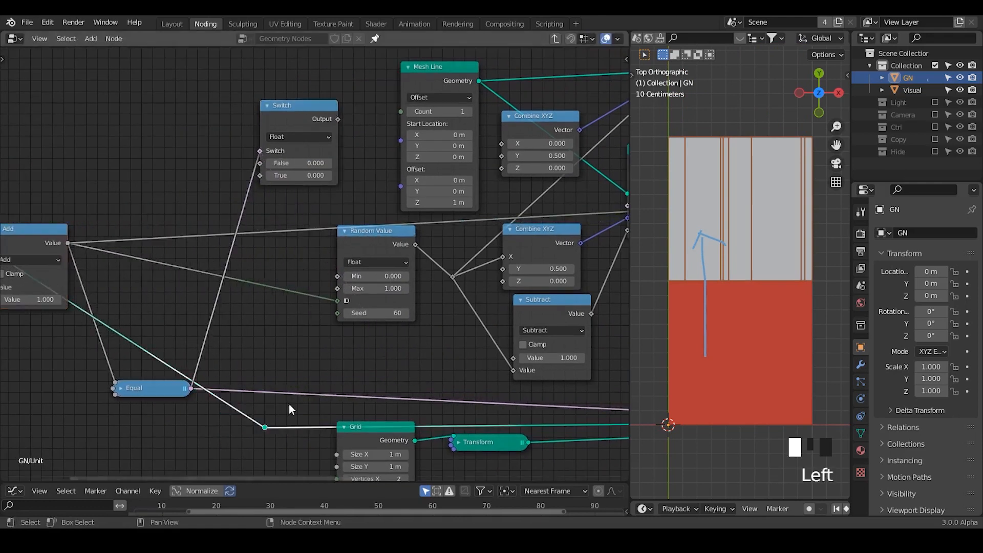
key("g")
key("x")
left_click(71, 378)
left_click(236, 255)
left_click_drag(163, 388, 146, 384)
Set the Float Switch node's True value to 0.5 and connect its Output to the Y inputs of both Combine XYZ nodes.
left_click(299, 175)
type("0.")
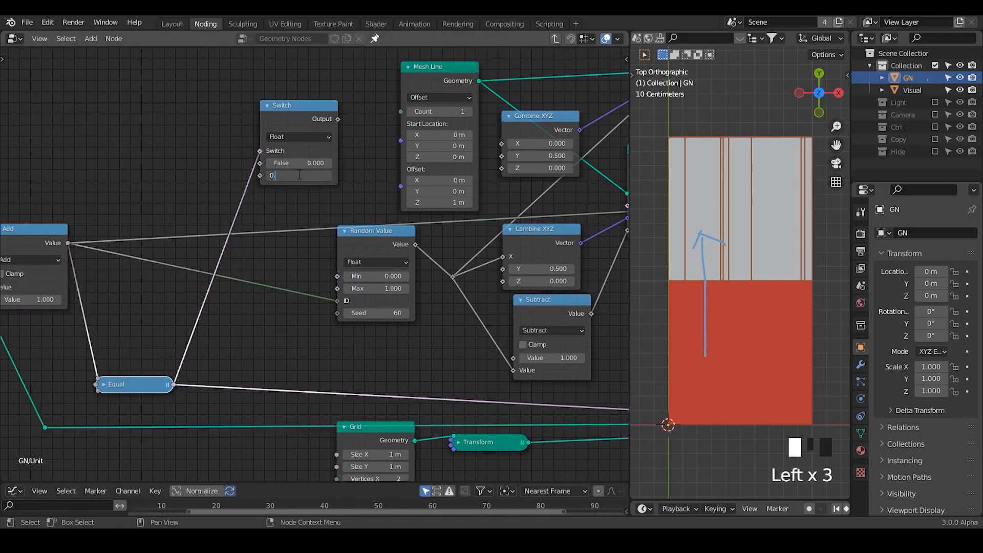
type("5")
key("Return")
middle_click_drag(340, 212, 305, 212)
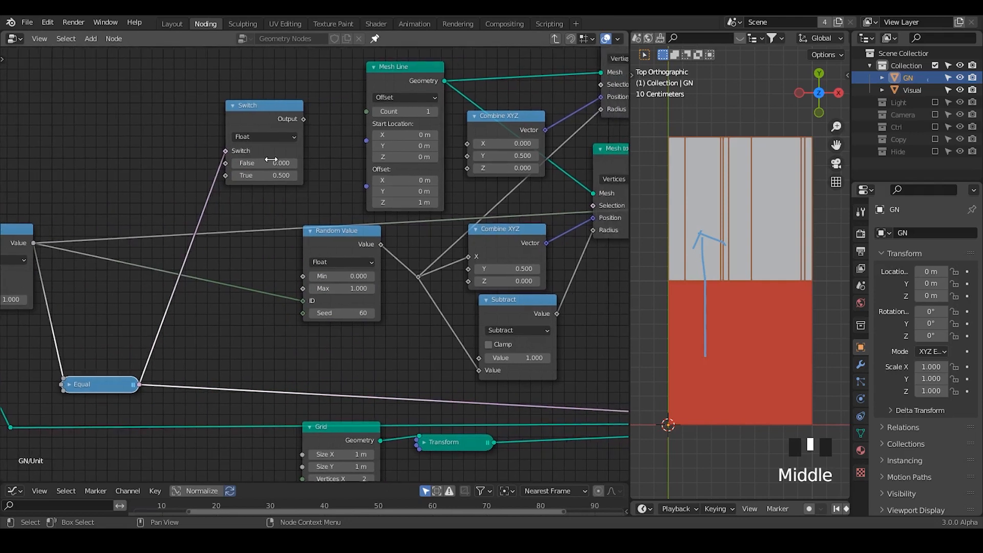
middle_click_drag(307, 145, 264, 145)
left_click_drag(259, 119, 423, 156)
left_click_drag(259, 120, 425, 269)
Erase the annotation arrow from the 3D viewport.
middle_click_drag(698, 276, 697, 237, "shift")
right_click(696, 236)
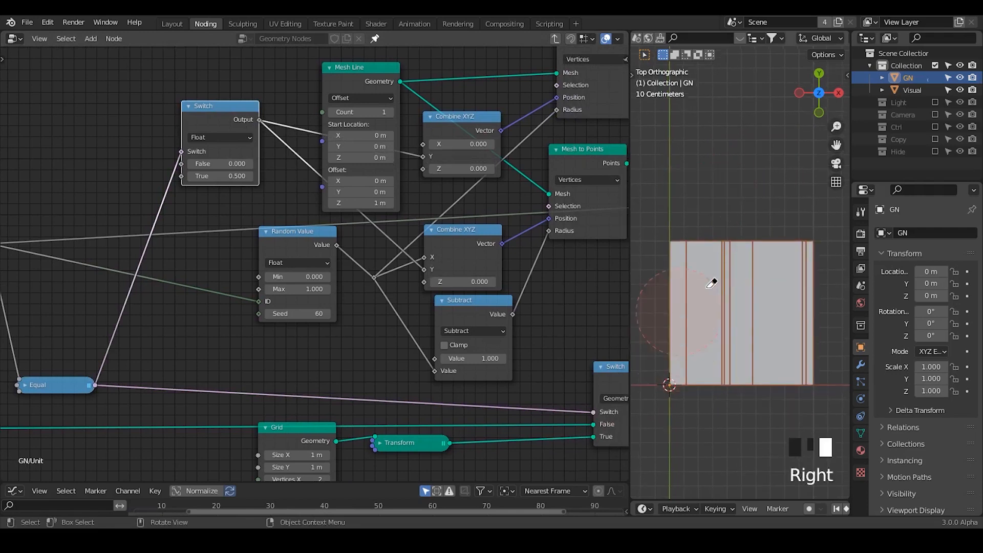
key("d")
key("d")
key("d")
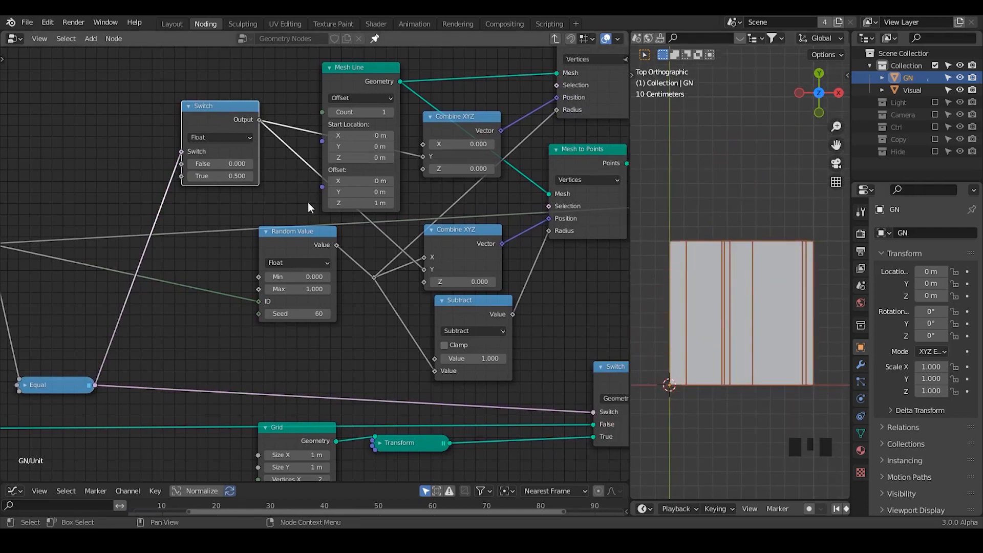
Leave the Unit group for the main GN node tree and select the second and third Unit nodes.
left_click(552, 43)
left_click_drag(407, 83, 203, 270)
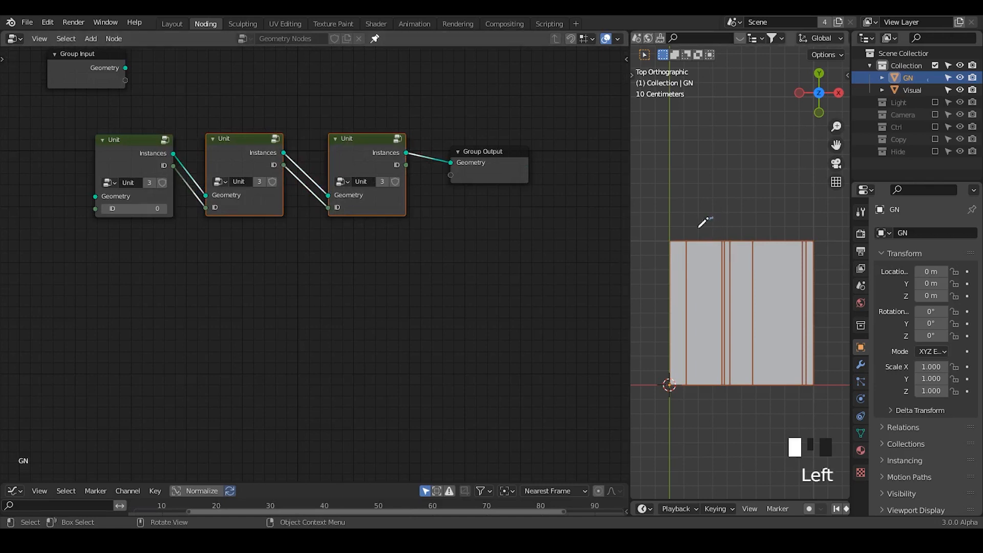
Hatch the left and right halves of the split plane with slanted annotation strokes in opposite directions in the 3D viewport.
left_click_drag(661, 261, 713, 217)
left_click_drag(654, 292, 726, 240)
left_click_drag(661, 312, 725, 266)
left_click_drag(644, 349, 722, 294)
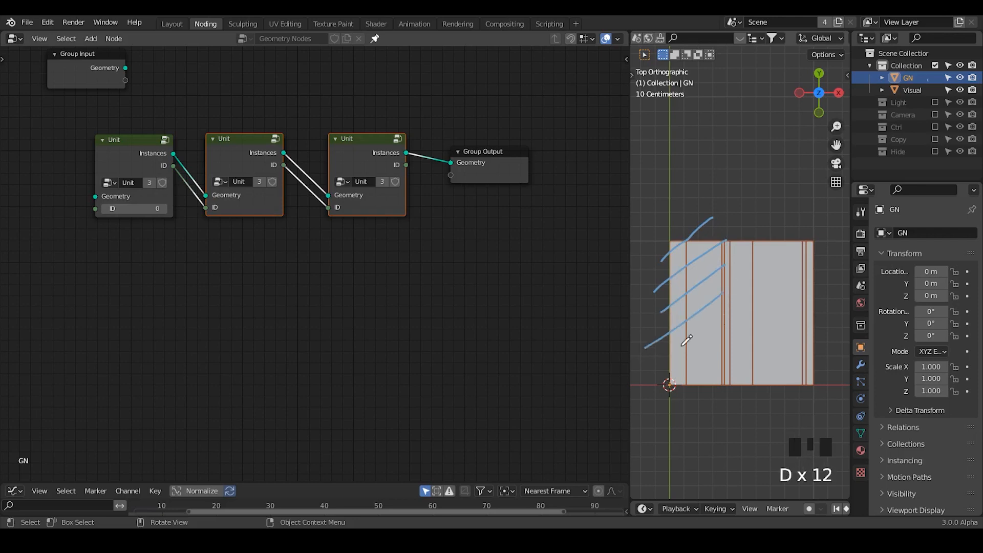
mouse_move(724, 329)
left_mouse_down()
mouse_move(647, 400)
mouse_move(725, 340)
left_mouse_up()
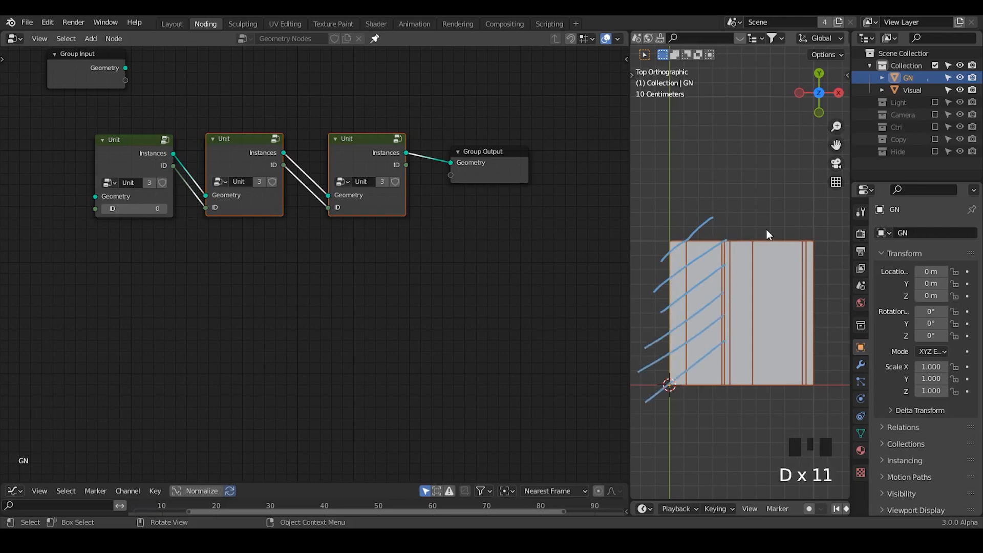
left_click_drag(731, 217, 812, 270)
left_click_drag(732, 264, 812, 307)
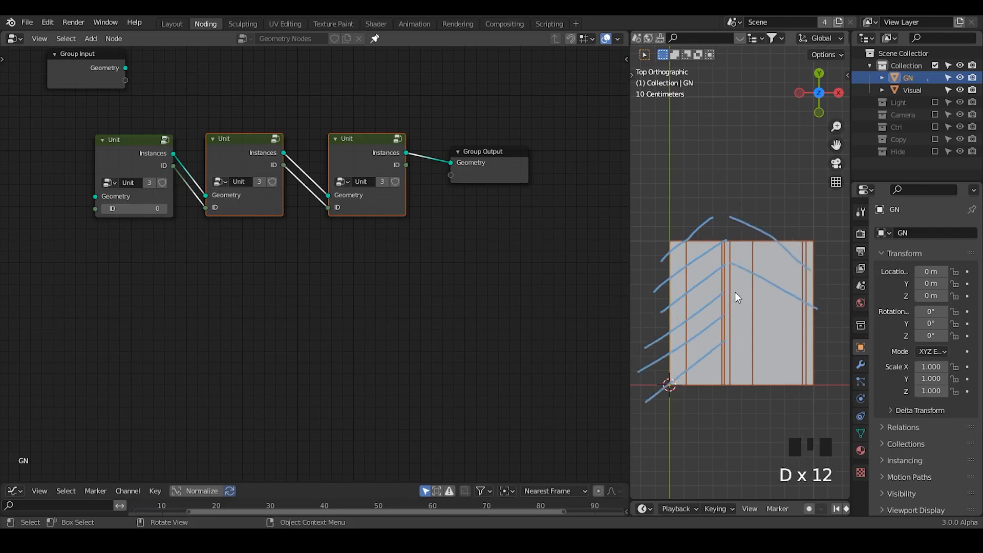
left_click_drag(736, 293, 818, 336)
mouse_move(737, 322)
left_mouse_down()
mouse_move(814, 355)
mouse_move(829, 398)
left_mouse_up()
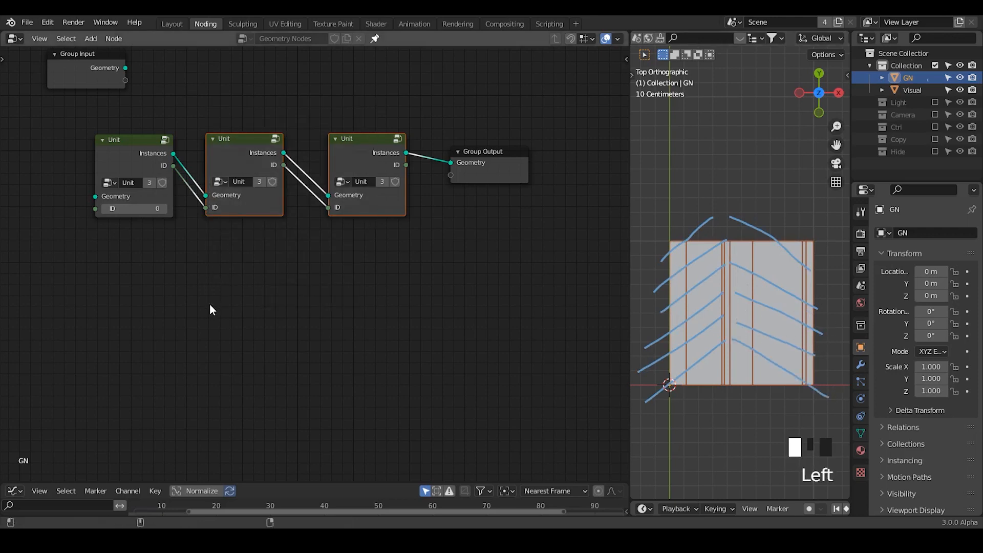
Mute the second and third Unit nodes and erase the hatching annotations from the 3D viewport.
key("m")
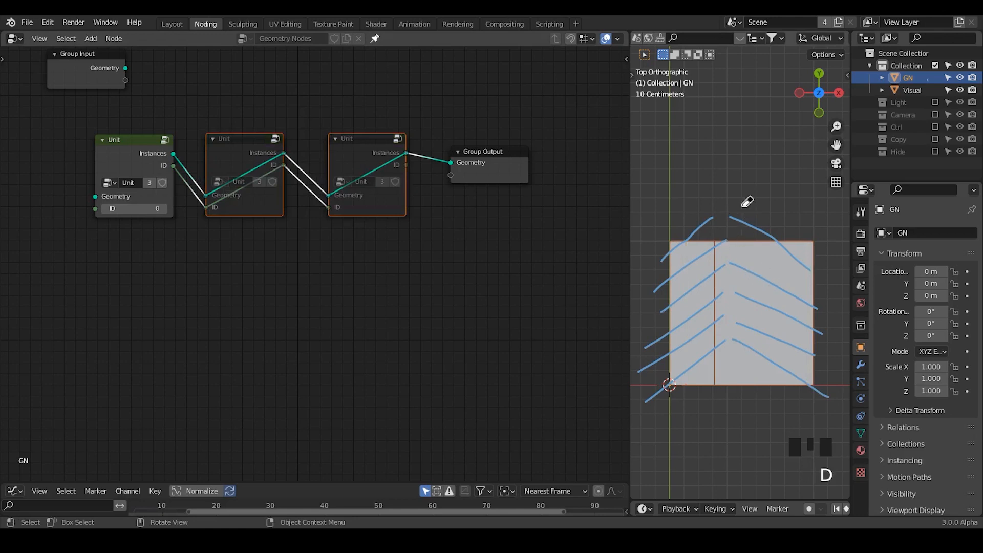
mouse_move(747, 202)
right_mouse_down()
mouse_move(658, 391)
mouse_move(777, 321)
right_mouse_up()
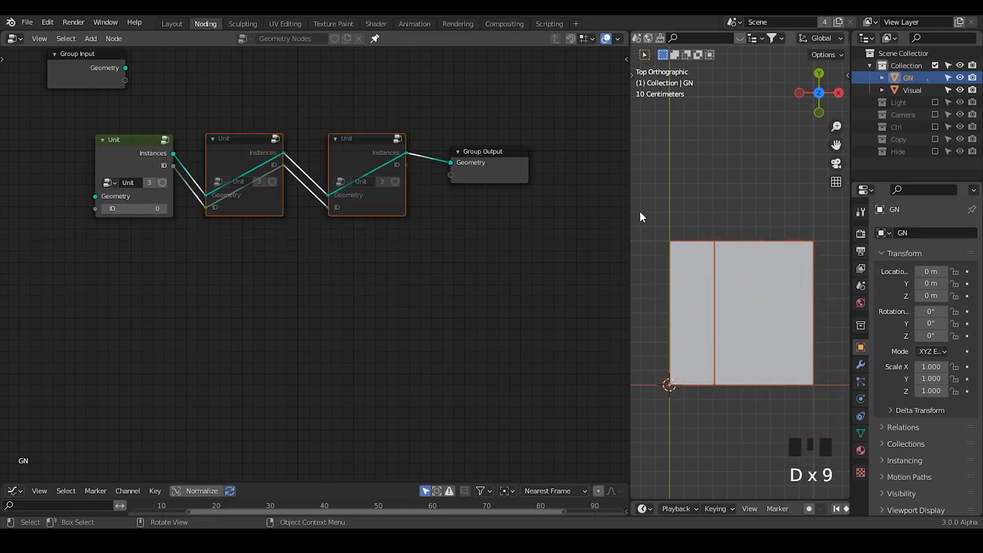
Annotate the plane's outer edges with A and B and the dividing line with an X, and check inside the Unit group.
left_click_drag(650, 264, 687, 252)
left_click_drag(799, 235, 798, 262)
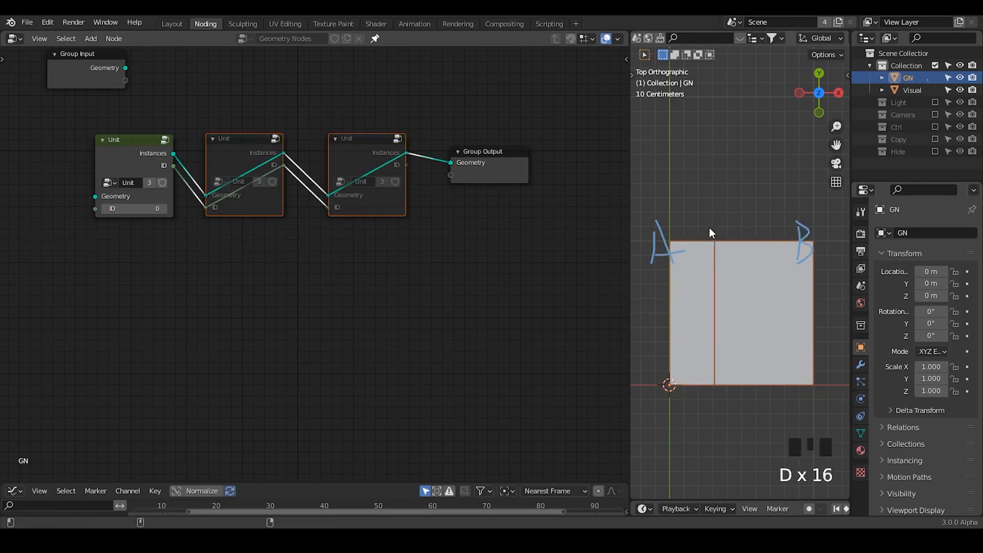
mouse_move(709, 229)
left_mouse_down()
mouse_move(726, 248)
mouse_move(713, 243)
left_mouse_up()
key("Tab")
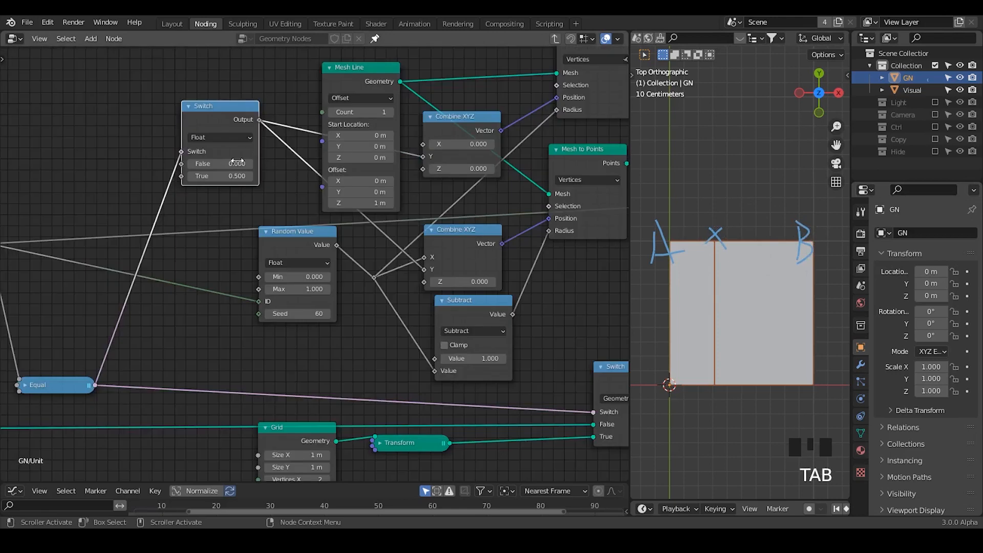
key("Tab")
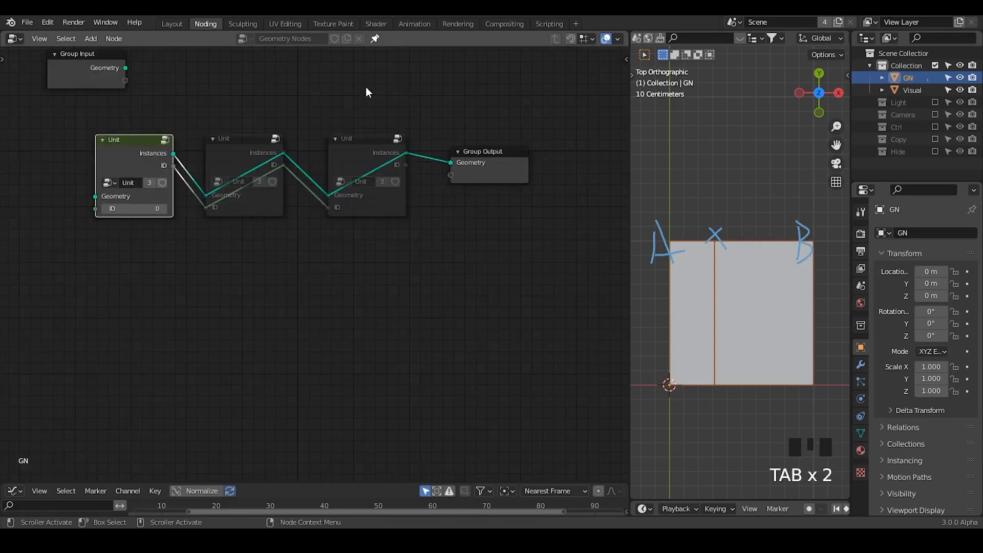
Unmute and re-mute the second and third Unit nodes, and erase the A, X and B annotations.
left_click_drag(366, 88, 217, 314)
key("m")
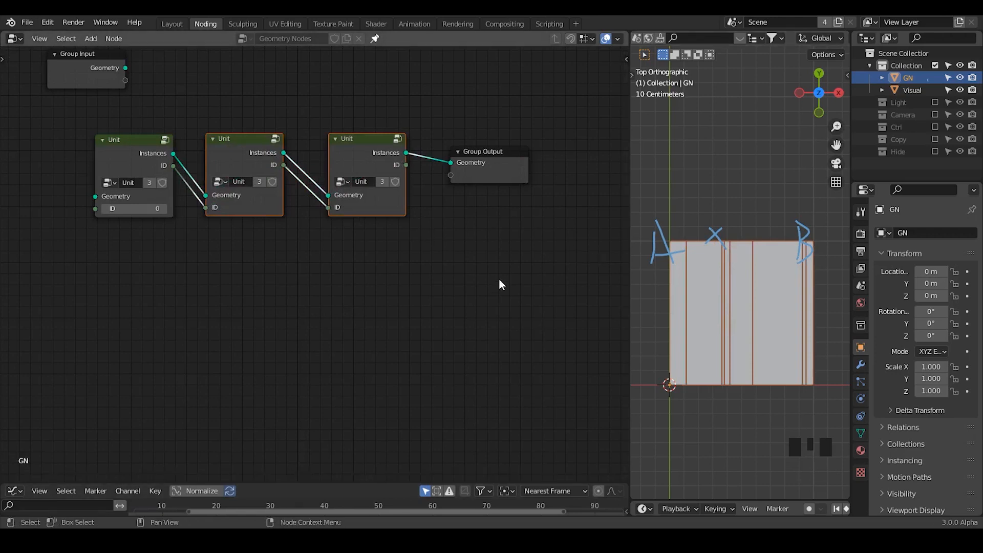
left_click_drag(394, 95, 235, 258)
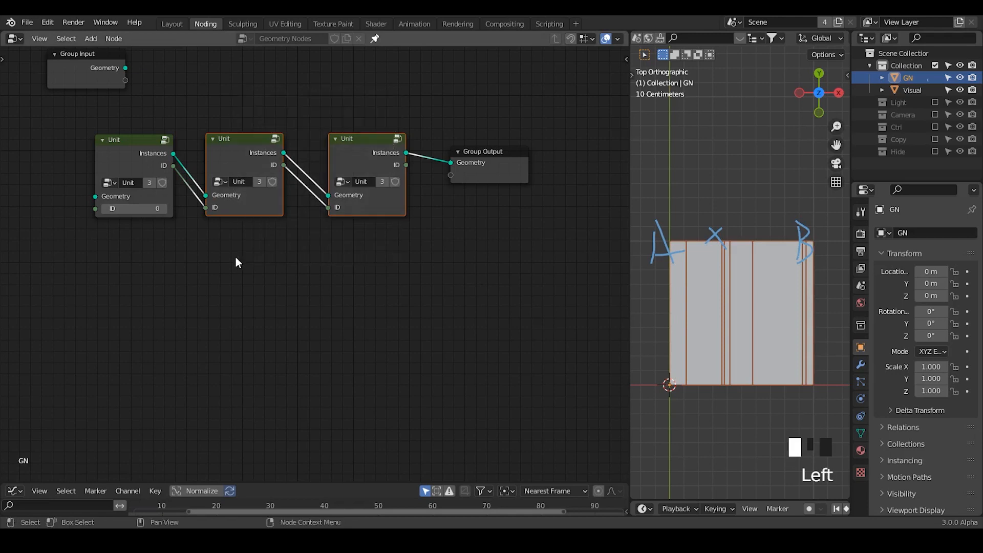
key("m")
key("d")
mouse_move(791, 233)
right_mouse_down()
mouse_move(797, 214)
mouse_move(793, 229)
right_mouse_up()
Widen the 3D viewport and sketch two horizontal and one vertical annotation line across the plane.
left_click_drag(633, 182, 616, 184)
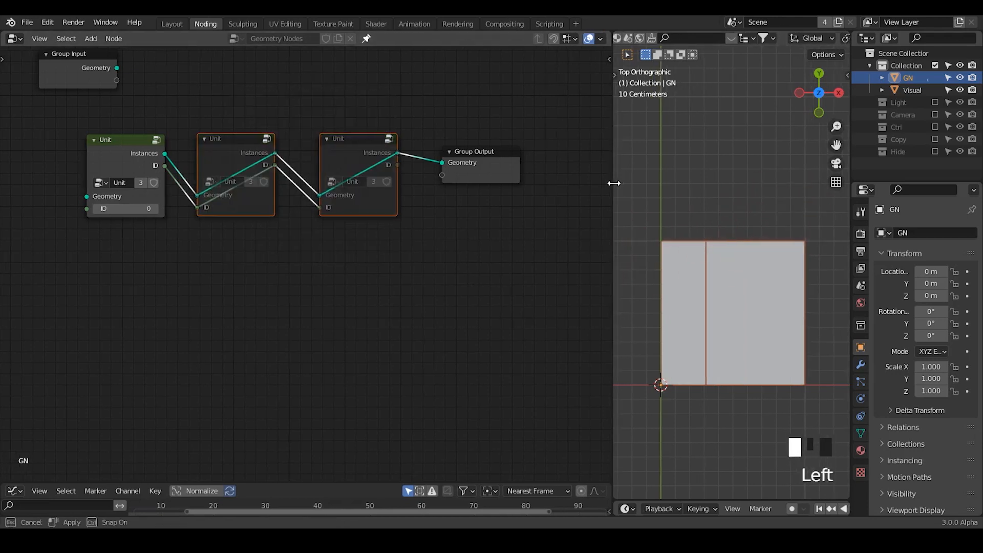
middle_click_drag(719, 301, 715, 270, "ctrl")
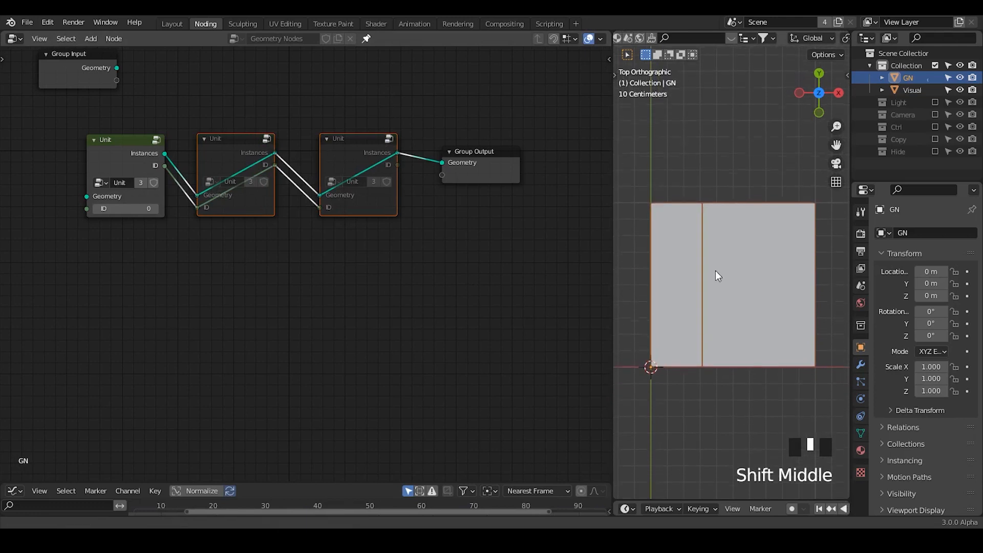
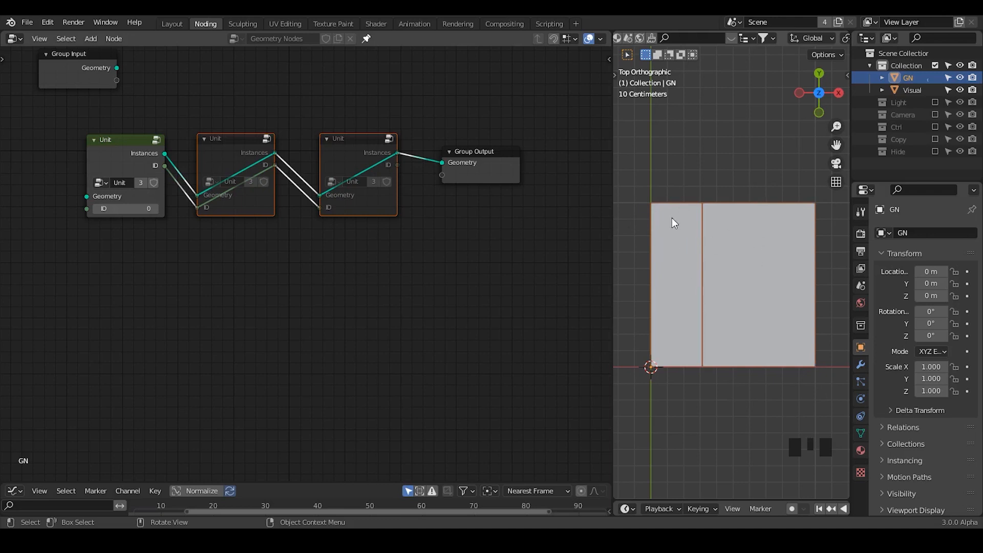
key("d")
left_click_drag(653, 239, 808, 238)
left_click_drag(778, 205, 776, 365)
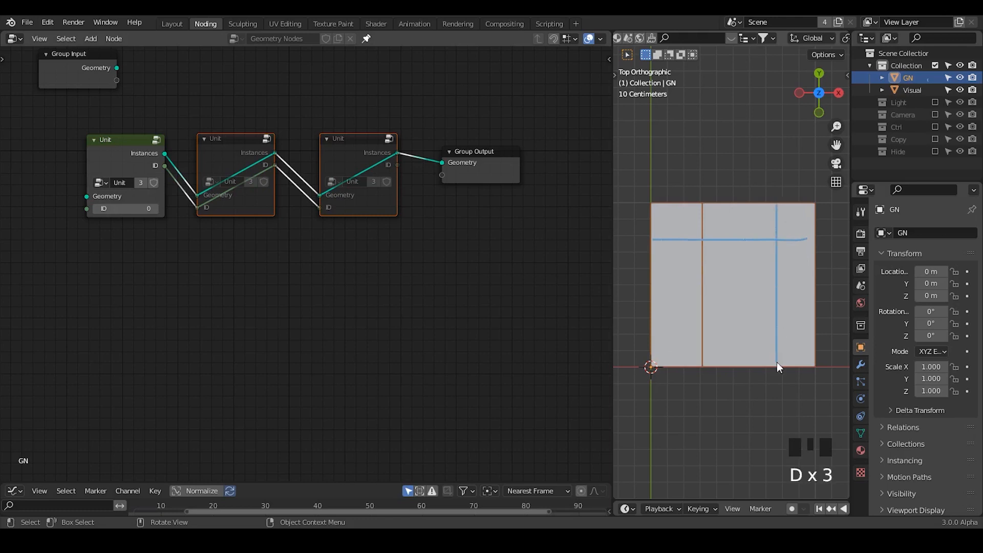
left_click_drag(653, 321, 814, 317)
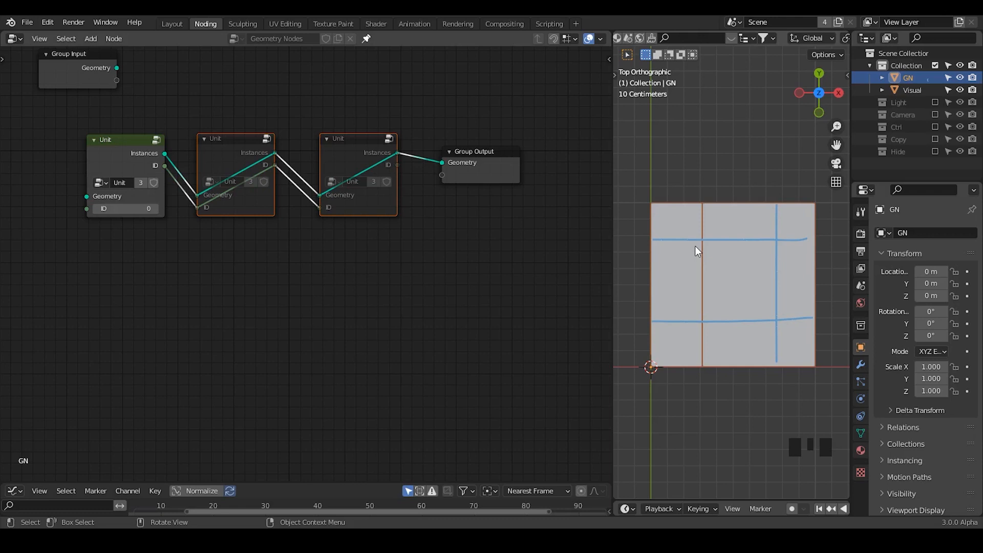
Erase the annotation lines from the plane and save the file, leaving the first Unit node selected.
mouse_move(696, 239)
right_mouse_down()
mouse_move(604, 264)
mouse_move(814, 210)
right_mouse_up()
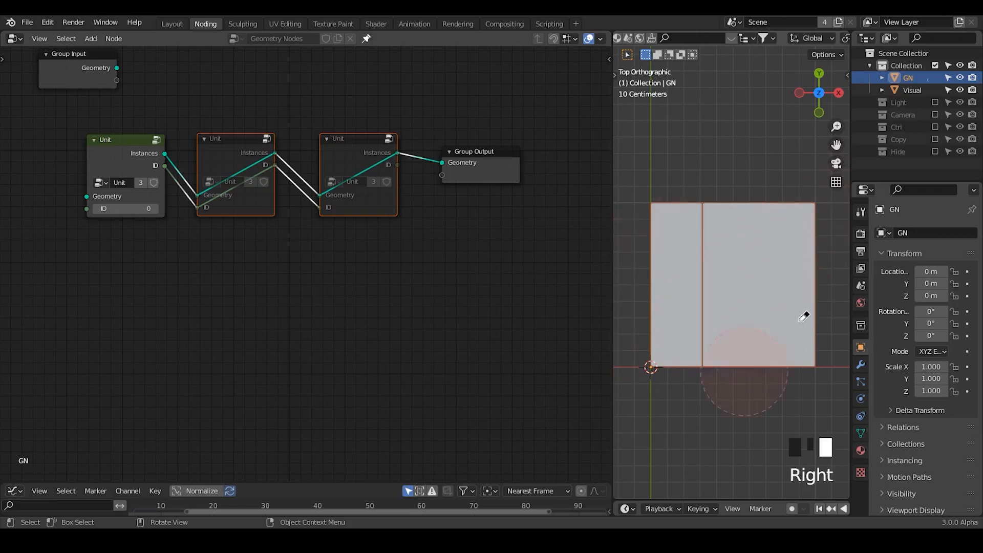
key("ctrl+s")
left_click(138, 156)
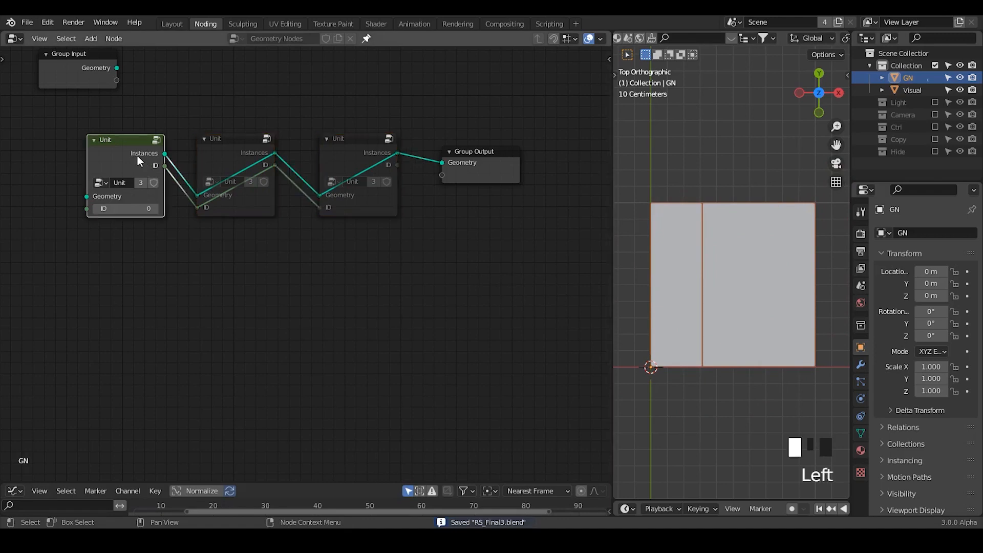
Inside the first Unit group, move the Radius and Combine XYZ nodes, Instance on Points and Group Output apart to free space after the Switch.
key("Tab")
middle_click_drag(363, 297, 265, 229)
left_click_drag(419, 152, 297, 235)
key("g")
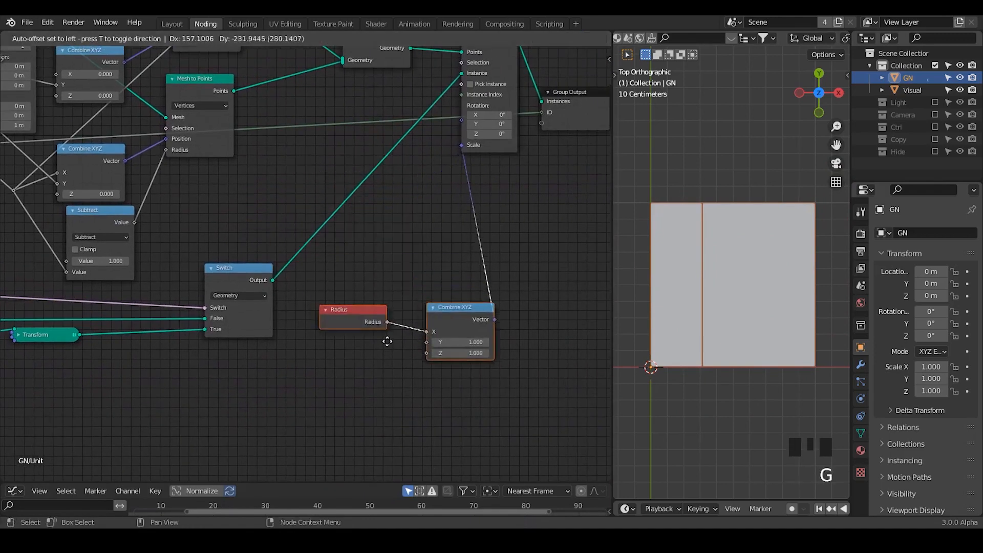
left_click(376, 376)
middle_click_drag(494, 239, 345, 310)
left_click_drag(479, 96, 291, 250)
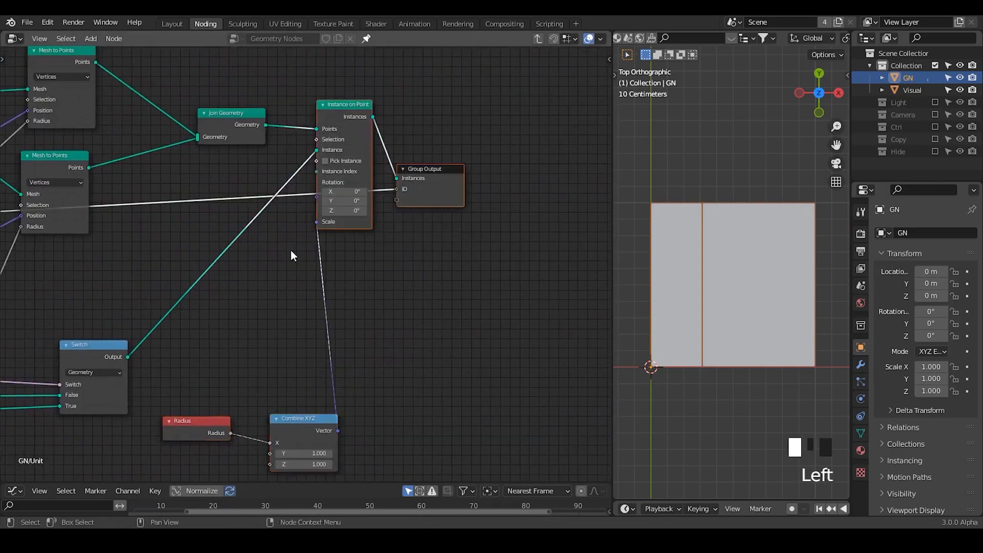
key("g")
left_click(564, 246)
middle_click_drag(373, 283, 355, 245)
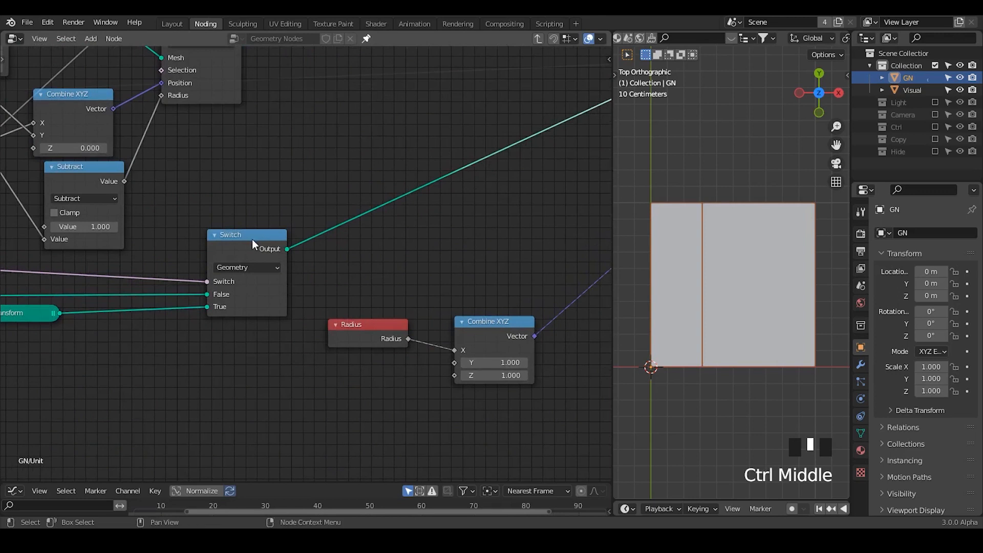
Add another Instance on Points node after the geometry Switch and feed the Switch output into its Instance input.
mouse_move(248, 242)
left_mouse_down()
mouse_move(289, 211)
mouse_move(261, 236)
left_mouse_up()
key("ctrl+a")
type("point instan")
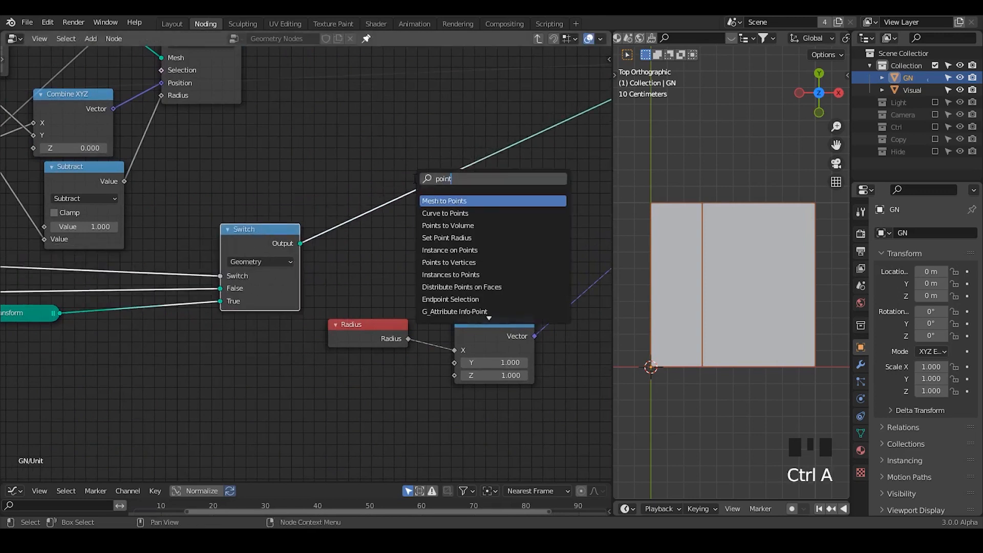
key("Return")
left_click(424, 131)
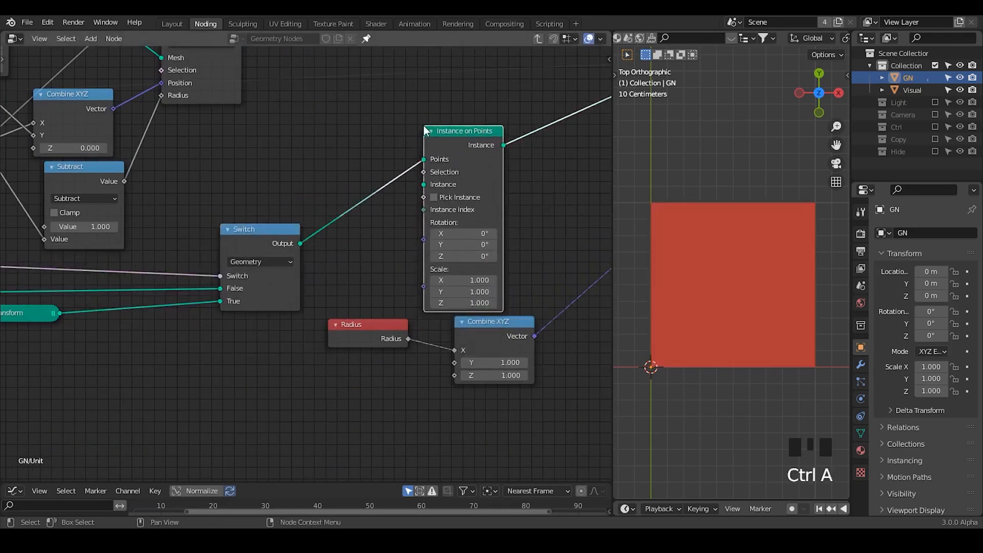
left_click_drag(425, 163, 426, 185)
Add a Mesh Line node with a count of 4 and connect it to the Points input of the new Instance on Points.
key("ctrl+a")
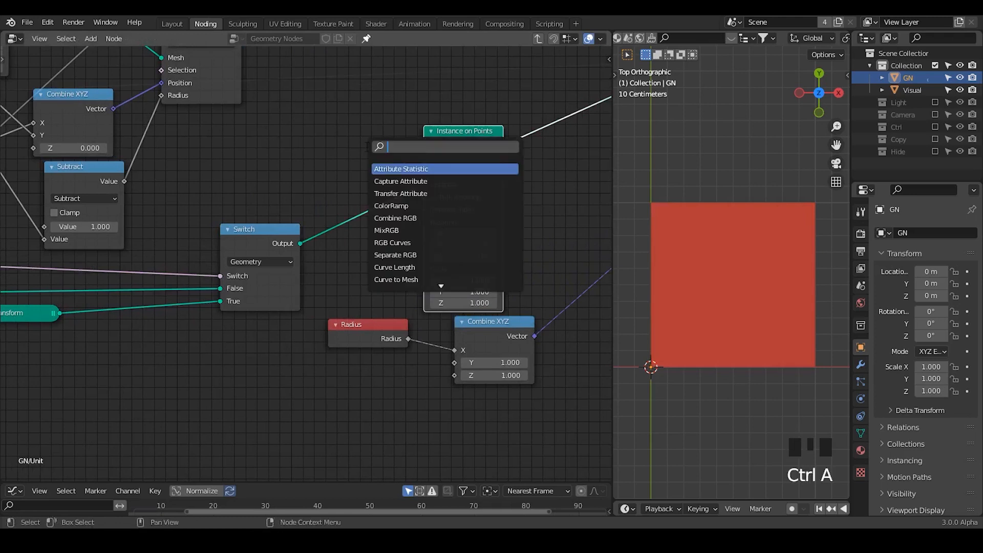
type("mesh")
key("Return")
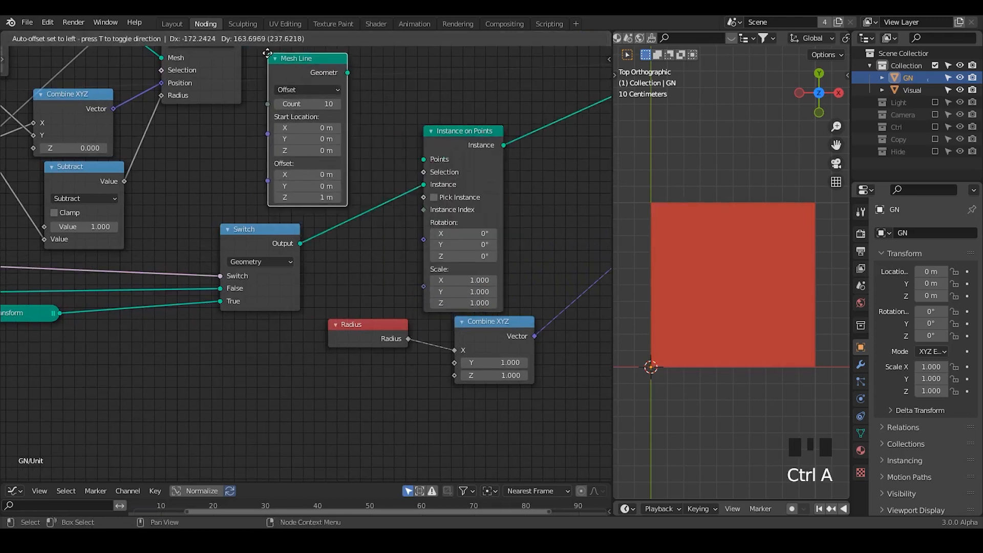
left_click(303, 83)
left_click(339, 105)
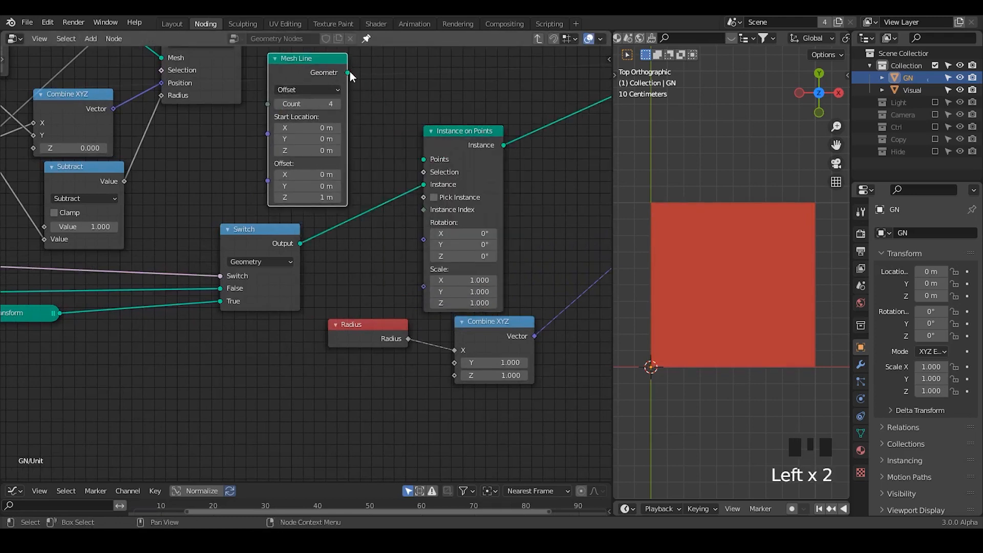
left_click_drag(348, 73, 425, 158)
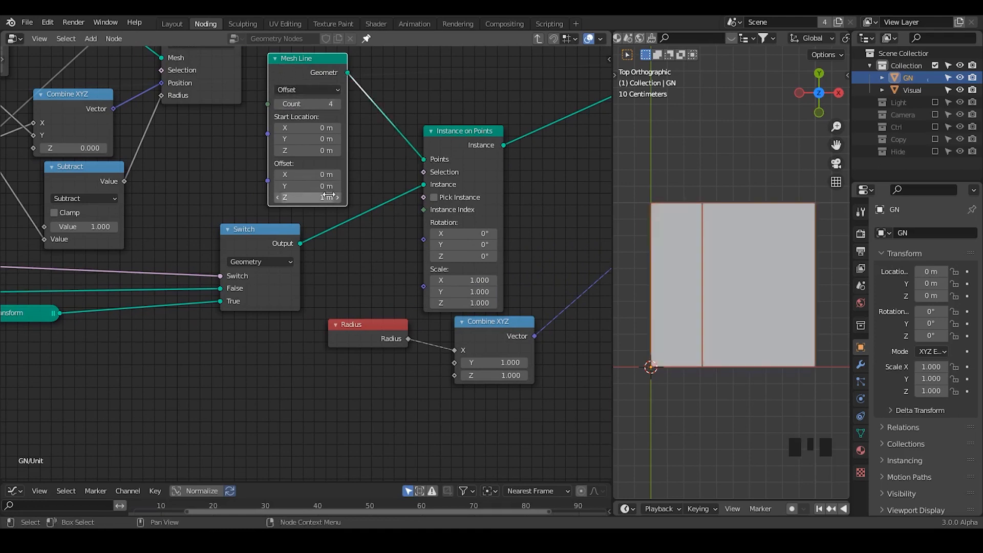
Move the Radius and Combine XYZ nodes clear of the new Instance on Points node.
middle_click_drag(749, 349, 733, 229)
middle_click_drag(528, 201, 476, 297)
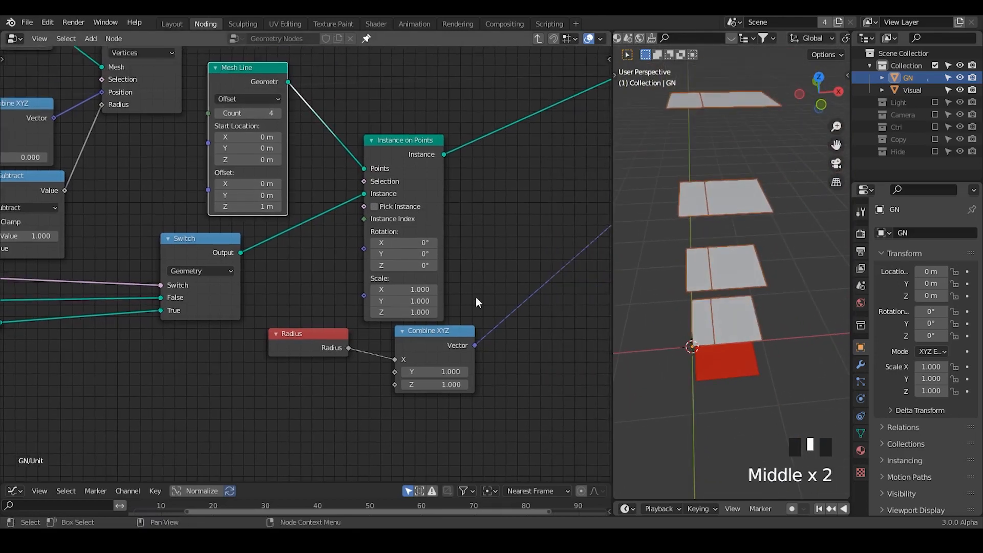
left_click_drag(506, 327, 317, 396)
key("g")
left_click(454, 359)
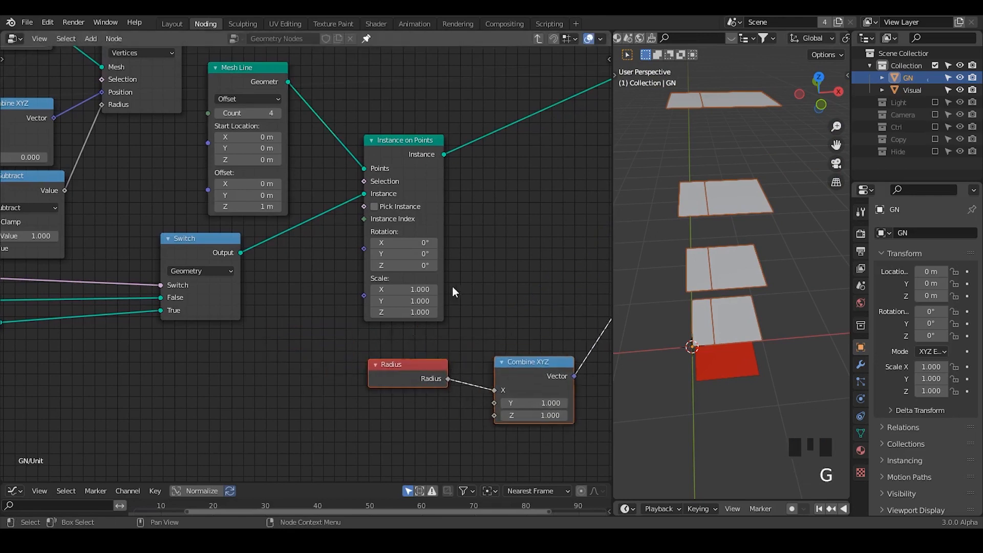
Try a Z rotation of 70.4° on the new Instance on Points node.
mouse_move(422, 265)
left_mouse_down()
mouse_move(451, 265)
mouse_move(409, 266)
left_mouse_up()
middle_click_drag(169, 365, 284, 318)
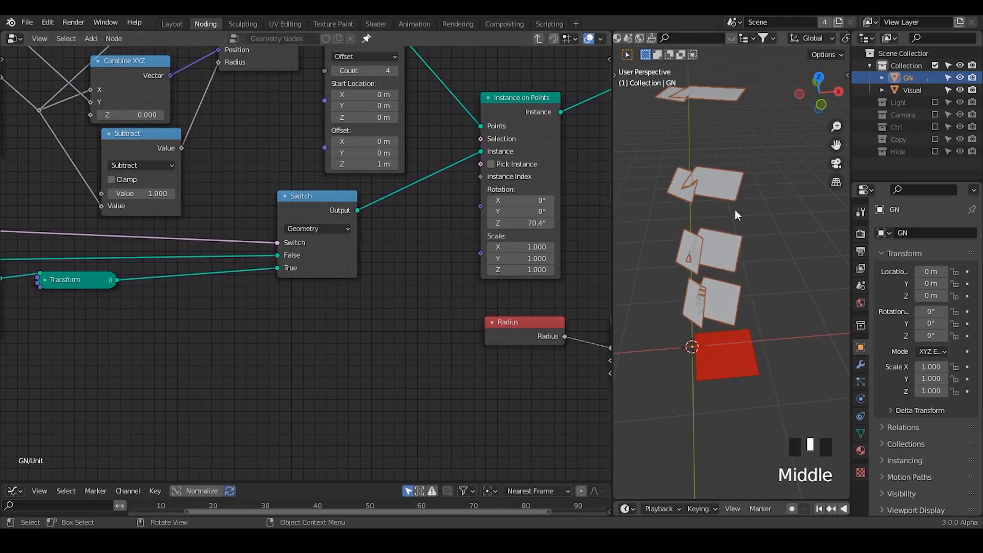
middle_click_drag(241, 316, 465, 254)
middle_click_drag(380, 261, 201, 292)
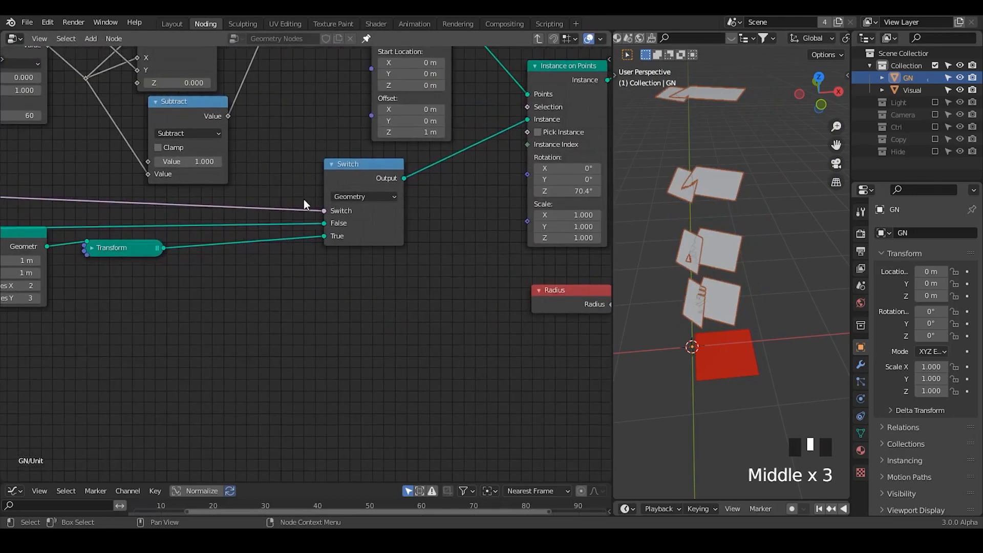
Insert a reroute point on the link feeding the geometry Switch's False input.
right_click_drag(276, 217, 274, 230, "shift")
left_click_drag(276, 224, 398, 218)
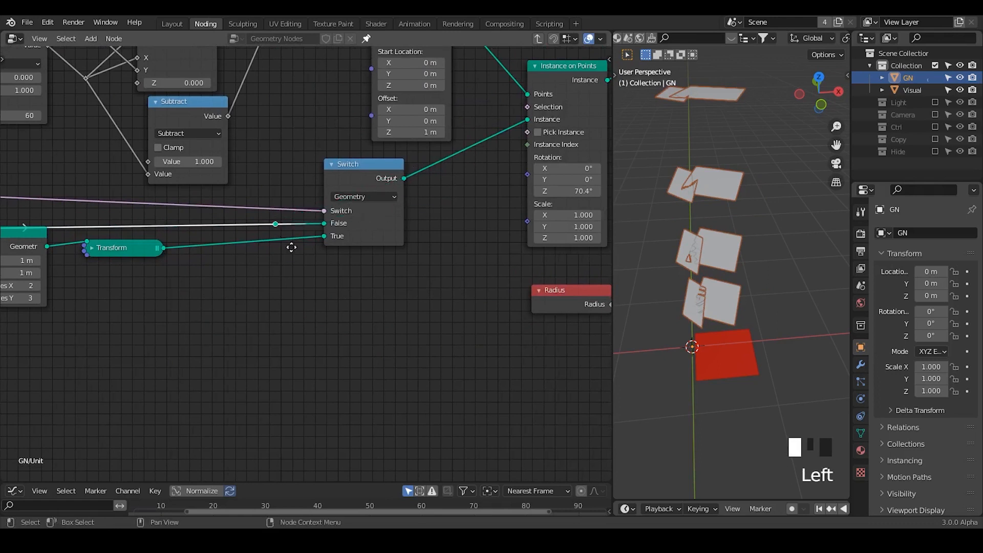
middle_click_drag(291, 247, 381, 230)
Reposition the Grid and Transform nodes, and expand the Transform node to expose its translation, rotation and scale values.
left_click_drag(201, 237, 225, 245)
left_click_drag(92, 218, 101, 240)
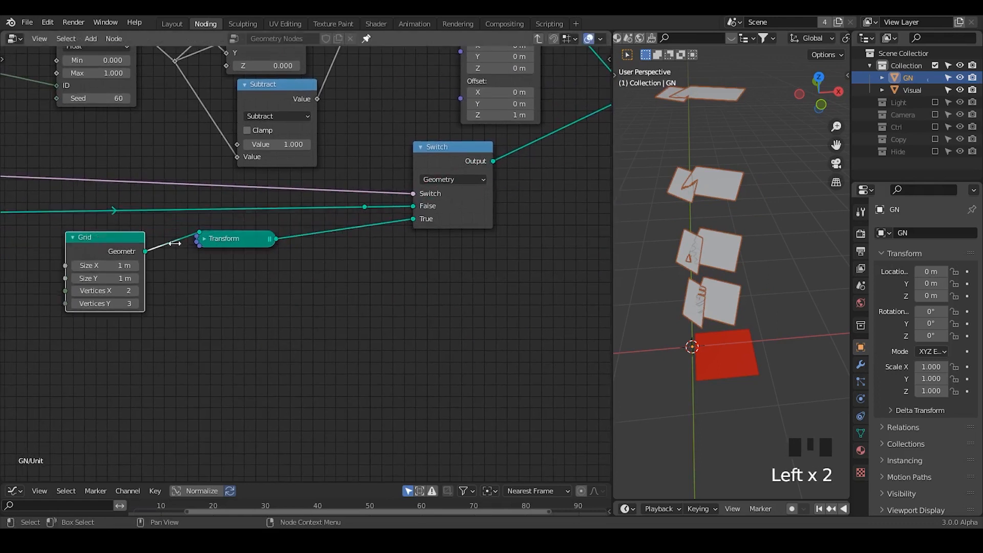
left_click(202, 240)
left_click_drag(235, 360, 280, 361)
left_click(236, 361)
type("0.5")
key("Return")
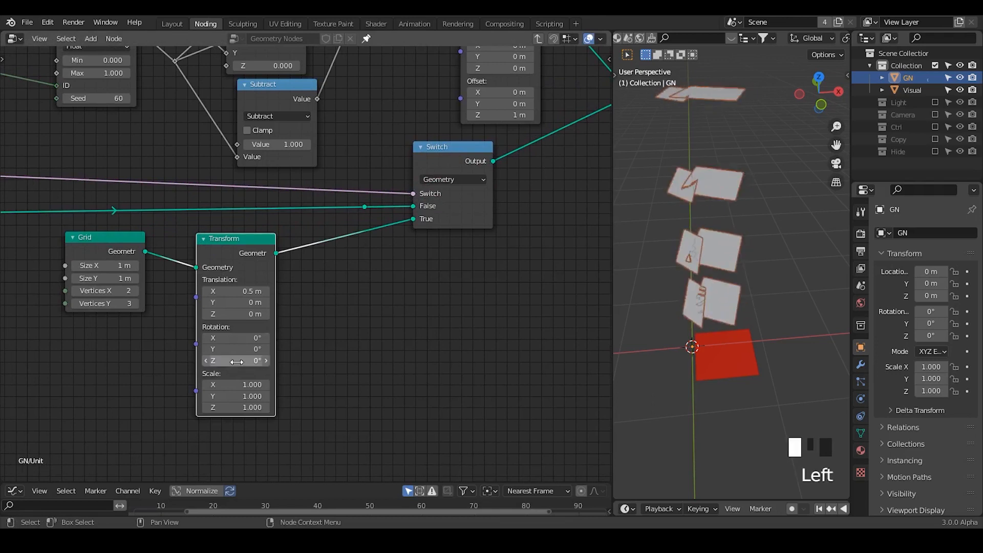
Dissolve the reroute point on the Switch's False link, keeping the connection intact.
middle_click_drag(342, 294, 189, 344)
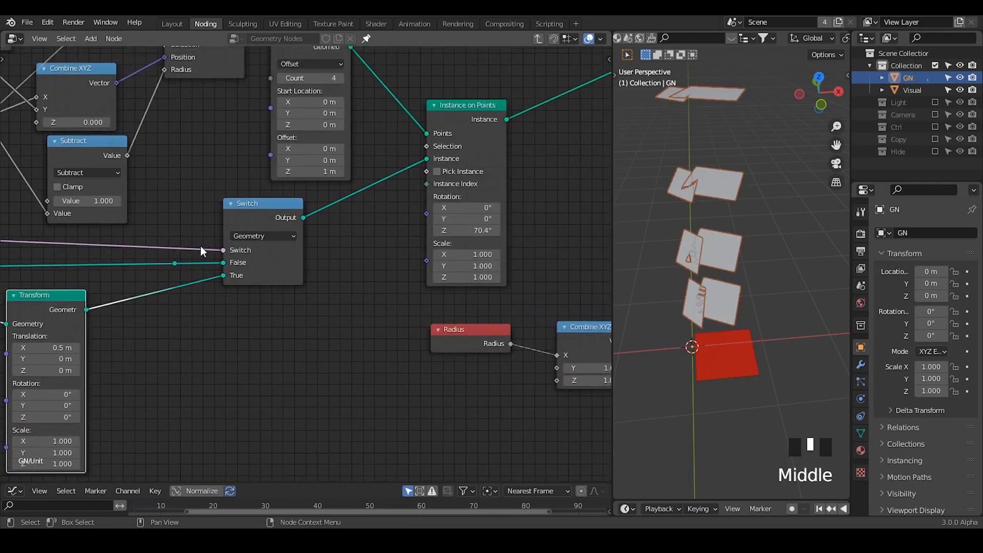
left_click_drag(201, 247, 129, 291)
key("ctrl+x")
Reset the Z rotation of the new Instance on Points node to 0°.
left_click_drag(477, 115, 514, 113)
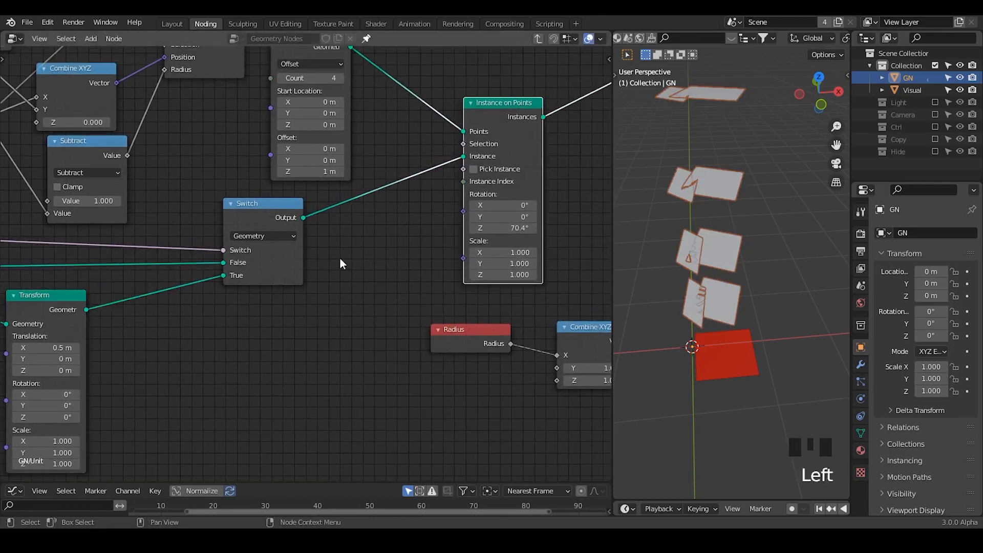
mouse_move(342, 264)
middle_mouse_down()
mouse_move(384, 245)
mouse_move(341, 269)
middle_mouse_up()
left_click_drag(490, 127, 452, 138)
left_click(504, 237)
type("0")
key("Return")
Insert a Rotate Instances node after the new Instance on Points and disable its Local Space option.
middle_click_drag(488, 228, 399, 259)
key("ctrl+a")
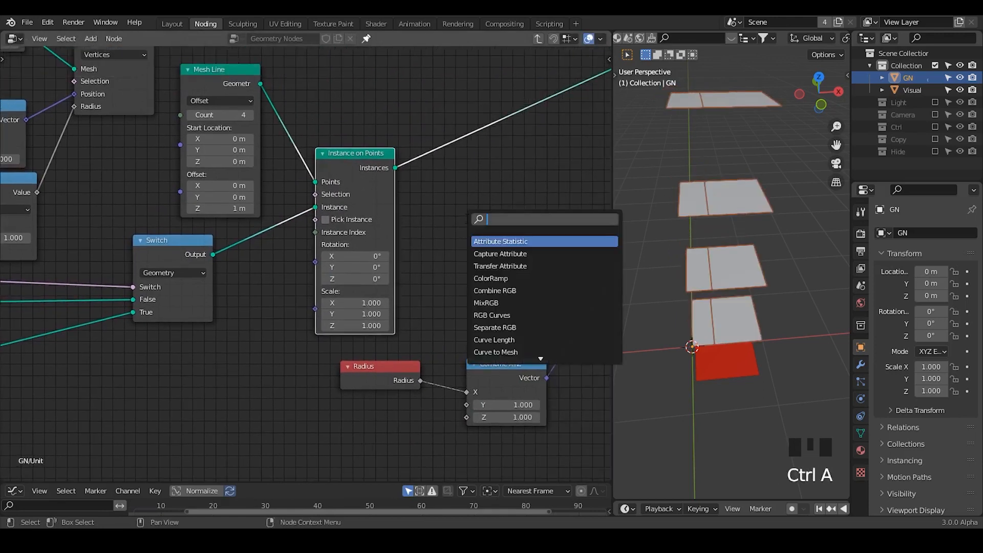
type("rotate inst")
key("Return")
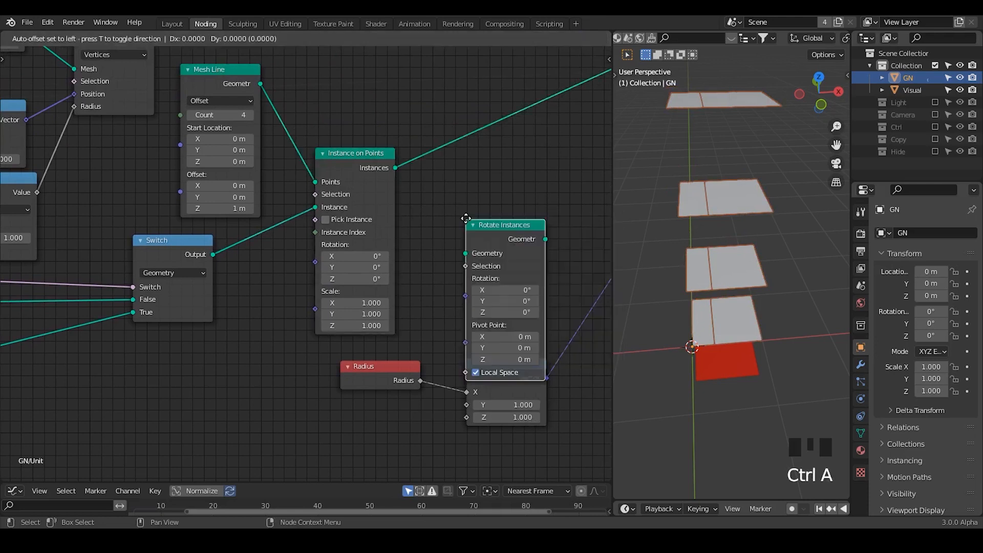
left_click(463, 118)
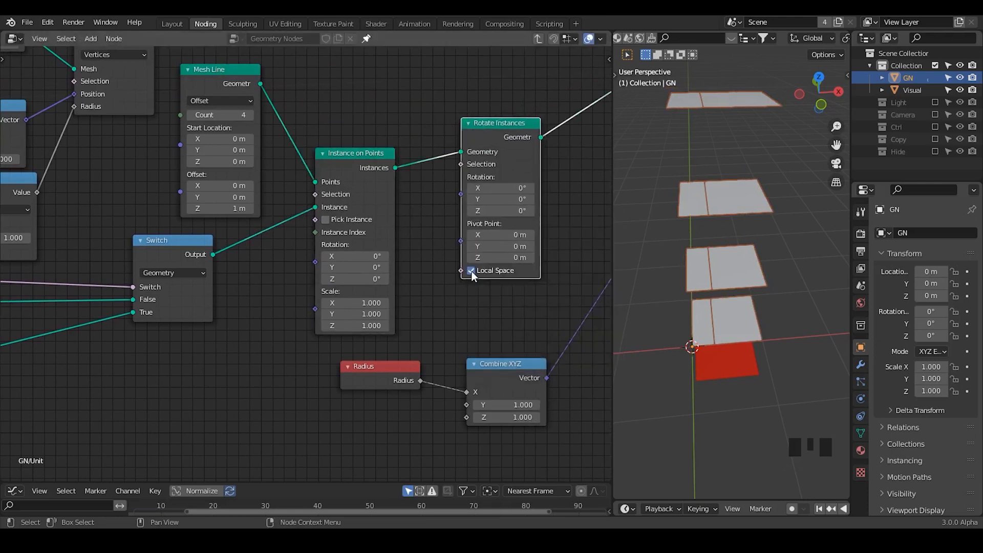
left_click(495, 272)
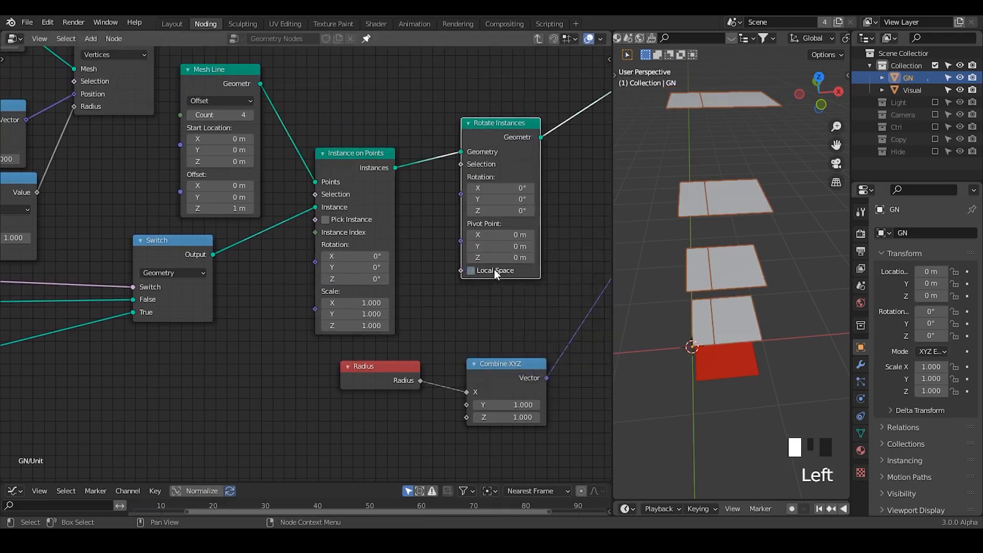
Shift the Radius and Combine XYZ nodes farther away from the Rotate Instances node.
left_click_drag(531, 336, 339, 403)
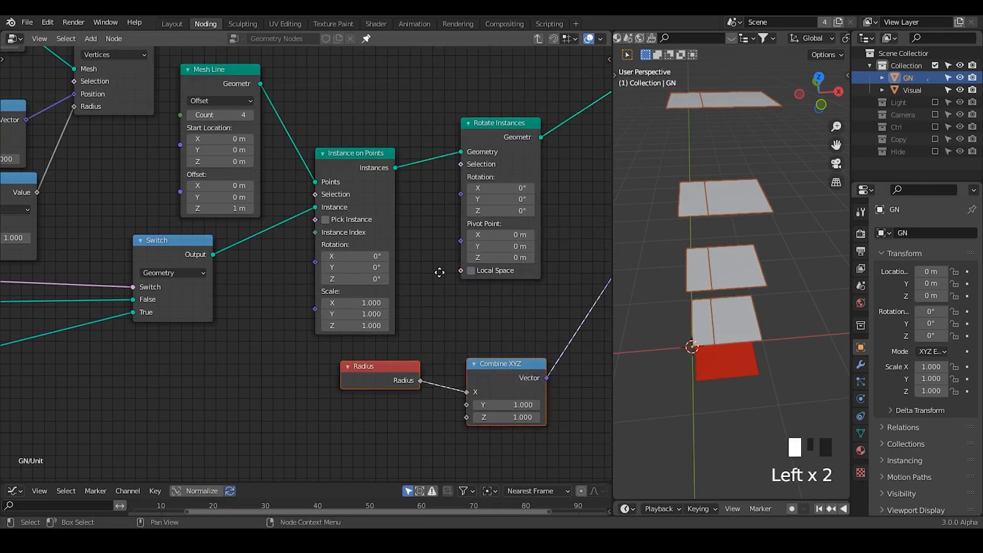
key("g")
left_click(499, 373)
left_click(499, 373)
Add a second Switch node below the Mesh Line and Instance on Points nodes.
middle_click_drag(283, 344, 413, 277)
scroll(413, 287, "down", 3)
key("ctrl+a")
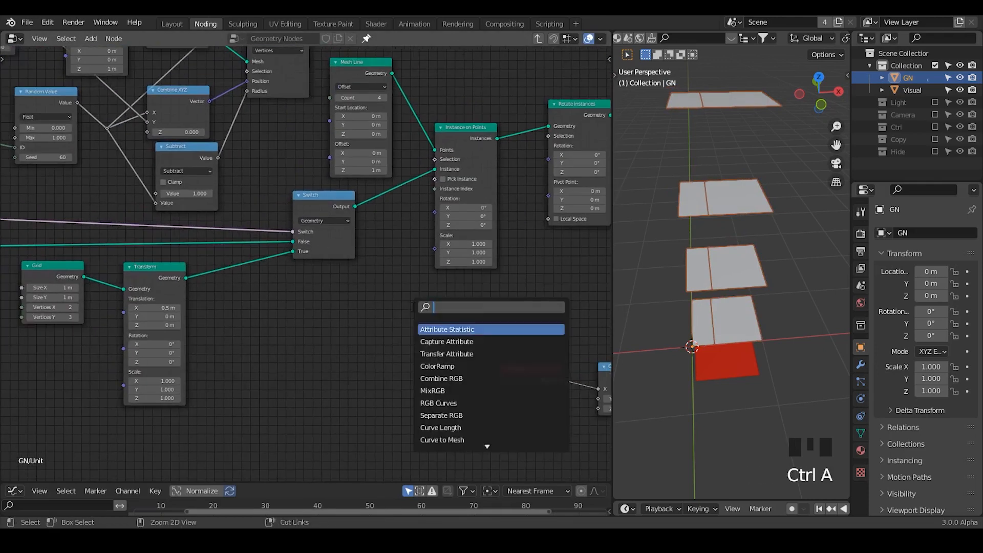
type("switch")
key("Return")
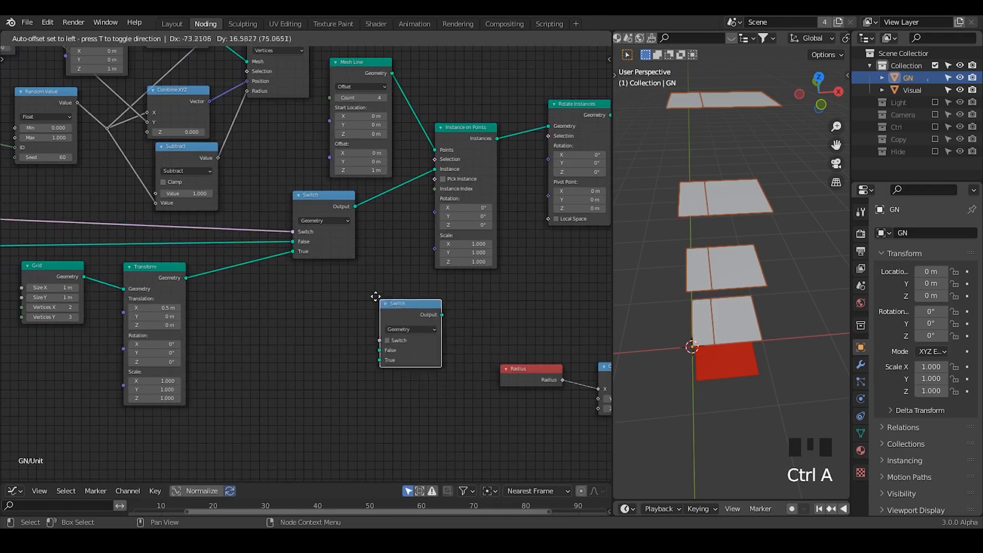
left_click(370, 293)
Connect the Equal node's output to the new Switch's Switch input and route the link through a reroute point beside the first Switch.
middle_click_drag(440, 372, 346, 272, "ctrl")
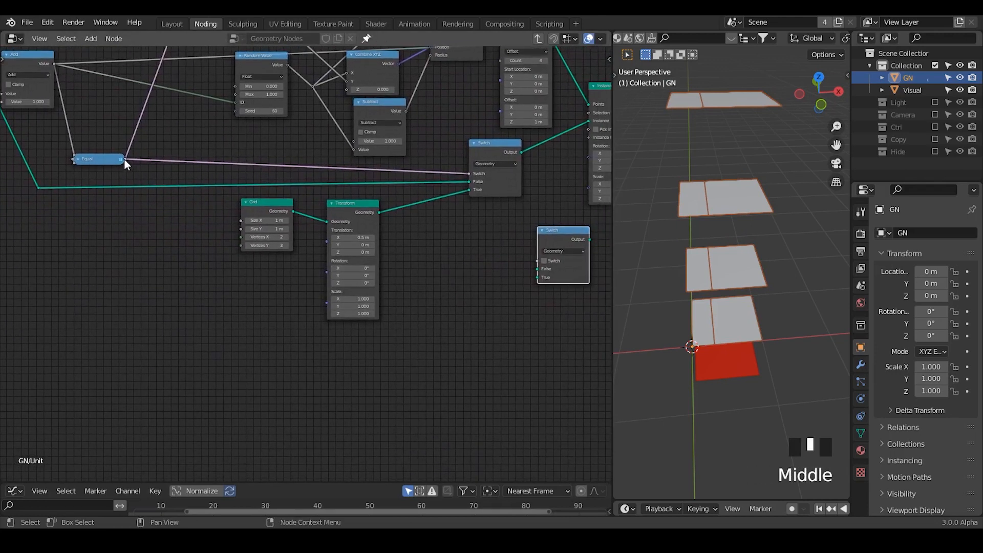
left_click_drag(125, 164, 538, 269)
middle_click_drag(479, 282, 314, 238)
right_click_drag(314, 237, 284, 300, "shift")
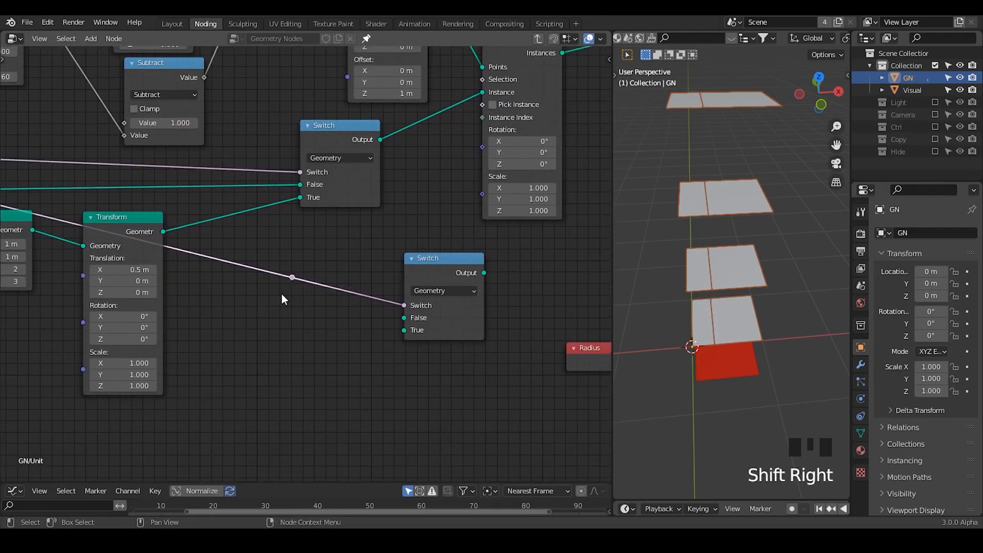
key("g")
left_click(393, 203)
middle_click_drag(415, 282, 380, 293)
left_click_drag(381, 294, 439, 272)
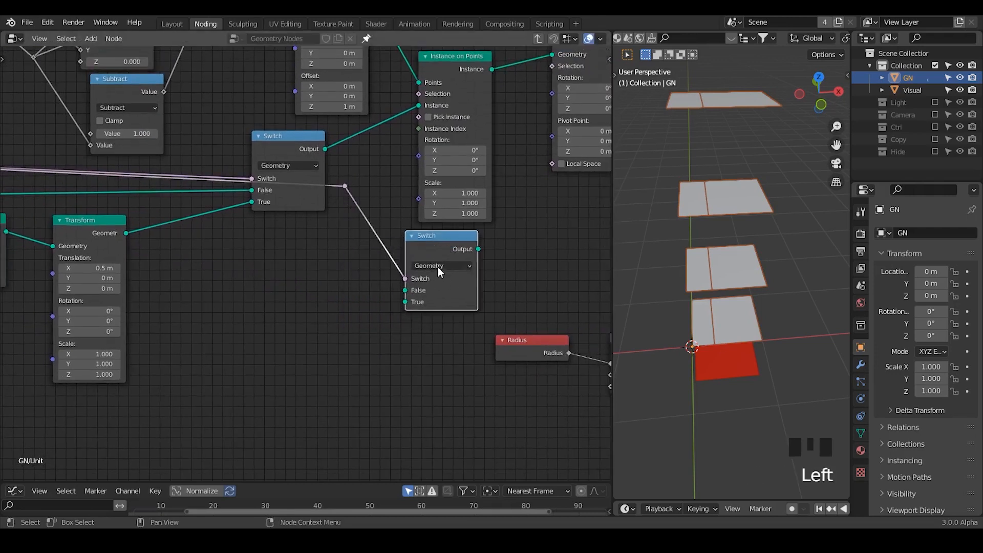
Change the new Switch's type to Vector and reconnect the reroute point to its Switch input.
left_click(437, 265)
left_click(437, 311)
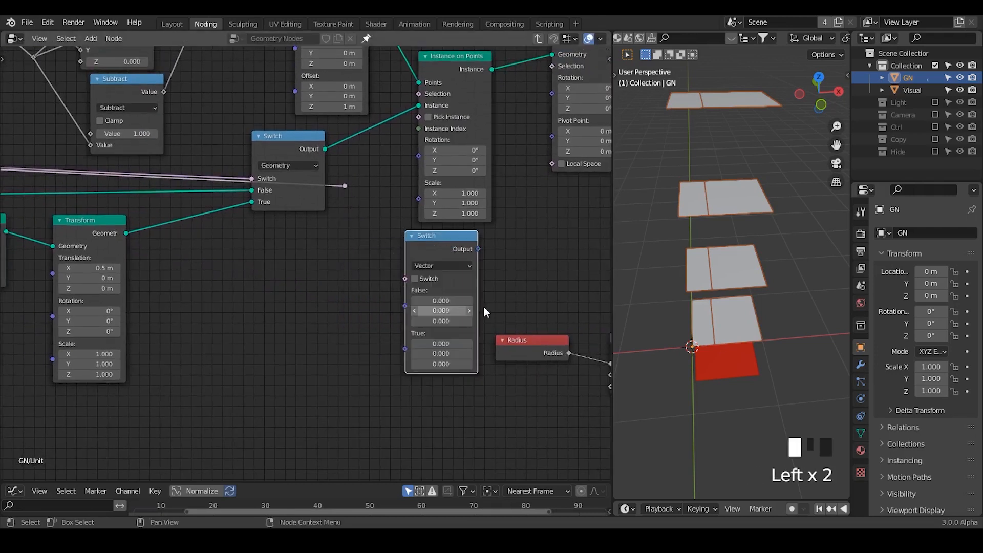
middle_click_drag(349, 188, 309, 183)
left_click_drag(305, 183, 365, 274)
left_click_drag(411, 233, 411, 218)
Collapse the Instance on Points node and connect the vector Switch's output to the Rotation input of Rotate Instances.
middle_click_drag(401, 83, 361, 123)
left_click(344, 91)
left_click(344, 91)
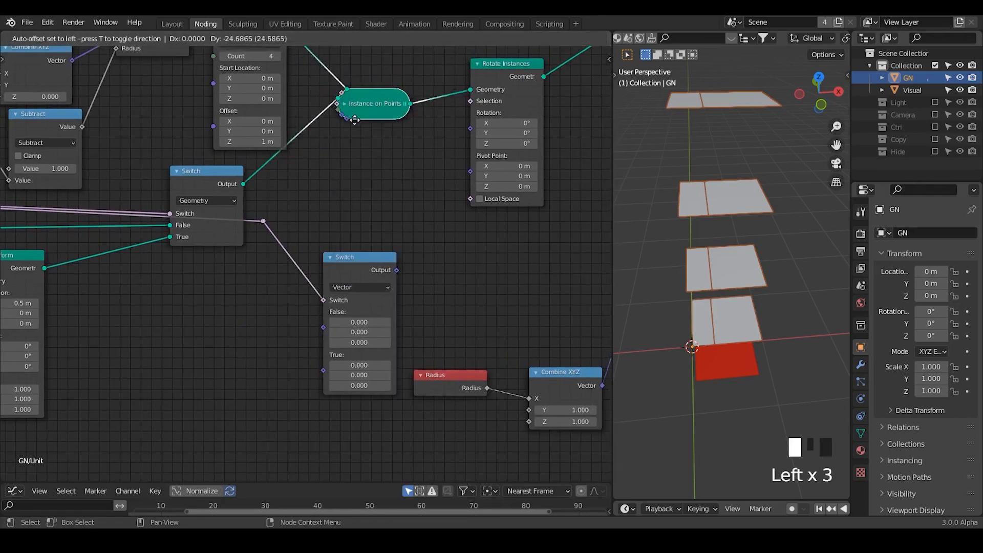
left_click_drag(397, 270, 472, 130)
Set the vector Switch's False Z value to 77.6 and the Rotate Instances pivot point to 0.5 m in X and Y.
left_click_drag(361, 268, 389, 274)
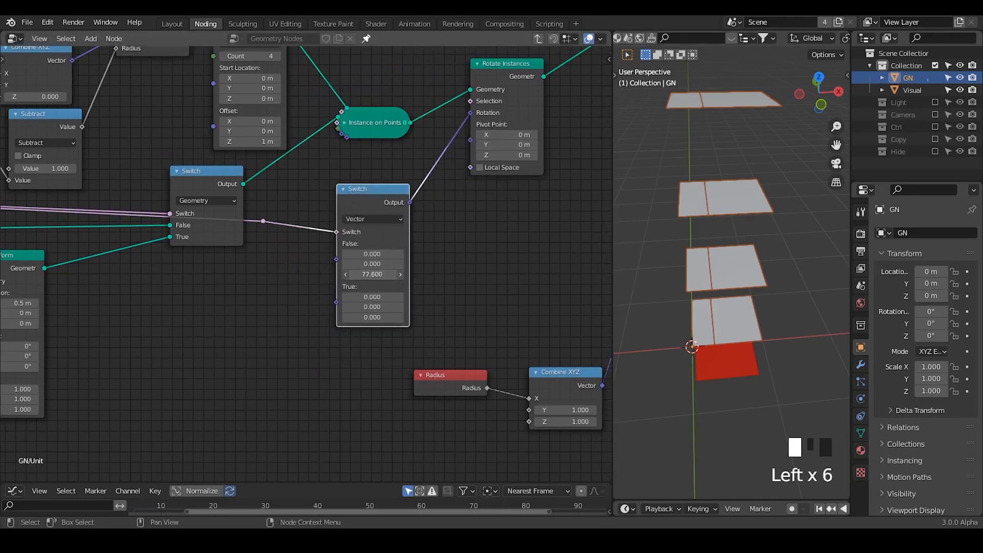
left_click(505, 135)
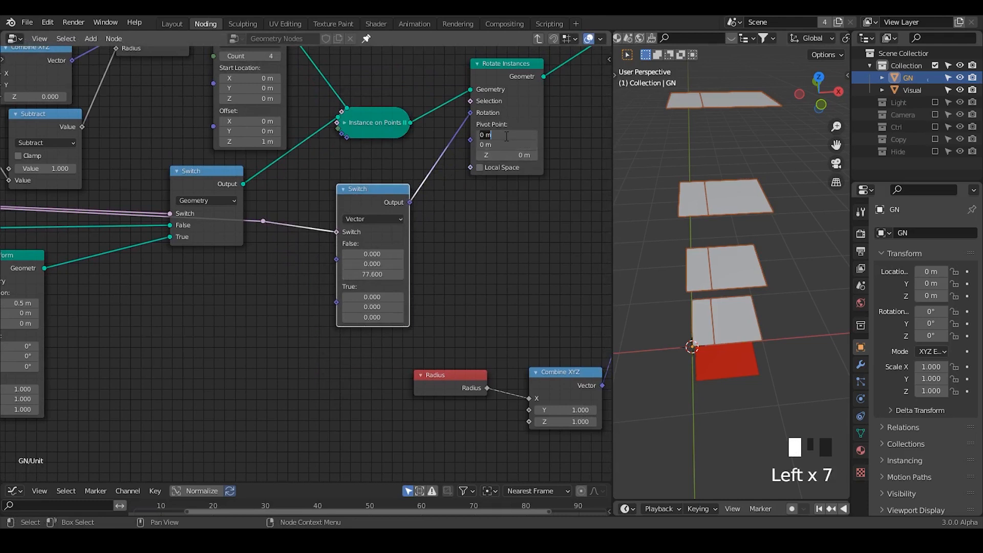
type("0.5")
key("Return")
middle_click_drag(444, 245, 401, 271)
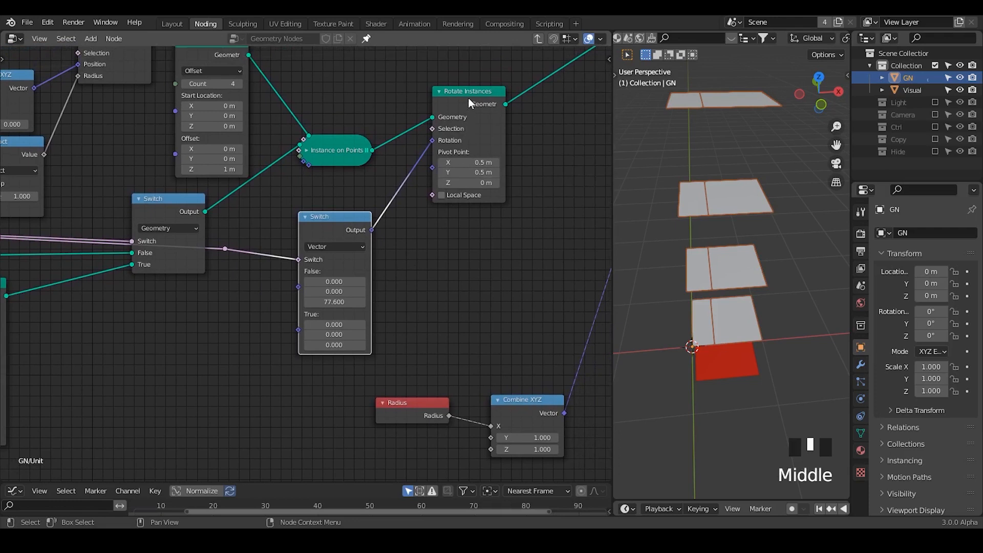
left_click_drag(468, 100, 470, 117)
Return to the main node tree and unmute the second Unit node.
middle_click_drag(382, 190, 298, 241)
middle_click_drag(711, 257, 710, 249)
key("Tab")
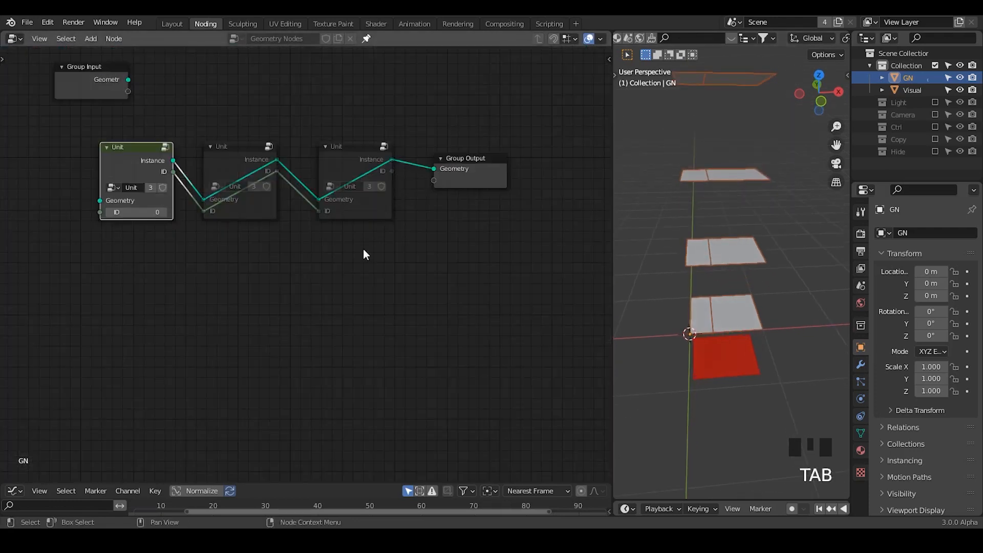
middle_click_drag(364, 252, 221, 165, "ctrl")
left_click(204, 131)
key("m")
middle_click_drag(640, 230, 709, 270)
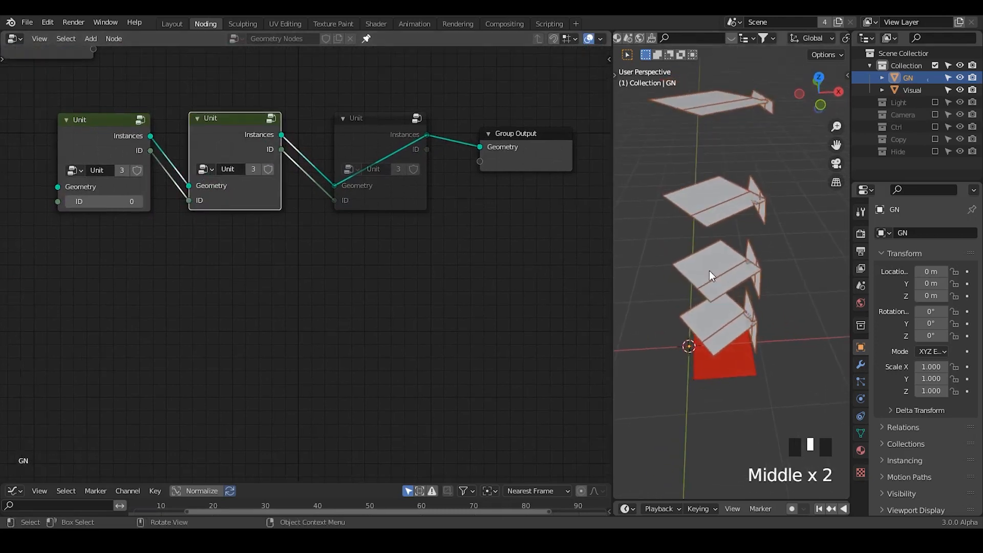
Enter the second Unit node's group and go to its vector Switch node.
key("Tab")
left_click(204, 134)
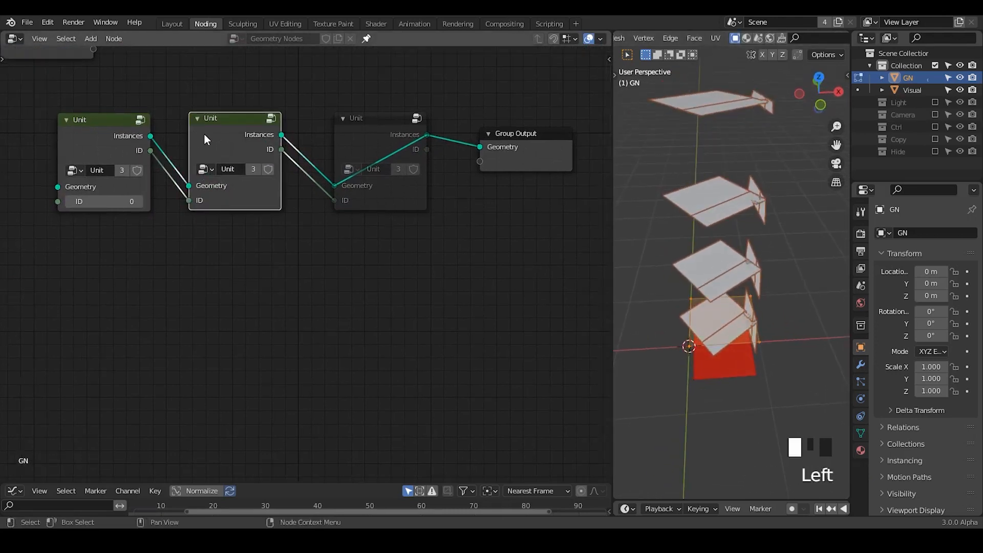
key("Tab")
middle_click_drag(340, 300, 425, 222)
middle_click_drag(286, 322, 323, 297)
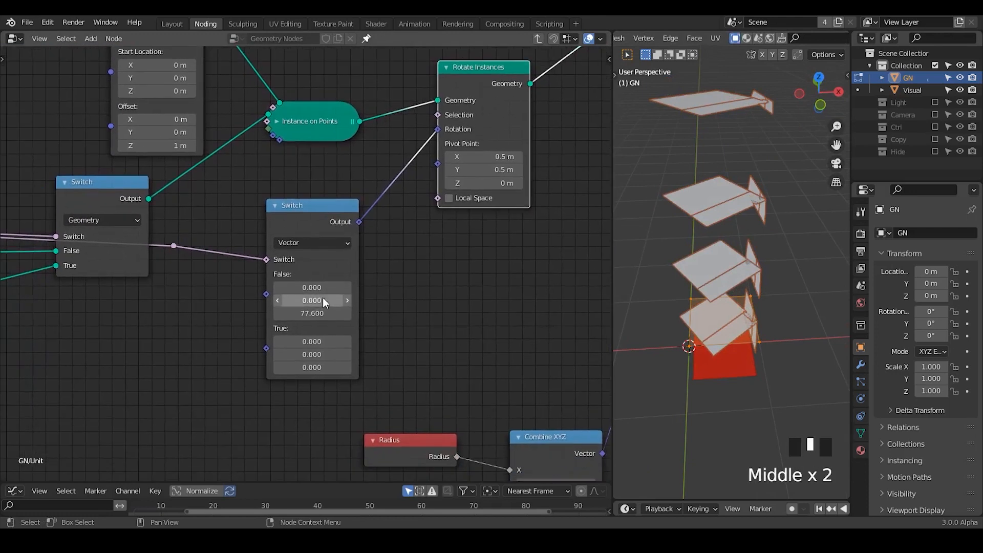
Try 90, 89.65 and 0 as the vector Switch's False Z value.
left_click(311, 313)
type("90")
key("Return")
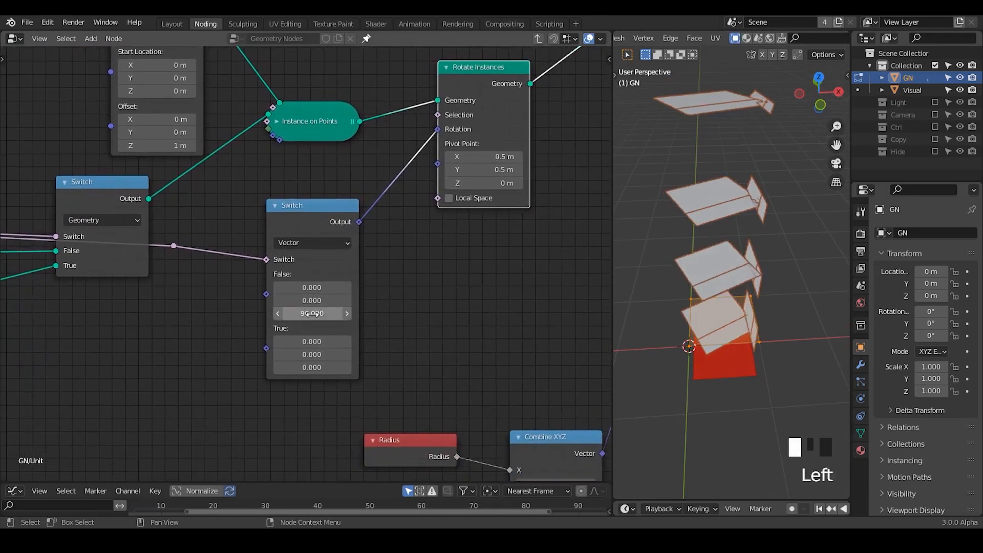
left_click_drag(312, 313, 307, 313)
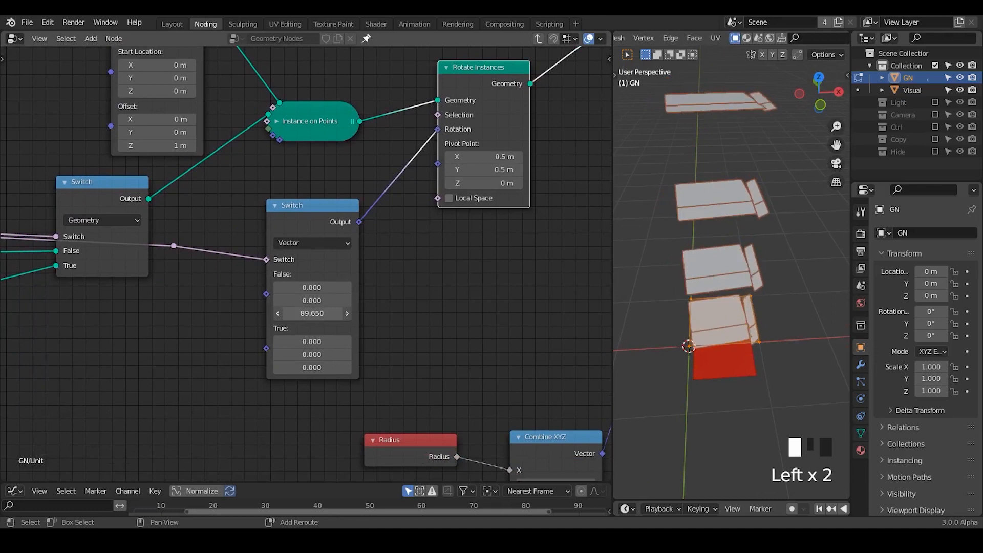
left_click(312, 314)
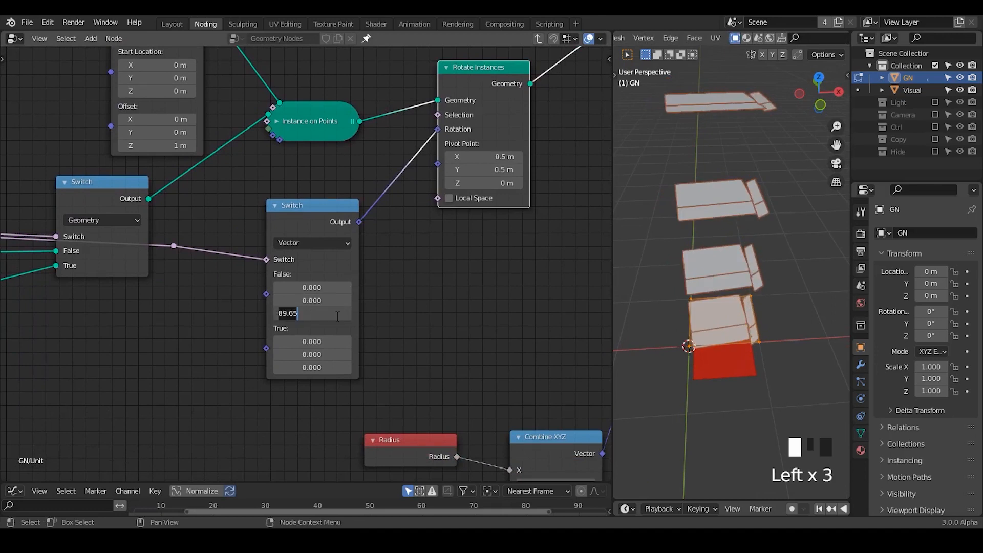
type("0")
key("Return")
Set the vector Switch's False Z value to pi/2 and return the GN object to Object Mode.
left_click(310, 315)
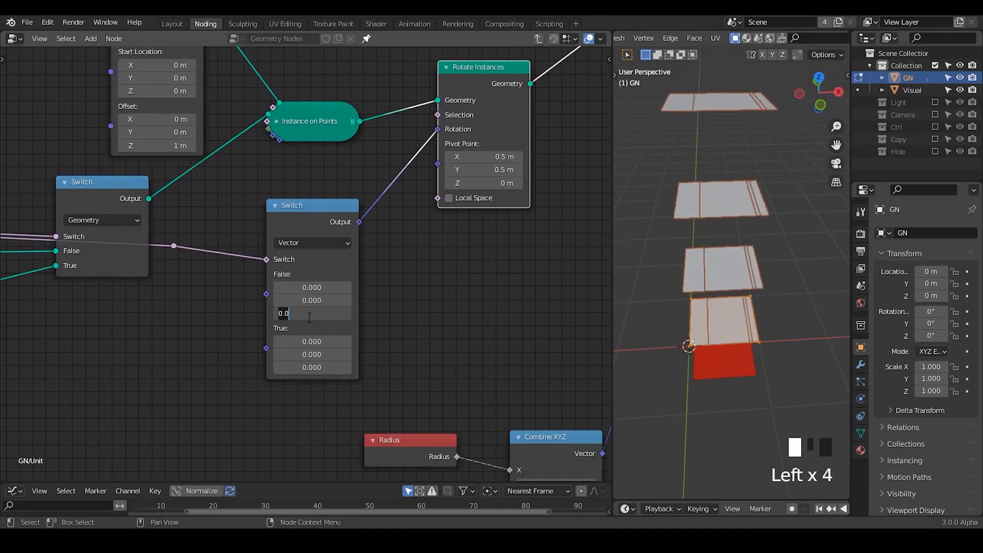
type("pi/2")
key("Return")
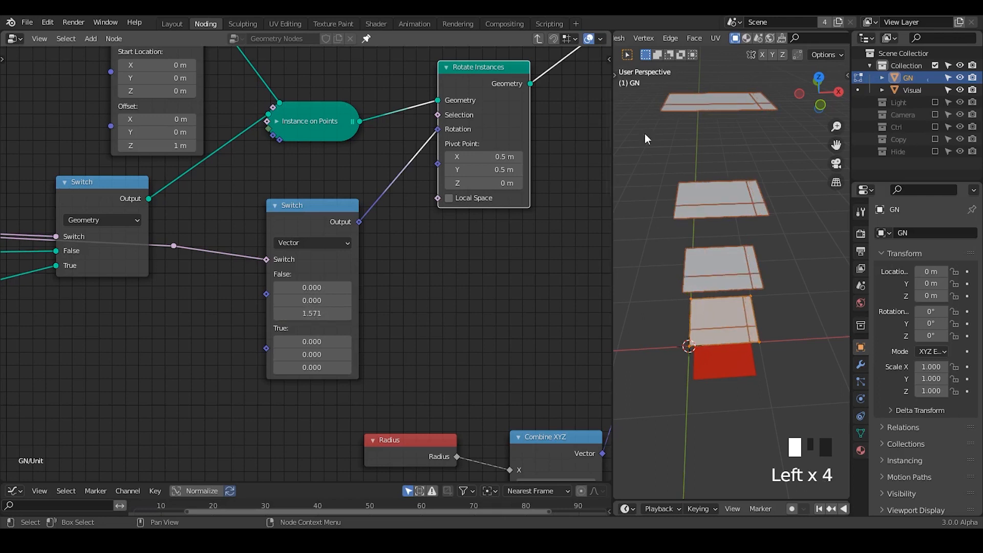
middle_click_drag(665, 273, 665, 275)
middle_click_drag(273, 331, 315, 300)
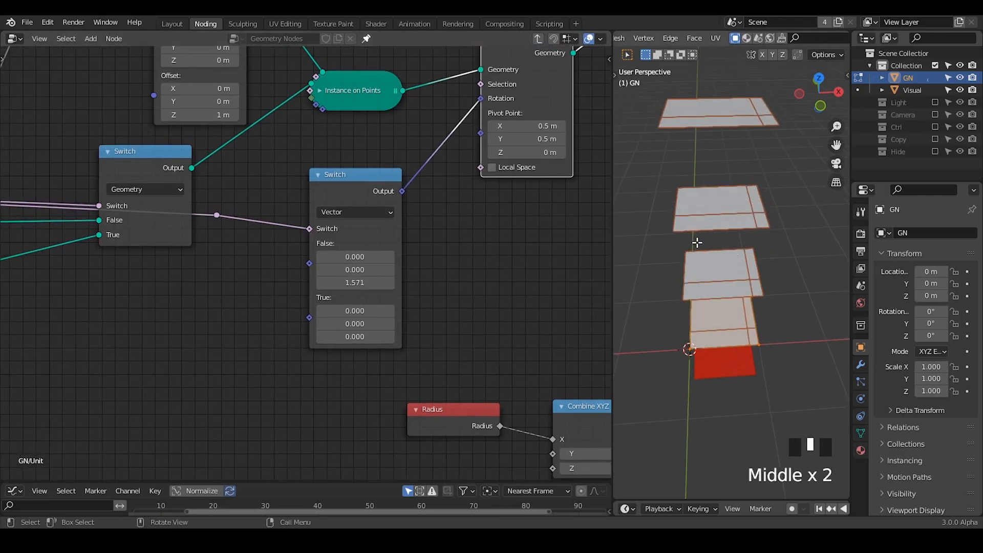
key("Tab")
Disconnect the vector Switch from the Rotation input of Rotate Instances and reconnect it.
middle_click_drag(361, 275, 381, 263)
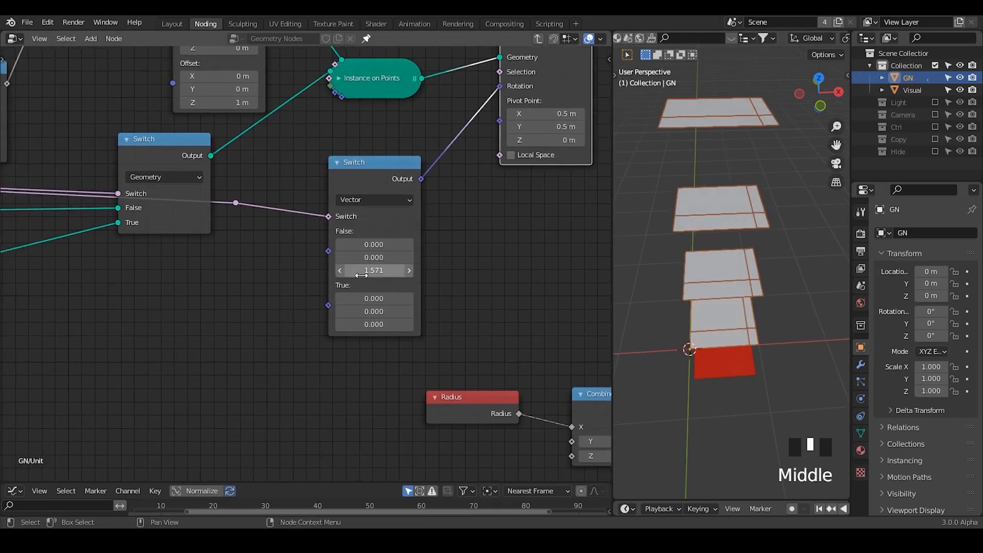
left_click_drag(513, 86, 557, 103)
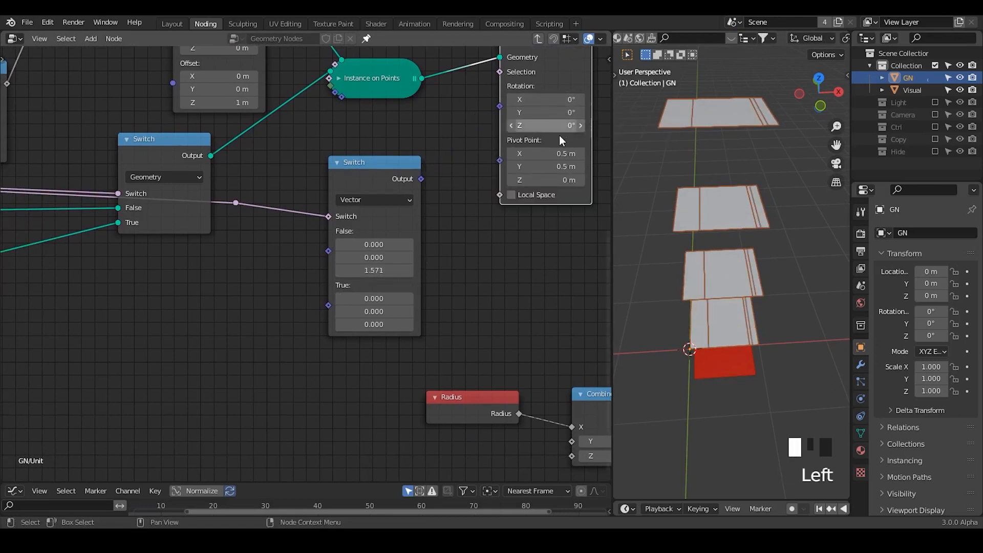
left_click_drag(421, 179, 499, 106)
Add a G_Float Range node below the geometry Switch and set its Step/Stop value to pi/2.
middle_click_drag(258, 269, 323, 239)
key("ctrl+a")
type("float range")
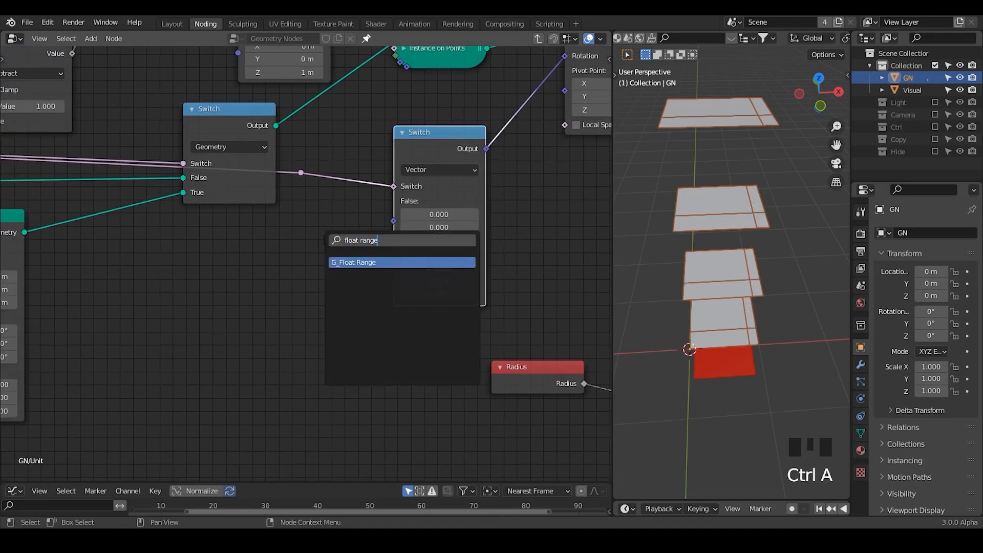
key("Return")
left_click(140, 242)
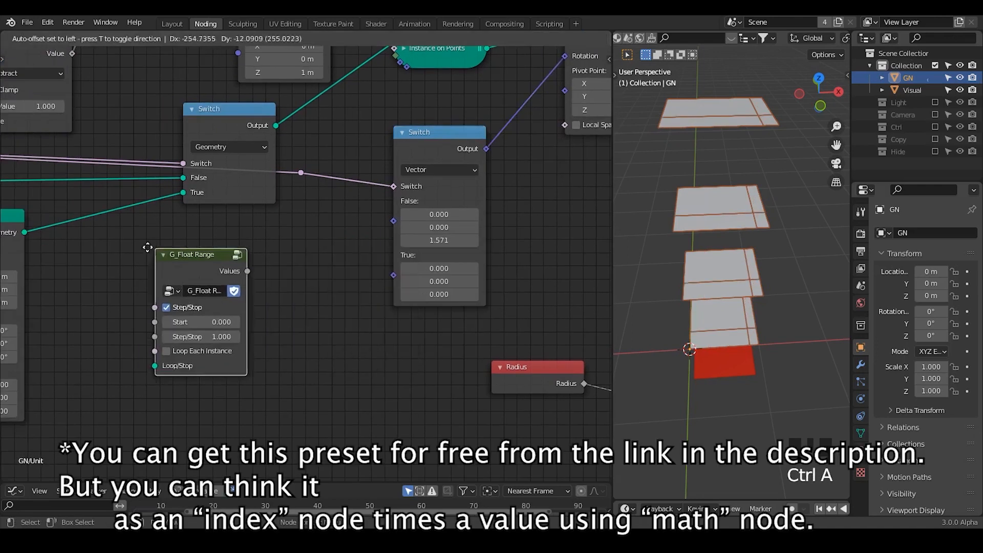
double_click(196, 330)
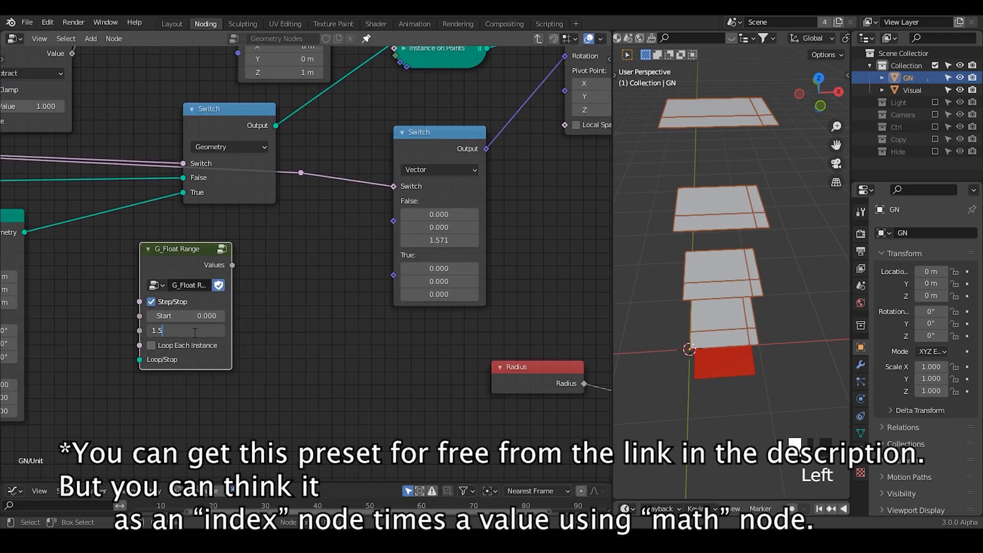
key("BackSpace")
key("BackSpace")
type("pi/2")
key("Return")
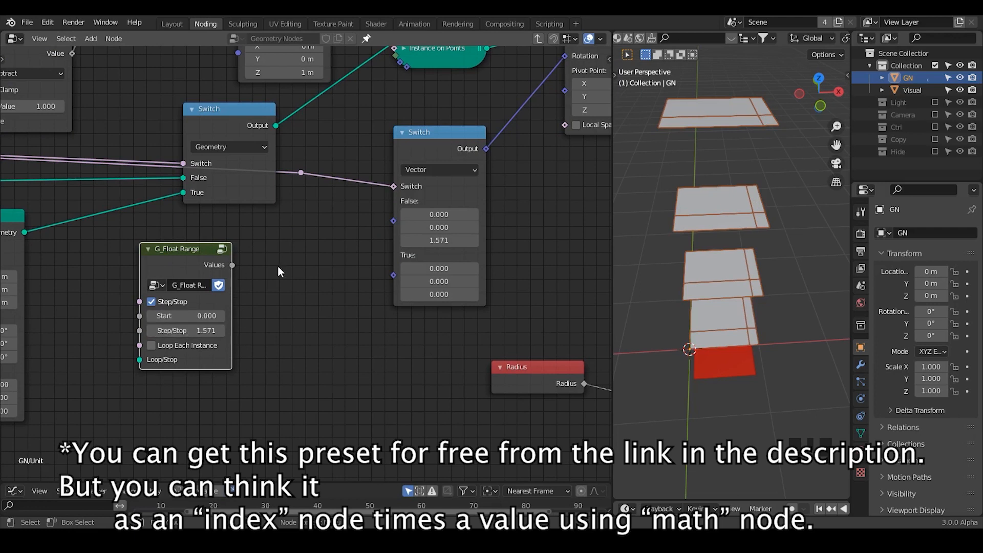
Add a Combine XYZ node between the G_Float Range node and the vector Switch.
key("ctrl+a")
type("combine")
key("Down")
key("Return")
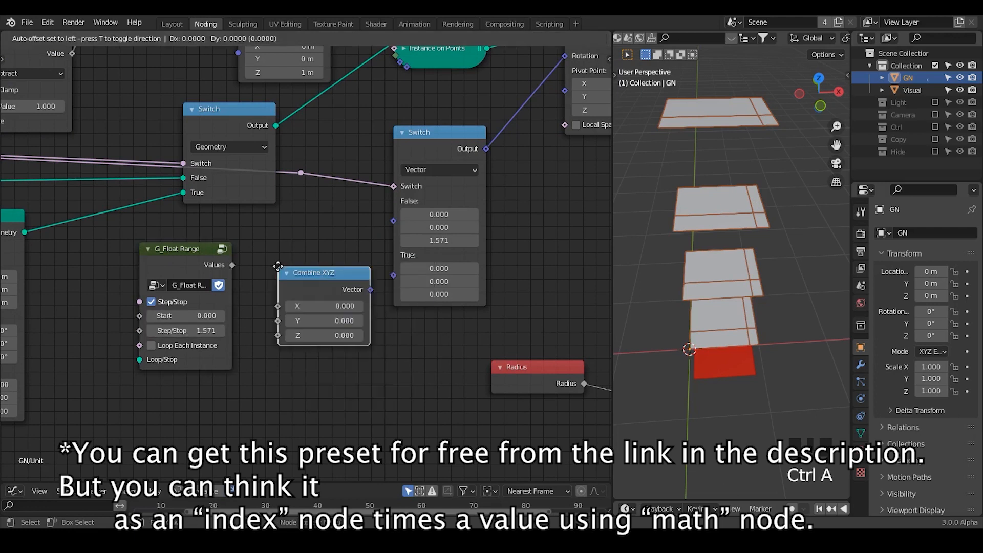
left_click(277, 226)
Connect the G_Float Range values to the Z input of Combine XYZ and its vector to the Switch's False input.
left_click_drag(223, 258, 276, 288)
left_click_drag(315, 236, 394, 221)
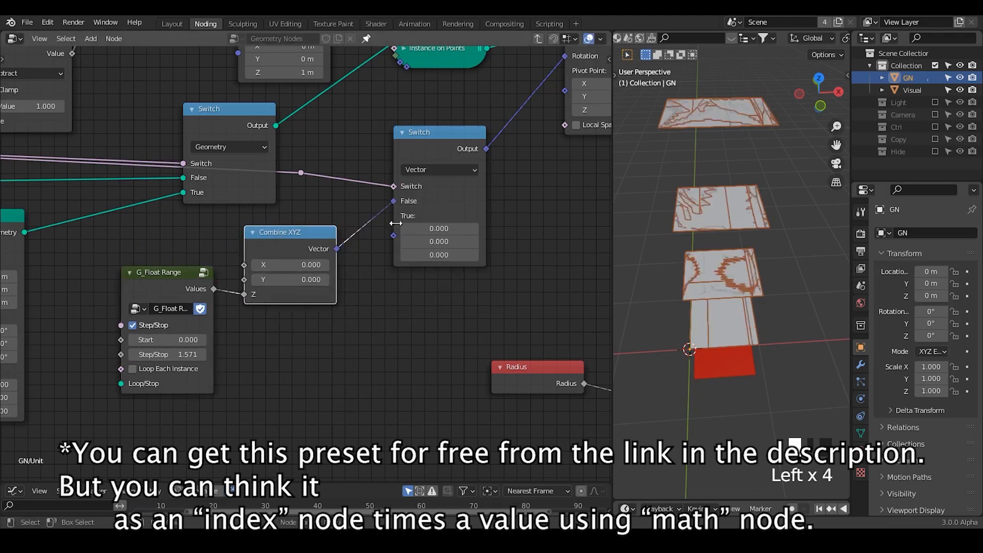
mouse_move(745, 307)
middle_mouse_down()
mouse_move(748, 285)
mouse_move(747, 295)
middle_mouse_up()
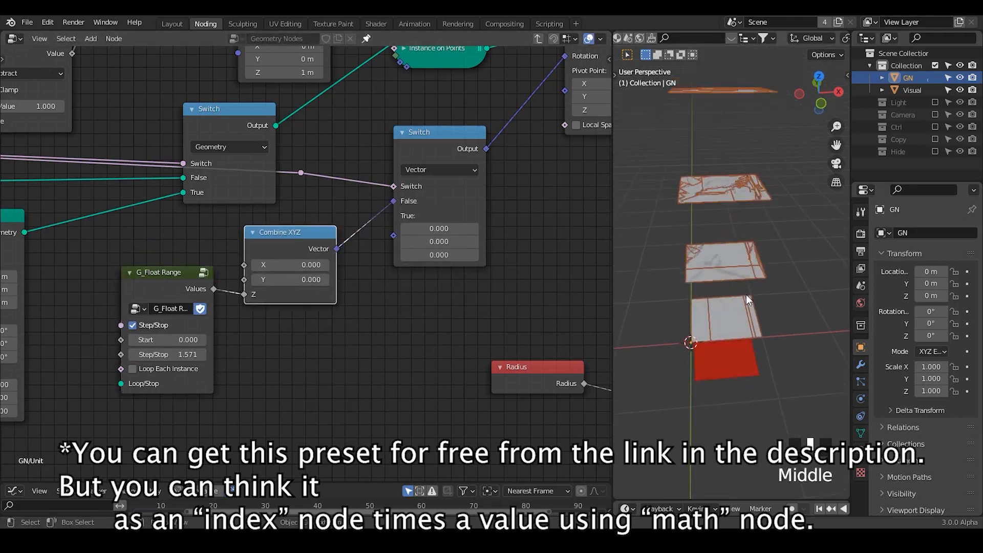
left_click_drag(314, 245, 321, 241)
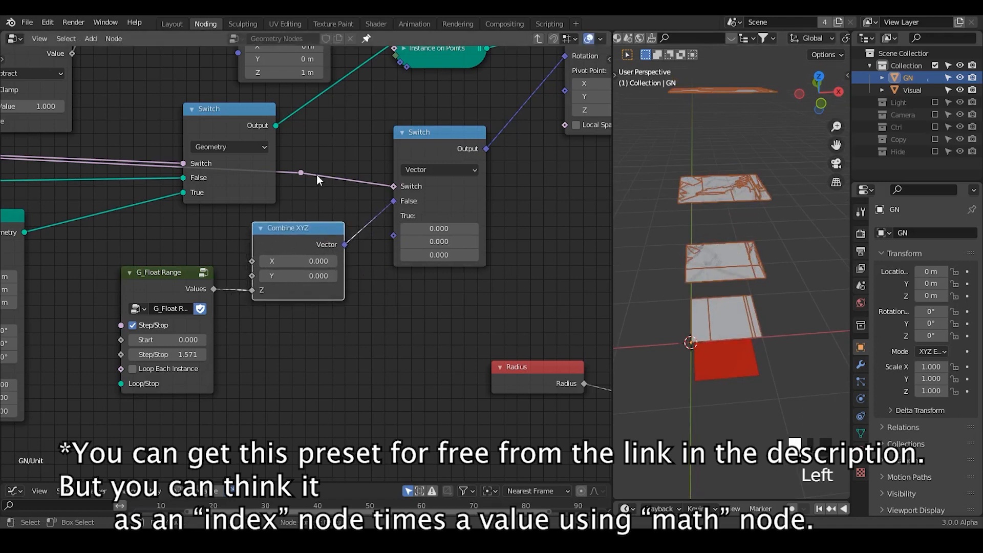
Enable Pick Instance on the Instance on Points node that feeds the Group Output.
left_click(288, 192)
middle_click_drag(483, 210, 427, 258)
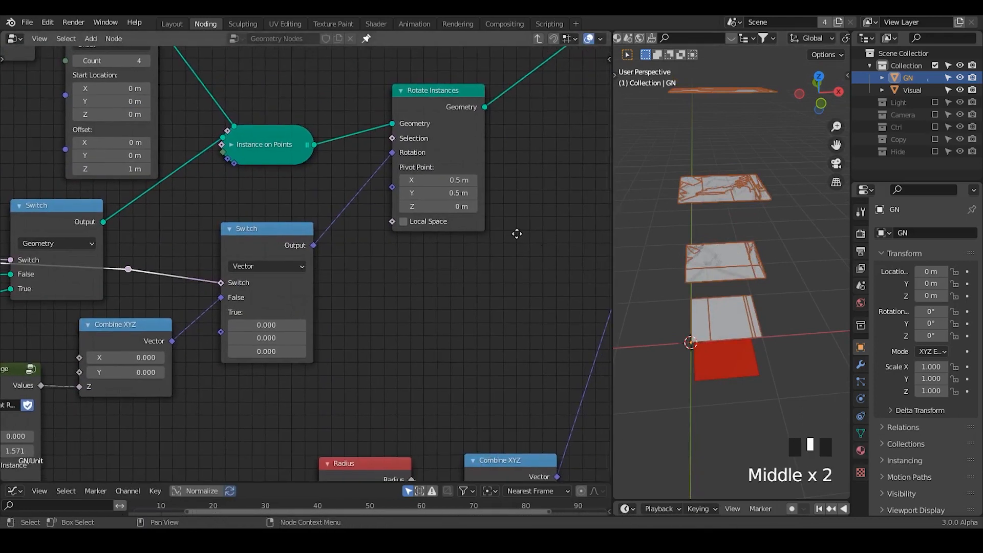
mouse_move(516, 233)
middle_mouse_down()
mouse_move(534, 207)
mouse_move(527, 221)
middle_mouse_up()
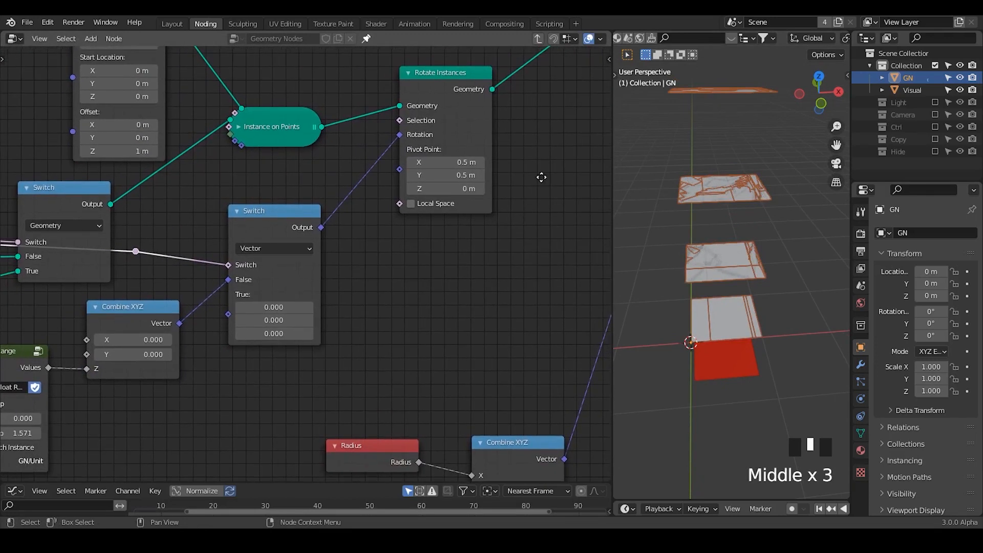
middle_click_drag(541, 178, 399, 202)
left_click(427, 163)
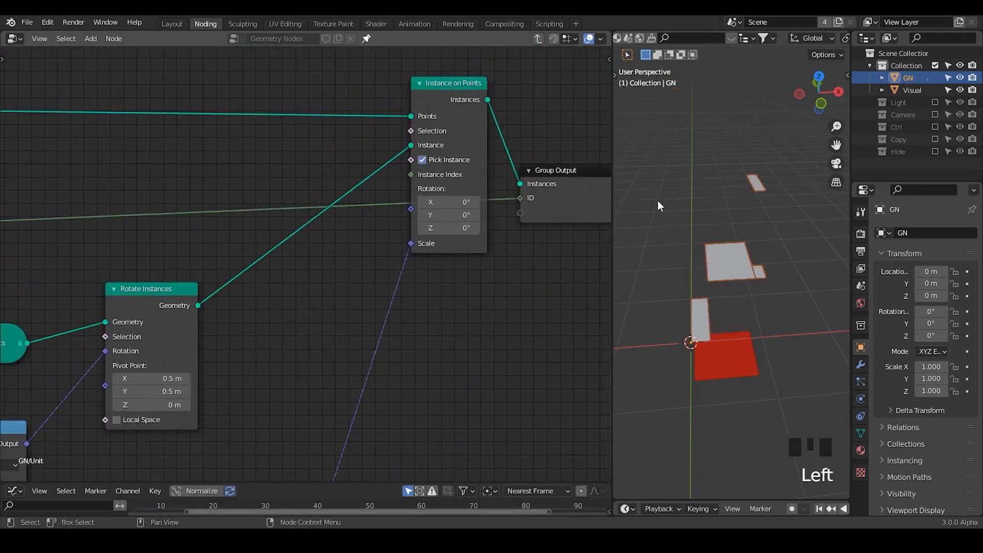
middle_click_drag(754, 297, 749, 331)
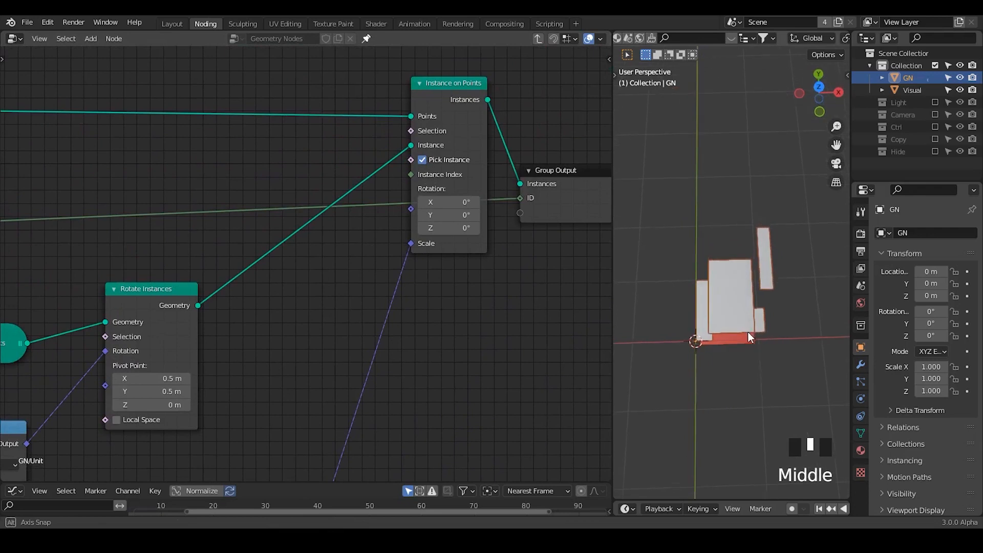
left_click(821, 87)
middle_click_drag(755, 295, 752, 174, "ctrl")
Set the Mesh Line's Z offset to 0 m and show the panels in top orthographic view.
middle_click_drag(22, 230, 266, 208)
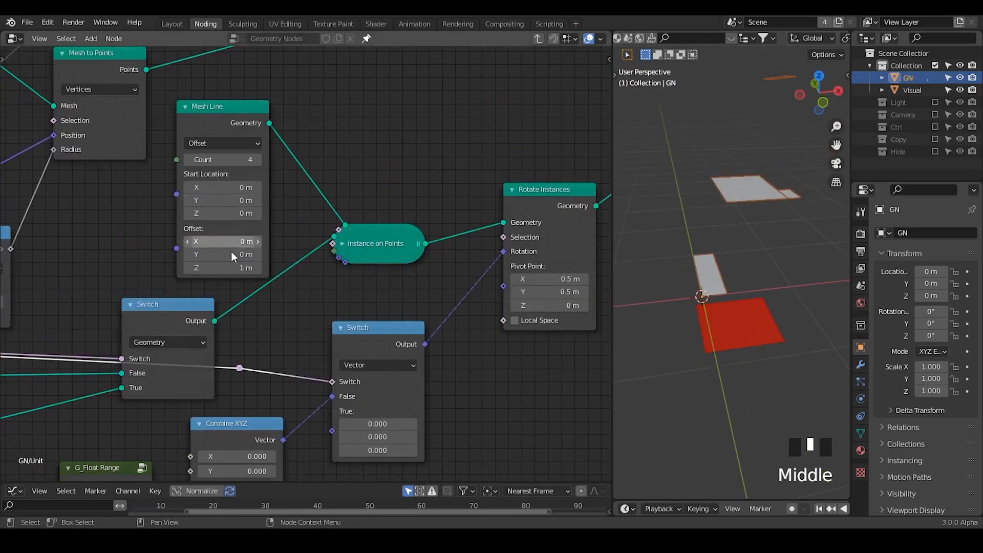
left_click(230, 270)
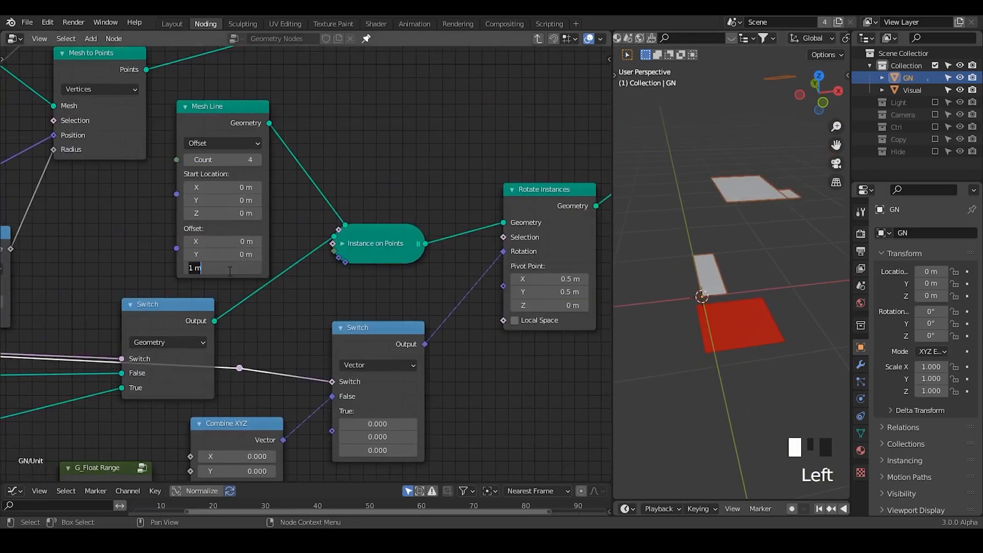
type("0")
key("Return")
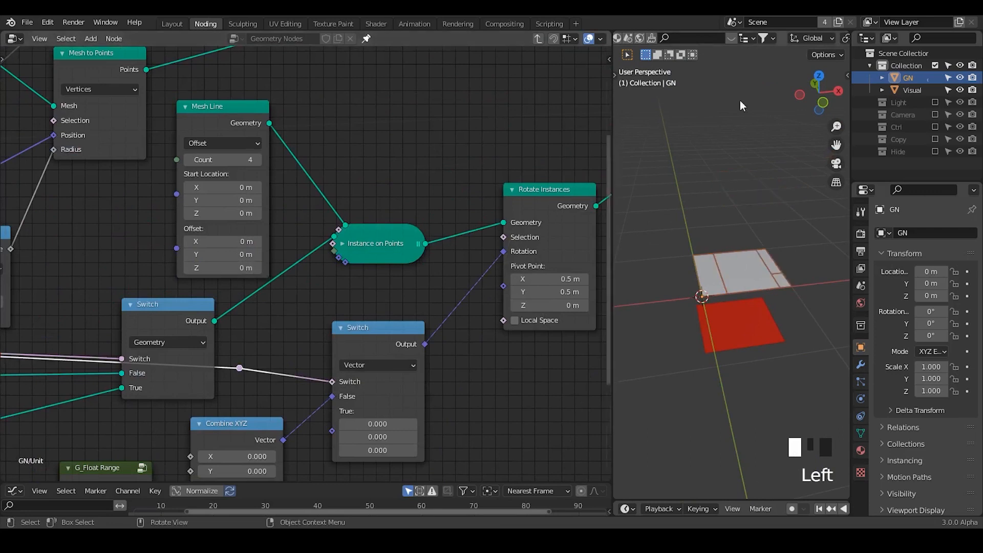
key("KP_5")
left_click(821, 78)
middle_click_drag(770, 294, 770, 254, "ctrl")
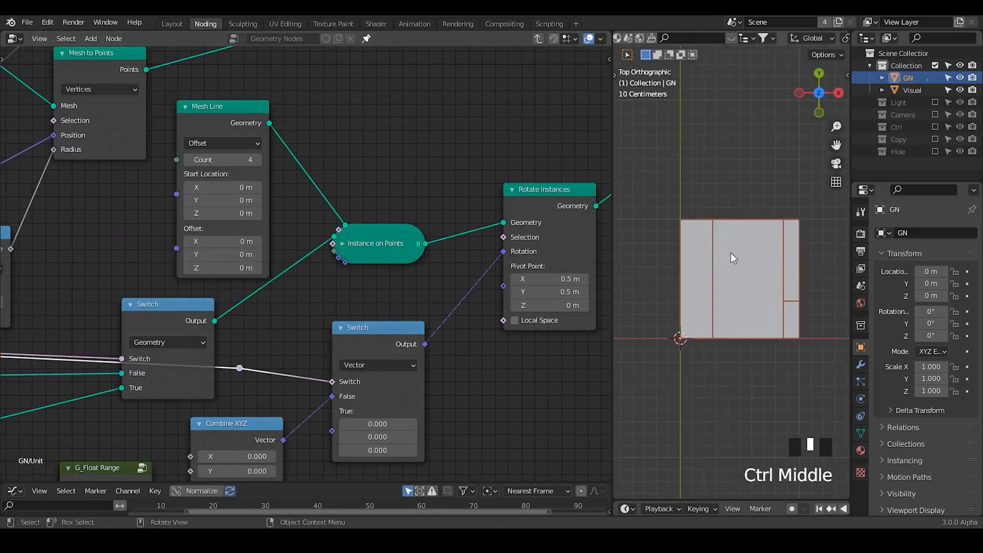
Return to the main node tree and unmute the third Unit node.
key("Tab")
left_click(363, 130)
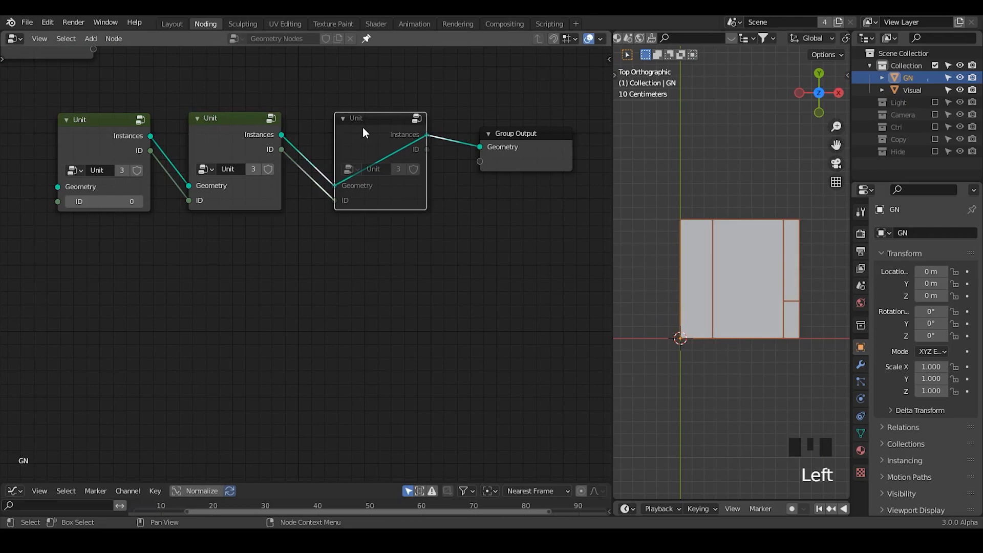
key("m")
left_click(366, 133)
Duplicate the third Unit node into the link before the Group Output and connect the ID sockets of both.
key("shift+d")
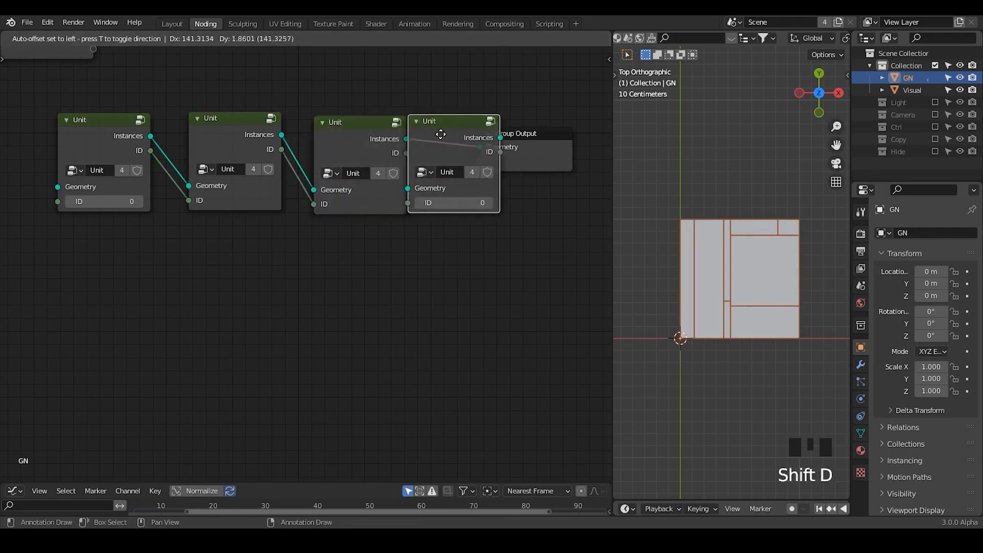
left_click(366, 135)
key("f")
middle_click_drag(457, 250, 332, 269)
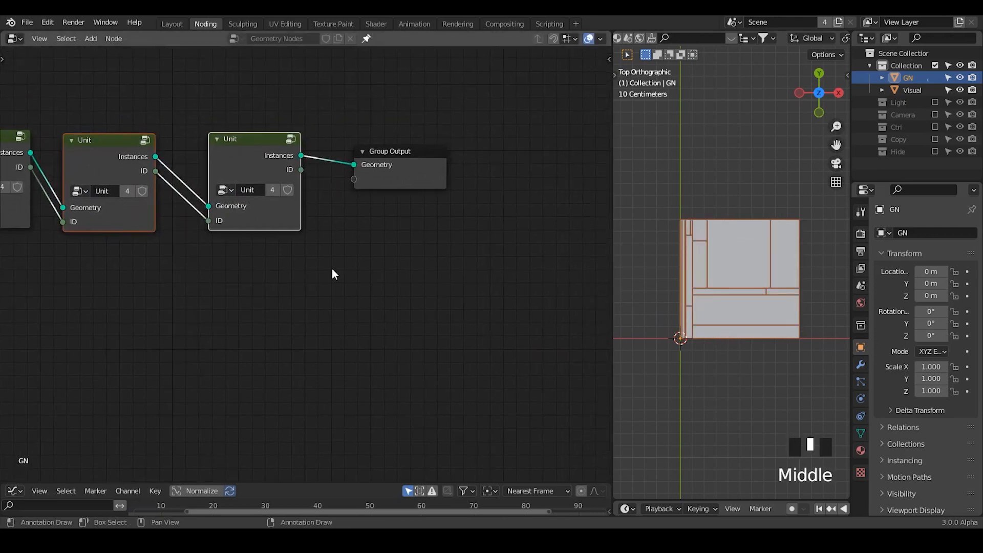
Move the Group Output further along and insert a fifth Unit node before it, with its ID linked to the fourth.
left_click(412, 178)
left_click_drag(411, 178, 476, 166)
left_click(222, 174)
key("shift+d")
left_click(286, 169)
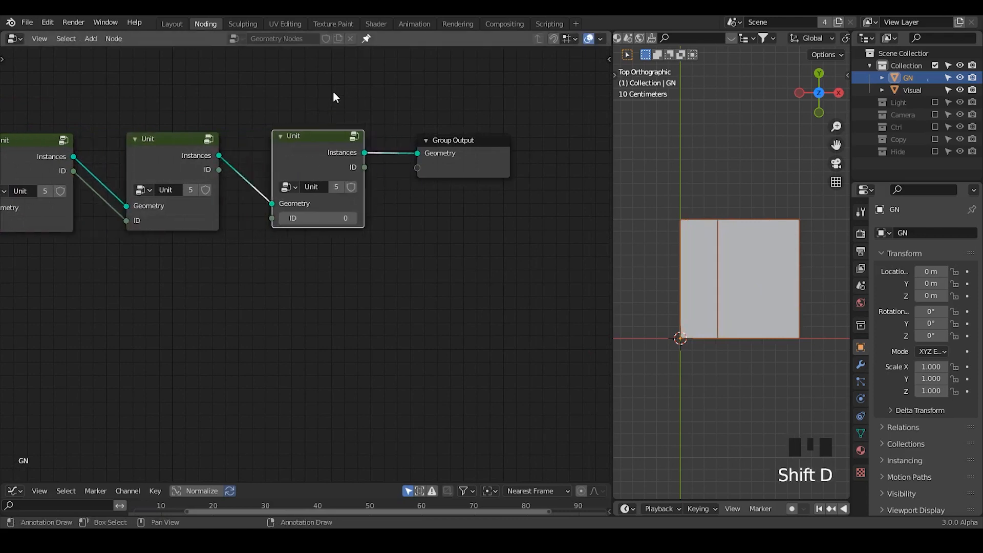
key("f")
Open the first Unit group for editing and add a Random Value node near the G_Float Range node.
middle_click_drag(193, 302, 371, 277)
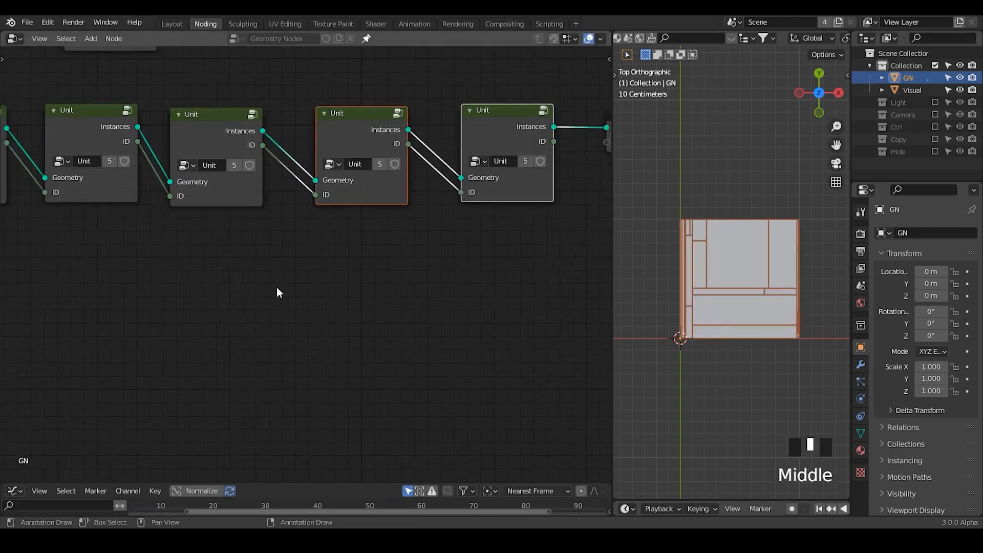
middle_click_drag(276, 288, 341, 282)
left_click(129, 131)
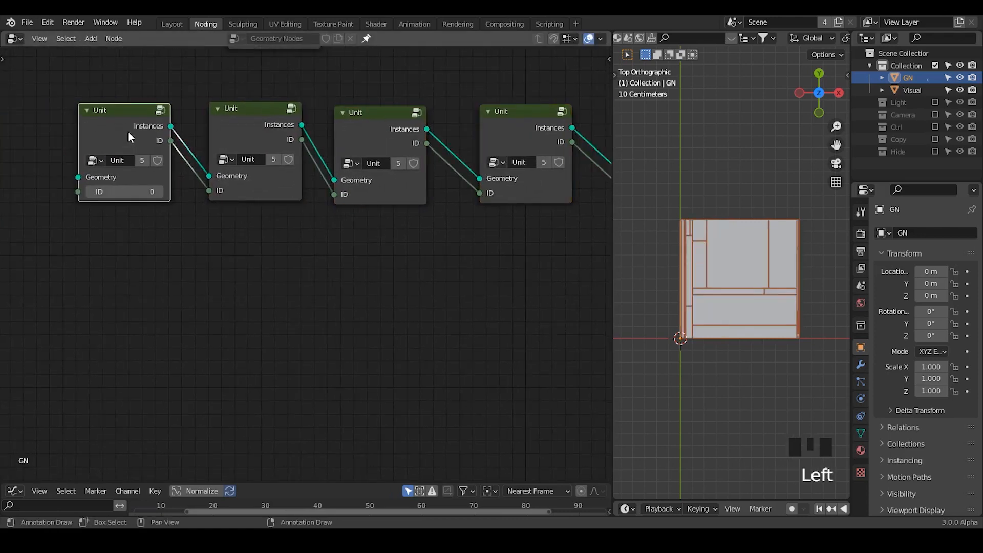
key("Tab")
middle_click_drag(189, 359, 314, 292)
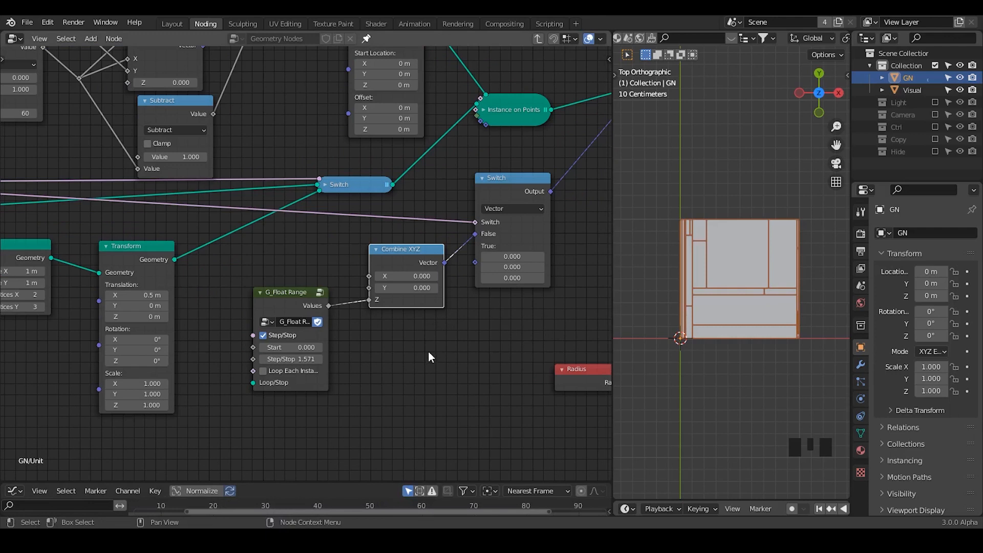
key("ctrl+a")
type("random")
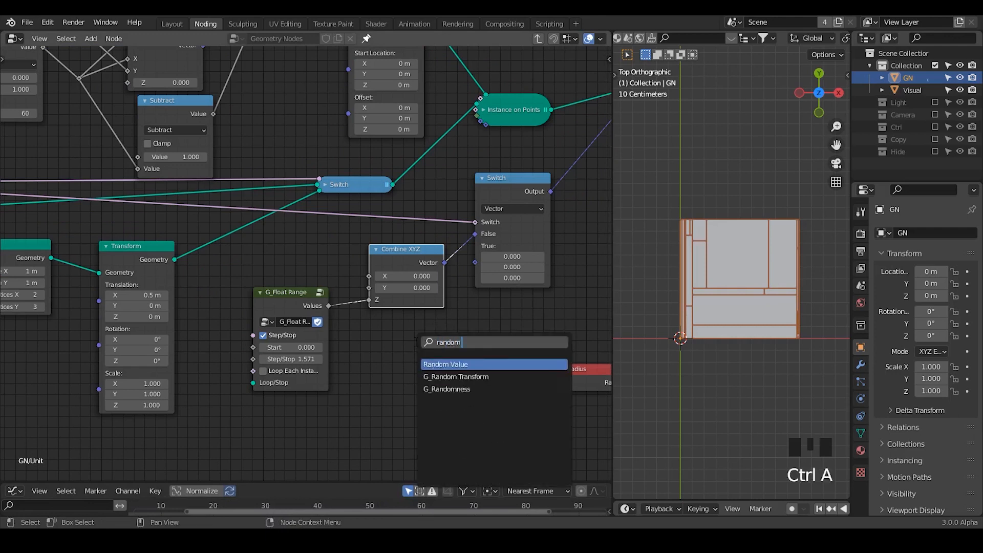
key("Return")
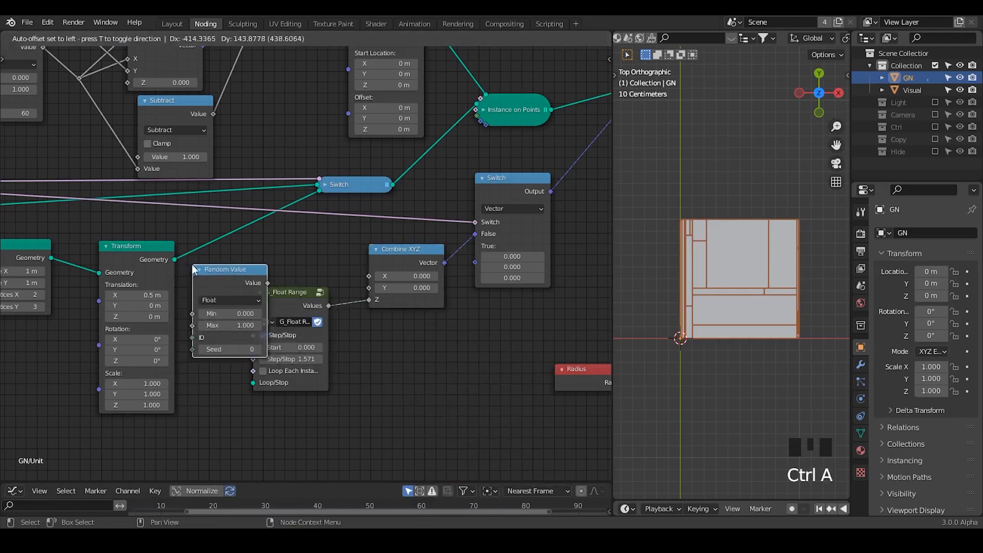
left_click(191, 266)
Move the Grid and Transform nodes apart from the Random Value and link the Add node's value to the new Random Value's ID.
middle_click_drag(337, 261, 612, 231)
left_click_drag(312, 220, 185, 229)
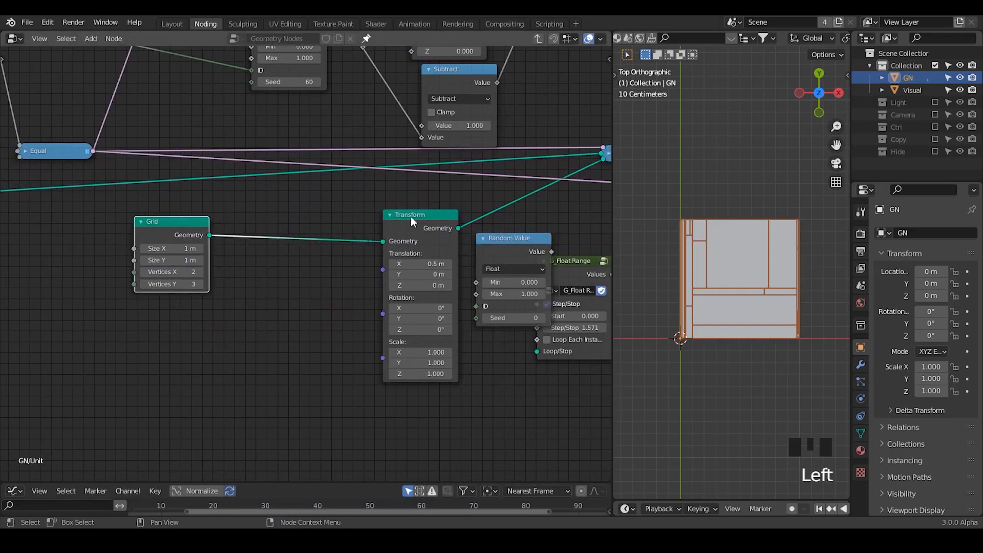
left_click_drag(411, 217, 350, 223)
middle_click_drag(284, 195, 273, 239, "ctrl")
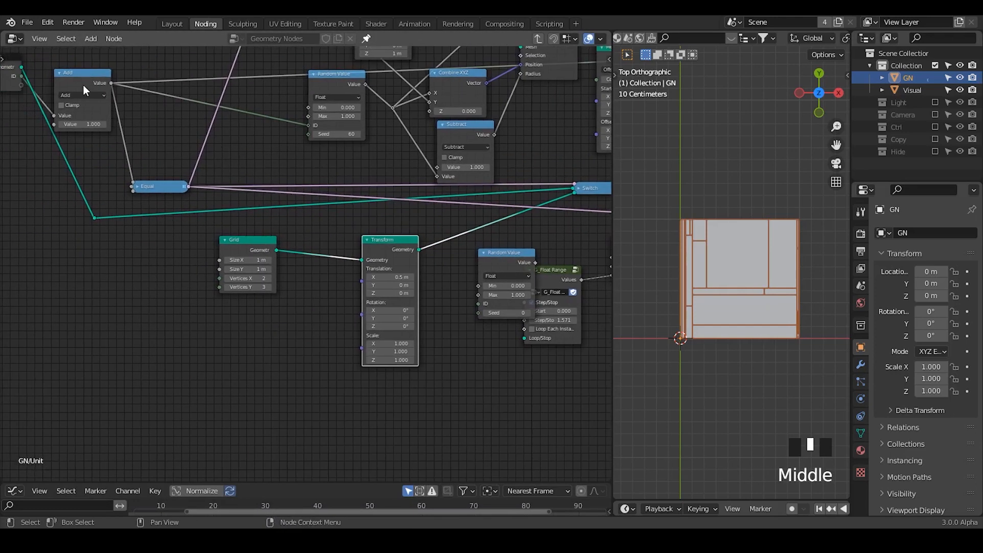
left_click_drag(111, 83, 481, 305)
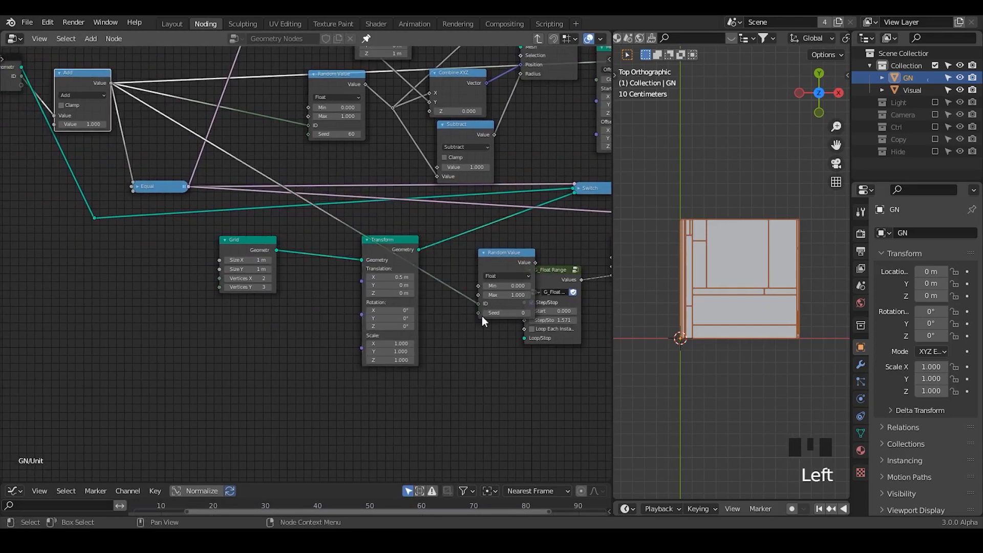
Separate the G_Float Range and Random Value nodes and set the Random Value's Max to 10000.
middle_click_drag(512, 354, 322, 221)
left_click_drag(323, 221, 353, 310)
left_click_drag(205, 177, 183, 183)
left_click(215, 259)
type("100")
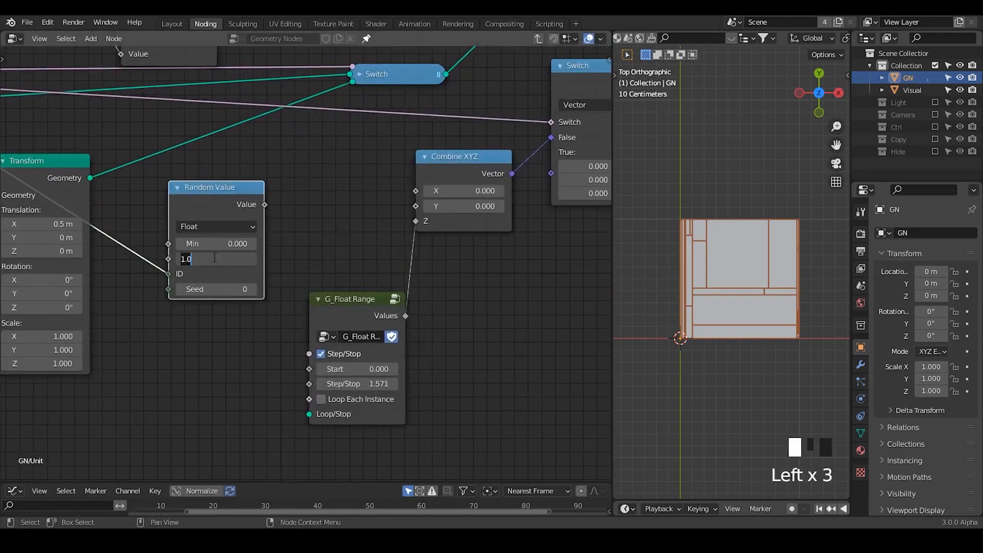
key("Return")
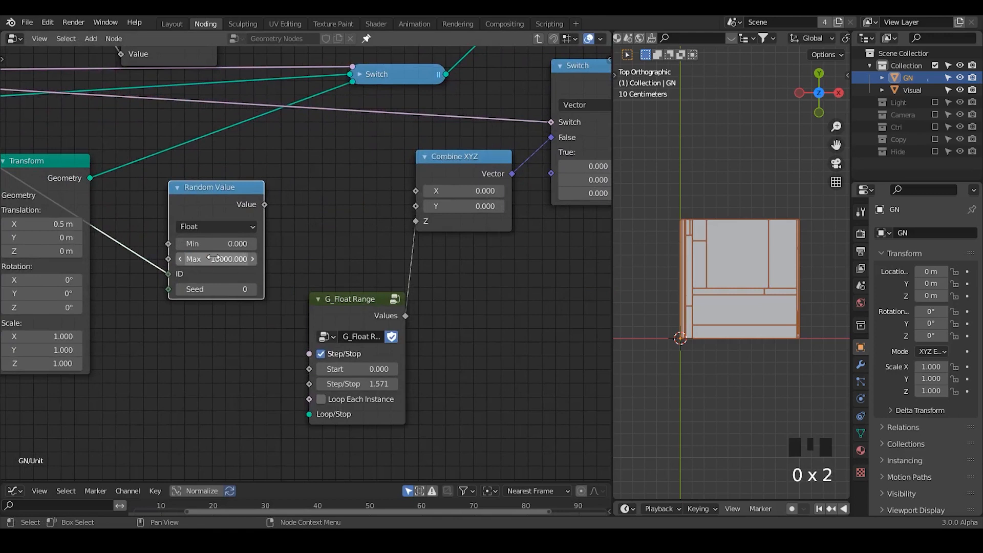
Move G_Float Range out of the way and add a Math node set to Snap before the Combine XYZ node.
middle_click_drag(338, 244, 319, 247)
left_click_drag(333, 303, 263, 329)
key("ctrl+a")
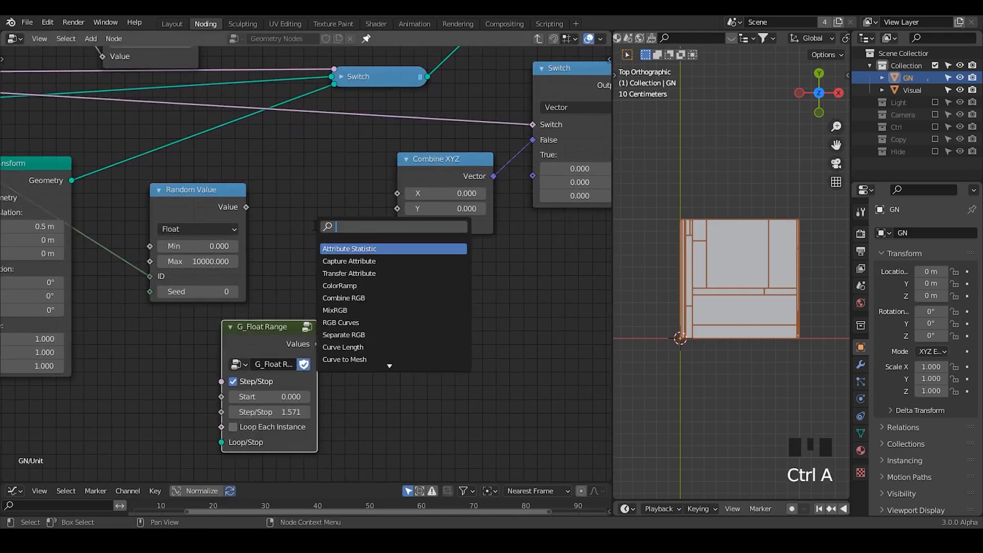
key("Escape")
key("ctrl+a")
type("ma")
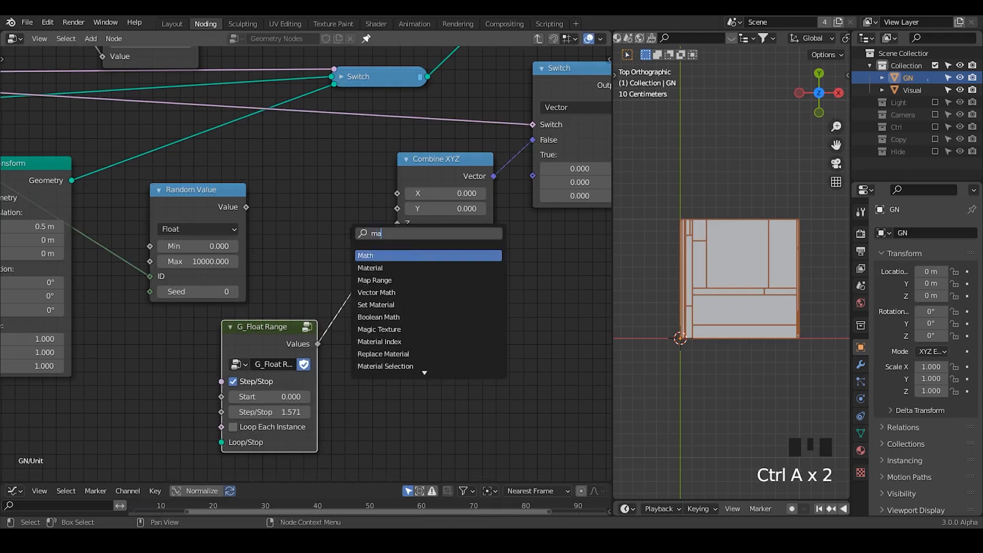
key("Return")
left_click(262, 140)
left_click(288, 186)
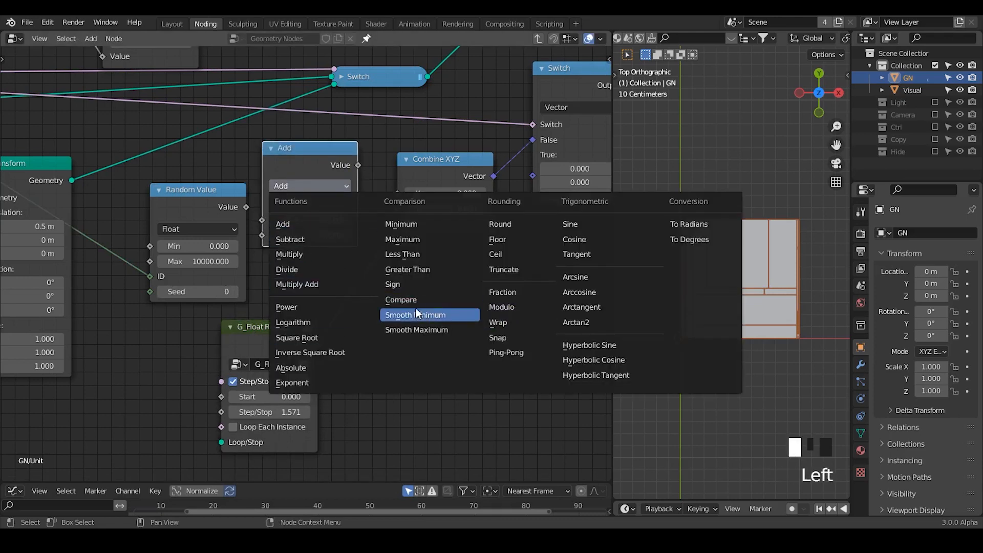
left_click(506, 336)
Run the Random Value through the Snap node with increment pi/2 into the Z input of Combine XYZ.
left_click_drag(187, 198, 158, 213)
left_click_drag(216, 221, 262, 220)
left_click(322, 236)
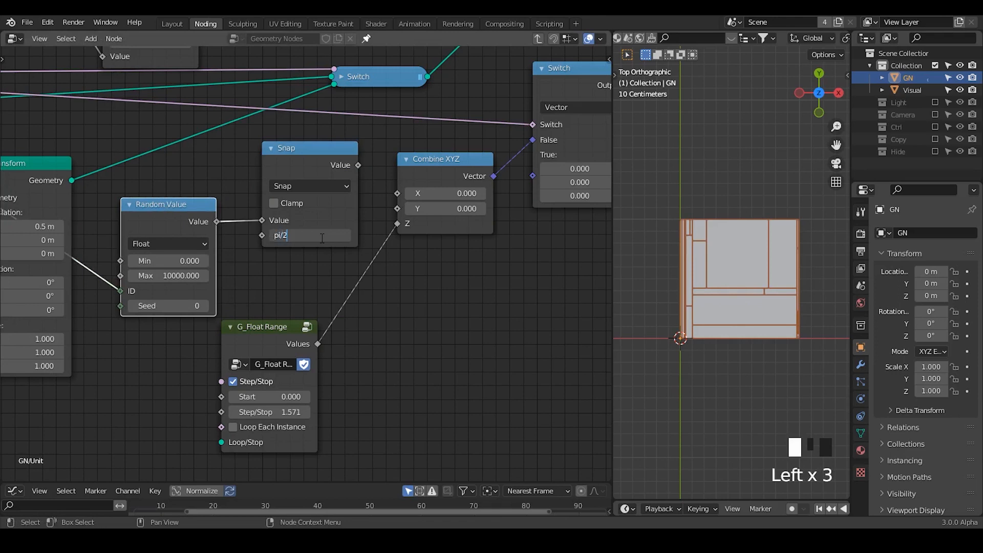
type("pi/2")
key("Return")
left_click_drag(358, 165, 395, 227)
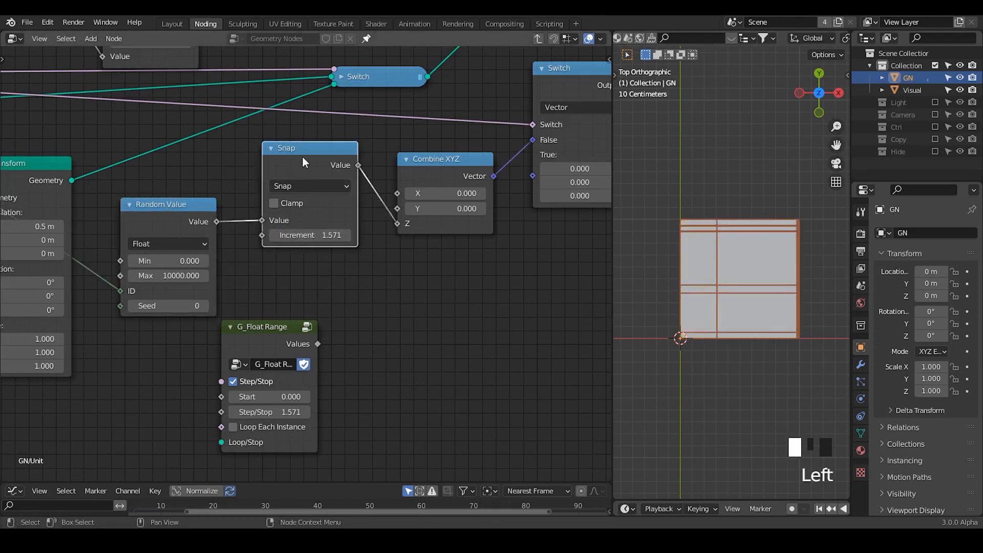
Tidy the layout by repositioning the Snap and G_Float Range nodes and collapsing the Transform node.
left_click_drag(302, 156, 302, 179)
middle_click_drag(253, 245, 344, 245)
left_click_drag(353, 330, 454, 293)
middle_click_drag(454, 293, 328, 323)
left_click_drag(327, 322, 266, 342)
middle_click_drag(266, 342, 522, 282)
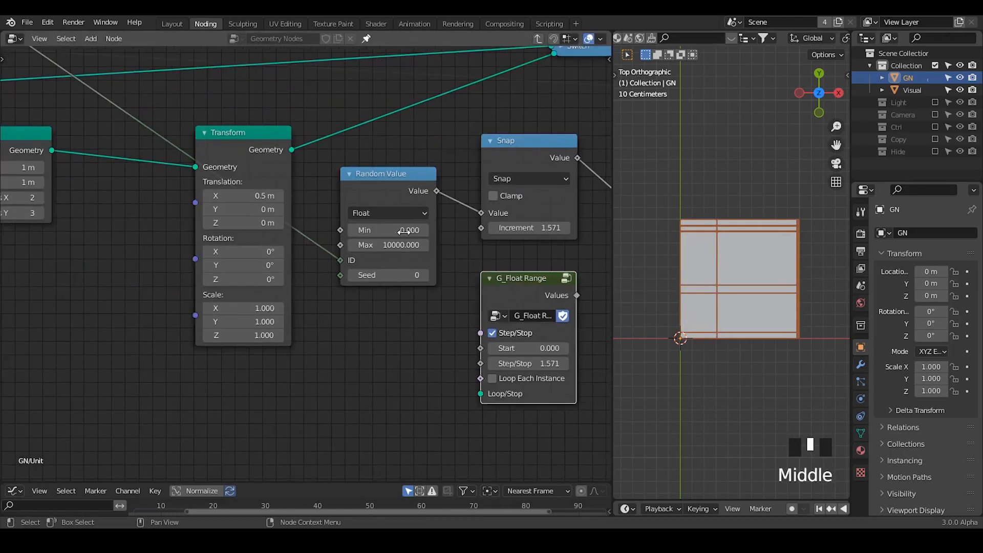
left_click(205, 133)
Add a reroute on the link to the new Random Value's ID and place an Index node below it.
right_click_drag(262, 193, 258, 211, "shift")
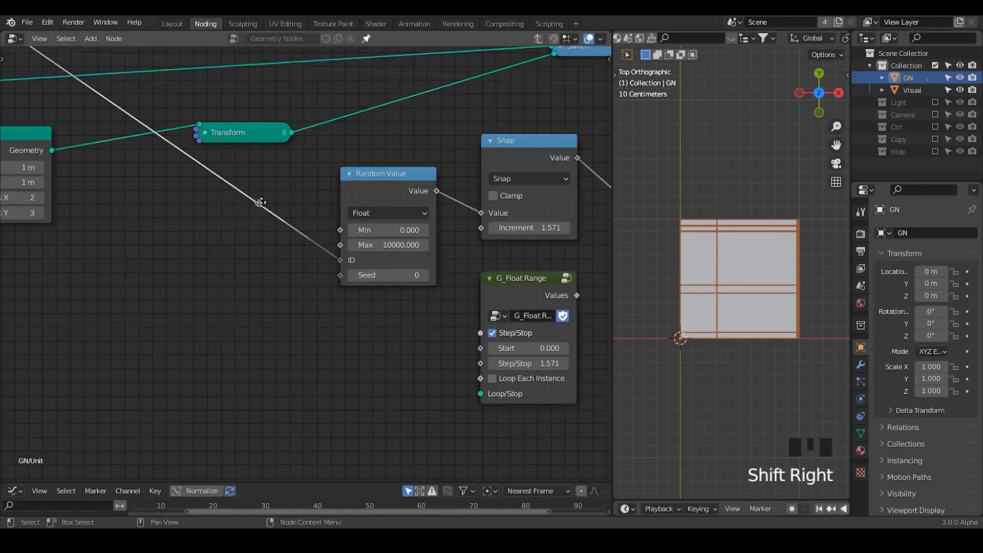
key("g")
left_click(181, 263)
key("ctrl+a")
type("inde")
key("Return")
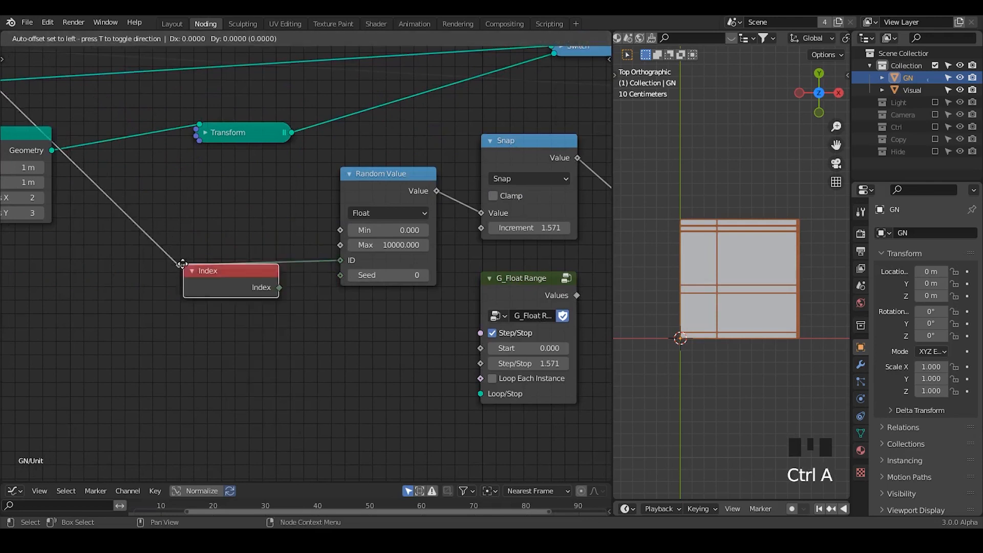
left_click(105, 325)
Insert an Add math node between the reroute and the Random Value's ID, and link Index to its second value.
key("ctrl+a")
type("m")
key("Return")
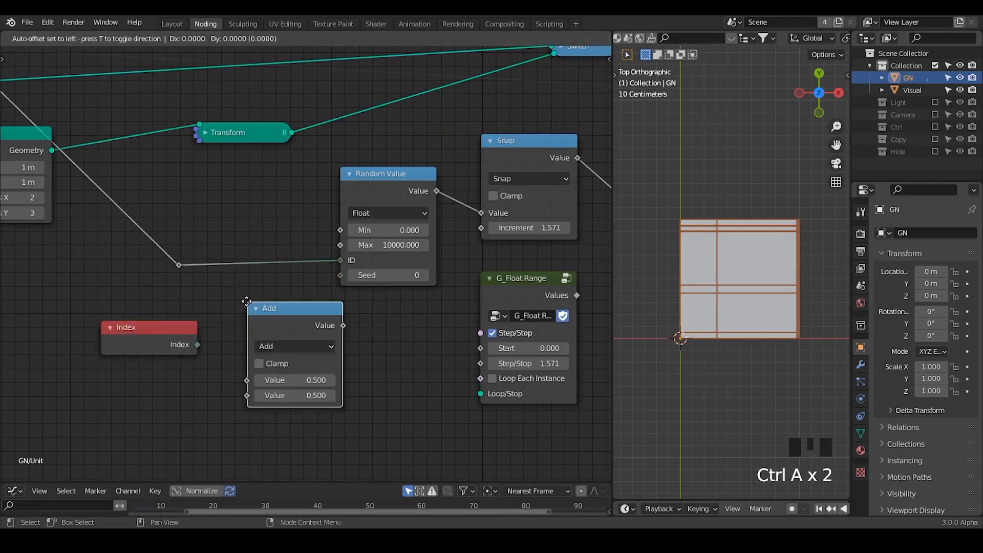
left_click(235, 249)
left_click_drag(187, 343, 207, 315)
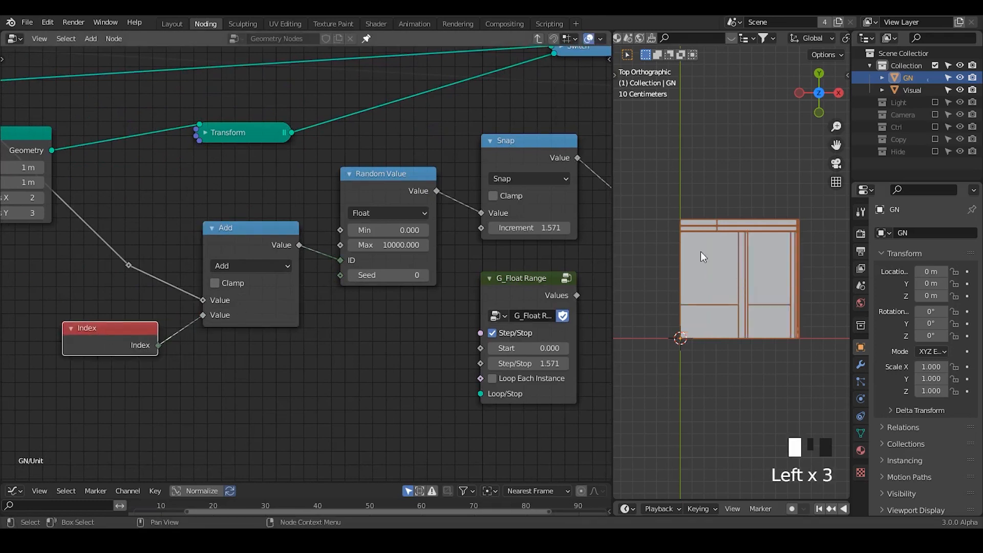
Reposition the Equal node, then collapse and move the Random Value node with seed 60.
middle_click_drag(737, 307, 755, 287, "ctrl")
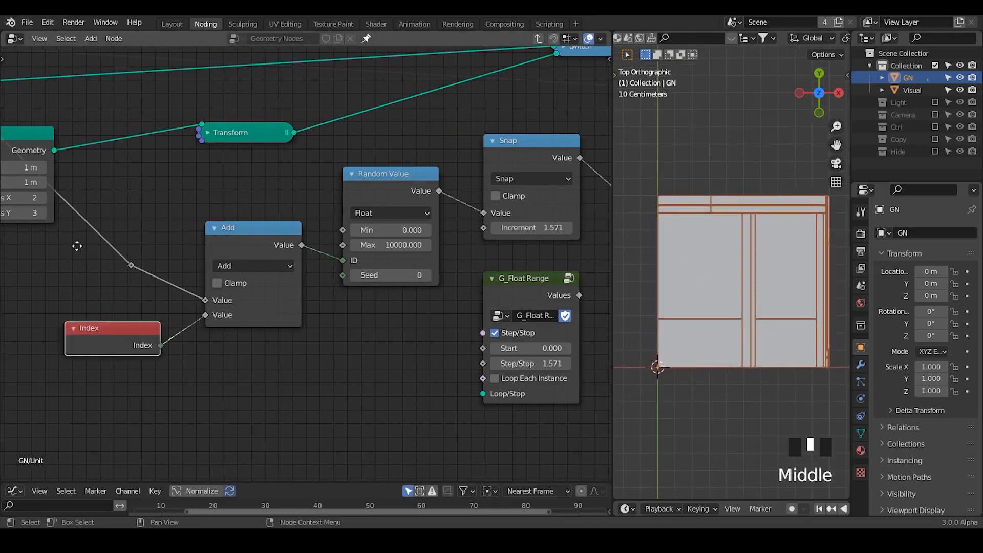
middle_click_drag(77, 246, 260, 266)
middle_click_drag(260, 265, 327, 321)
left_click_drag(158, 114, 100, 175)
middle_click_drag(354, 286, 247, 225)
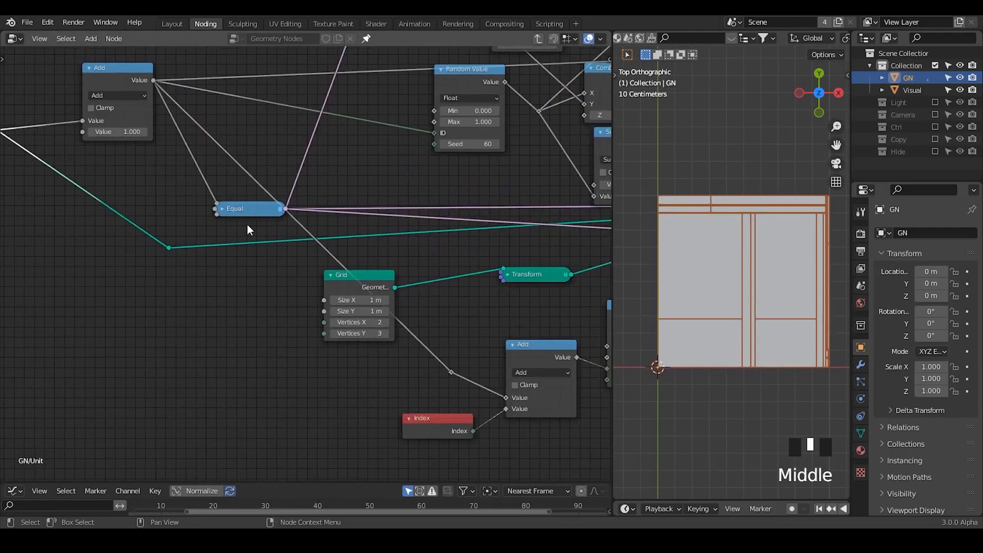
left_click_drag(267, 211, 237, 208)
middle_click_drag(357, 180, 235, 234)
left_click(319, 123)
left_click_drag(321, 124, 241, 157)
Add a Noise Texture node and link its Fac to the reroute that the collapsed Random Value feeds.
key("ctrl+a")
type("noise")
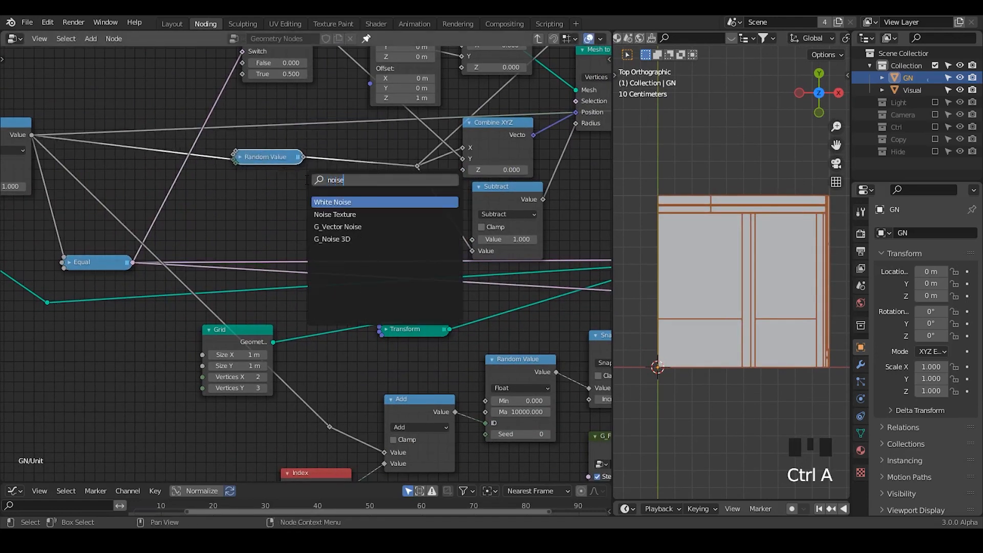
key("Down")
key("Return")
left_click(87, 319)
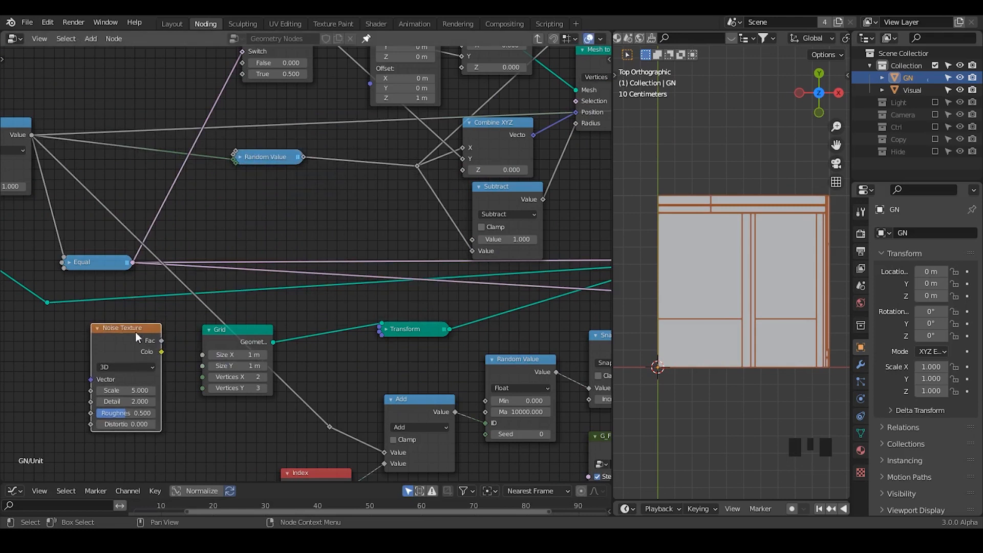
left_click_drag(161, 341, 414, 165)
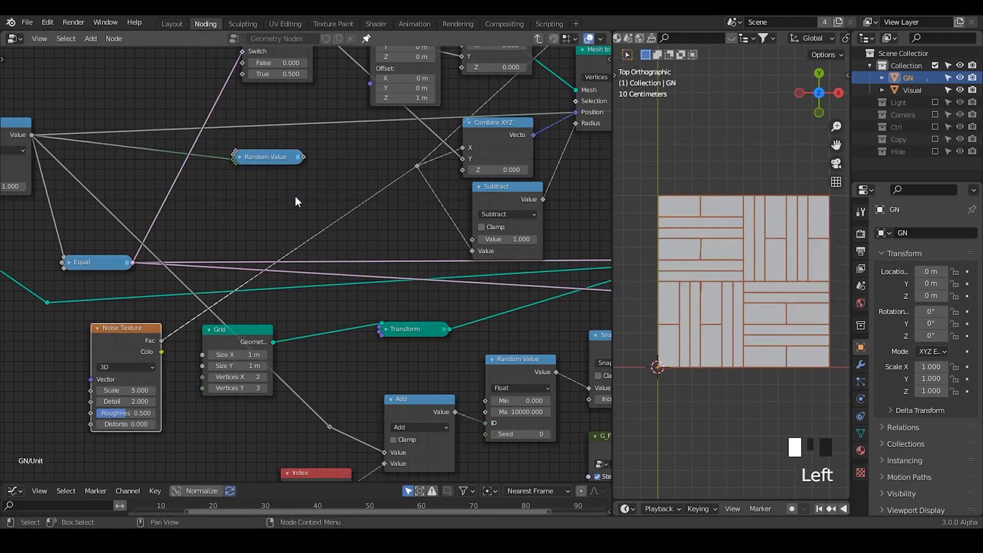
Place the Noise Texture beside the Random Value, link the Add value to its Vector, and set it to 4D with W 2.530.
middle_click_drag(296, 196, 298, 233)
left_click_drag(165, 323, 387, 141)
middle_click_drag(333, 205, 372, 229, "ctrl")
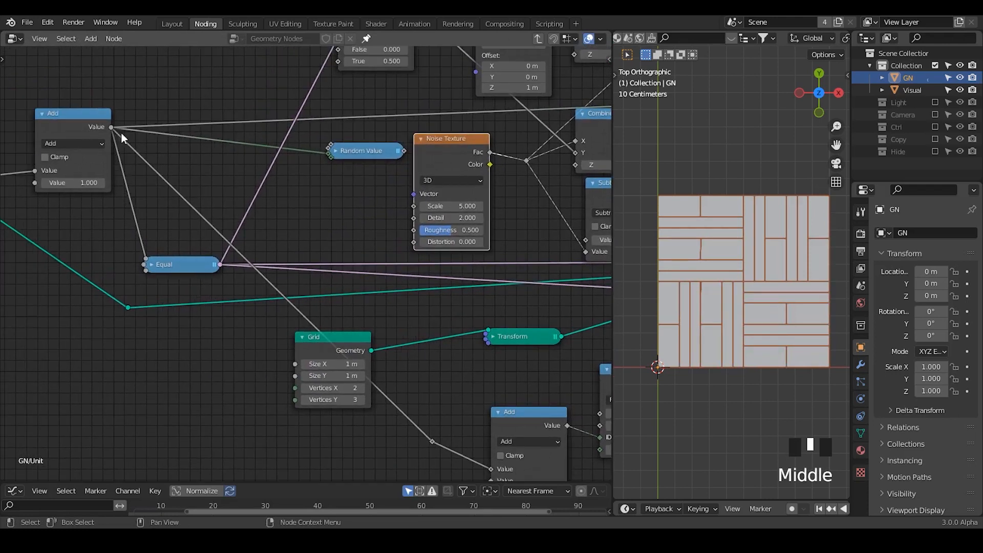
left_click_drag(110, 133, 441, 207)
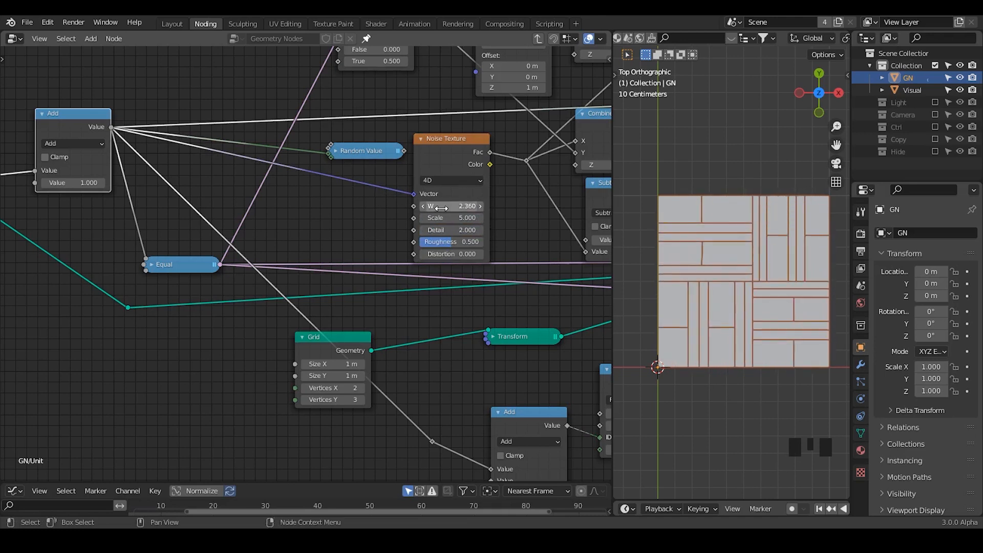
left_click(338, 153)
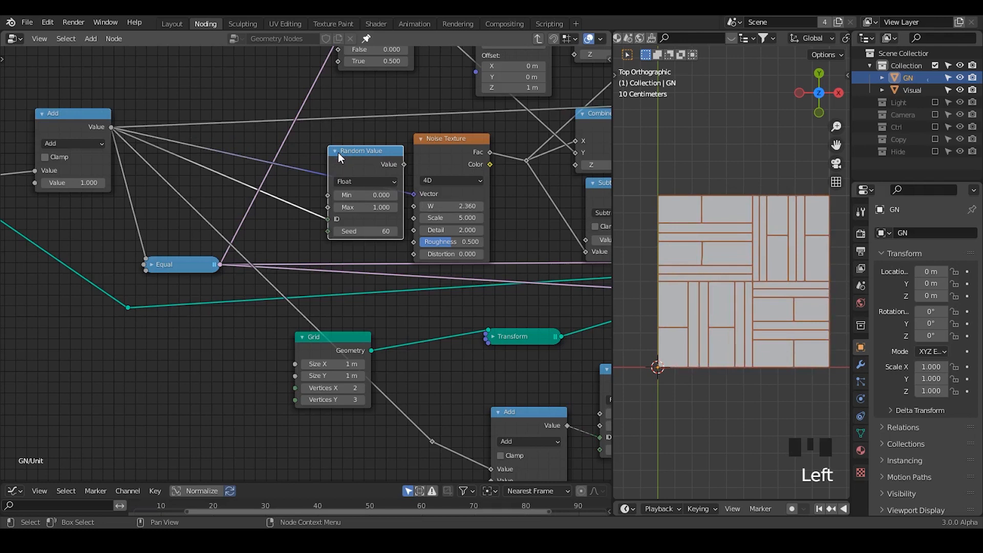
left_click(338, 152)
left_click_drag(445, 206, 471, 206, "shift")
Expand the Random Value node, feed it into the reroute instead of the Noise Texture, and set its seed to 87.
left_click(335, 149)
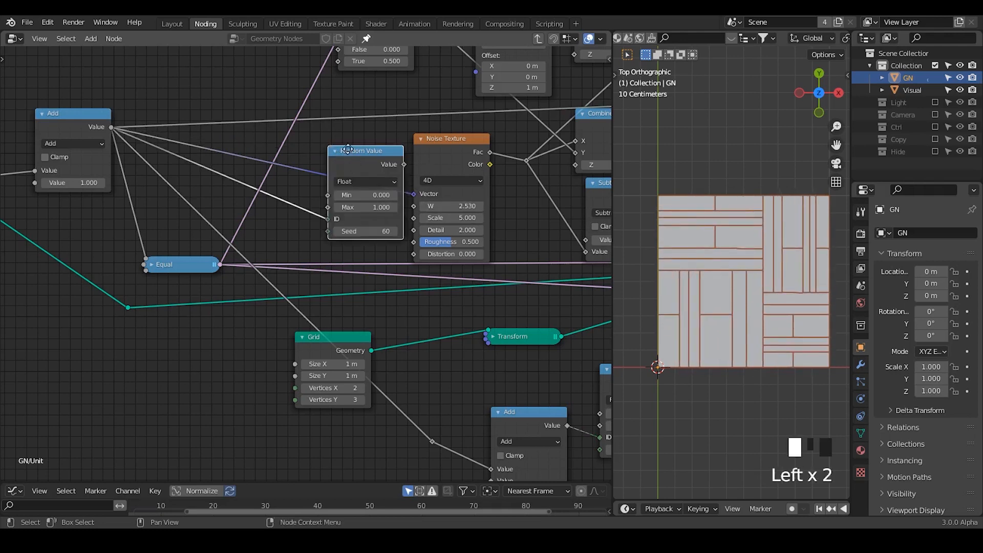
left_click_drag(385, 151, 527, 162)
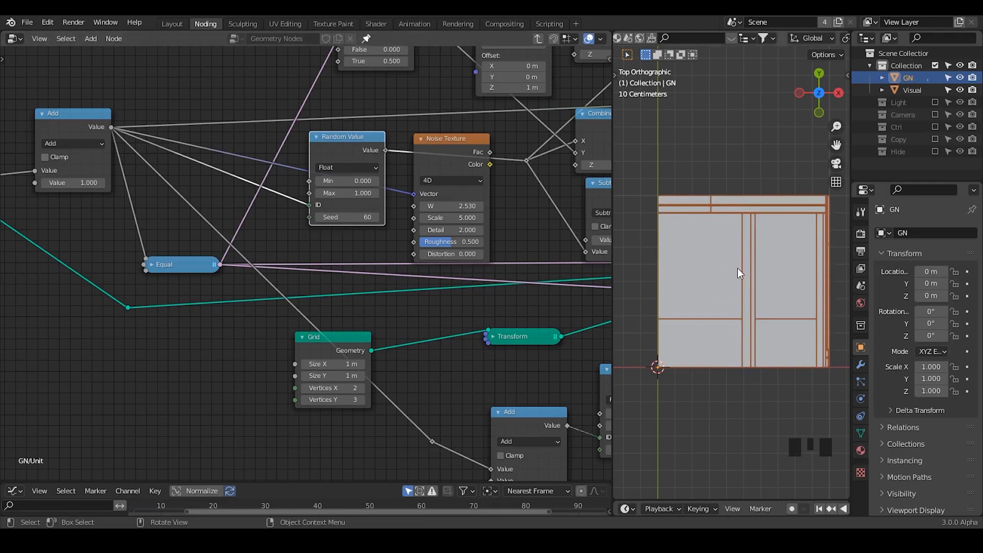
left_click_drag(348, 217, 404, 218)
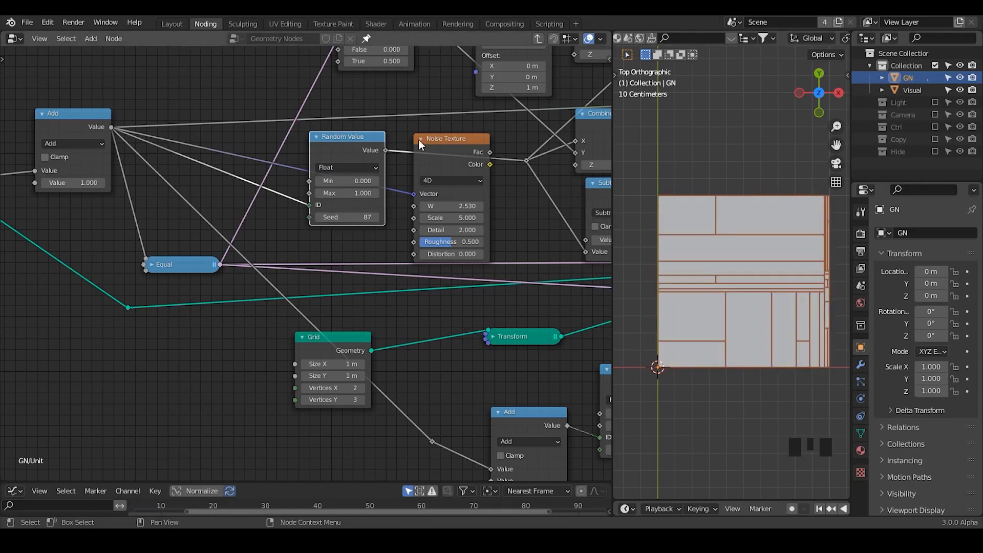
Reconnect the Noise Texture's Fac to the reroute, place it under the collapsed Random Value, and set W to 3.100.
left_click_drag(489, 153, 527, 161)
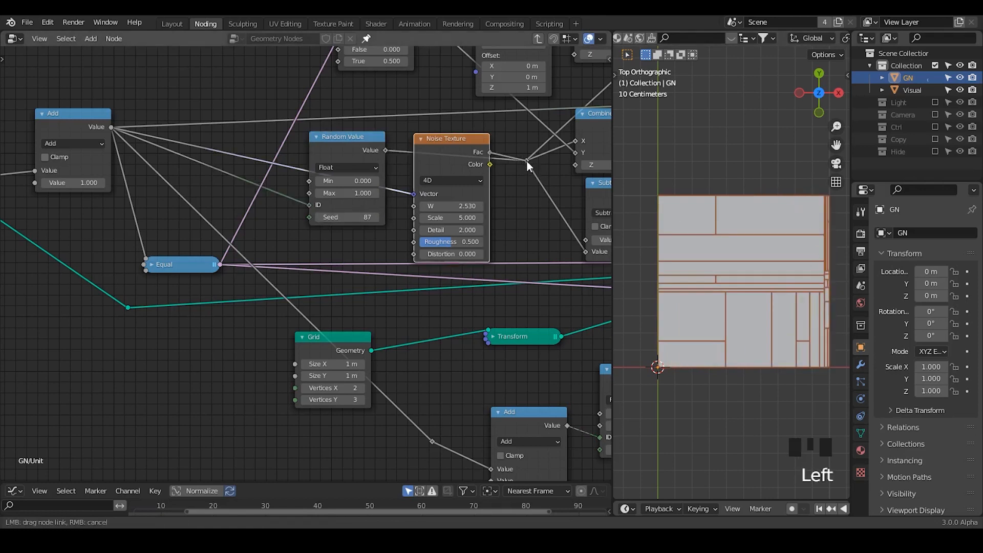
left_click(317, 137)
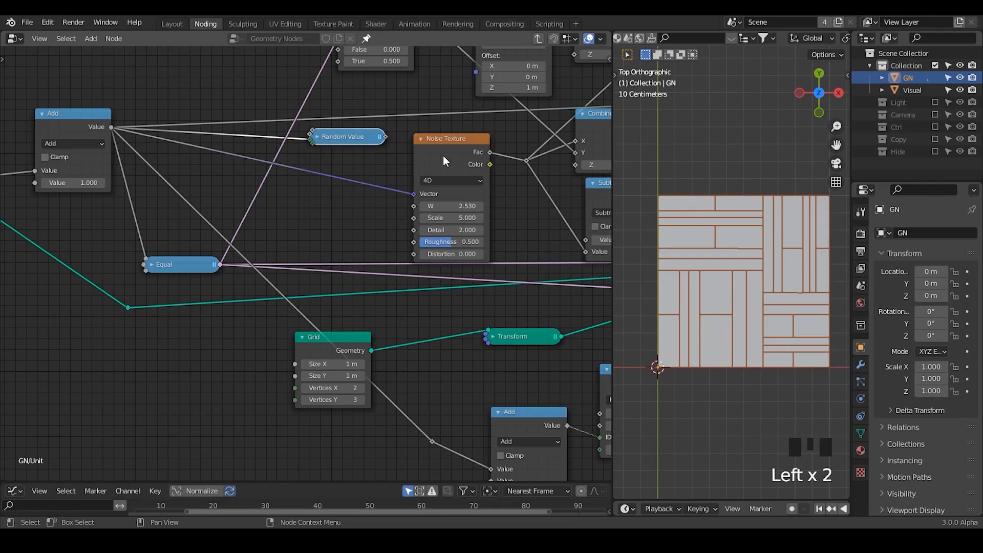
left_click_drag(443, 155, 331, 178)
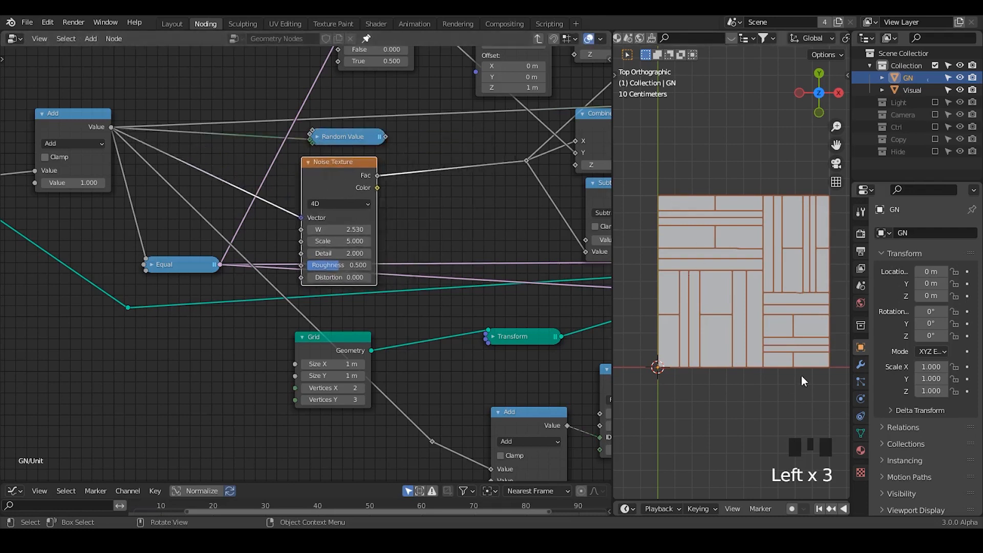
left_click_drag(338, 230, 366, 230, "shift")
Add a White Noise Texture node beside the Grid node and set it to 4D.
key("ctrl+a")
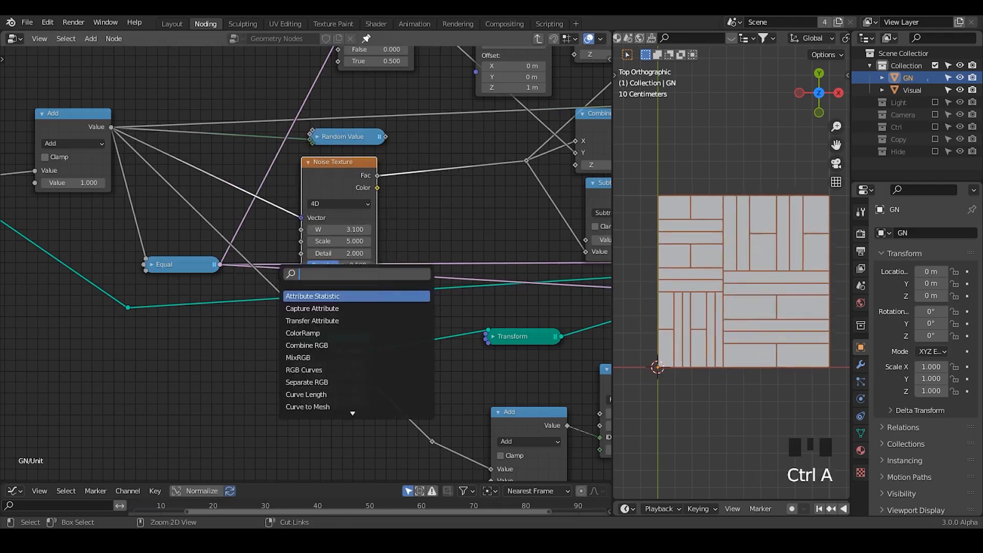
type("texture")
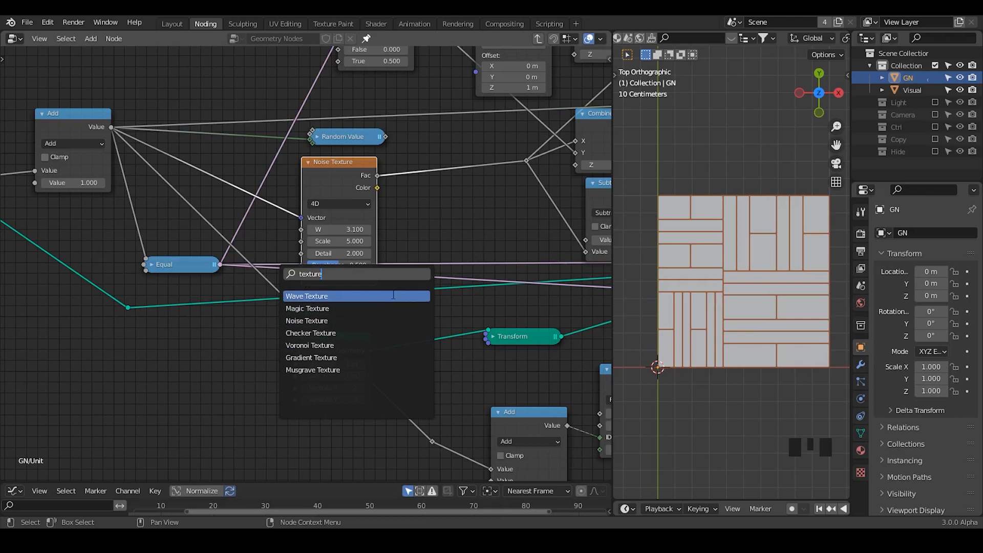
key("ctrl+BackSpace")
type("white noise")
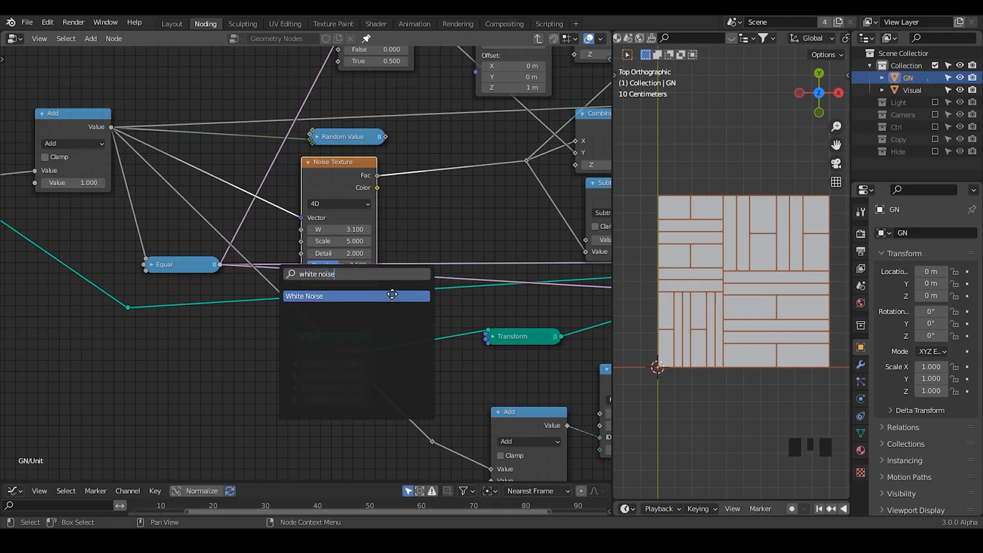
left_click(393, 296)
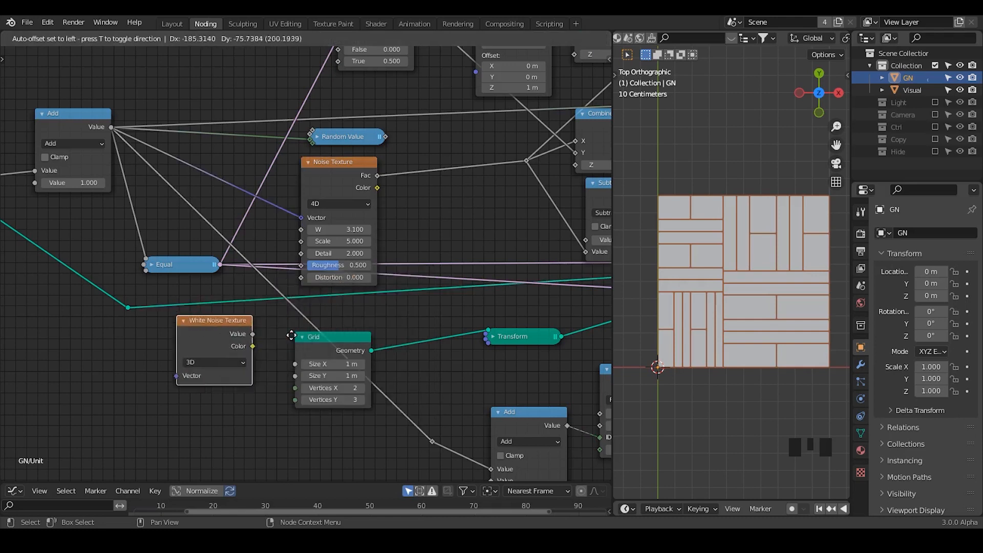
left_click(277, 319)
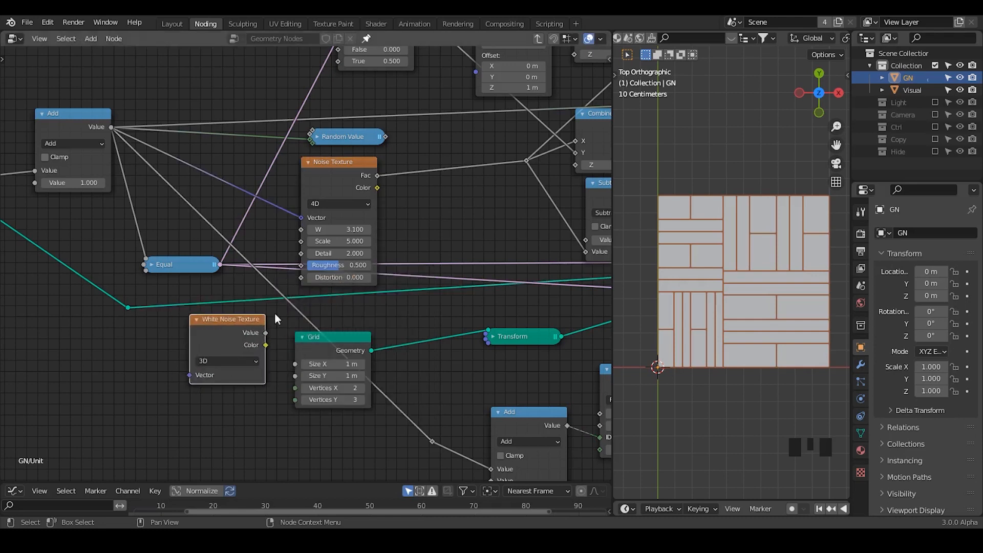
left_click(221, 361)
left_click(225, 408)
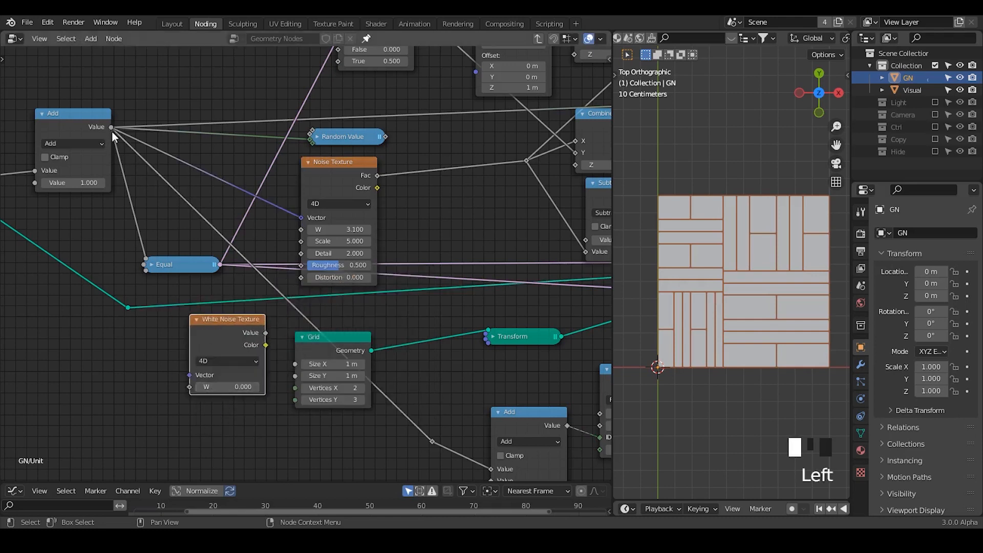
Link the Add value to the White Noise Texture's Vector and its Value to the reroute, place it beside the Noise Texture, and set W to 0.220.
left_click_drag(111, 127, 193, 376)
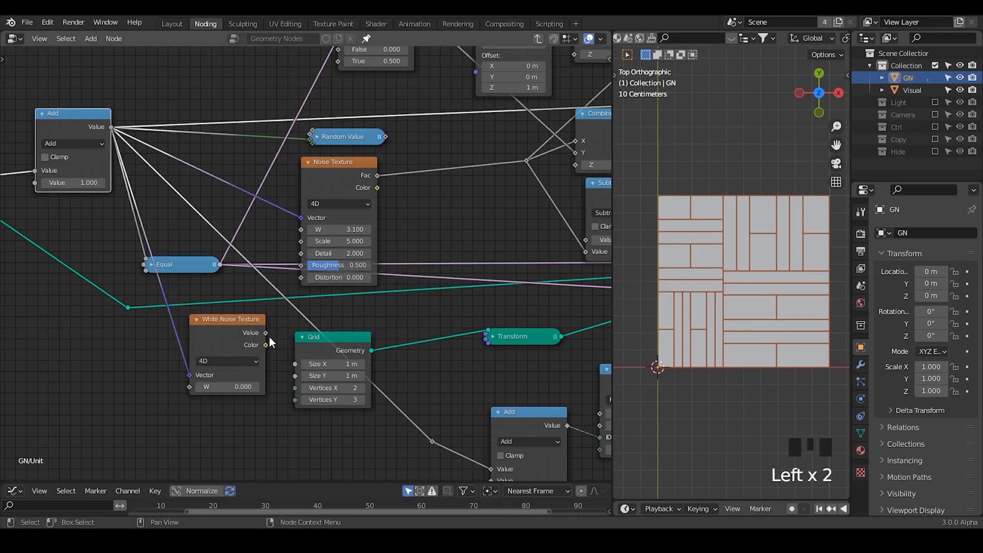
left_click_drag(267, 334, 402, 239)
left_click_drag(526, 154, 528, 160)
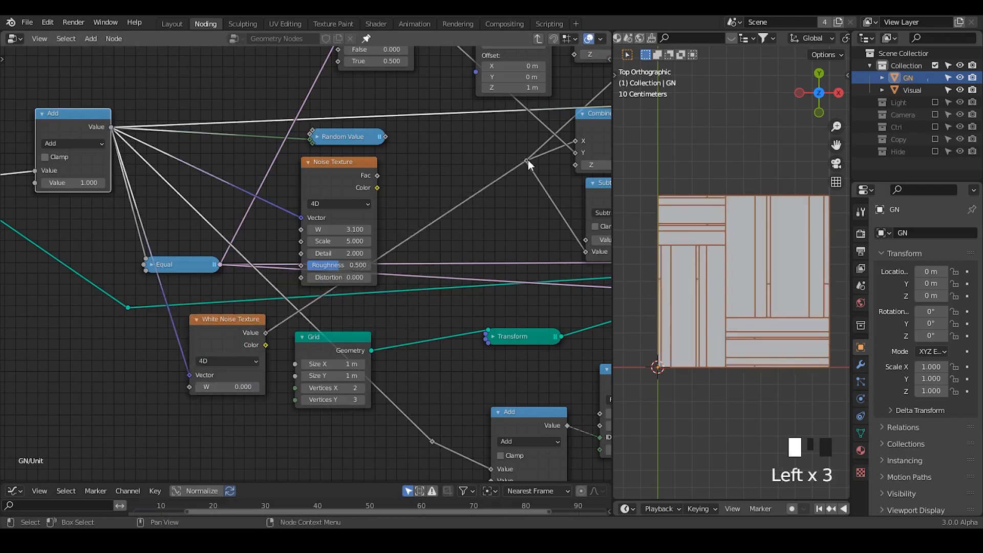
left_click_drag(457, 174, 461, 159)
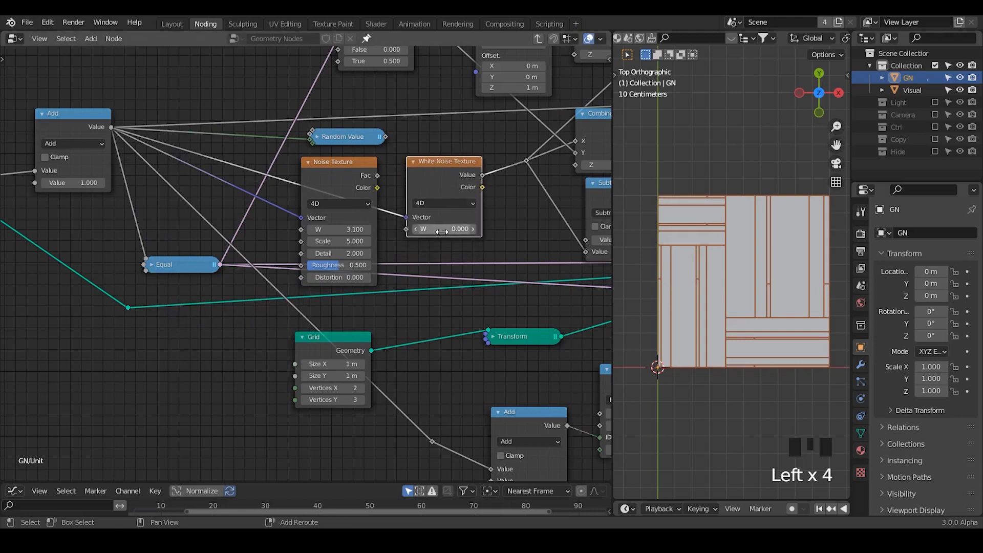
left_click_drag(445, 229, 482, 229, "shift")
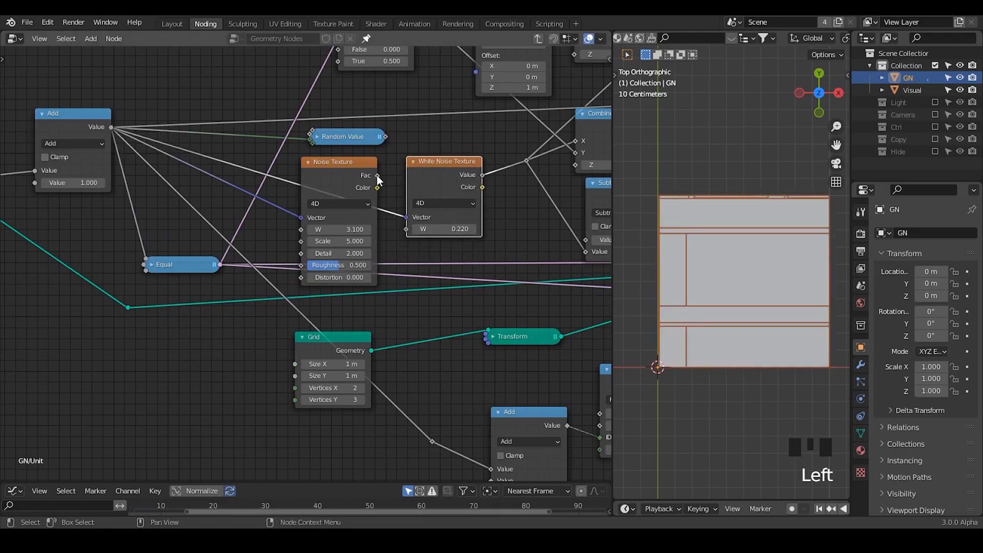
Reconnect the Noise Texture's Fac to the reroute with W 4.060, collapse the White Noise Texture, and move it and the Random Value aside.
left_click_drag(377, 176, 526, 160)
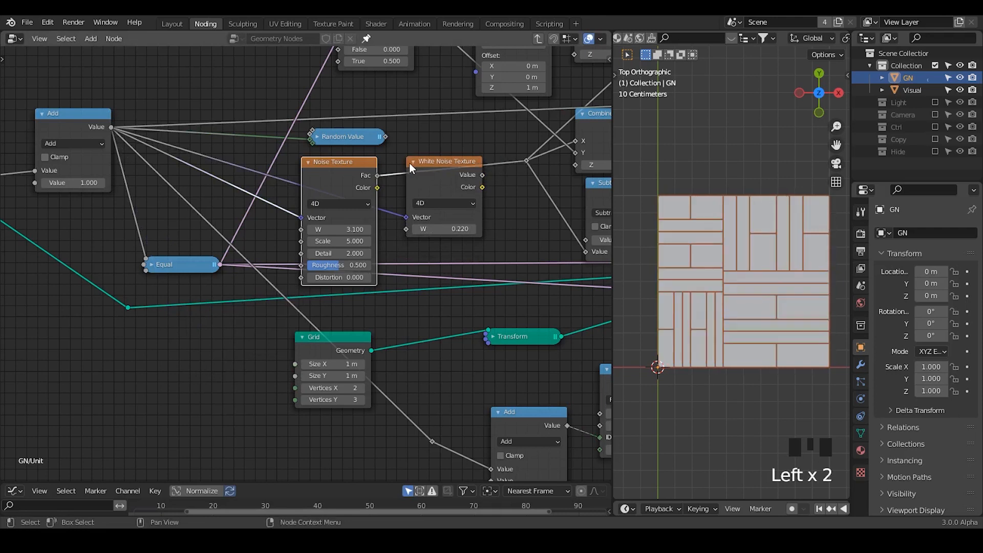
left_click(412, 162)
left_click_drag(436, 161, 422, 147)
left_click_drag(351, 140, 193, 62)
left_click_drag(338, 229, 361, 229)
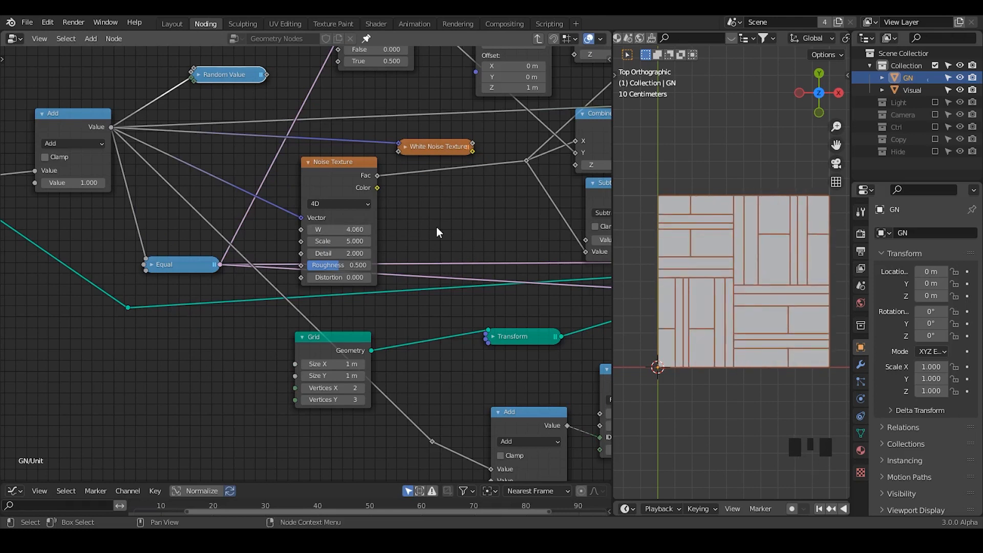
Insert a Vector Math Add node between the Add value and the Noise Texture's Vector, with an X offset of 0.990.
key("ctrl+a")
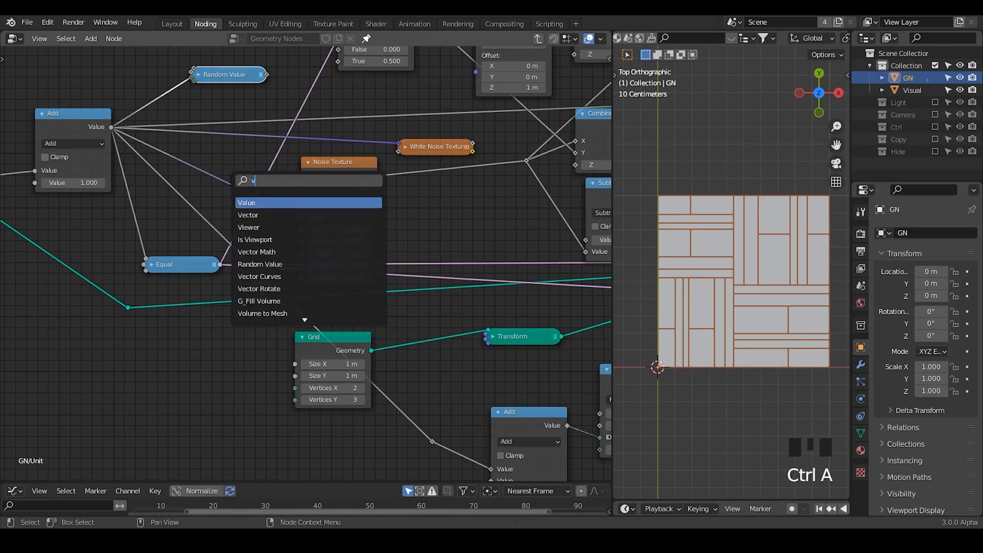
type("vector mat")
key("Return")
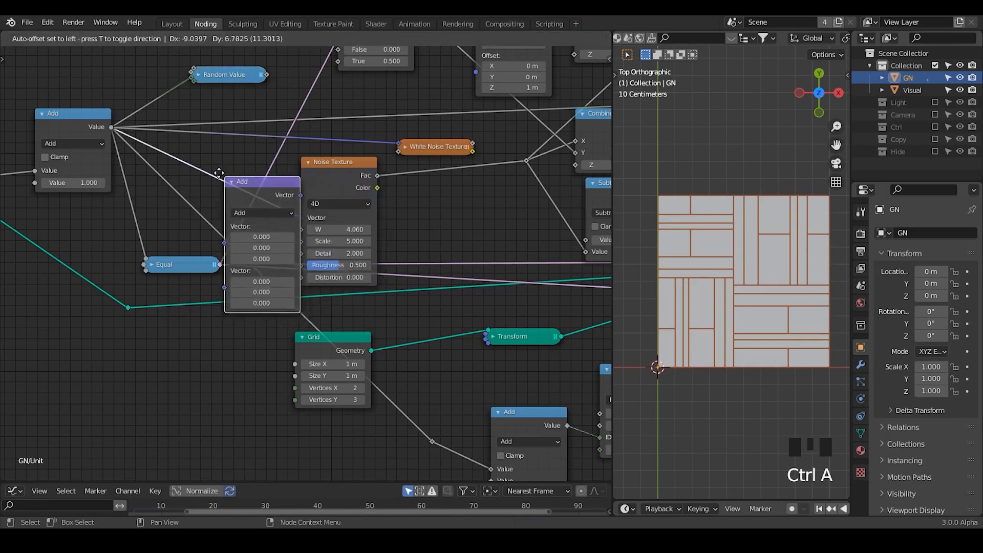
left_click(239, 191)
left_click_drag(239, 191, 246, 160)
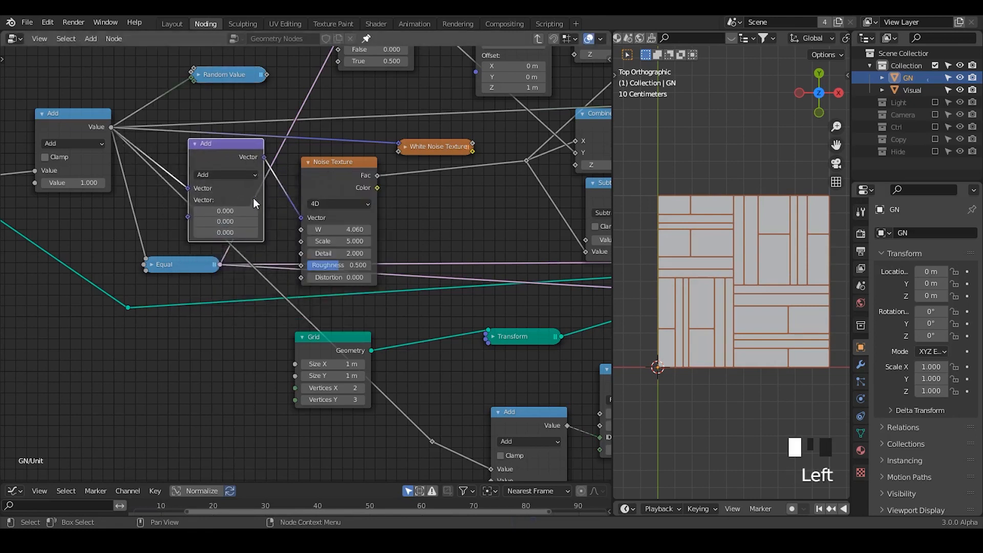
left_click_drag(220, 211, 349, 211, "shift")
Insert a Float Curve node between the Noise Texture and the reroute, moving the Fac link from Factor to its Value input.
key("ctrl+a")
type("float cu")
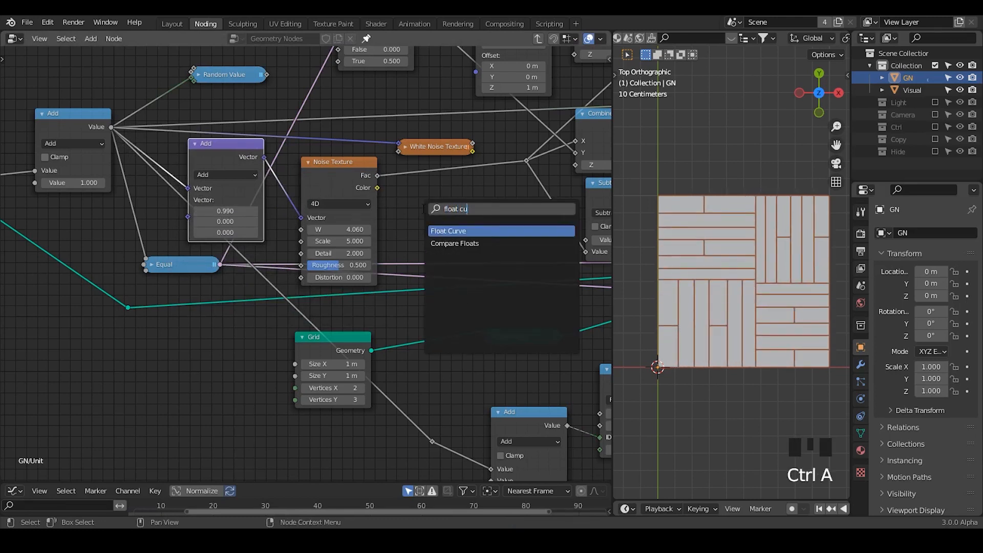
key("Return")
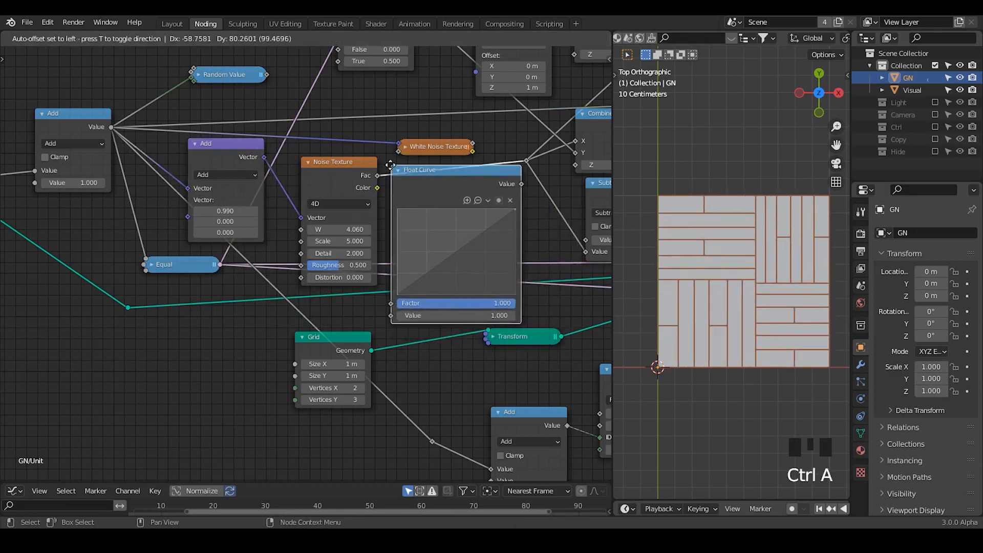
left_click(417, 164)
left_click(417, 158)
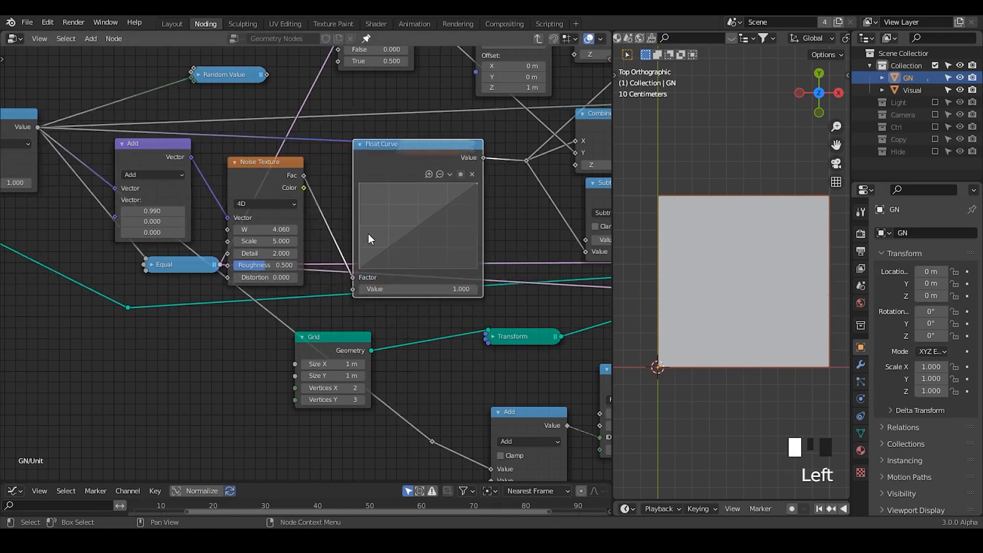
left_click_drag(352, 278, 352, 290)
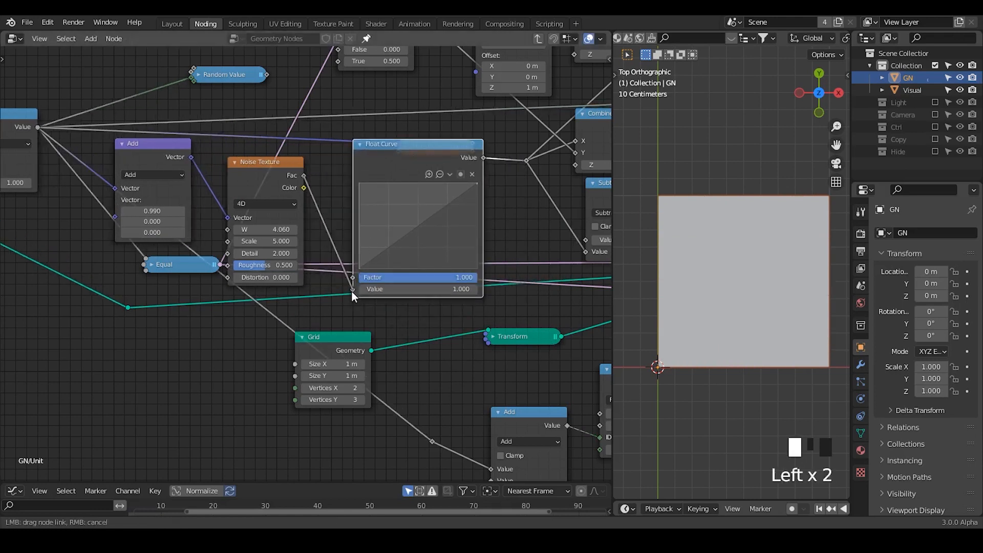
Move the Float Curve node up and shape its curve into an S with points at about (0.29, 0.17) and (0.71, 0.88).
left_click(360, 144)
left_click(361, 144)
left_click_drag(379, 143, 427, 125)
left_click_drag(453, 181, 452, 165)
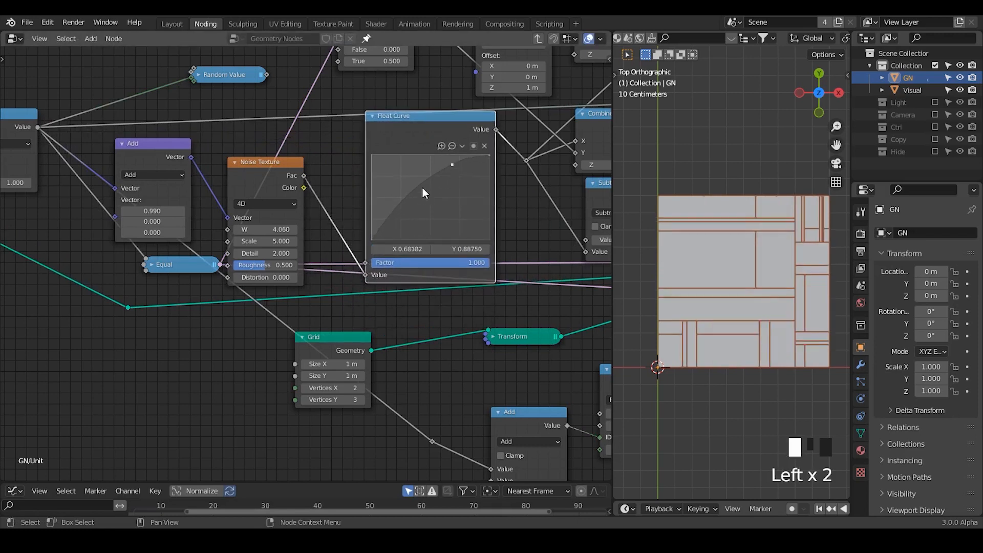
left_click_drag(412, 192, 405, 227)
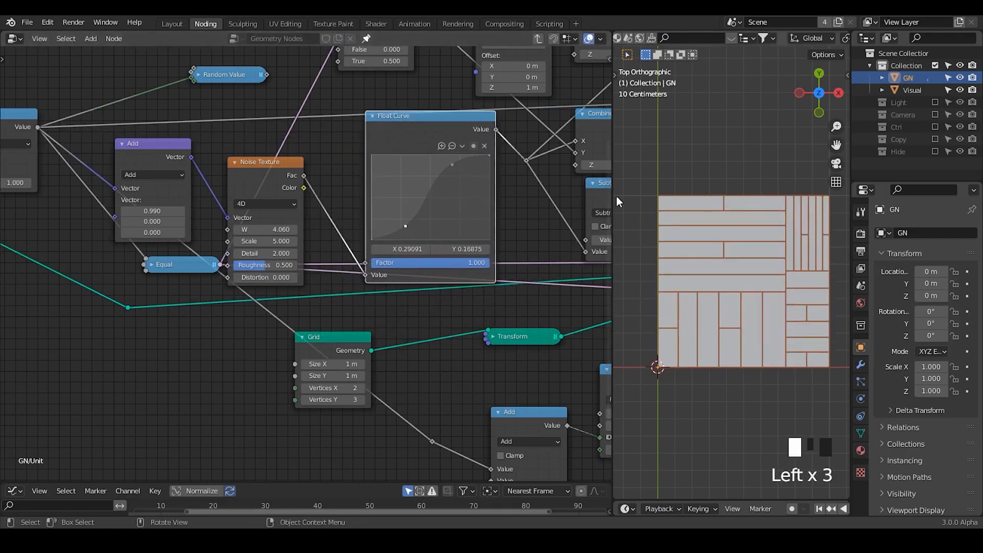
left_click_drag(454, 166, 456, 165)
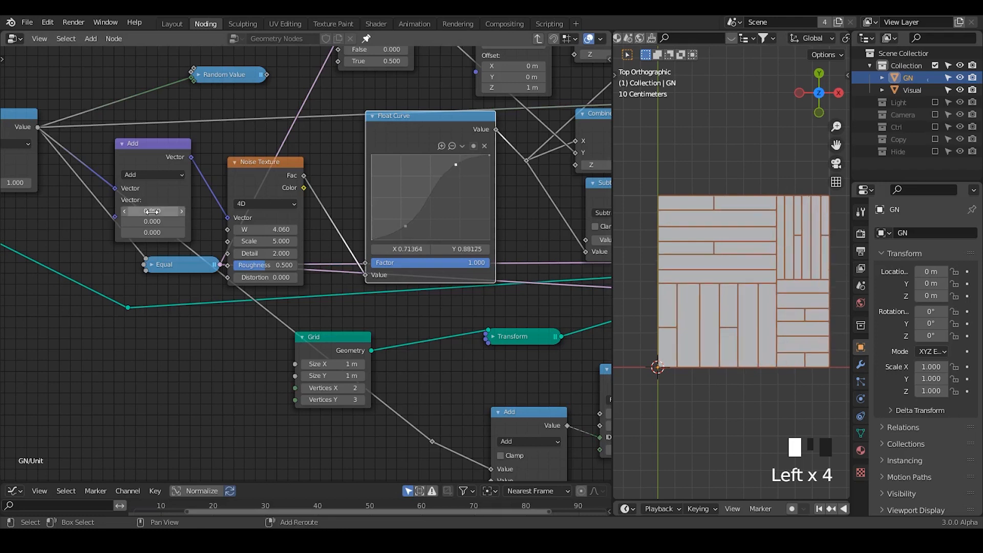
Set the vector Add node's X offset to 3.350, then collapse and align the Float Curve, Noise Texture and vector Add nodes.
left_click_drag(152, 212, 208, 212, "shift")
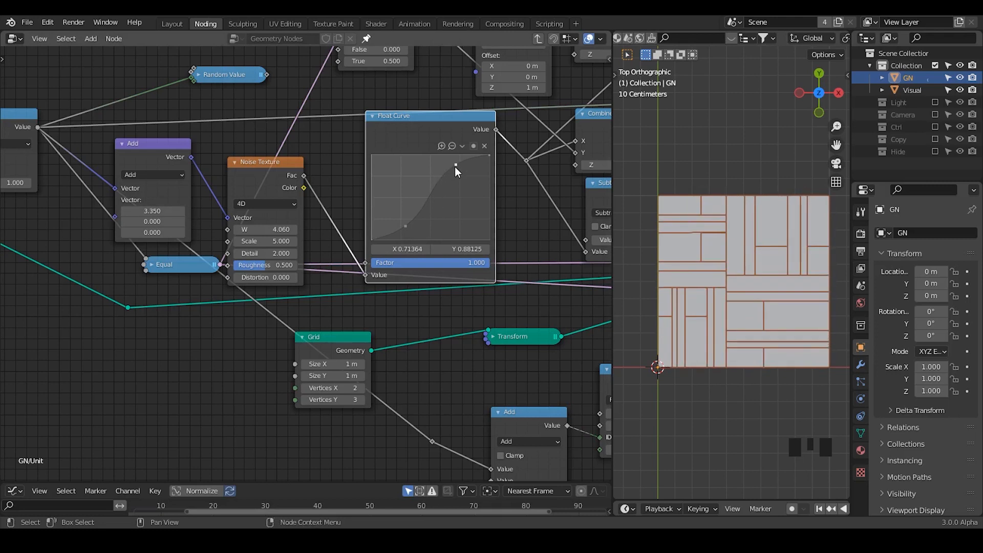
left_click(373, 116)
left_click_drag(392, 120, 379, 190)
left_click(235, 162)
left_click_drag(246, 162, 252, 176)
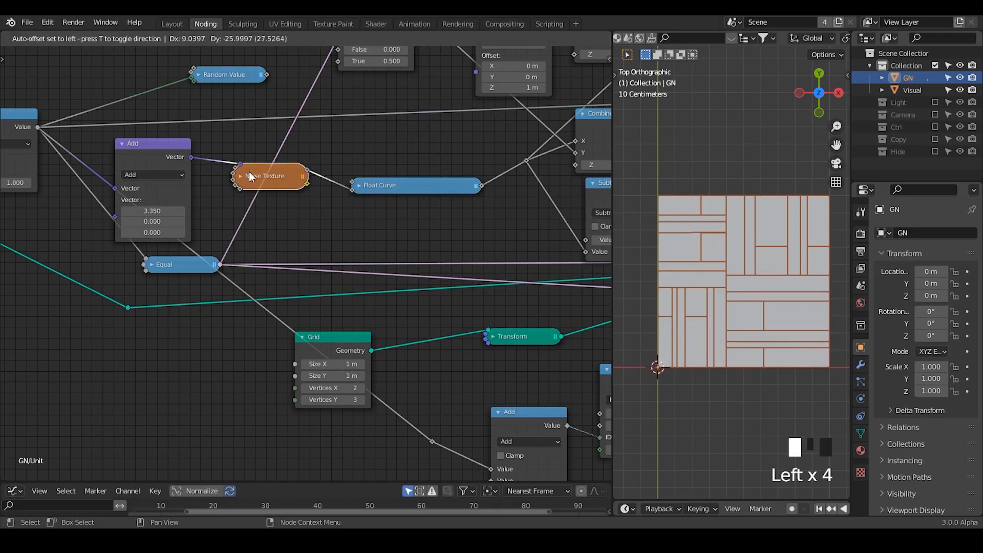
left_click(121, 143)
left_click_drag(123, 145, 123, 165)
Show the object's modifiers, exit the Unit group to the GN tree, and move the Group Output away from the last Unit node.
middle_click_drag(738, 232, 725, 207)
scroll(332, 60, "up", 1)
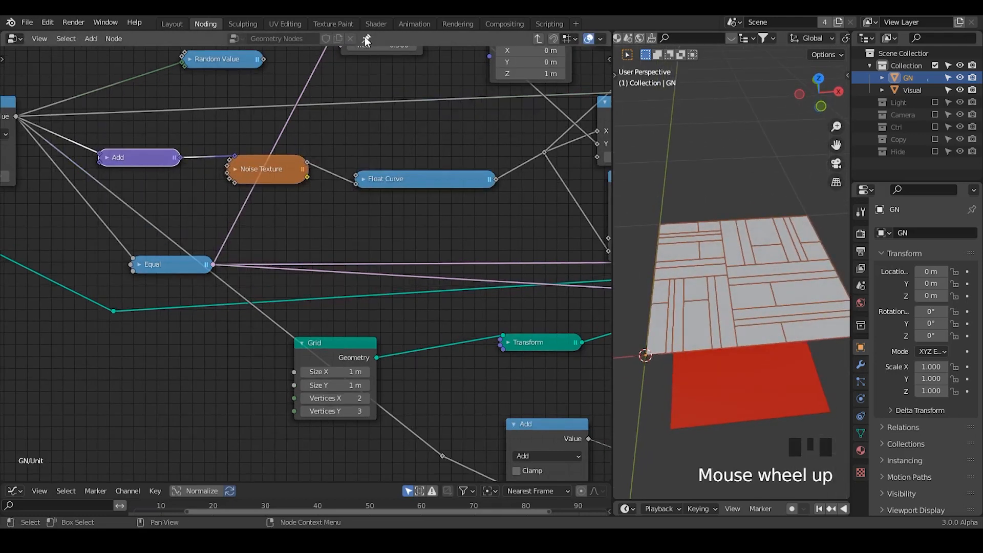
left_click(861, 364)
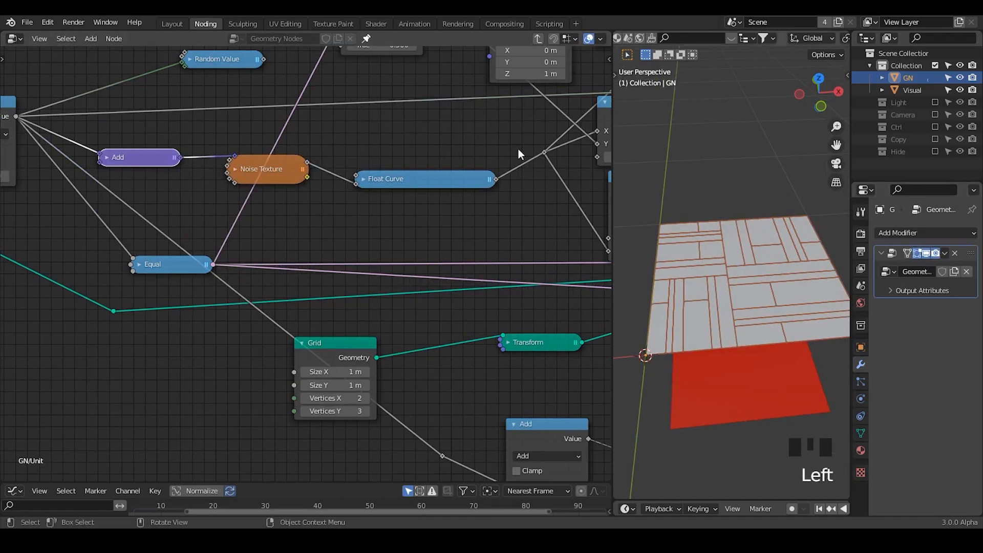
left_click(537, 40)
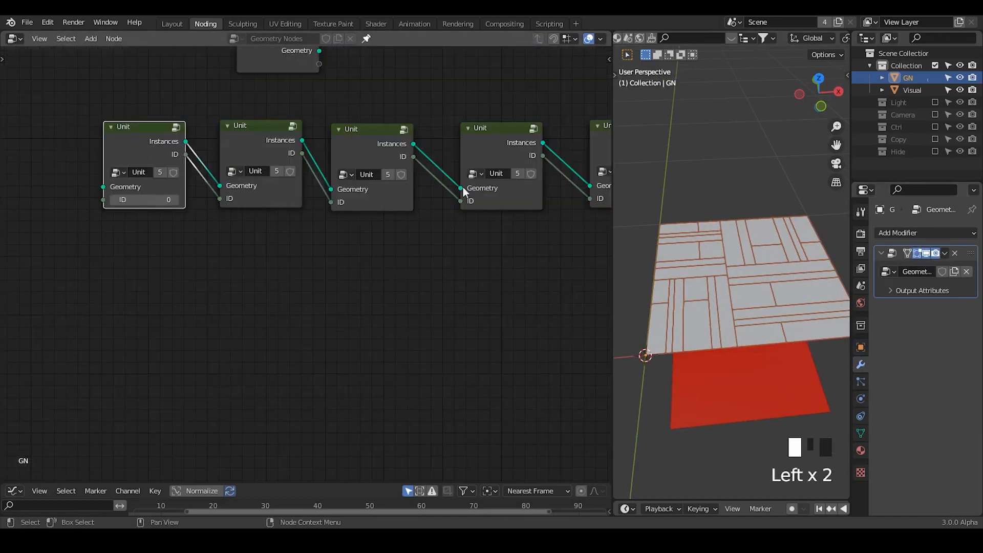
middle_click_drag(463, 186, 351, 202)
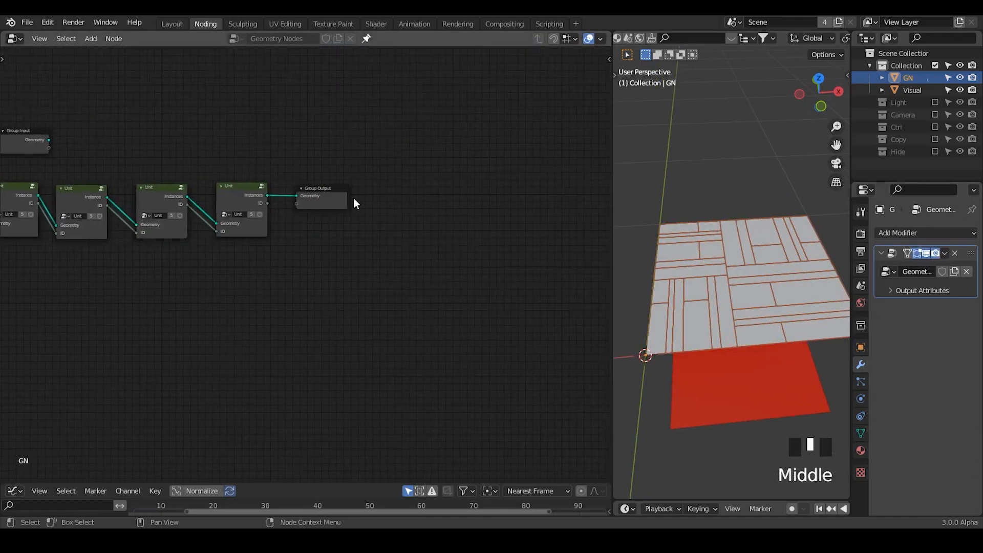
left_click_drag(352, 200, 487, 201)
middle_click_drag(430, 275, 377, 212, "ctrl")
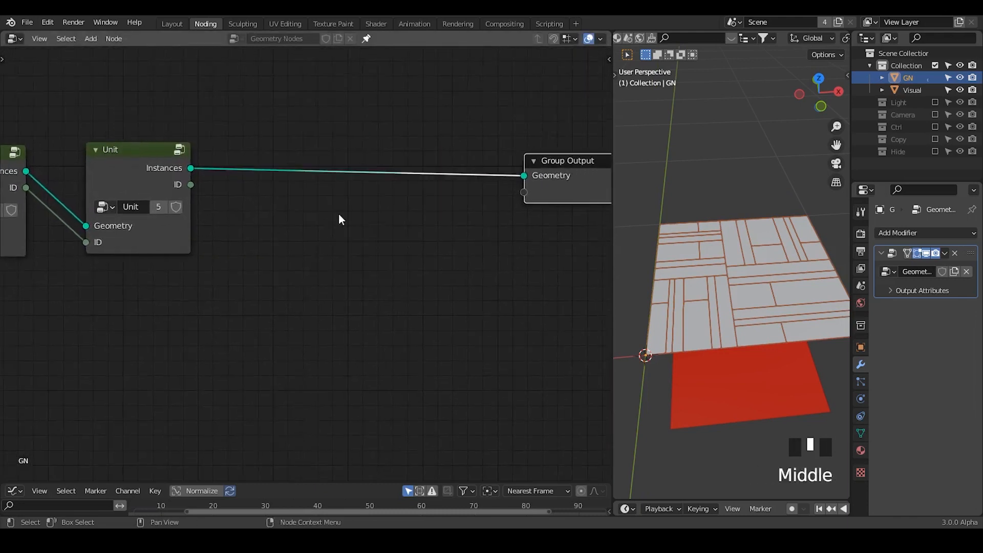
Insert a Realize Instances node between the last Unit node and the Group Output.
mouse_move(188, 173)
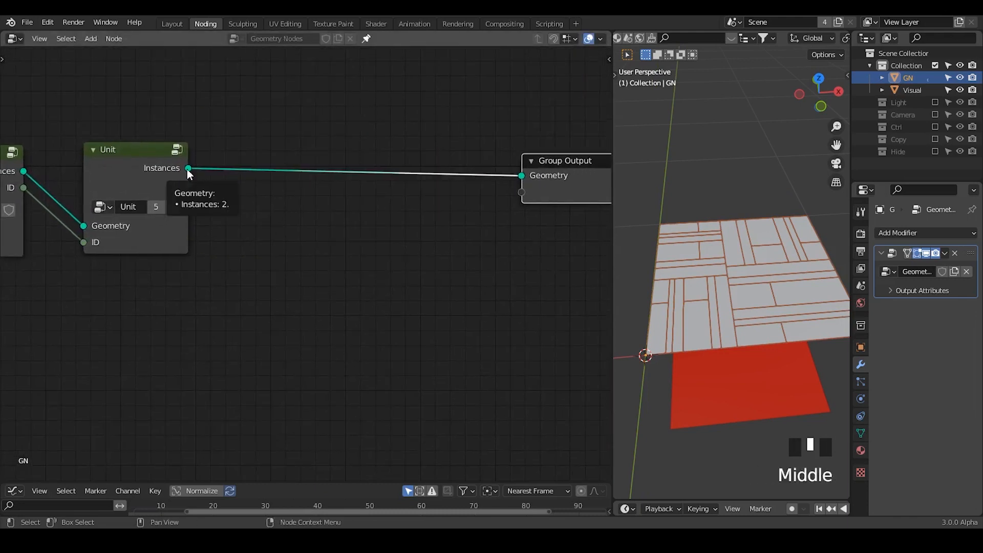
key("ctrl+a")
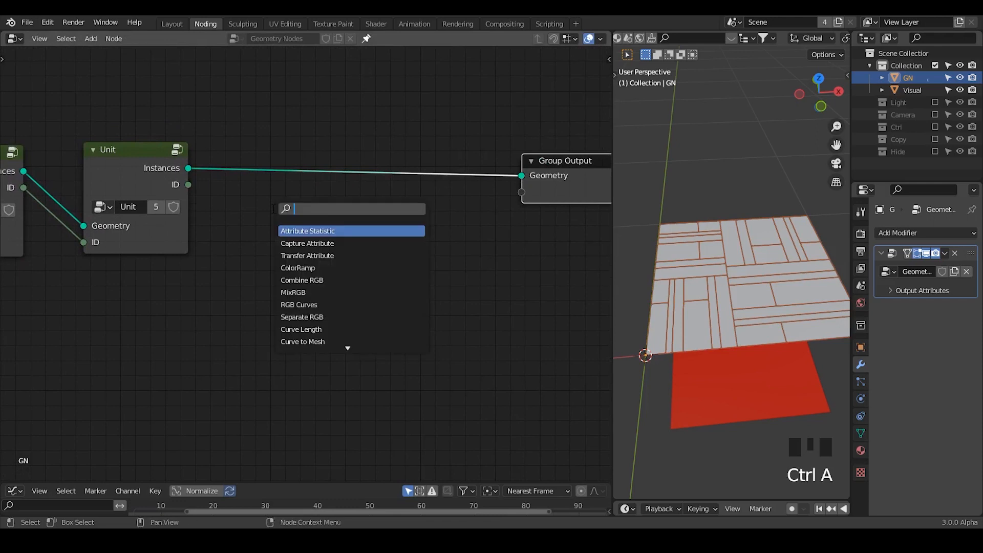
type("reali")
key("Return")
left_click(252, 148)
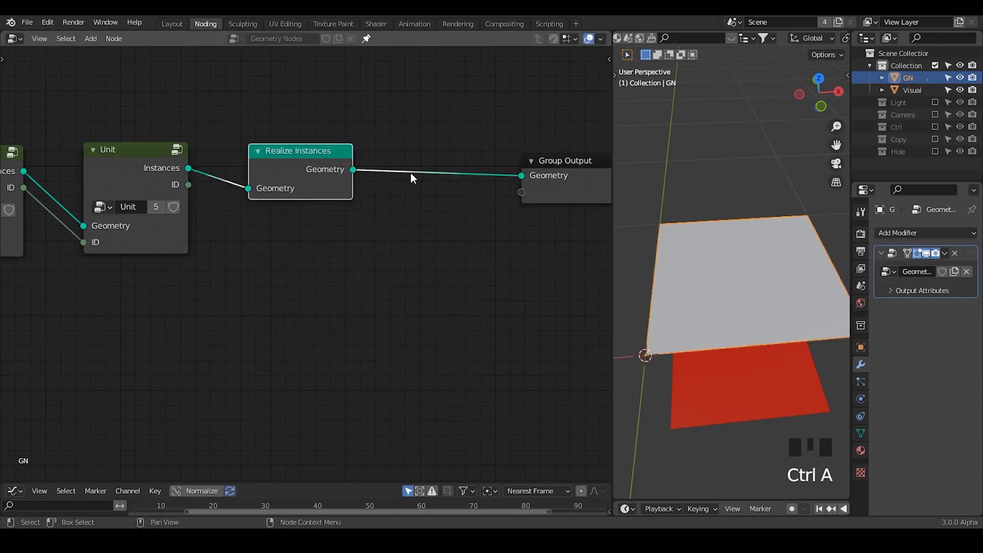
Switch the 3D viewport to wireframe shading and view the realized panels from nearly above.
middle_click_drag(687, 232, 782, 105)
middle_click_drag(807, 42, 727, 41)
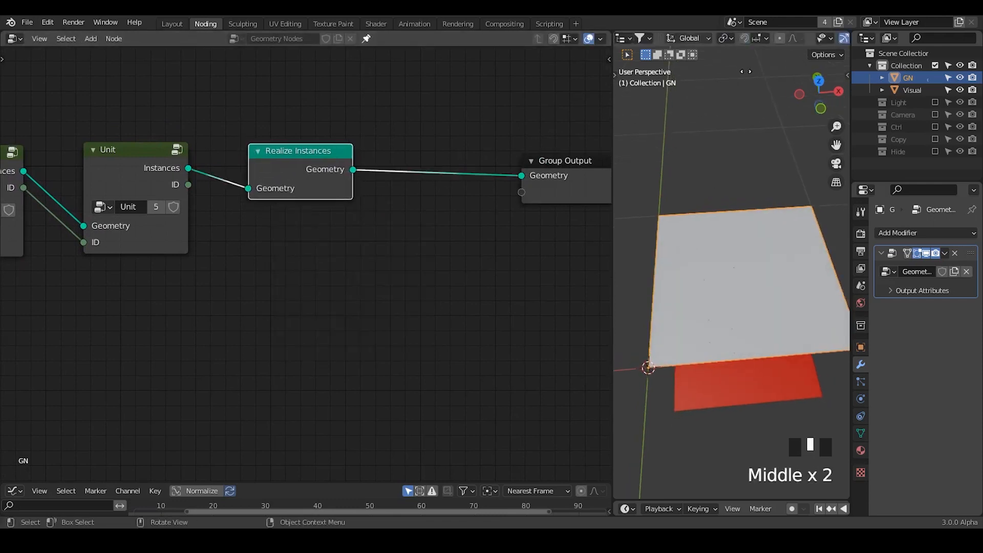
middle_click_drag(411, 220, 386, 194, "shift")
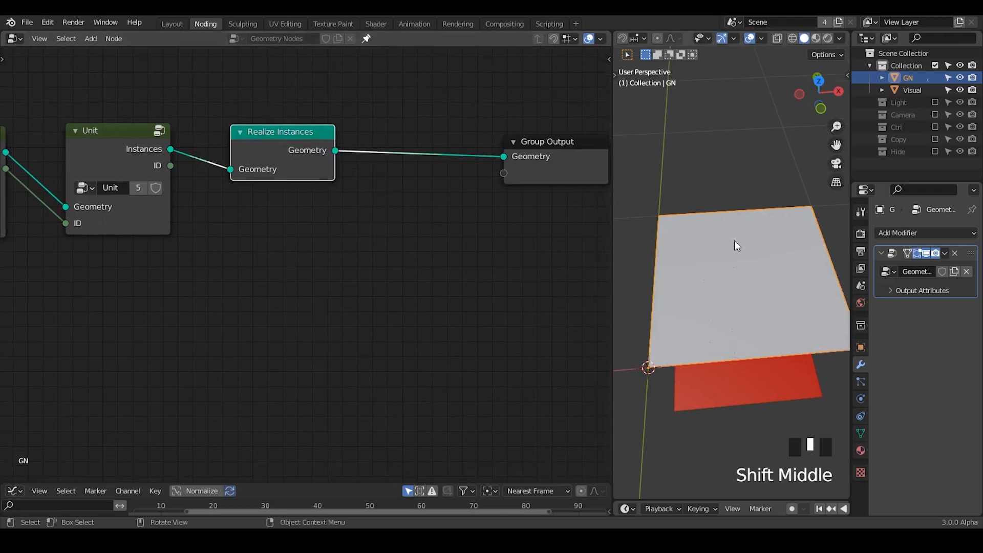
left_click(795, 38)
middle_click_drag(770, 198, 761, 246)
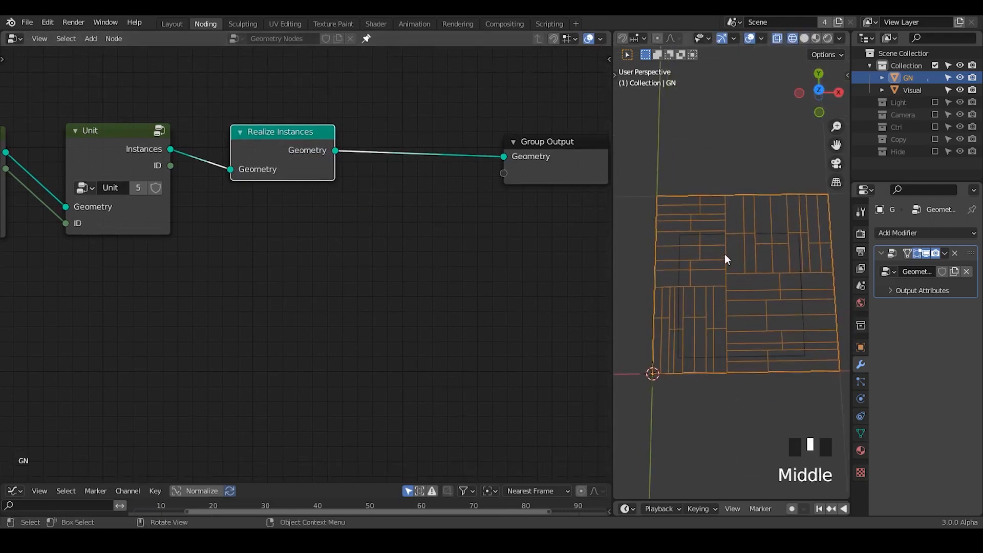
Switch the 3D viewport to solid shading and tilt the view to look at the panels from an angle.
left_click(803, 39)
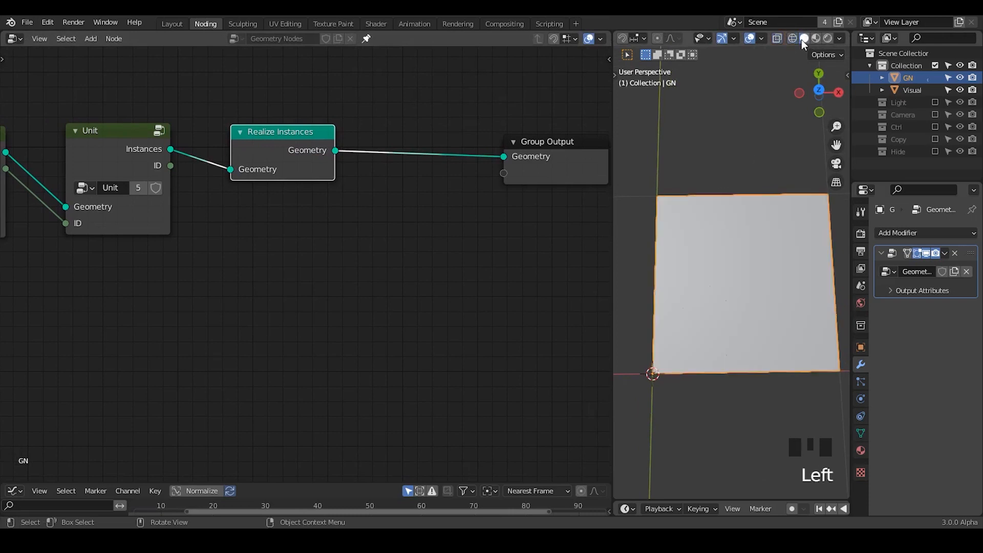
mouse_move(757, 227)
middle_mouse_down()
mouse_move(762, 189)
mouse_move(717, 261)
middle_mouse_up()
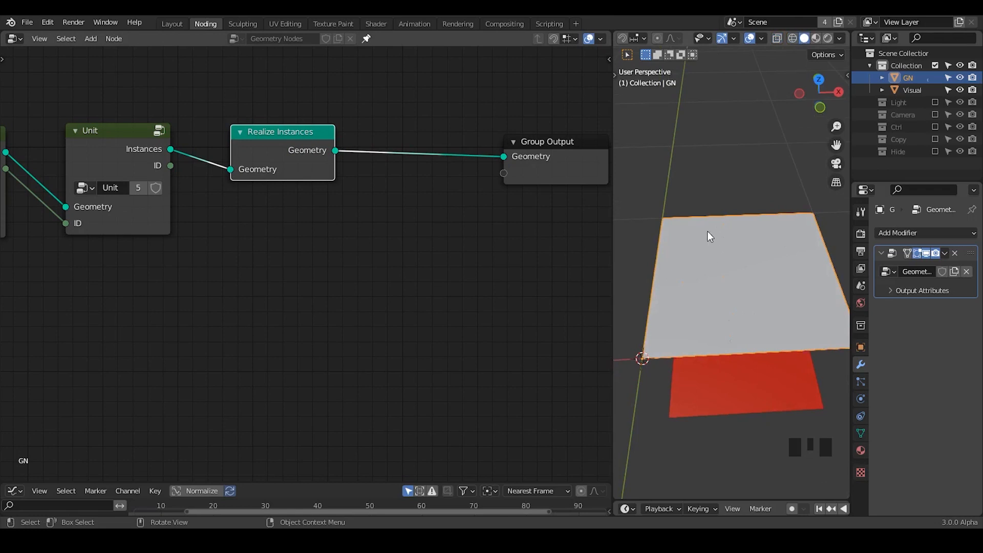
middle_click_drag(779, 332, 766, 325, "shift")
Insert a Set Position node between Realize Instances and the Group Output, spacing the neighbouring nodes to make room for it.
left_click_drag(290, 132, 275, 134)
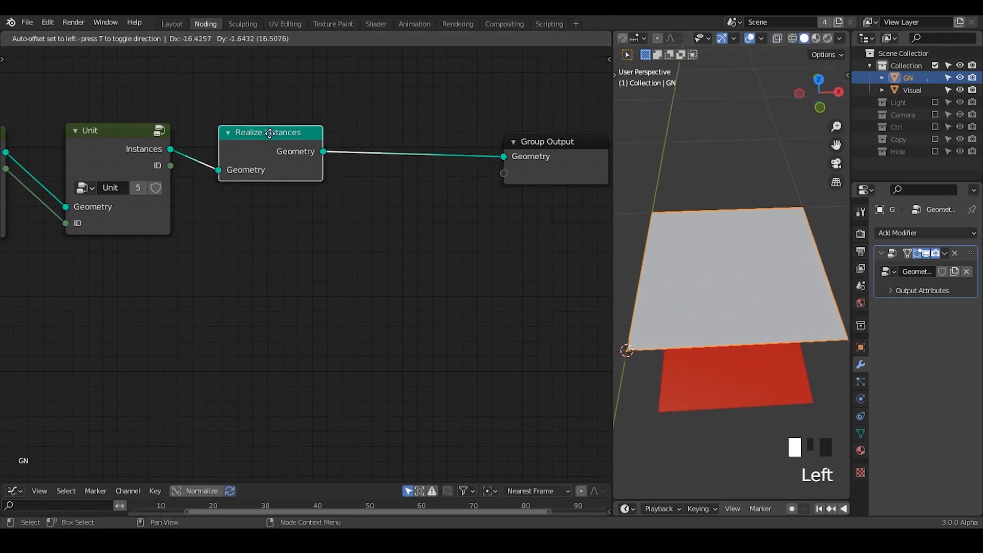
left_click_drag(118, 147, 95, 161)
left_click_drag(247, 146, 232, 149)
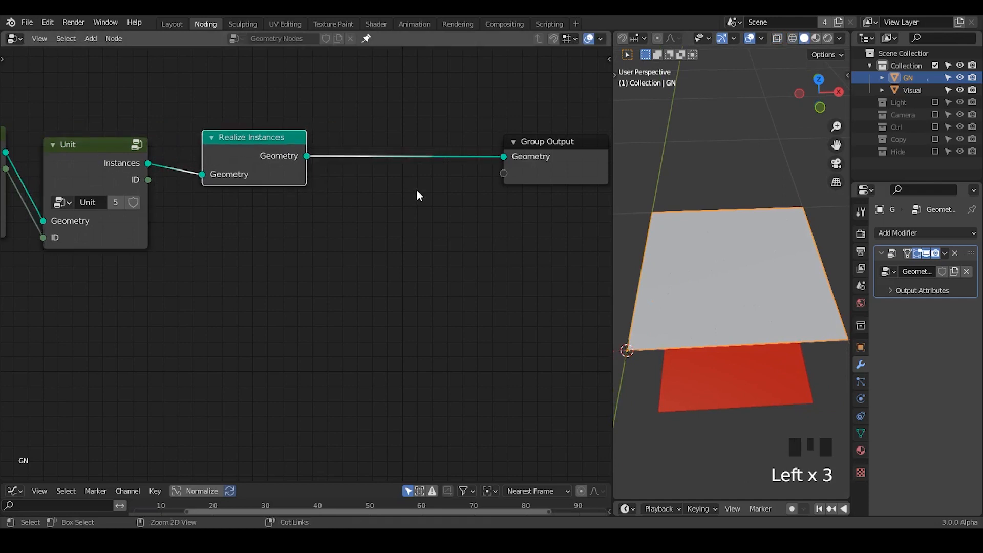
key("ctrl+a")
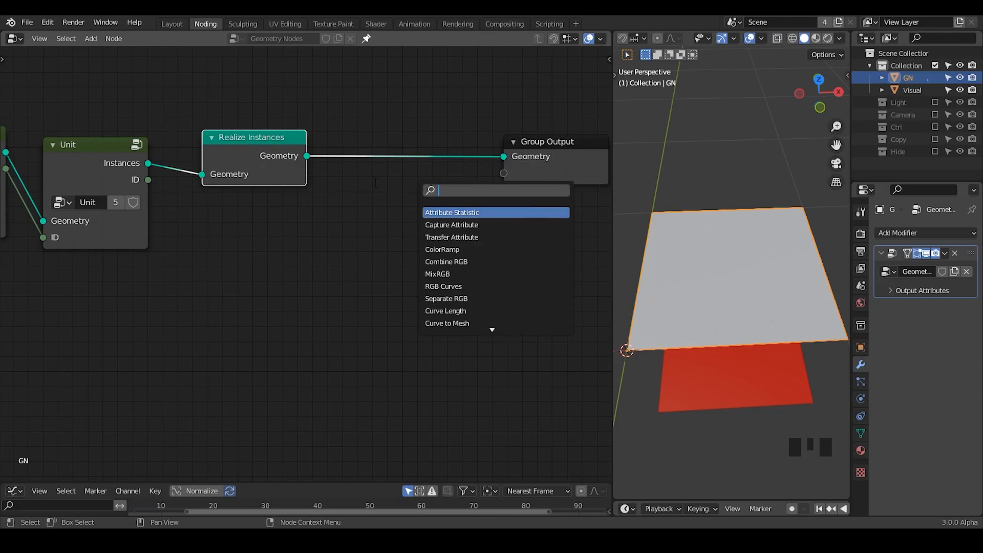
type("set")
key("Return")
left_click(390, 130)
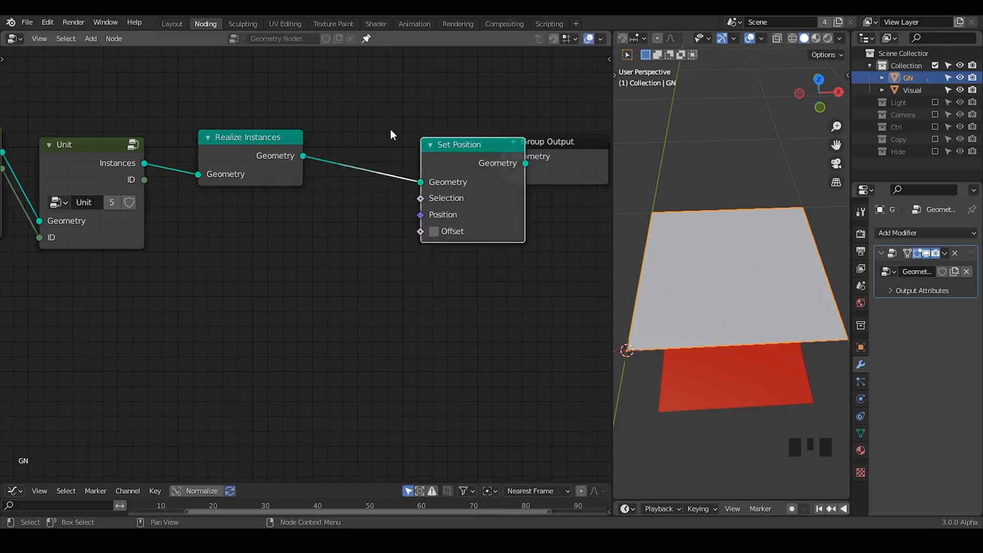
middle_click_drag(417, 195, 170, 239)
left_click_drag(345, 103, 129, 331)
key("g")
left_click(417, 327)
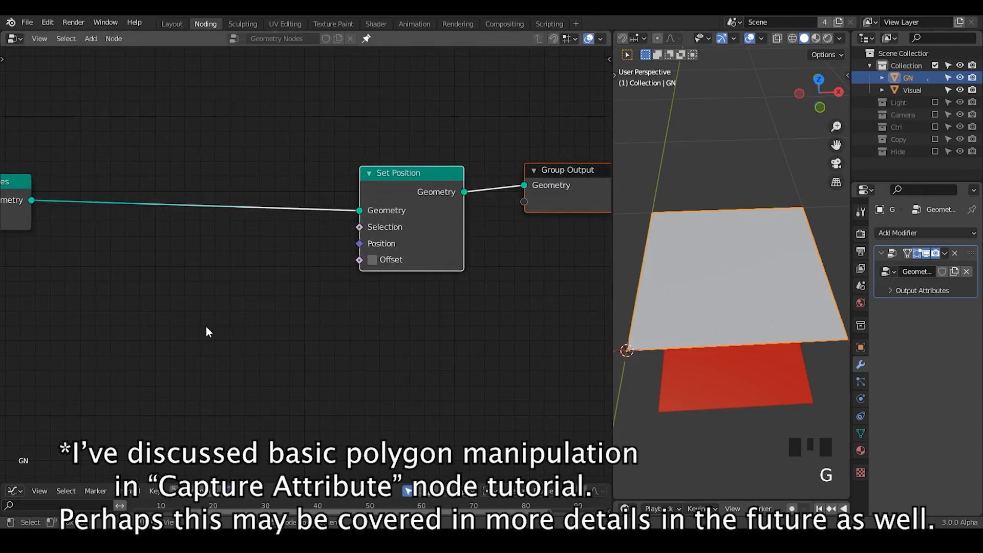
Insert a Capture Attribute node between Realize Instances and Set Position, with the Face domain and Vector data type.
middle_click_drag(206, 328, 506, 209)
key("ctrl+a")
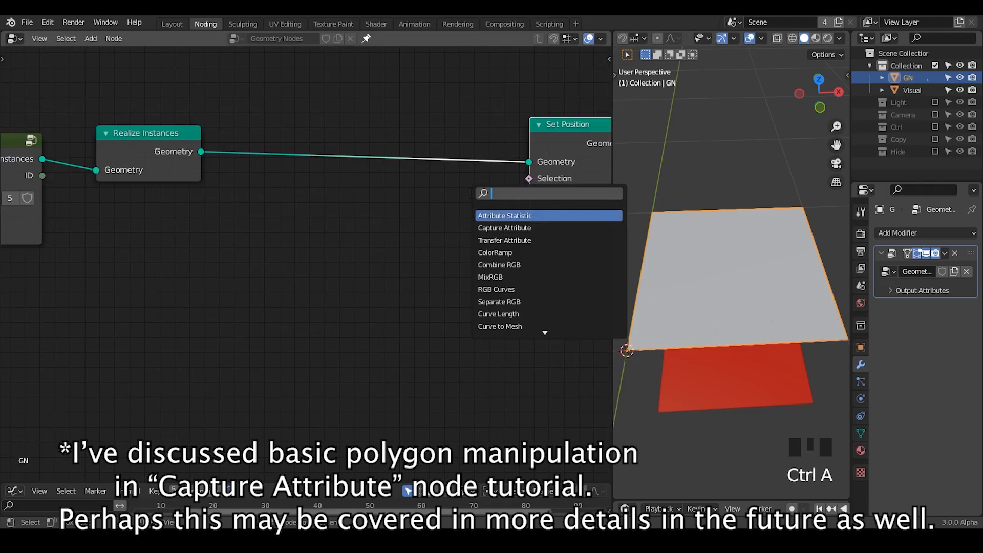
type("capture")
key("Return")
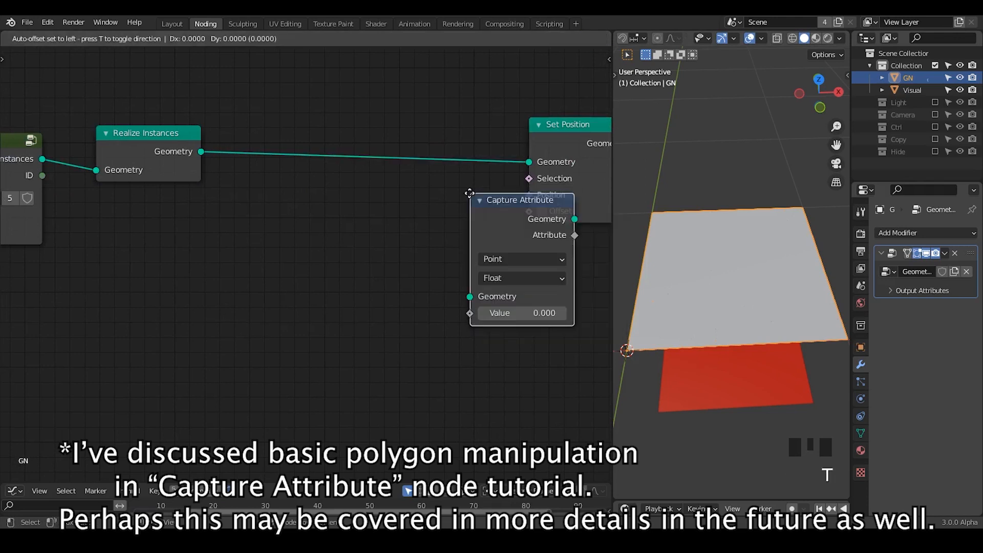
left_click(408, 162)
left_click(415, 210)
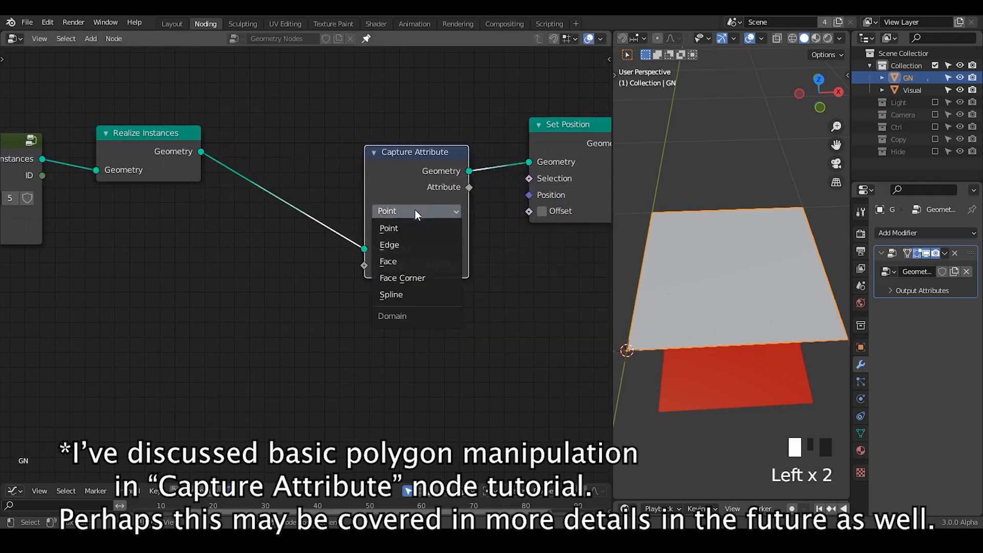
left_click(407, 263)
left_click_drag(406, 180, 416, 130)
left_click(422, 181)
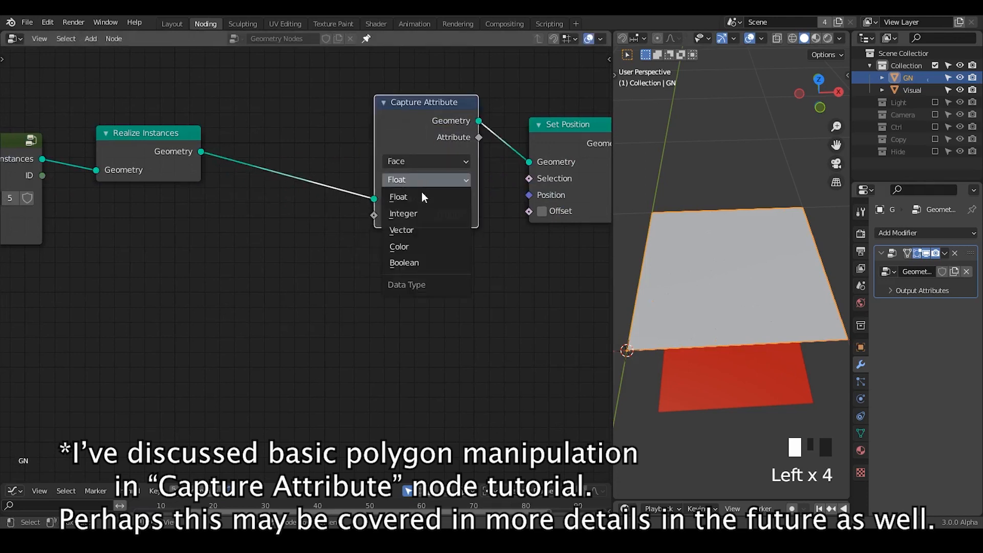
left_click(422, 229)
Add a Position input node below the Realize Instances node.
key("ctrl+a")
type("pos")
key("Return")
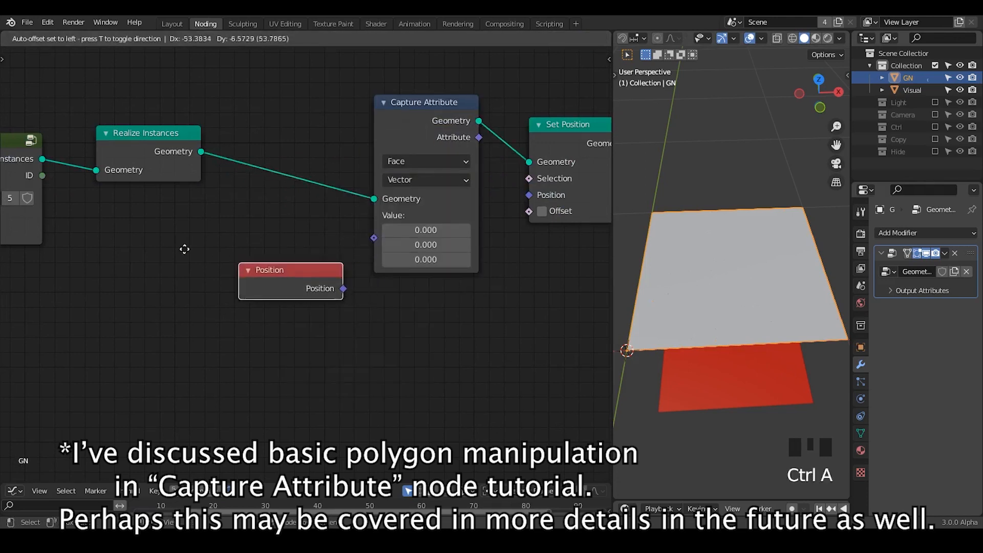
left_click(176, 250)
Add a MixRGB node below Set Position, and link Position to both the Capture Attribute Value and the Mix node's Color1.
key("ctrl+a")
type("mix")
key("Return")
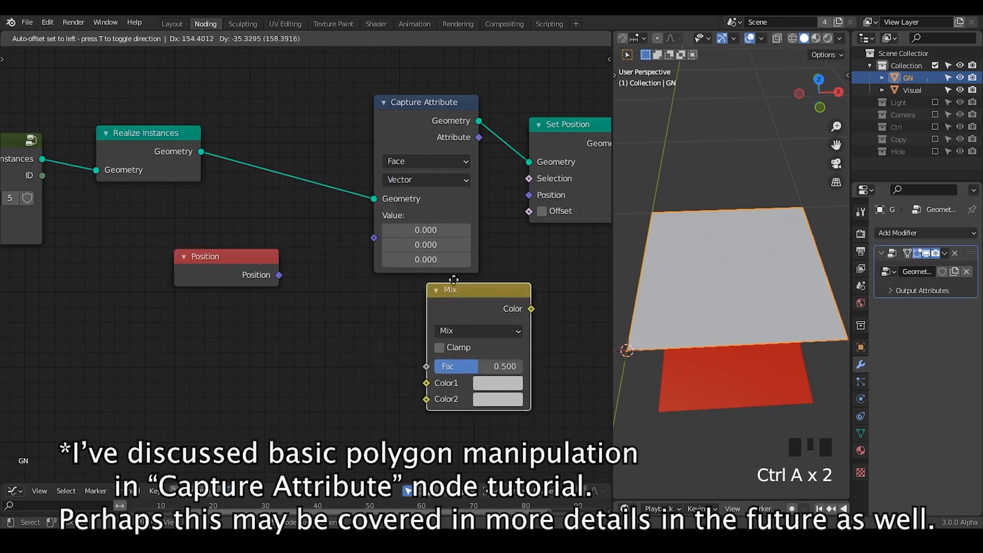
left_click(477, 281)
left_click_drag(279, 275, 486, 378)
left_click_drag(522, 287, 535, 266)
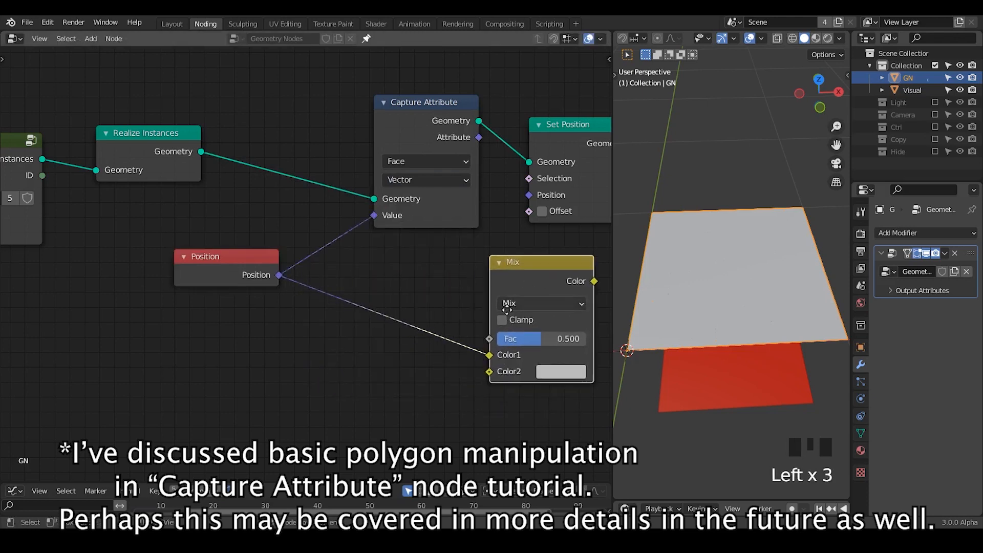
Link the captured Attribute to Mix Color2 and the Mix output to Set Position's Position, with Fac at 0.038.
middle_click_drag(409, 140, 358, 124)
left_click_drag(358, 128, 288, 130)
left_click_drag(358, 125, 438, 357)
left_click_drag(543, 267, 488, 182)
left_click_drag(489, 322, 456, 328, "shift")
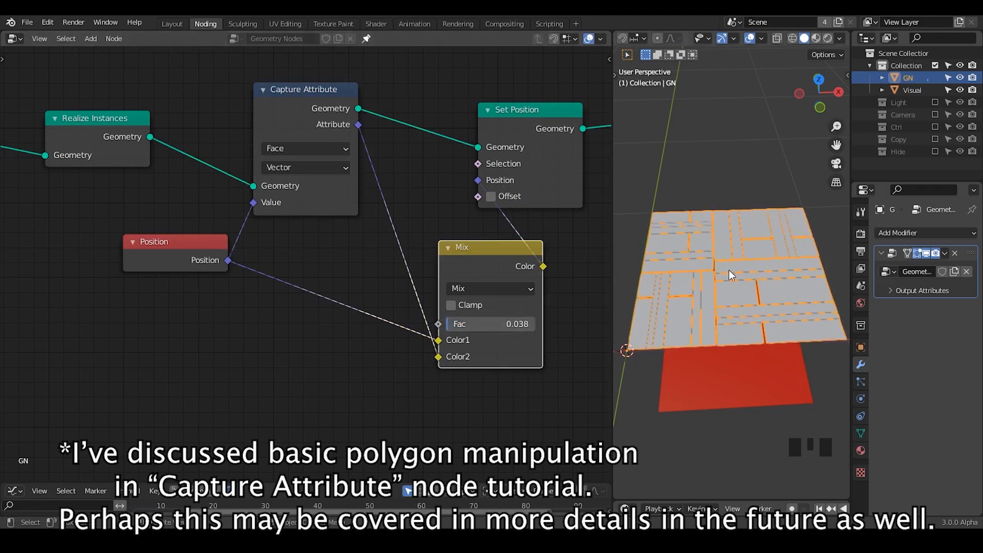
View the shrunken panels in top orthographic view.
middle_click_drag(729, 269, 722, 307)
left_click(822, 94)
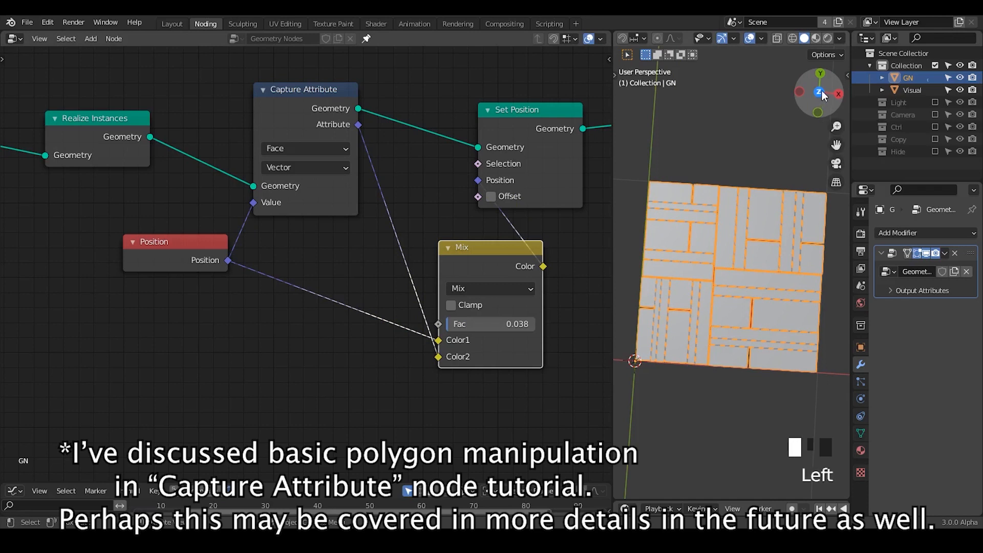
middle_click_drag(757, 278, 751, 253, "ctrl")
Sketch temporary annotation strokes on one of the panels and erase them.
left_click(664, 243)
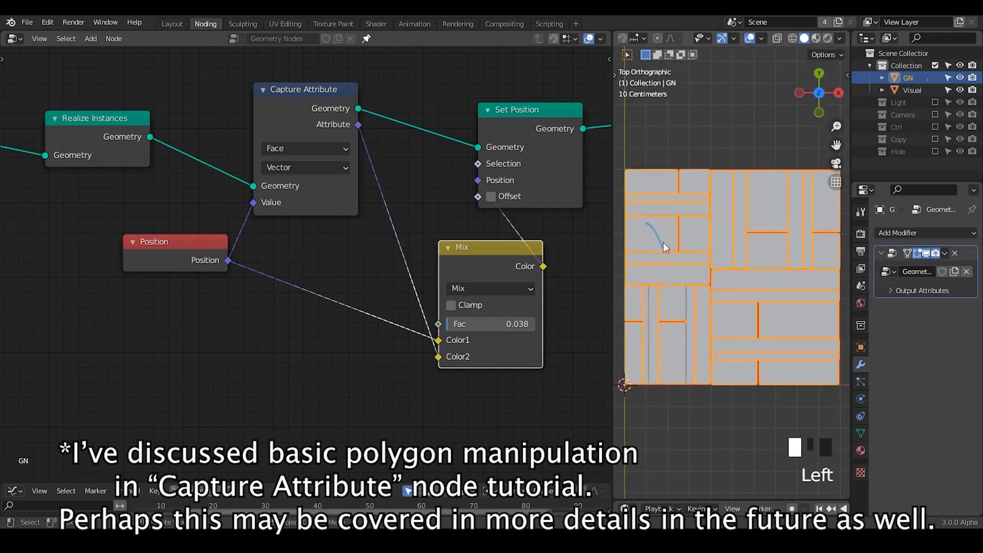
left_click_drag(660, 224, 639, 240)
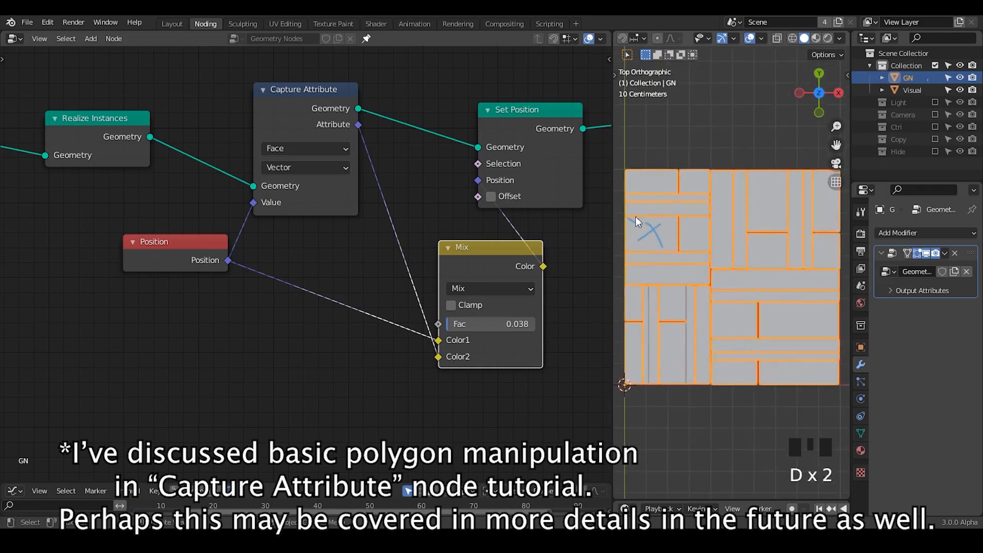
left_click(634, 235)
right_click_drag(639, 237, 662, 188)
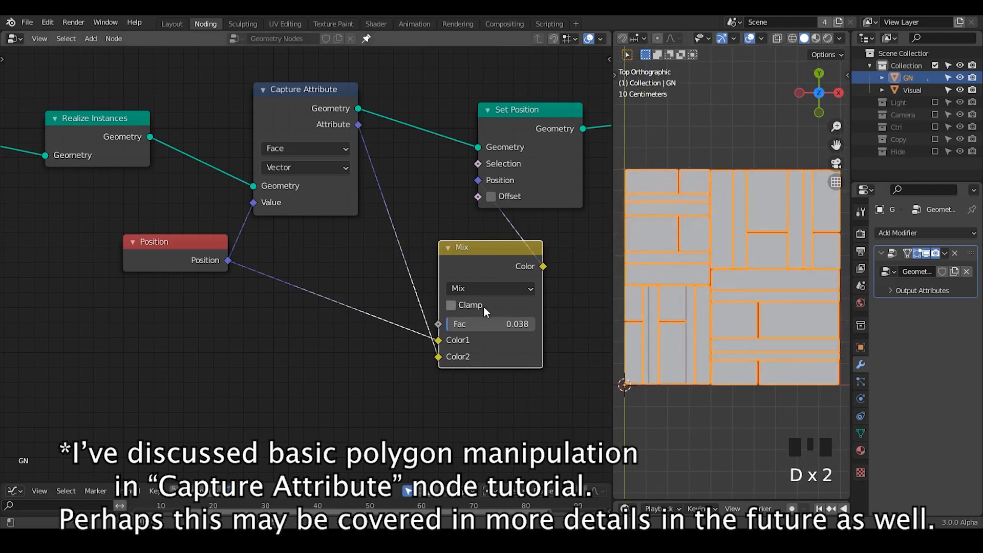
Collapse the Mix node, tuck it below Capture Attribute, and shift Set Position and the Group Output away from it.
left_click_drag(486, 324, 450, 323)
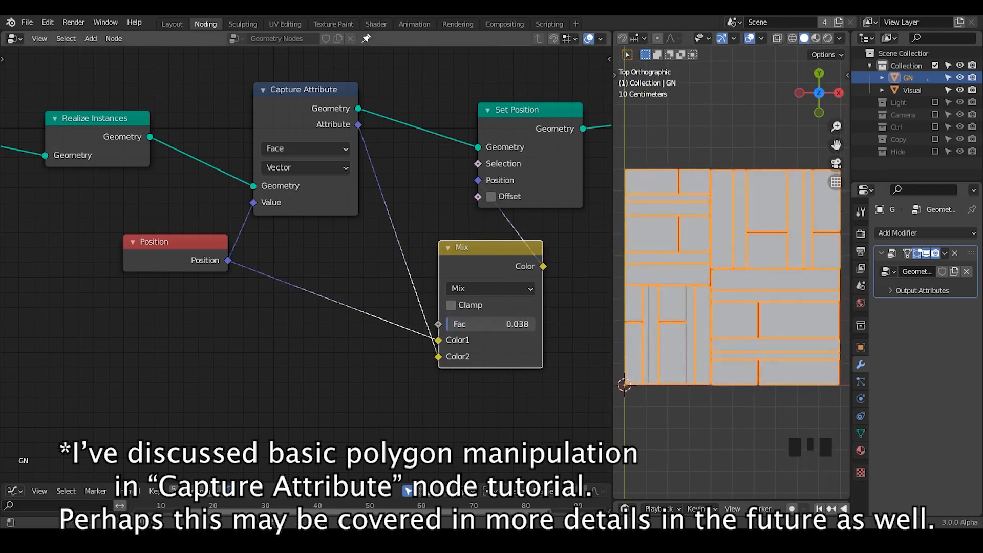
left_click(449, 248)
left_click_drag(479, 247, 417, 248)
middle_click_drag(571, 180, 283, 207)
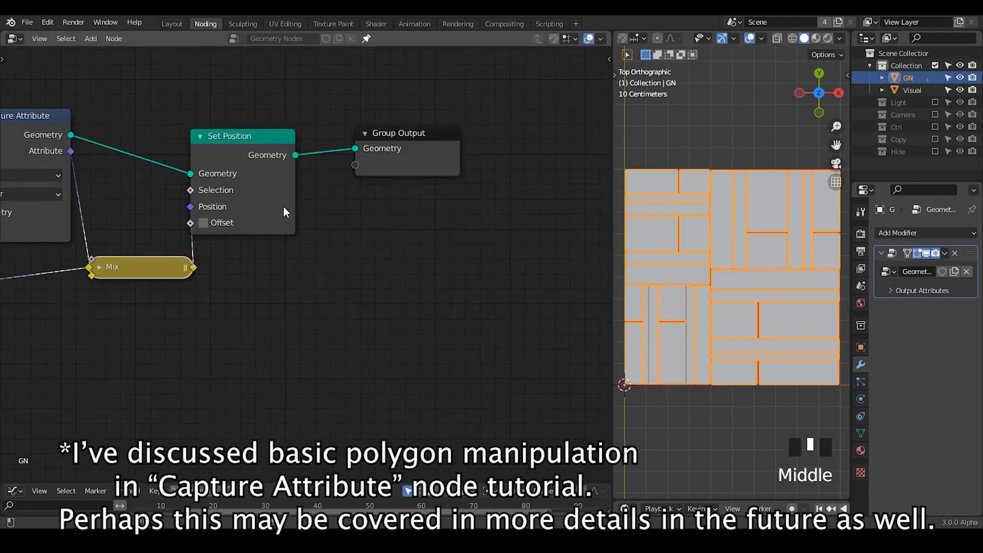
left_click_drag(427, 80, 238, 248)
left_click_drag(271, 147, 329, 142)
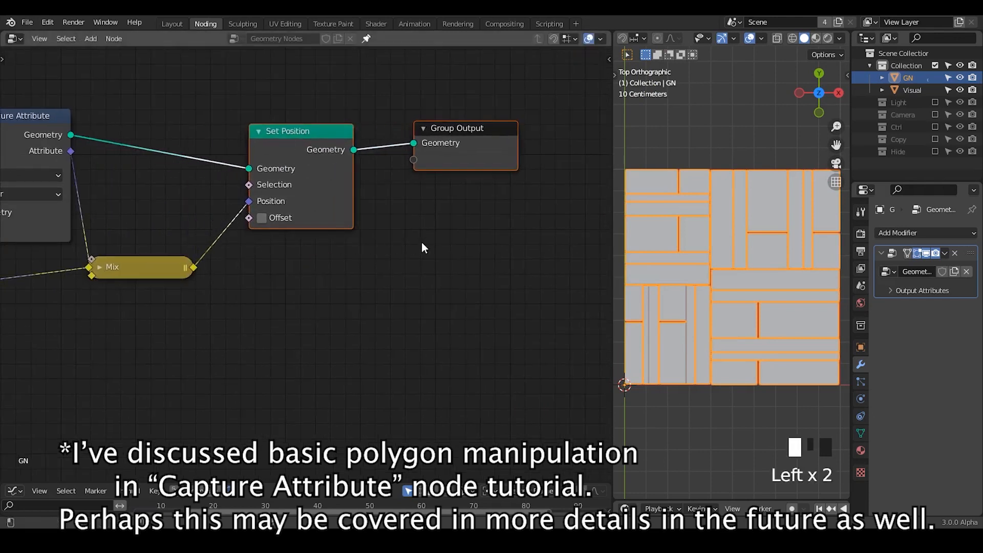
left_click(423, 243)
Tilt the 3D view back to perspective and deselect the GN object.
middle_click_drag(732, 301, 741, 274)
left_click(720, 155)
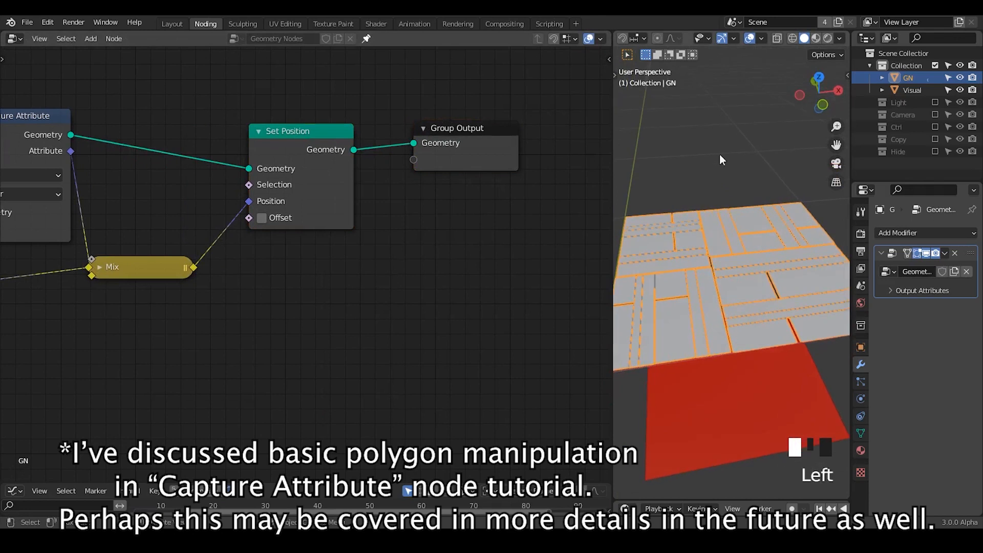
middle_click_drag(720, 155, 715, 277, "ctrl")
Move the Group Output and Set Position farther from the Mix node and nudge Capture Attribute upward.
left_click_drag(429, 144, 567, 153)
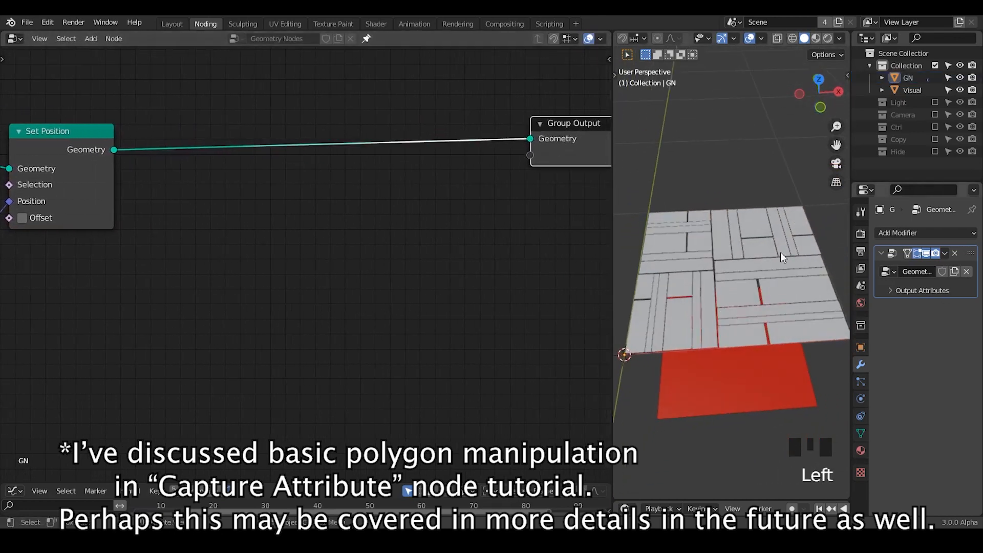
middle_click_drag(259, 189, 519, 177)
middle_click_drag(252, 208, 393, 184)
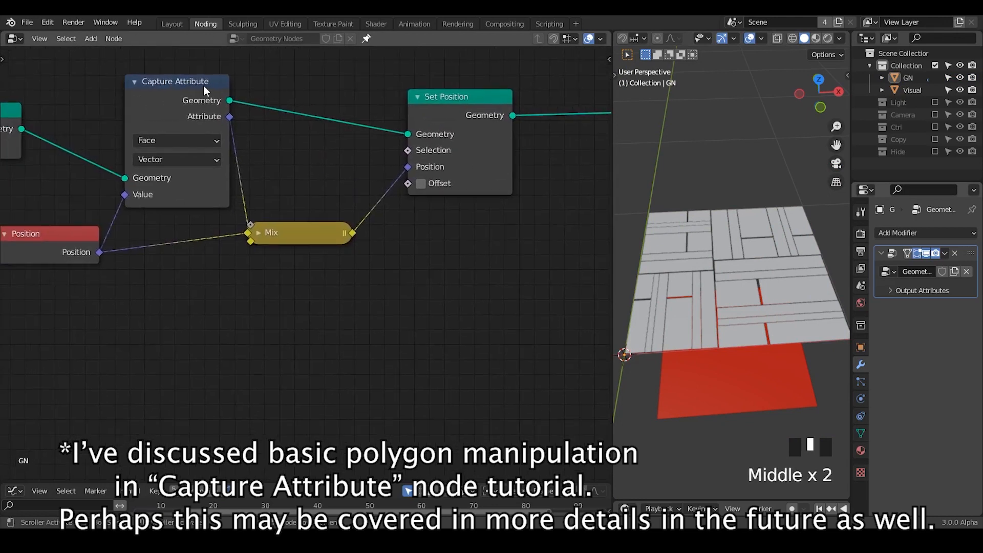
mouse_move(188, 116)
left_mouse_down()
mouse_move(201, 95)
mouse_move(186, 112)
left_mouse_up()
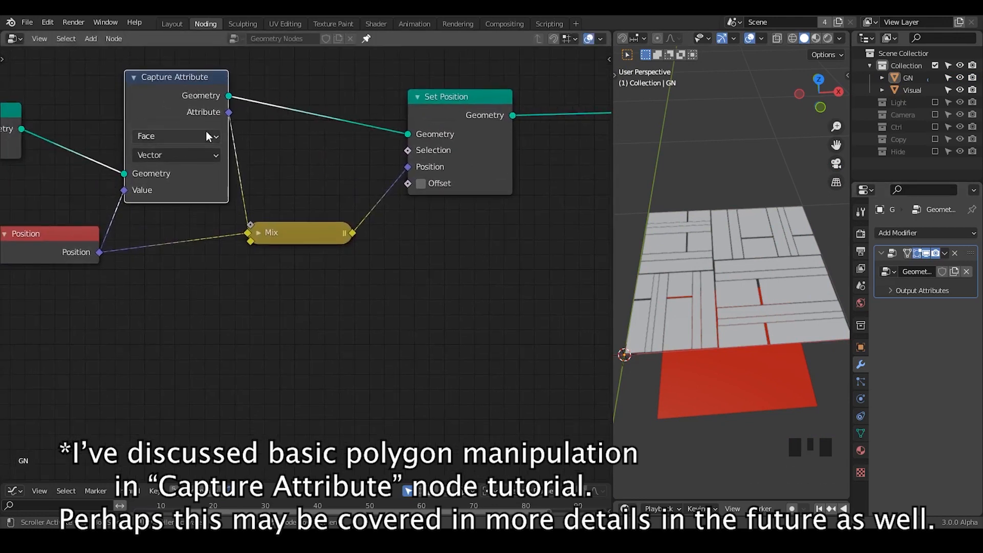
middle_click_drag(457, 233, 293, 263)
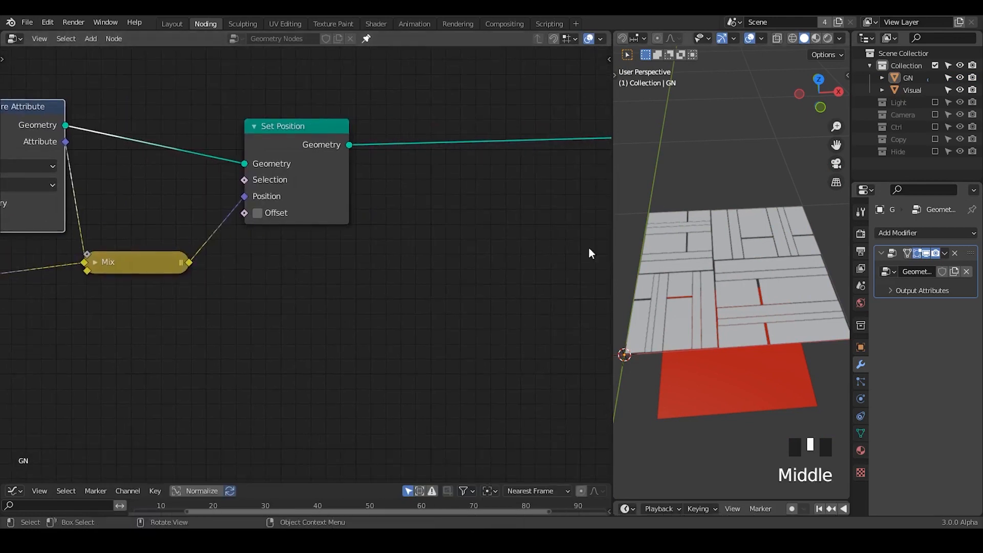
middle_click_drag(478, 194, 444, 202)
left_click_drag(269, 159, 433, 151)
Insert a vector Add node between the Mix output and Set Position's Position input.
middle_click_drag(237, 274, 318, 244)
key("ctrl+a")
type("vec")
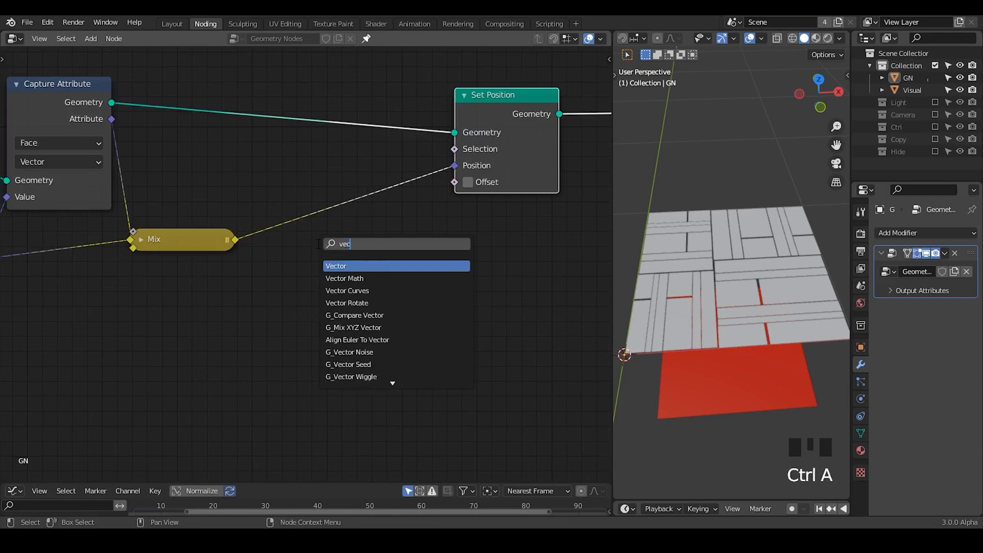
type("tor add")
key("Return")
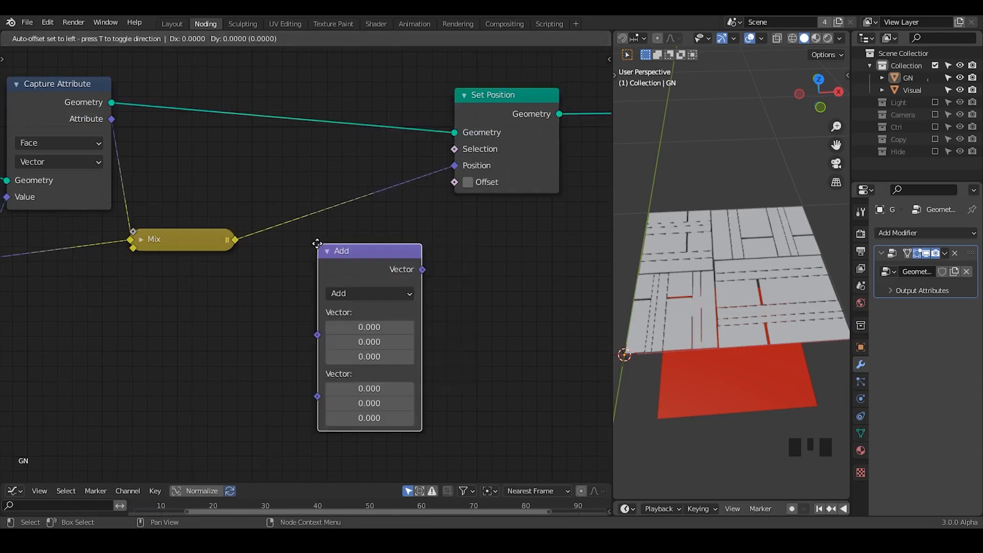
left_click(235, 286)
Add a Combine XYZ node below Mix and link it to the second vector of the Add node.
middle_click_drag(234, 281, 371, 235)
key("ctrl+a")
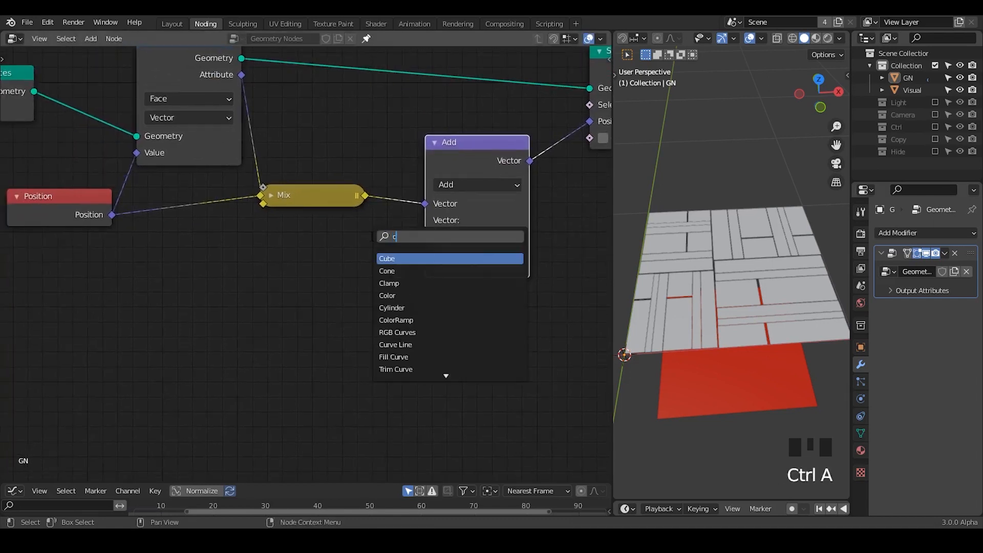
type("combine")
key("Return")
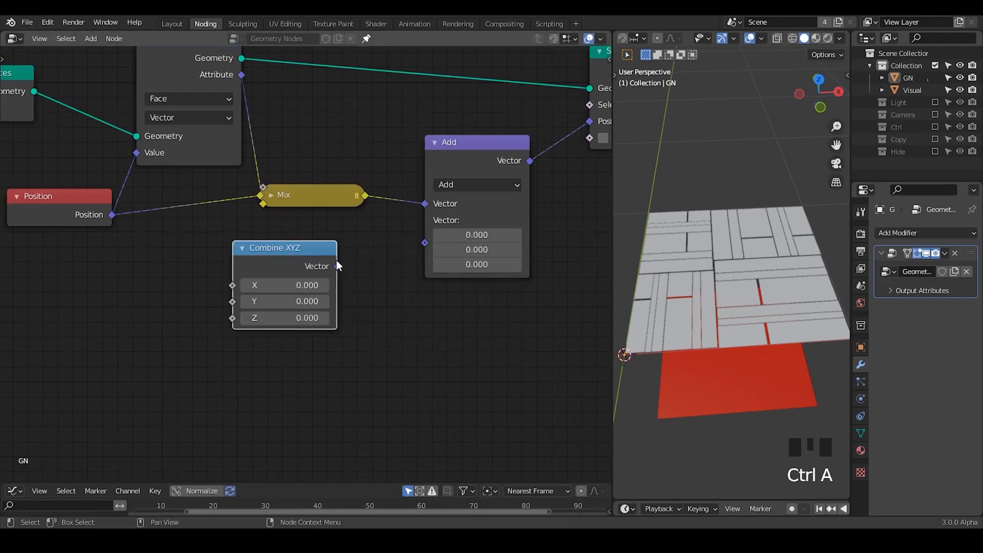
left_click(336, 262)
left_click_drag(337, 267, 445, 244)
left_click_drag(329, 248, 370, 248)
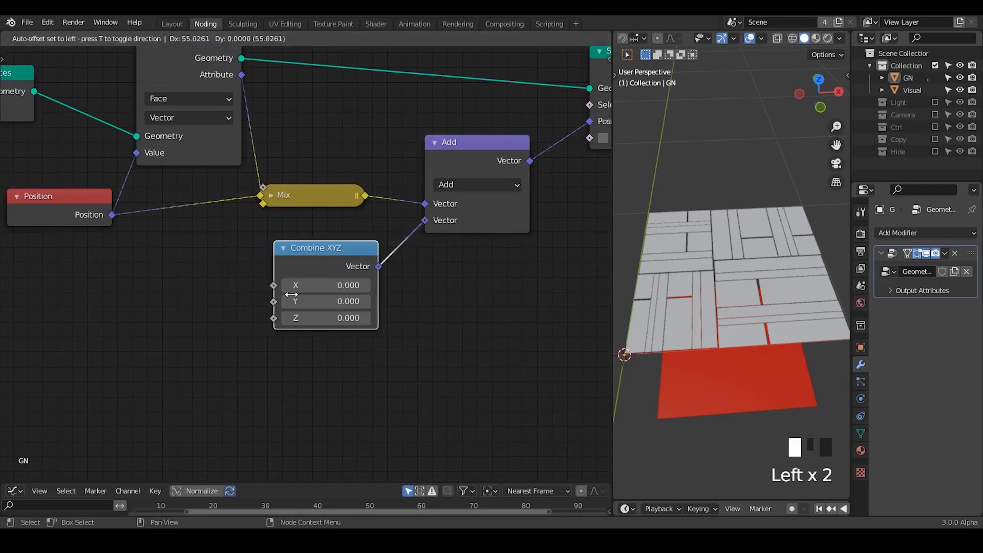
Add a Float Random Value node beside the Combine XYZ node.
middle_click_drag(186, 291, 359, 241)
key("ctrl+a")
type("random v")
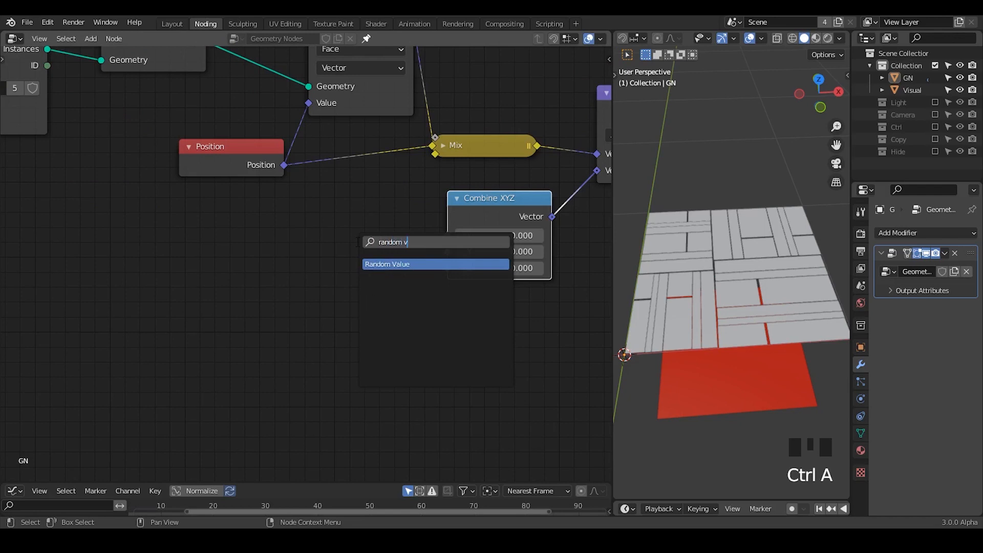
key("Return")
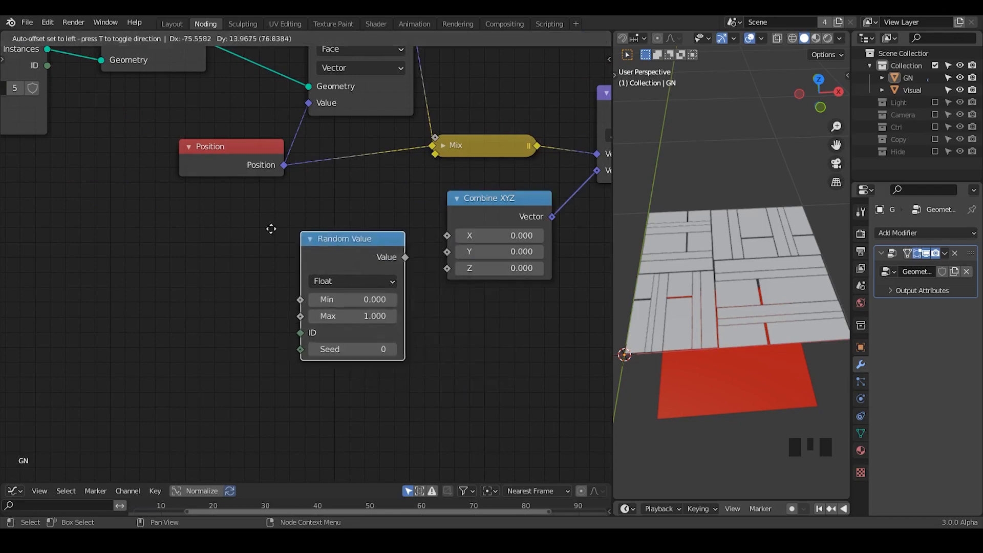
left_click(271, 230)
middle_click_drag(352, 219, 328, 279)
middle_click_drag(329, 280, 306, 275)
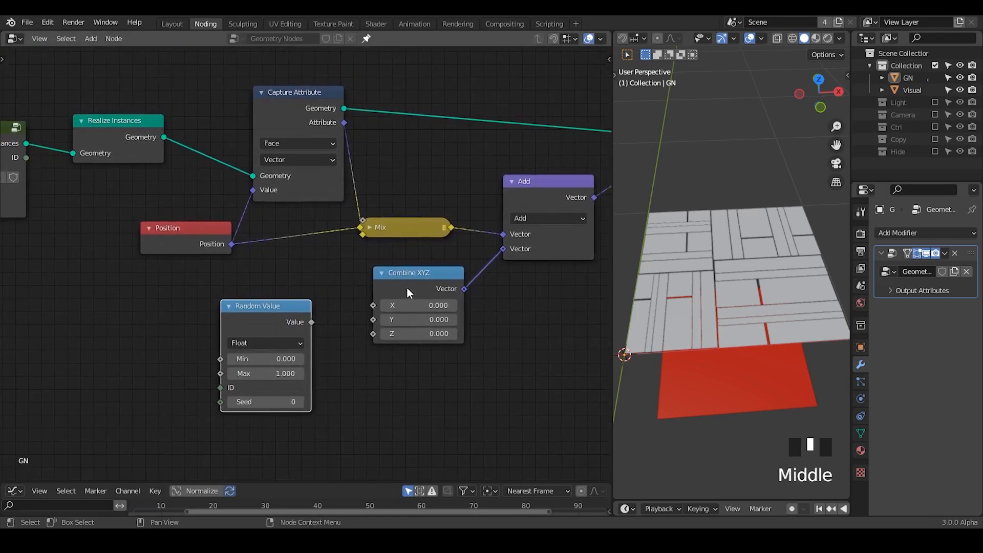
Duplicate Capture Attribute, insert the copy between Realize Instances and the vector Capture Attribute, and set its data type to Integer.
left_click_drag(408, 288, 439, 295)
left_click_drag(286, 115, 308, 100)
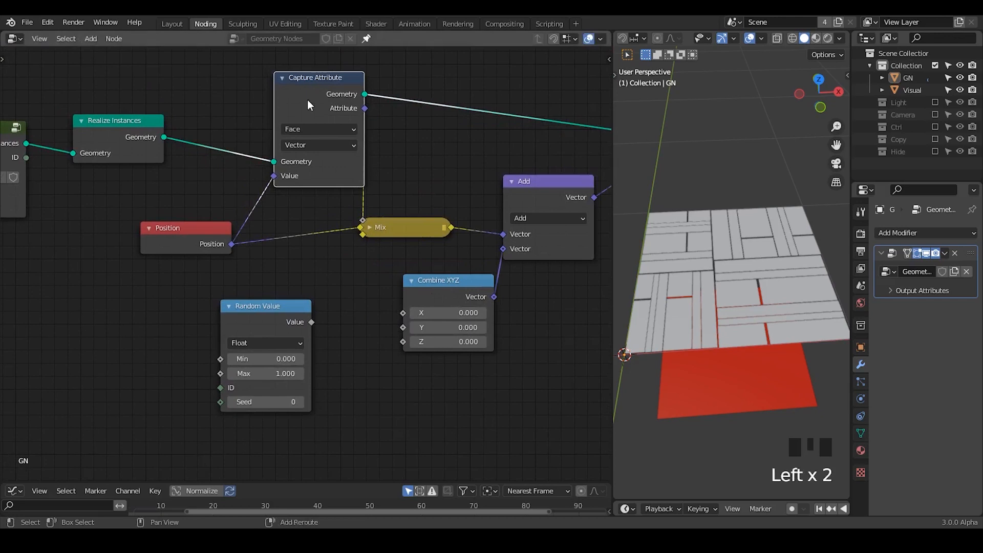
key("shift+d")
middle_click_drag(214, 131, 245, 147)
left_click(236, 143)
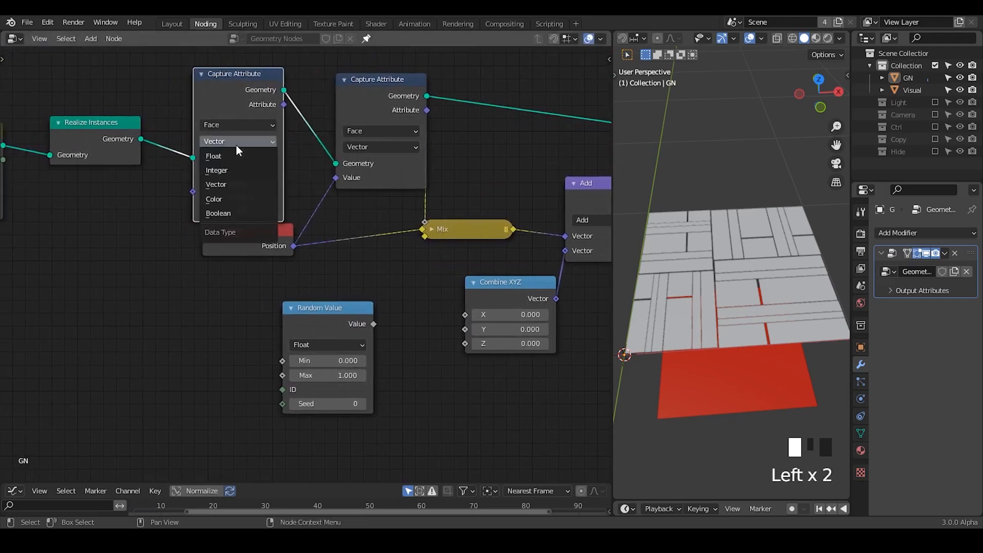
left_click(236, 170)
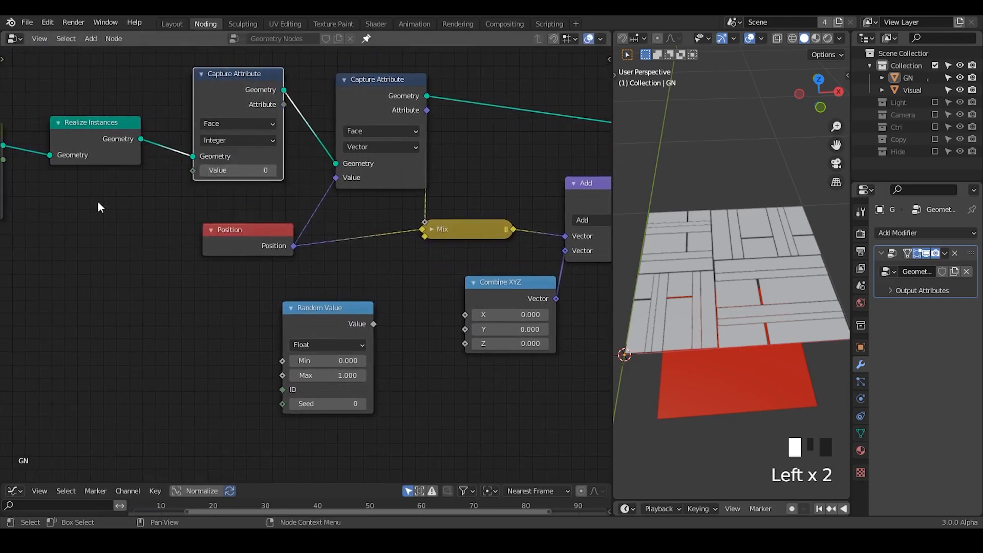
key("ctrl+a")
type("inte")
key("Return")
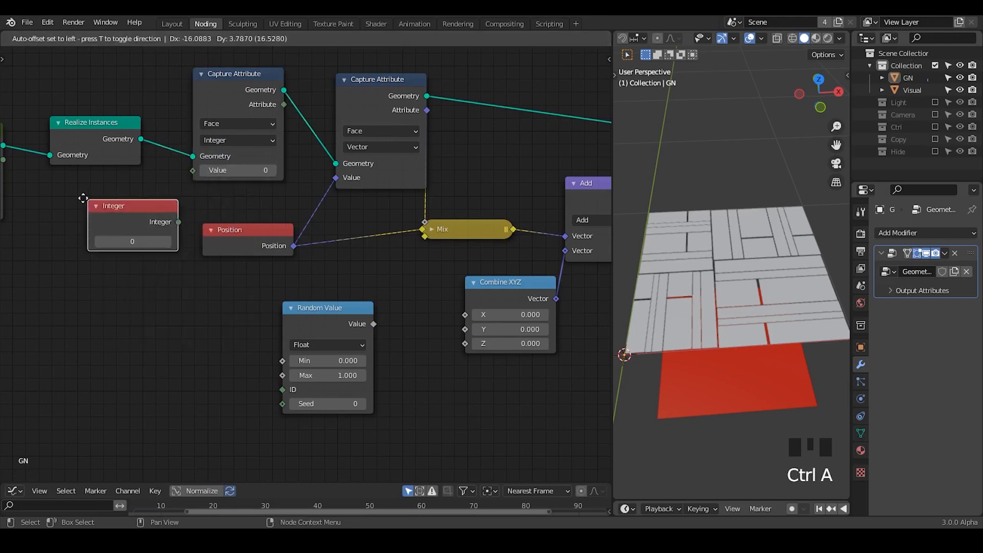
left_click(64, 192)
key("x")
Add an Index node and link it to the Value input of the Integer Capture Attribute.
key("ctrl+a")
type("index")
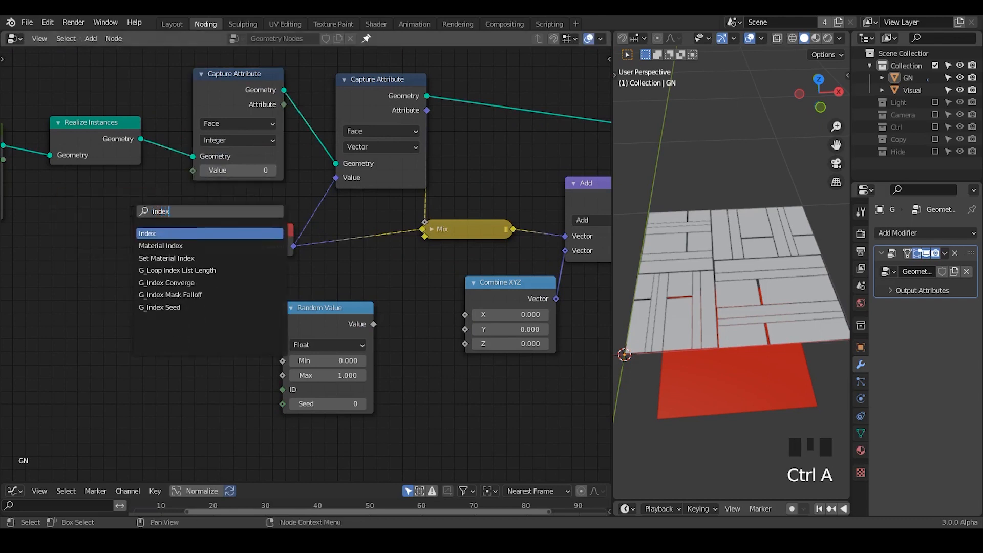
key("Return")
left_click(142, 210)
left_click_drag(154, 212, 197, 171)
Link Random Value to the Z input of Combine XYZ and feed its ID with the captured Integer attribute.
middle_click_drag(370, 309, 330, 296)
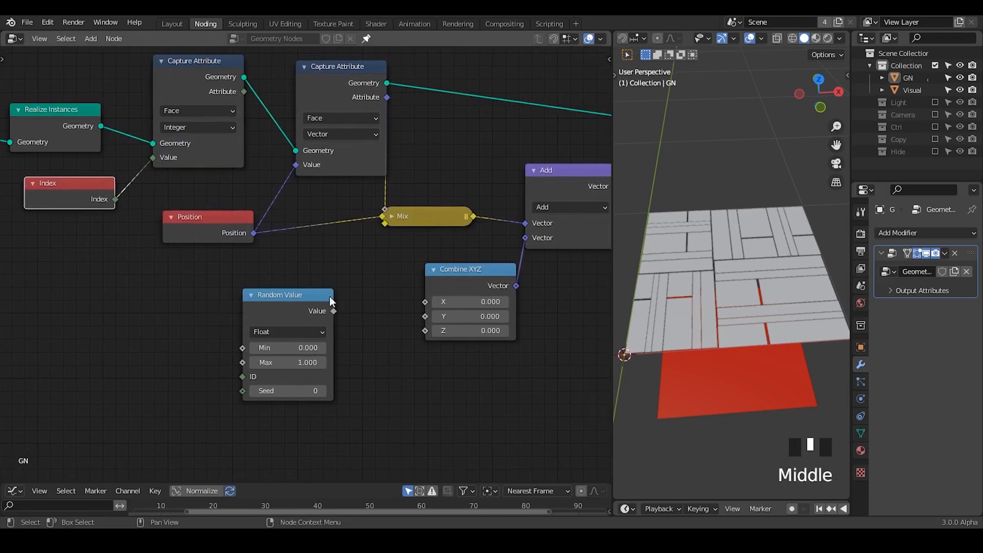
left_click_drag(334, 315, 426, 331)
mouse_move(705, 298)
middle_mouse_down()
mouse_move(712, 280)
mouse_move(710, 299)
middle_mouse_up()
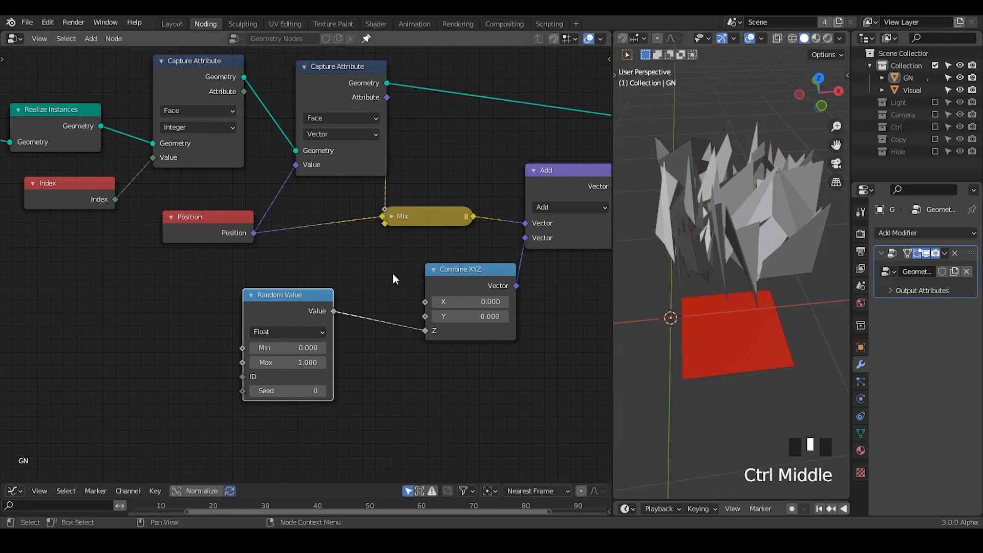
left_click_drag(278, 295, 320, 276)
left_click_drag(244, 92, 281, 357)
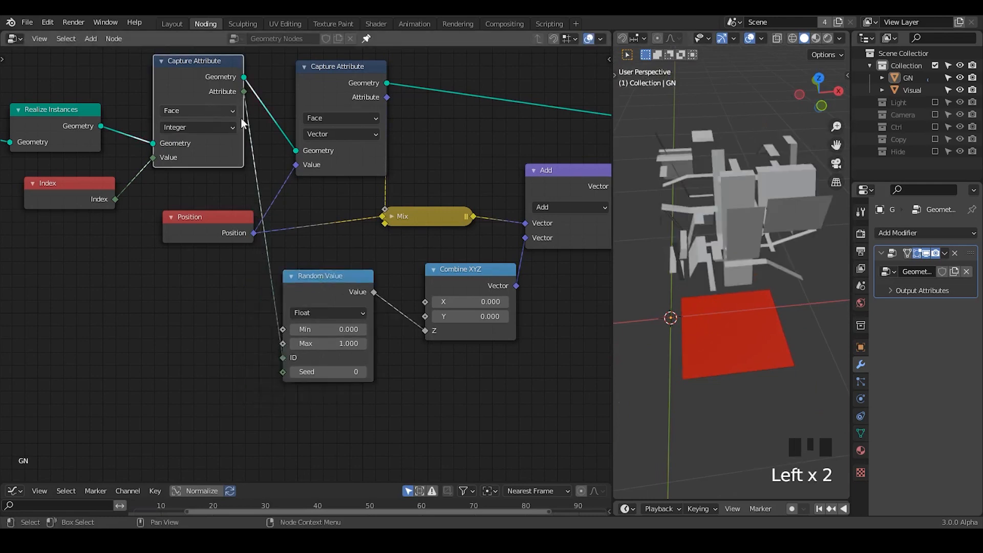
Set the Grid's Vertices Y to 3 inside the Unit group and return to the parent node tree.
middle_click_drag(776, 286, 833, 275)
middle_click_drag(792, 276, 770, 238)
left_click(767, 277)
middle_click_drag(767, 277, 742, 256)
middle_click_drag(547, 228, 202, 172)
key("Tab")
middle_click_drag(221, 422, 176, 363)
left_click(180, 364)
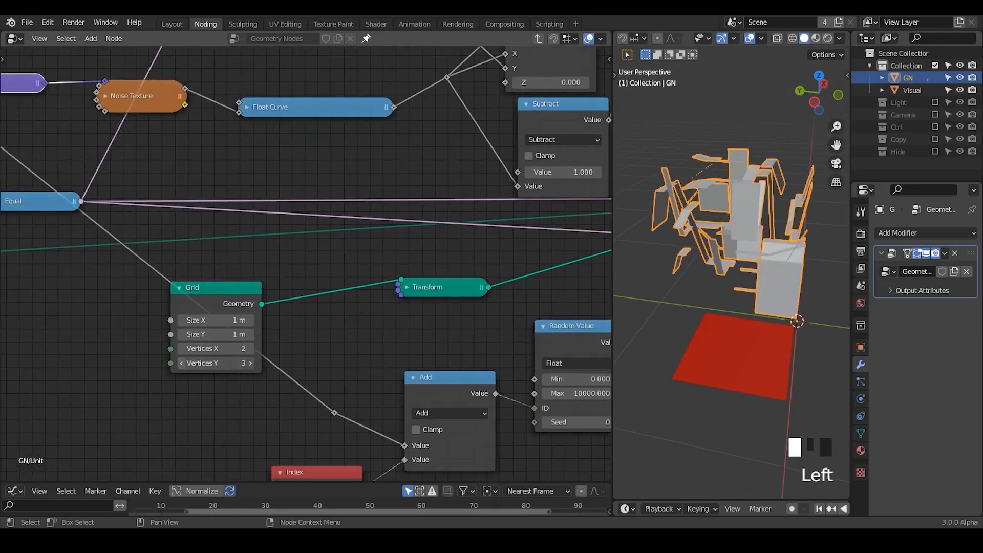
middle_click_drag(733, 230, 676, 254)
left_click(538, 41)
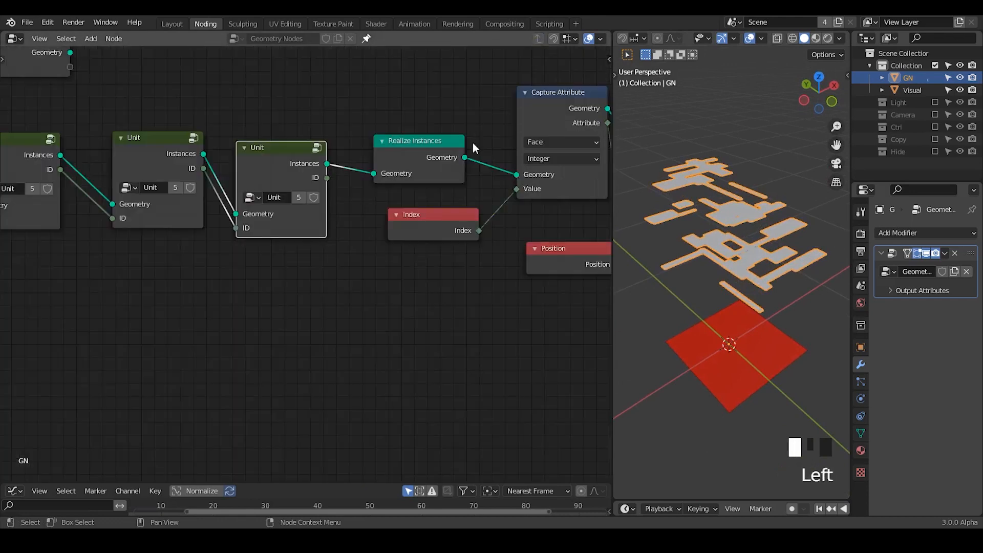
middle_click_drag(489, 162, 145, 155)
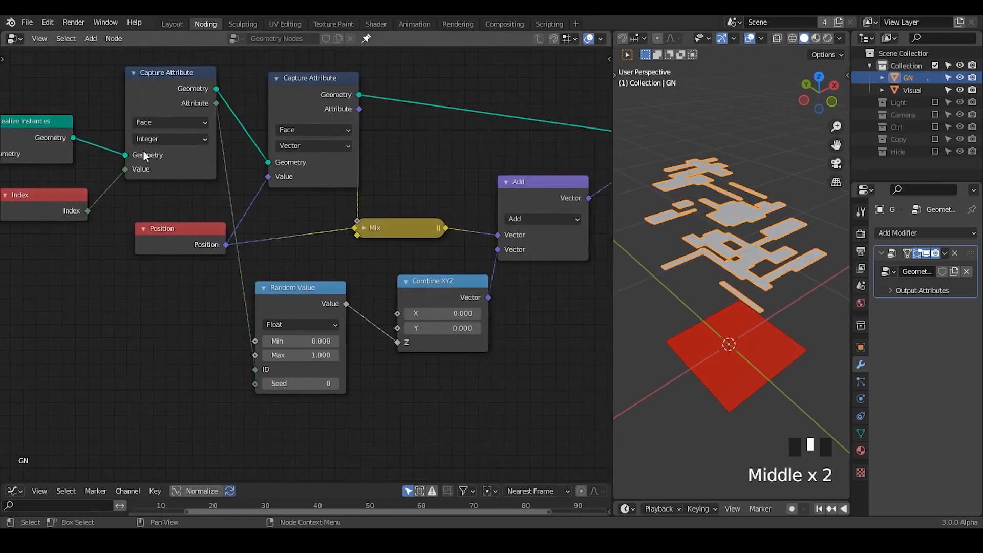
Add a Solidify modifier to GN, increase its thickness so the panels become tall blocks, and collapse both modifiers.
left_click(894, 233)
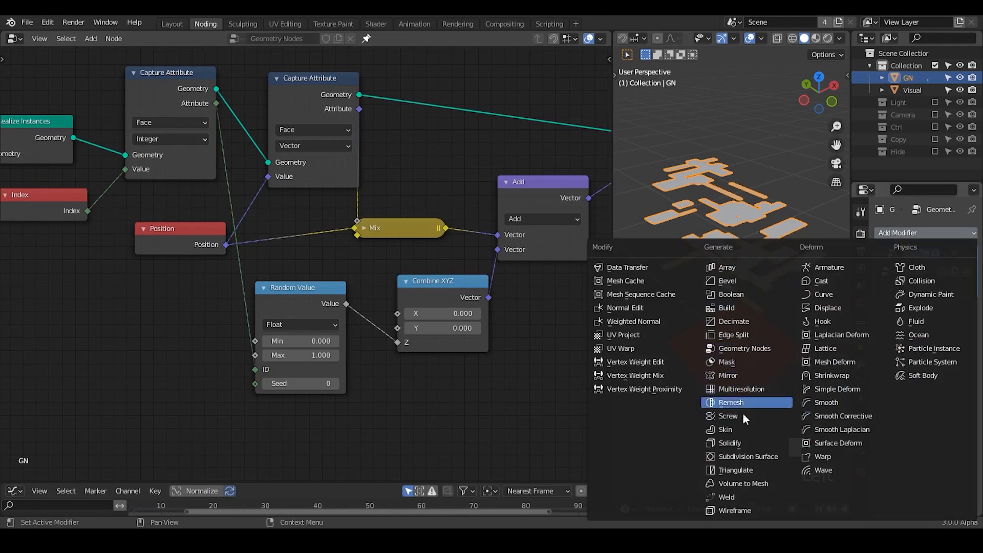
left_click(742, 442)
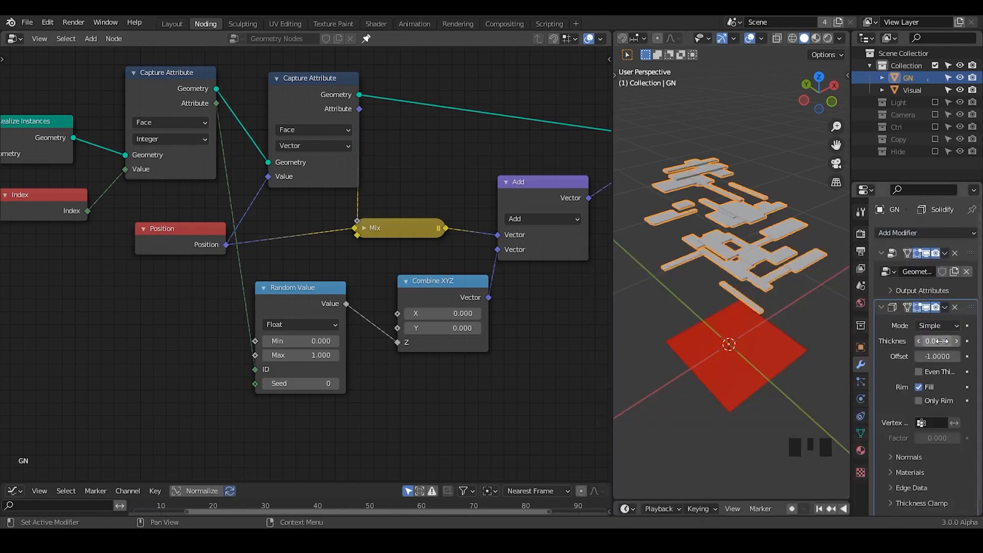
left_click_drag(942, 341, 961, 341)
left_click(882, 307)
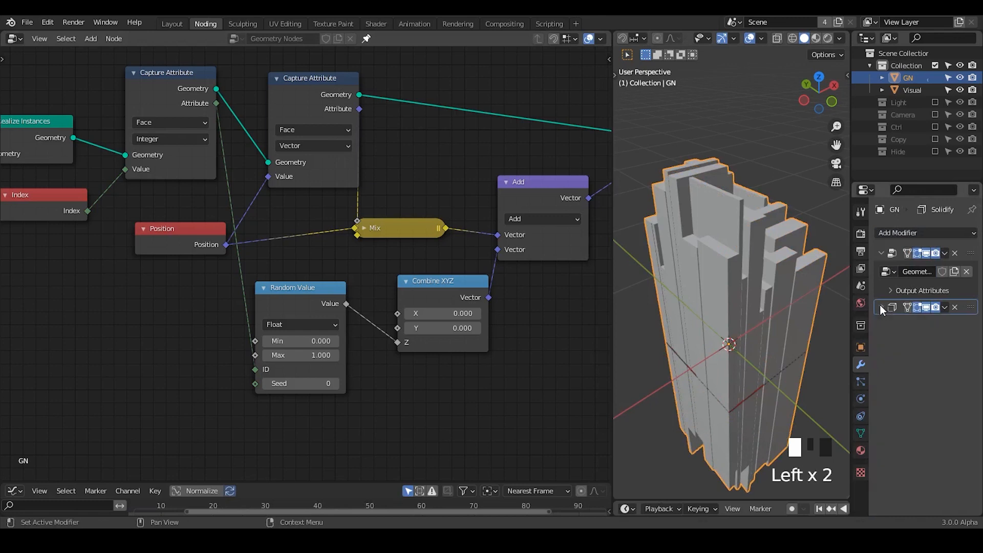
left_click(883, 254)
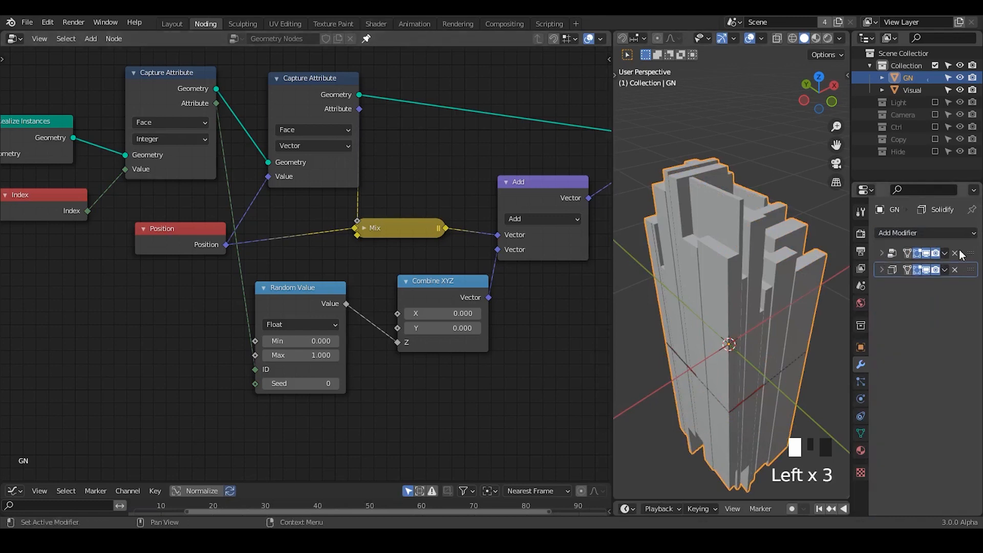
Unpin the node editor and create an additional Geometry Nodes modifier with its node tree named Clamp.
left_click(351, 39)
left_click(297, 39)
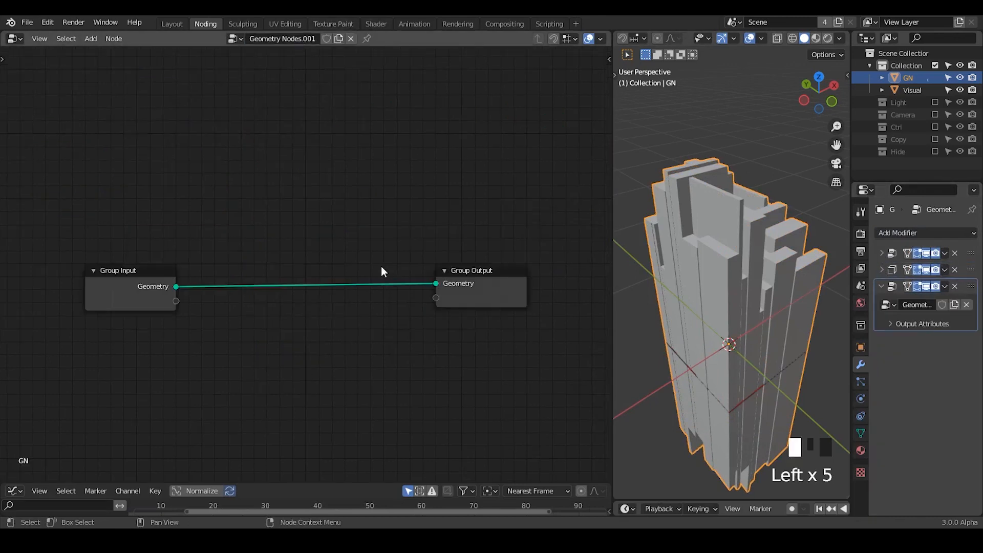
middle_click_drag(288, 301, 300, 247)
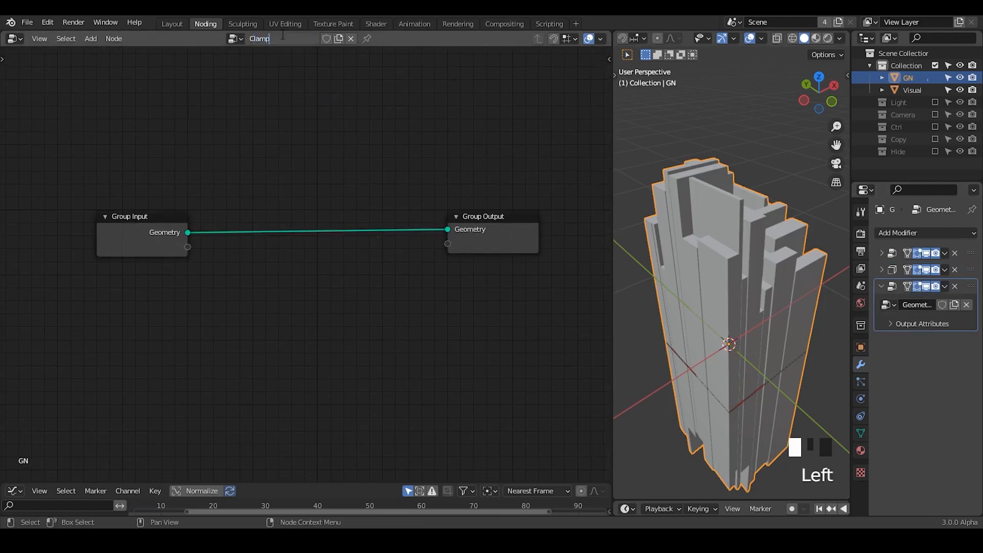
Move Group Input farther from Group Output and insert a Set Position node on the geometry link between them.
left_click_drag(144, 250, 5, 248)
middle_click_drag(182, 201, 242, 186)
key("ctrl+a")
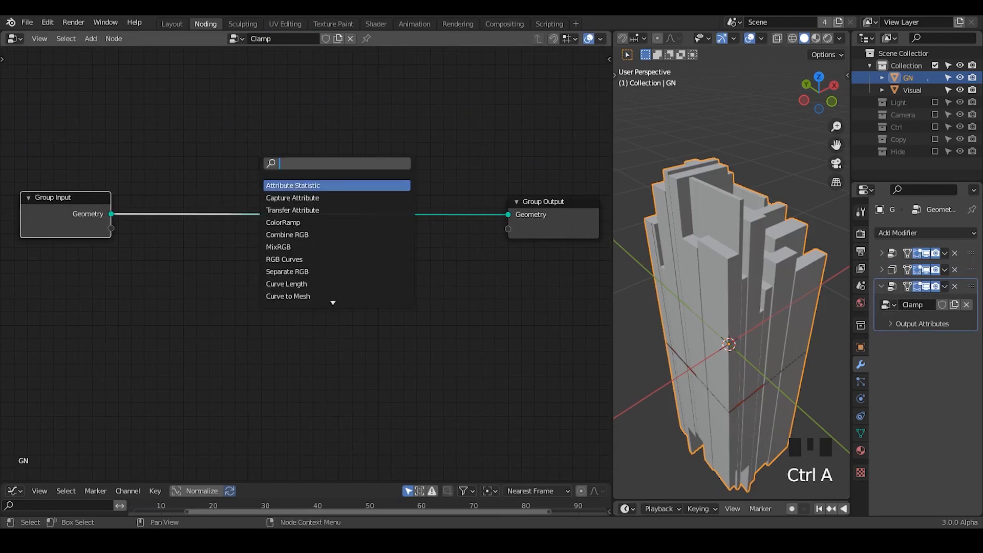
type("sepot")
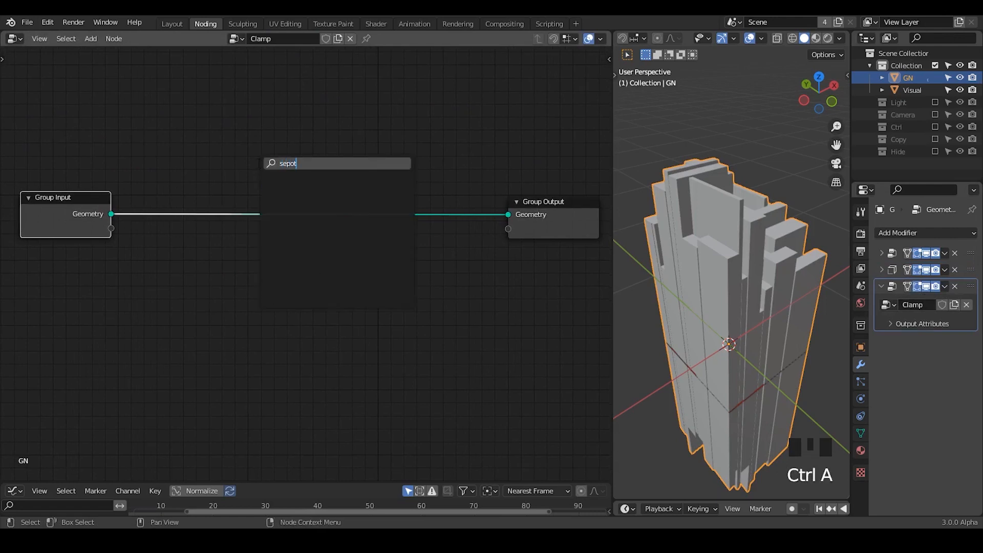
key("BackSpace")
key("BackSpace")
key("BackSpace")
type("t p")
key("Return")
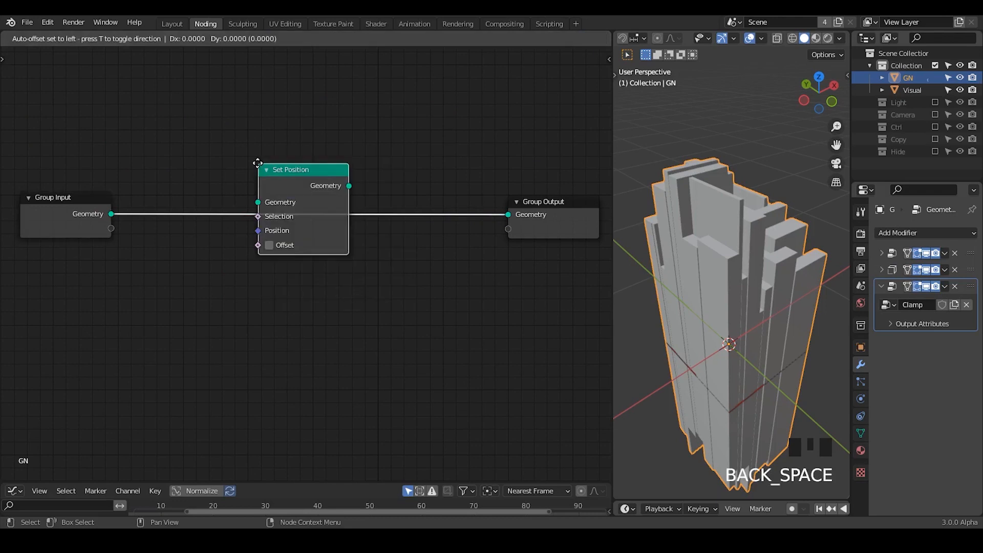
left_click(313, 175)
Add a Position node and a Separate XYZ node below the geometry link, ahead of Set Position.
key("ctrl+a")
type("pos")
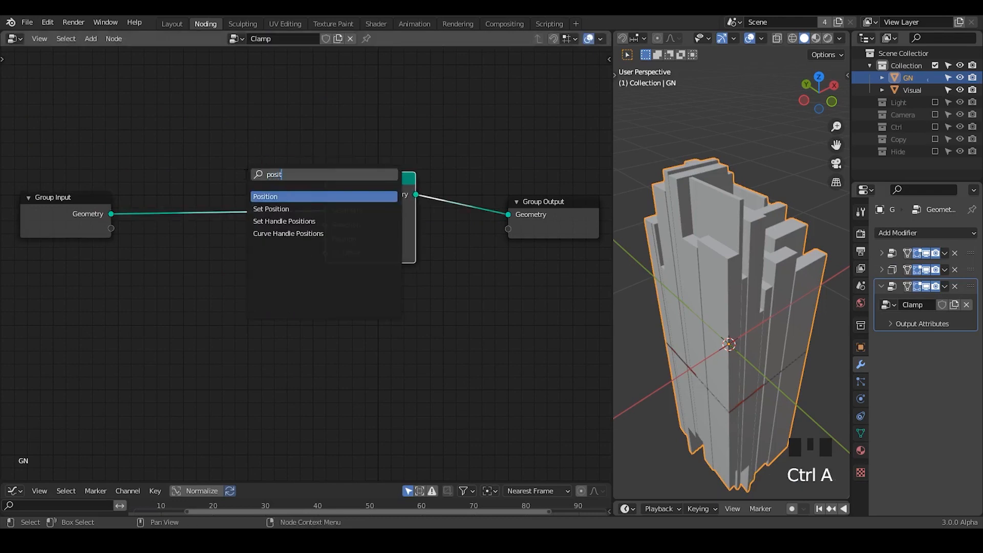
key("Return")
left_click(123, 285)
key("ctrl+a")
type("sepa")
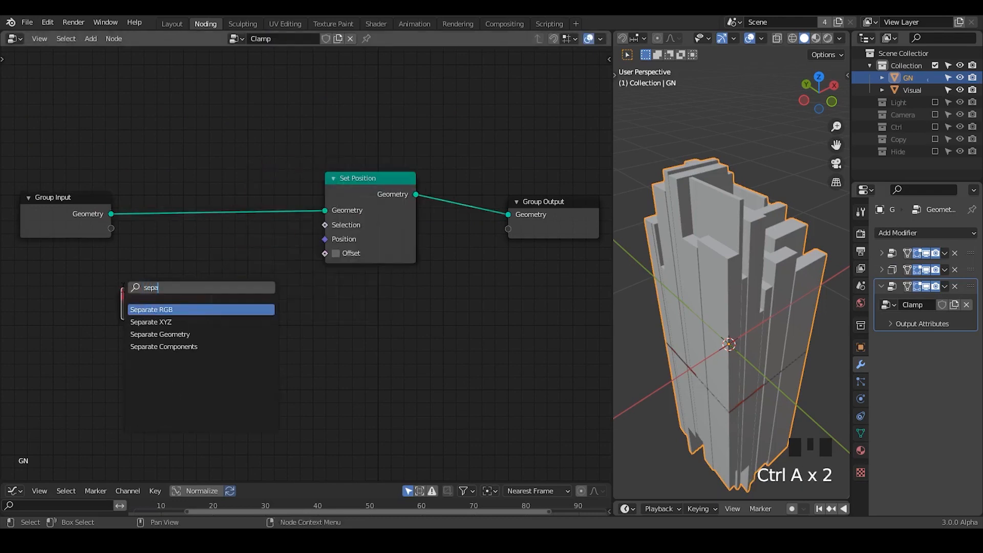
type("ra")
key("Down")
key("Return")
left_click(209, 269)
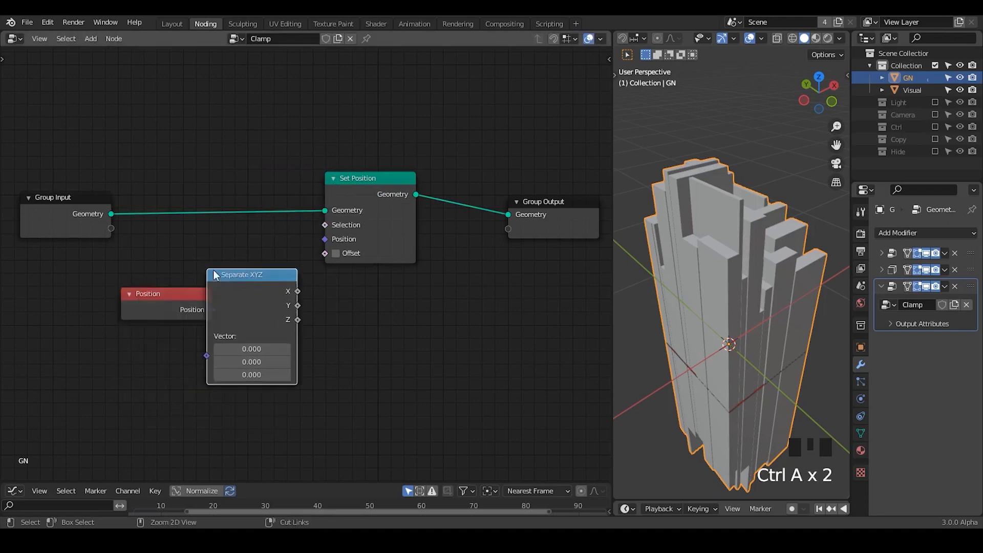
Add a Combine XYZ node spaced away from Separate XYZ, and link Position to Separate XYZ's Vector input.
key("ctrl+a")
type("combine")
key("Down")
key("Return")
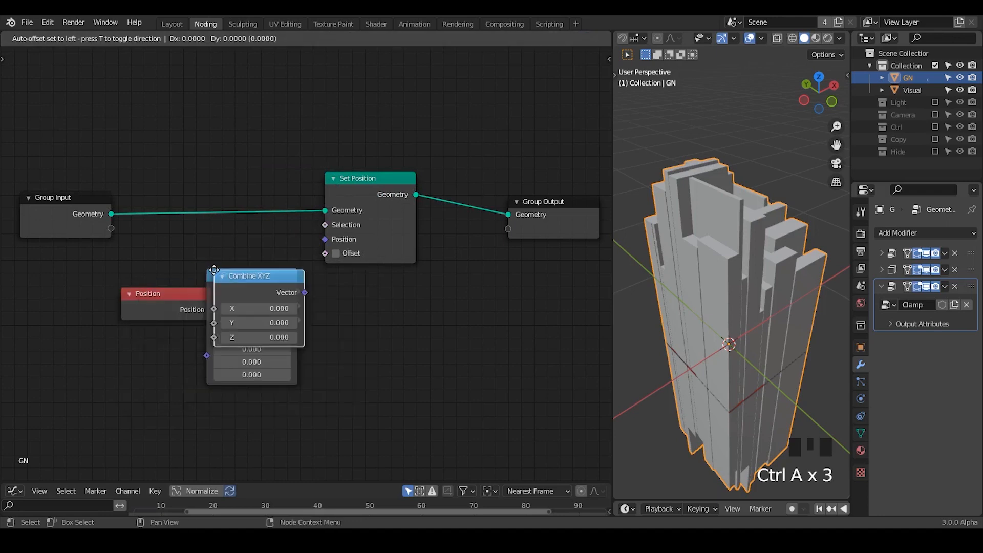
left_click(395, 303)
left_click_drag(201, 309, 207, 356)
left_click_drag(418, 322, 482, 306)
Add a Math node set to Maximum and link Separate XYZ's Z output to its first Value.
key("ctrl+a")
type("math")
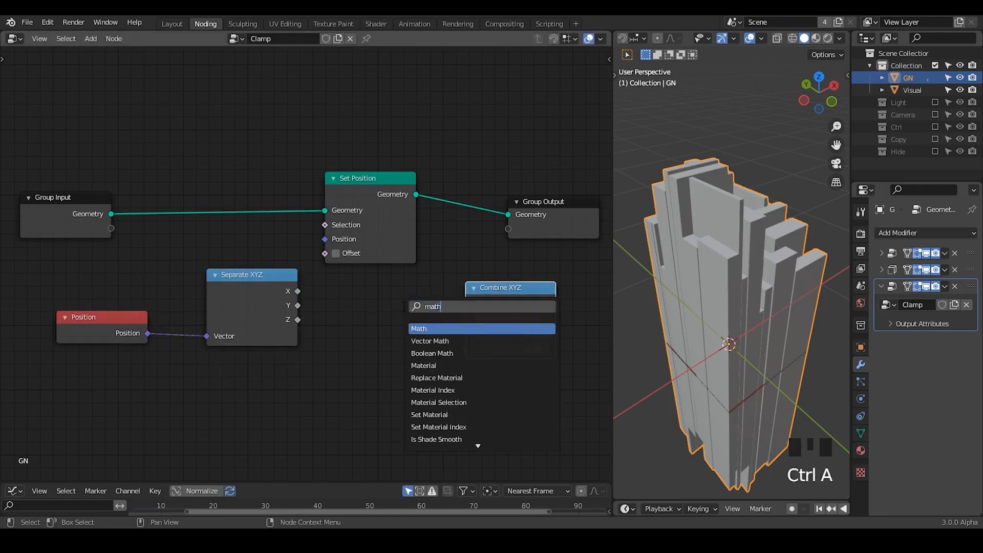
key("Return")
left_click(373, 306)
left_click(404, 344)
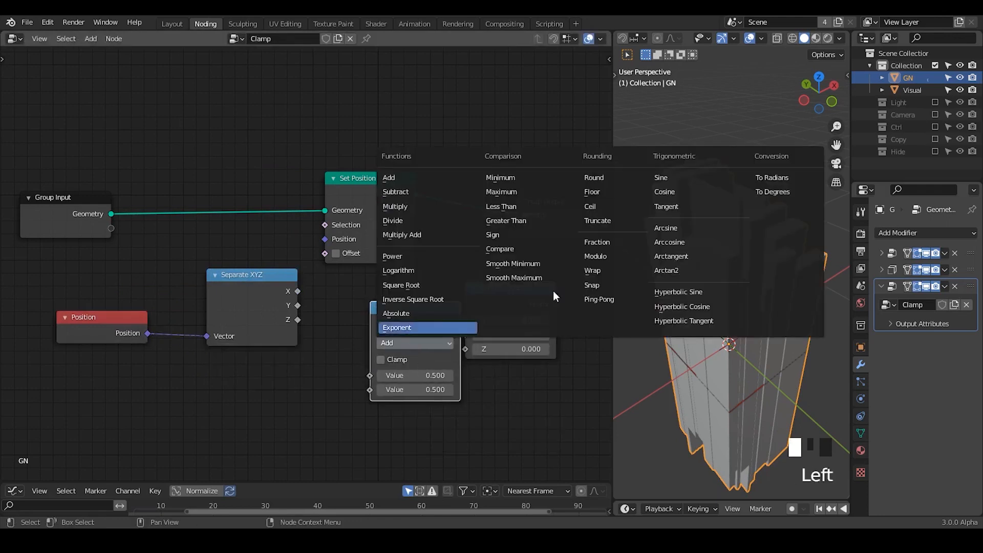
left_click(505, 191)
left_click_drag(372, 315, 341, 382)
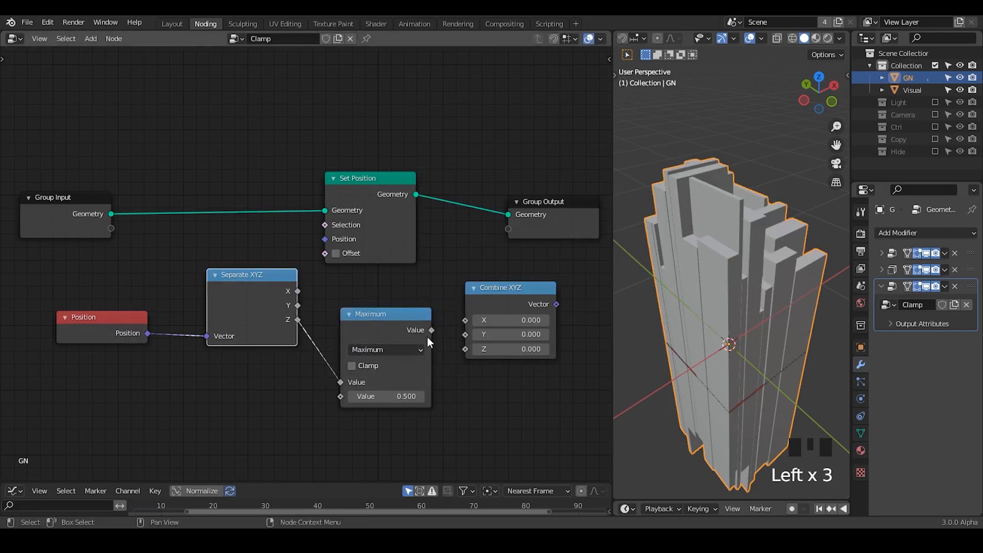
Link the Maximum output to Combine XYZ's Z and connect Separate XYZ's X and Y directly to the matching inputs.
left_click_drag(431, 330, 468, 347)
left_click_drag(298, 291, 407, 330)
left_click_drag(466, 335, 465, 334)
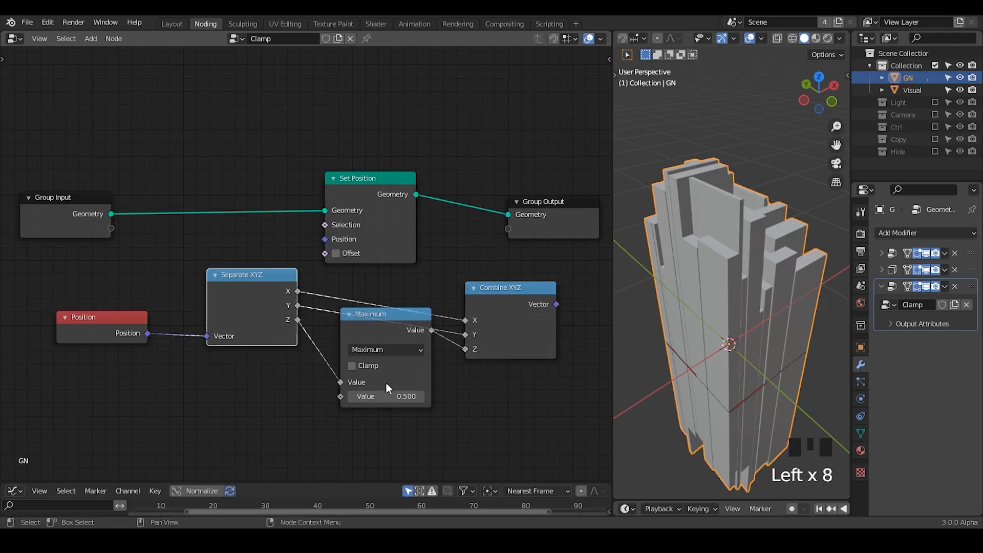
Set the second Maximum value to 0 and link Combine XYZ's Vector to Set Position's Position input.
left_click_drag(387, 396, 358, 397)
left_click_drag(555, 305, 410, 244)
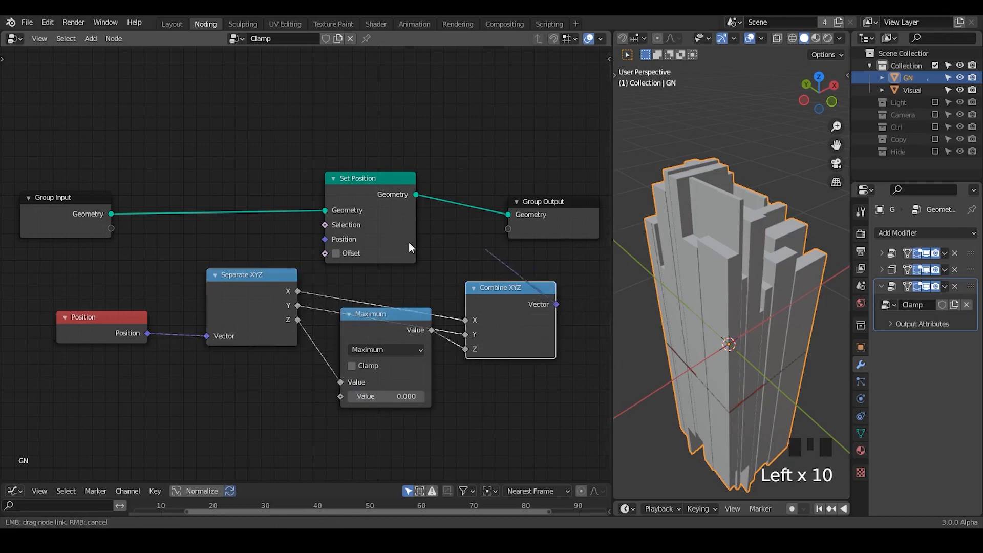
left_click_drag(334, 242, 330, 241)
middle_click_drag(755, 318, 734, 344)
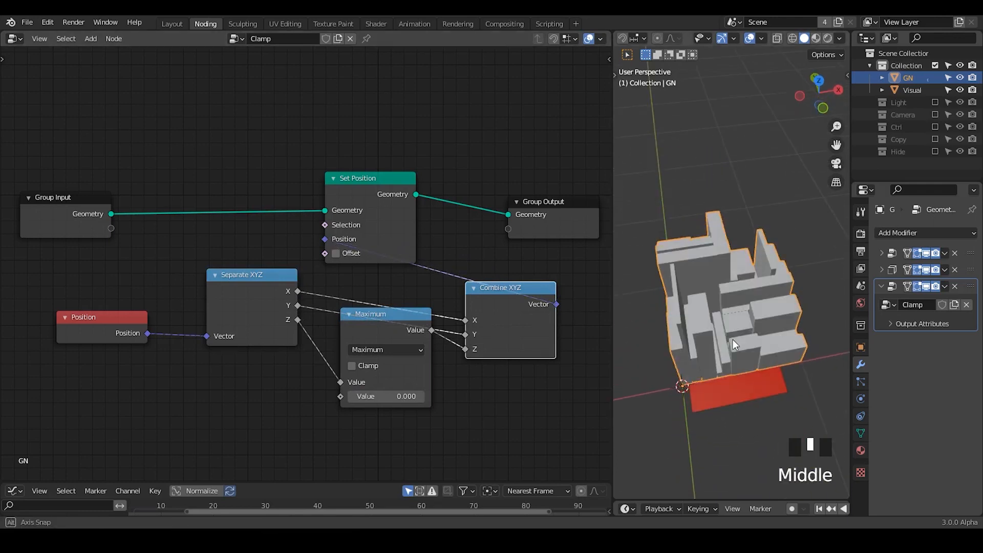
Return to the first modifier's node tree and shift Mix, Add, Combine XYZ, Set Position and Group Output away from the Random Value node.
left_click(973, 260)
middle_click_drag(397, 161, 247, 240)
left_click_drag(375, 96, 114, 242)
key("g")
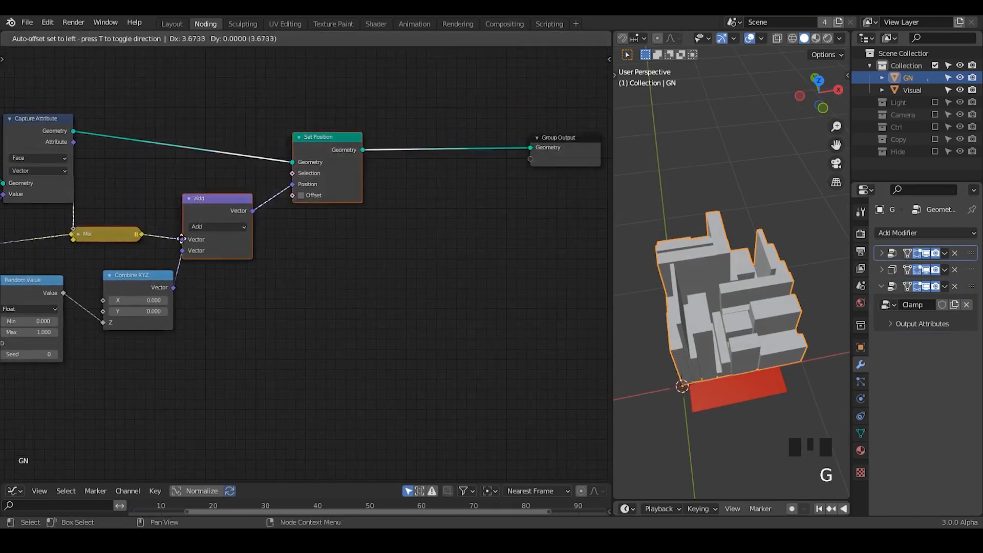
left_click(563, 156)
left_click_drag(562, 152, 598, 149)
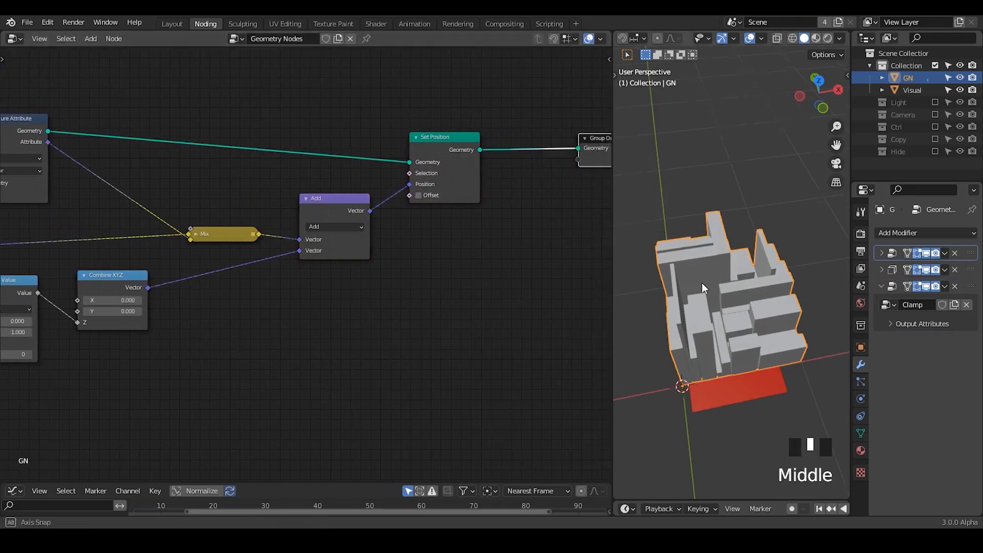
middle_click_drag(701, 282, 734, 269)
middle_click_drag(123, 288, 296, 199)
left_click_drag(296, 199, 421, 181)
Add a G_Proximity Falloff node between Random Value and Combine XYZ, and enable the Ctrl collection.
key("ctrl+a")
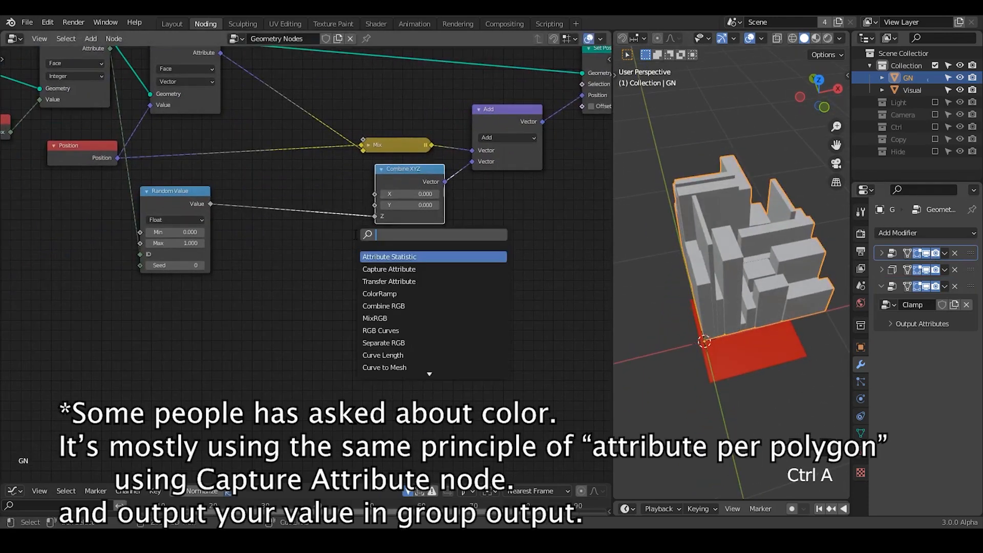
type("proxi")
key("Down")
key("Return")
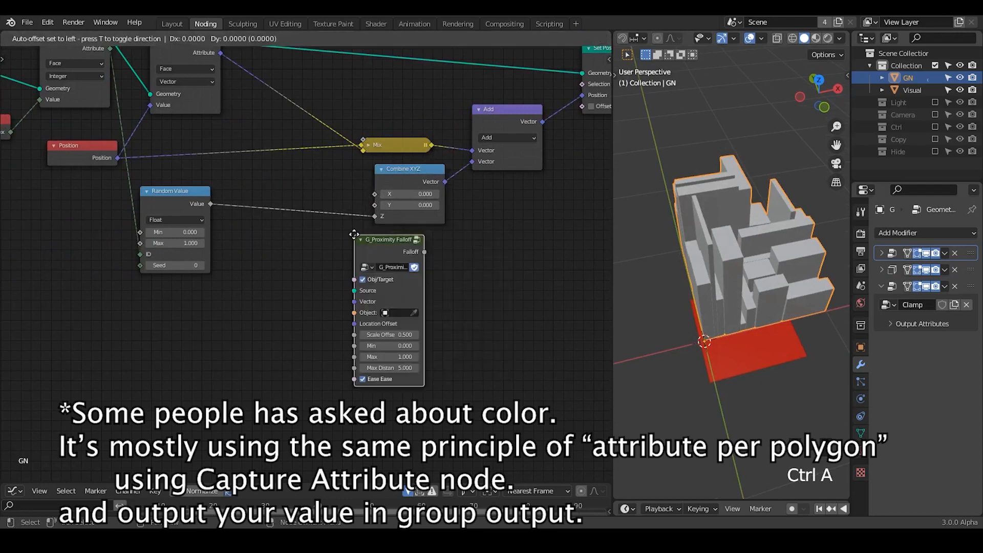
left_click(238, 229)
left_click(936, 127)
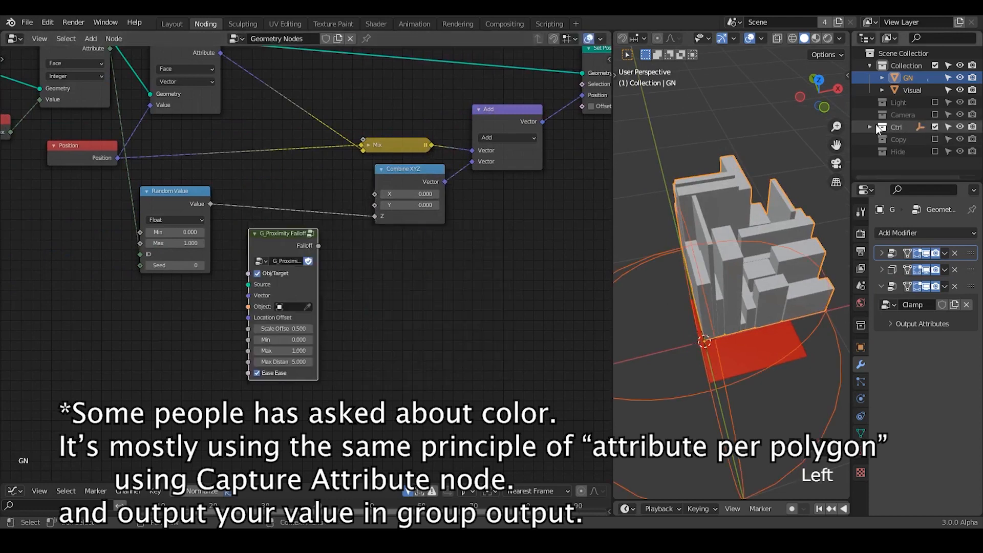
Assign the Controller object to the G_Proximity Falloff node's Object input and move the node beneath Random Value.
left_click(870, 127)
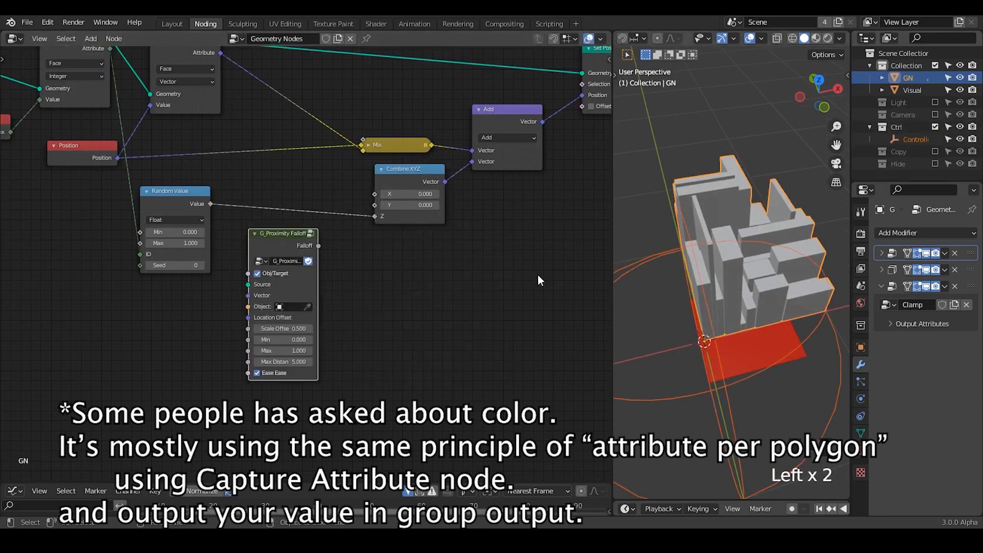
left_click(916, 144)
middle_click_drag(359, 301, 370, 264, "ctrl")
left_click_drag(277, 227, 209, 267)
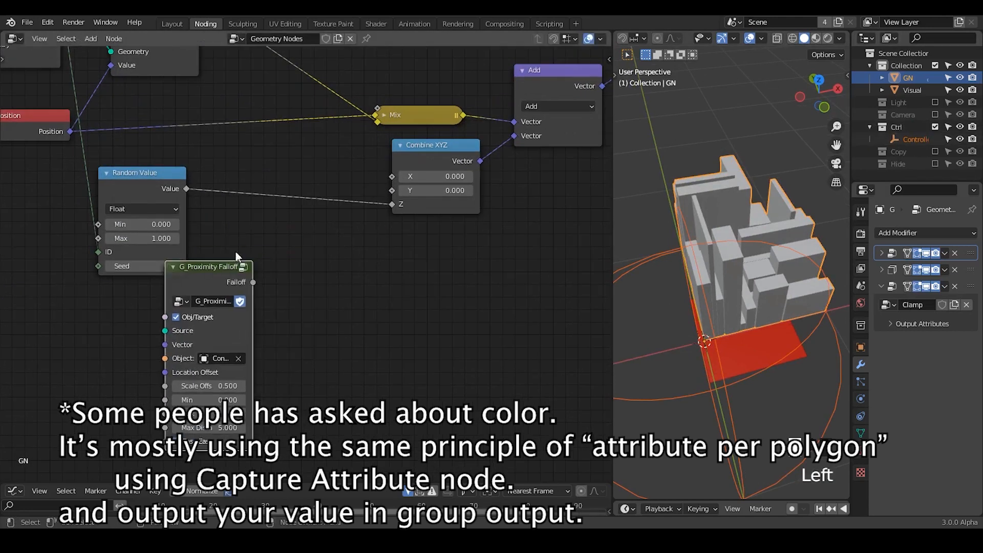
Insert a Math node set to Multiply between Random Value and Combine XYZ, and link Falloff to its second Value input.
key("ctrl+a")
type("math")
key("Return")
left_click(304, 189)
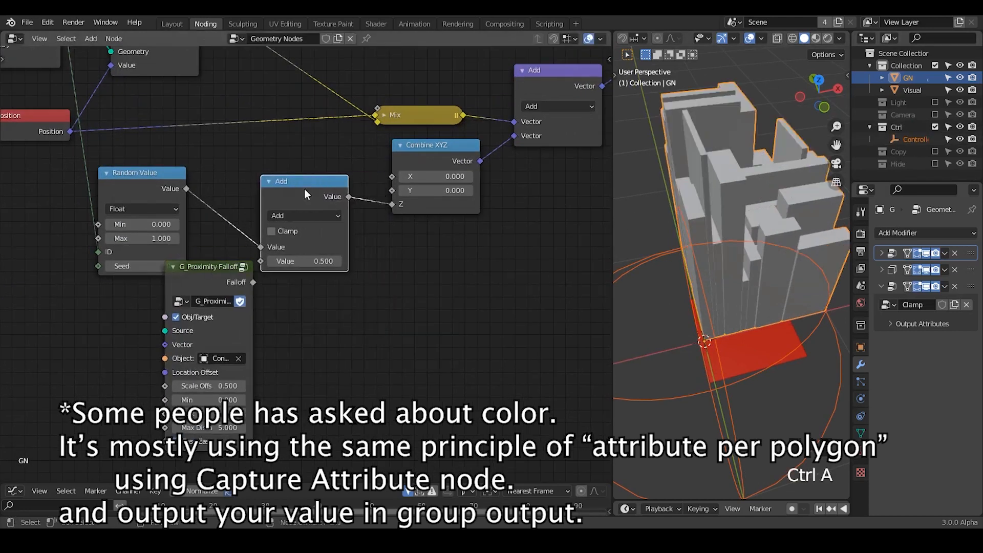
left_click(300, 216)
left_click(307, 278)
left_click_drag(297, 208, 321, 180)
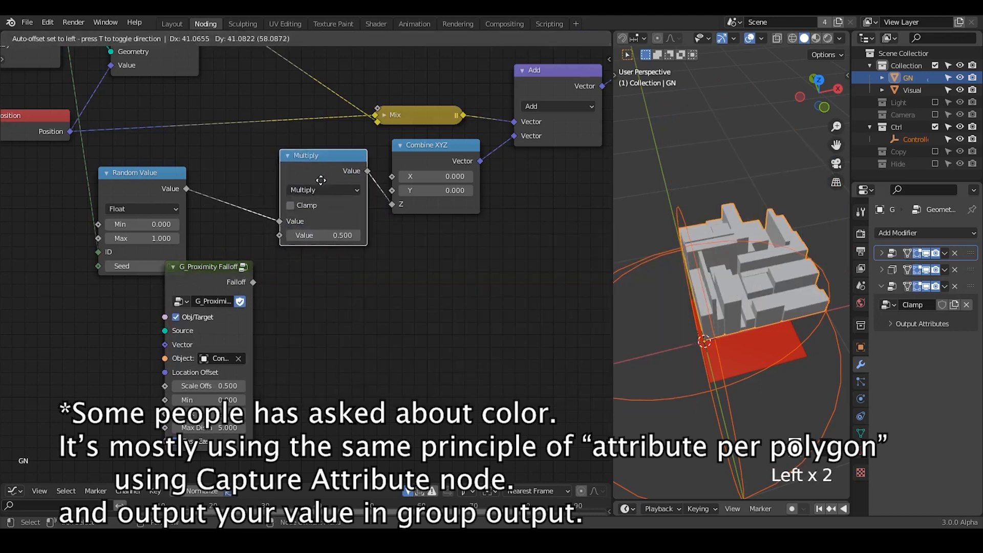
left_click(321, 180)
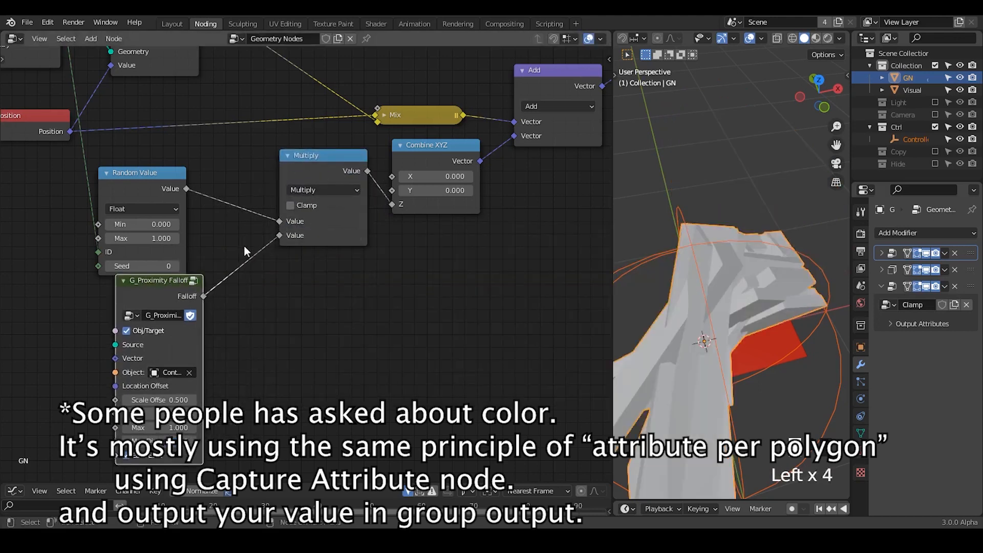
Link the second Capture Attribute's Attribute output to G_Proximity Falloff's Vector input and reposition the falloff node.
middle_click_drag(244, 245, 316, 123)
left_click_drag(316, 123, 474, 124)
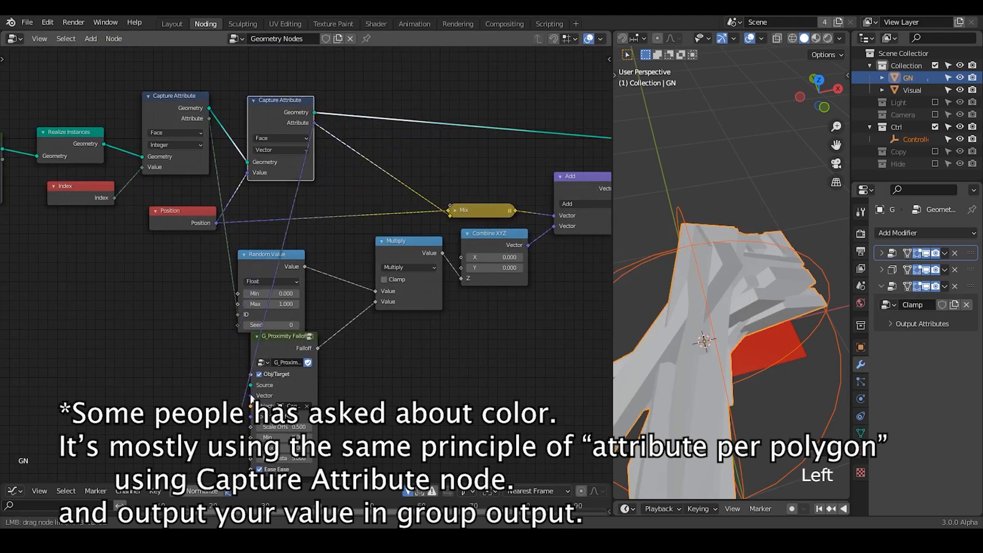
left_click_drag(254, 398, 252, 395)
left_click_drag(278, 349, 316, 334)
Select the Controller empty and scale it down uniformly to about 0.076.
key("s")
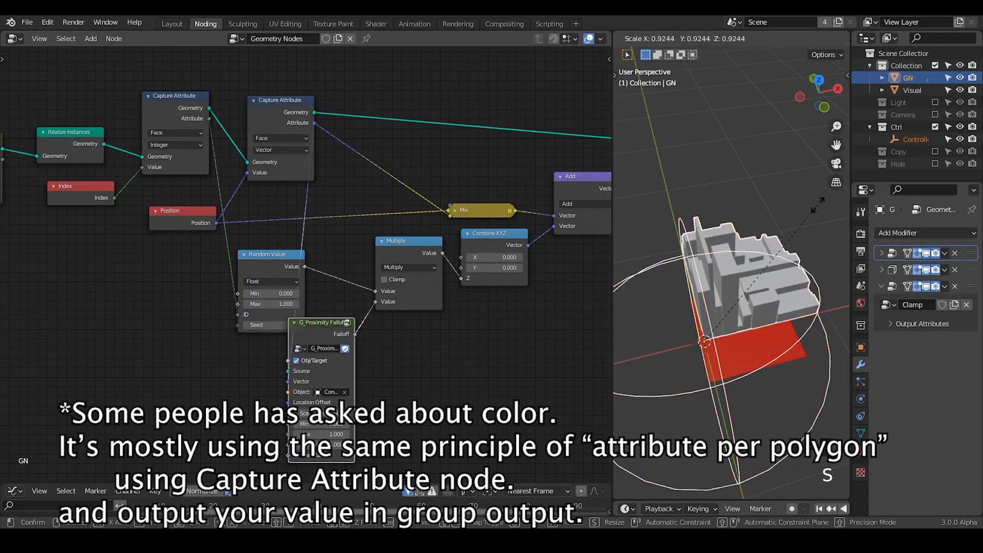
right_click(766, 334)
left_click(816, 319)
key("s")
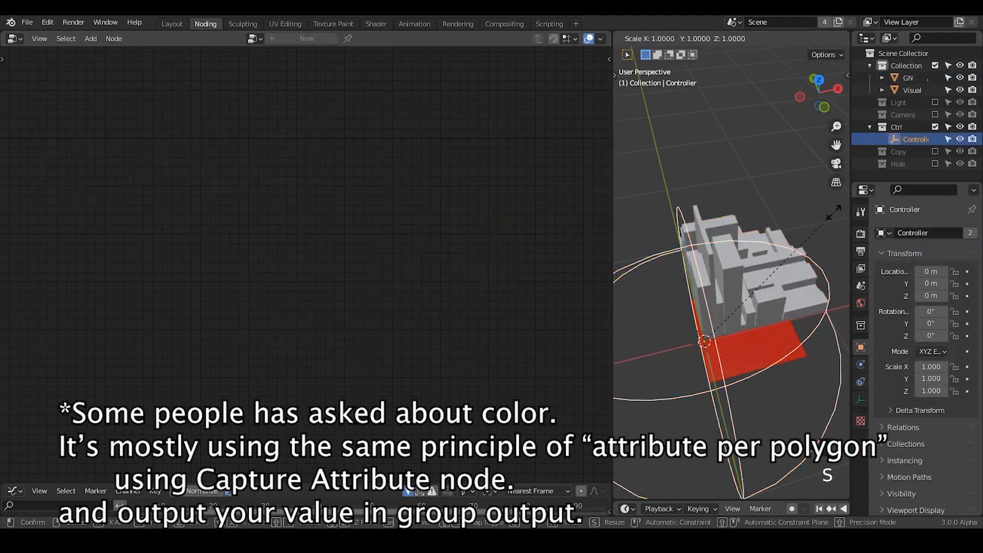
left_click(723, 342)
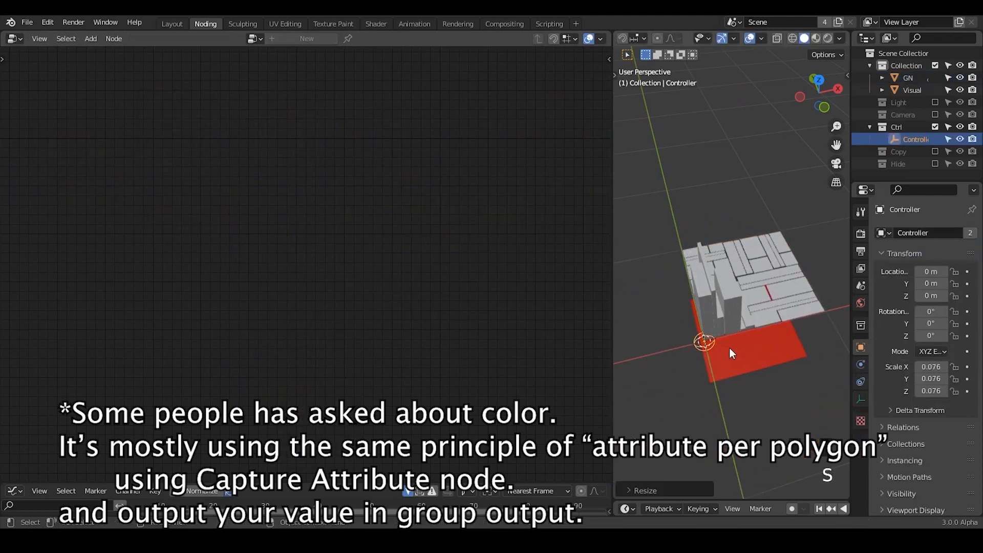
Move the Controller horizontally to about X 0.394, Y 0.718 and reset its scale to 1.
middle_click_drag(730, 347, 703, 339)
key("g")
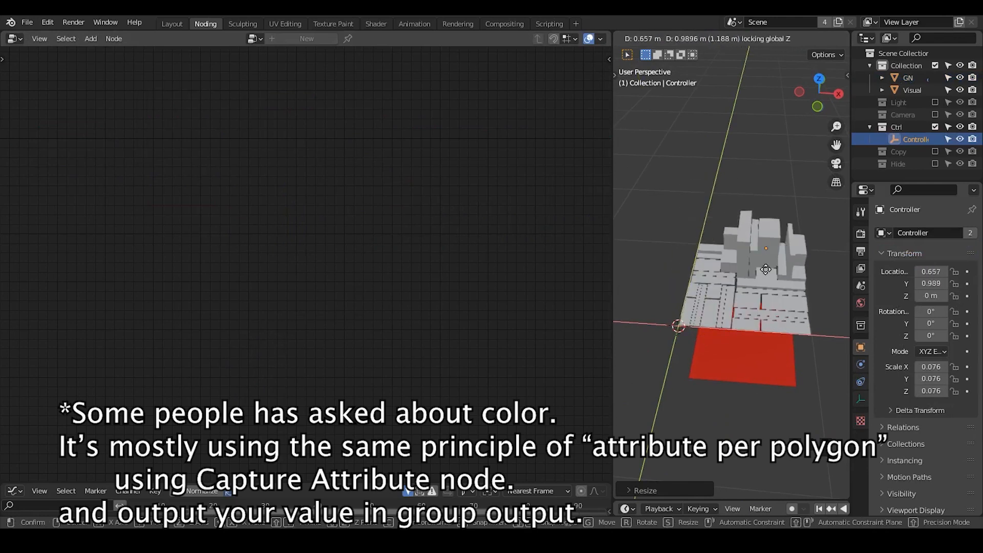
left_click(817, 255)
key("alt+s")
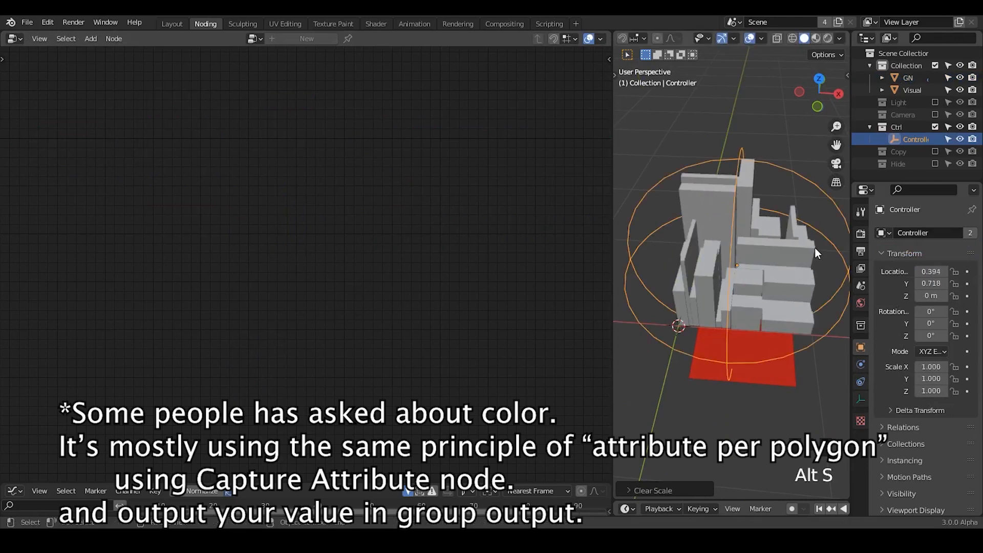
Shrink the Controller to a scale of about 0.003 and move it to about X 0.469, Y 0.633.
key("s")
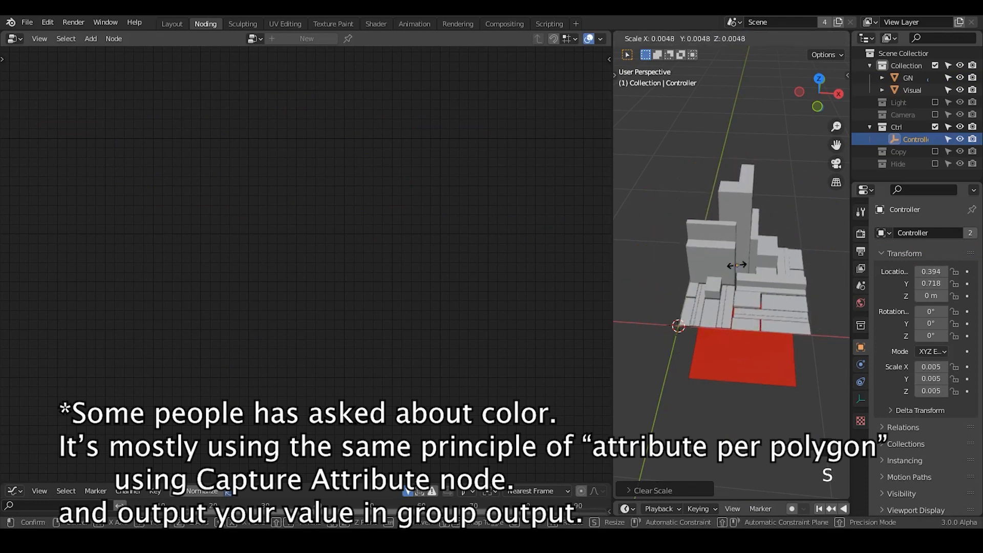
left_click(785, 235)
key("s")
left_click(768, 252)
key("g")
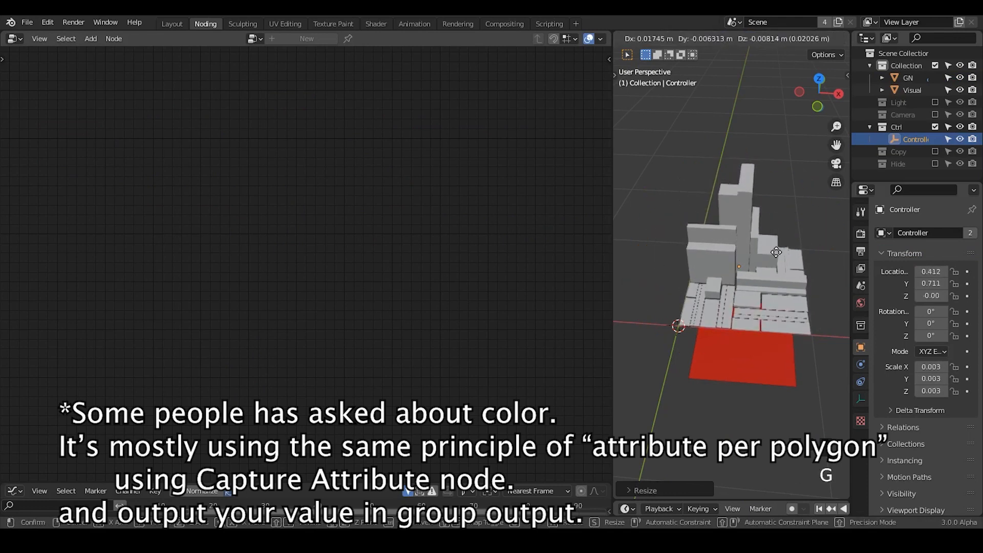
left_click(779, 256)
Enlarge the Controller's X, Y and Z scale together to about 5.703.
key("s")
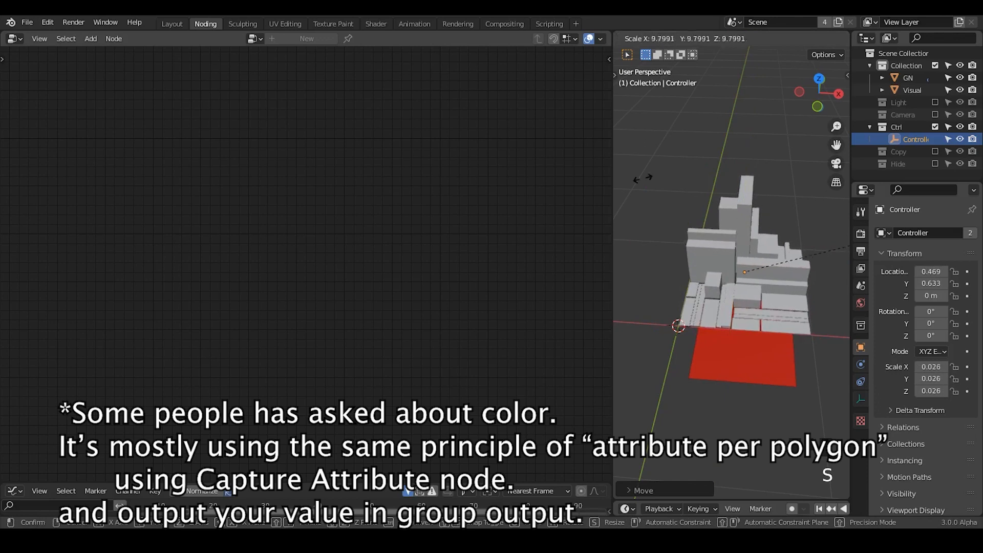
key("Escape")
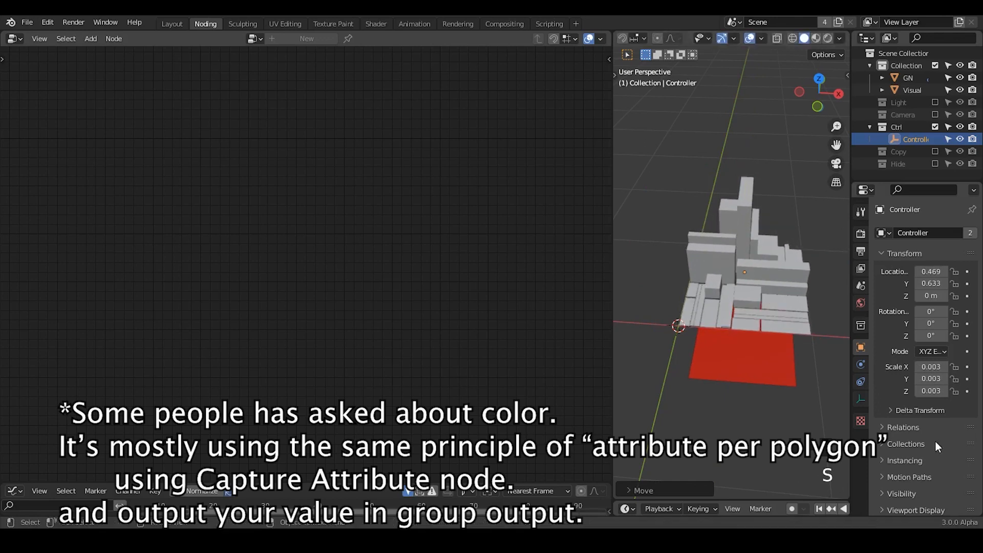
left_click_drag(931, 367, 788, 391)
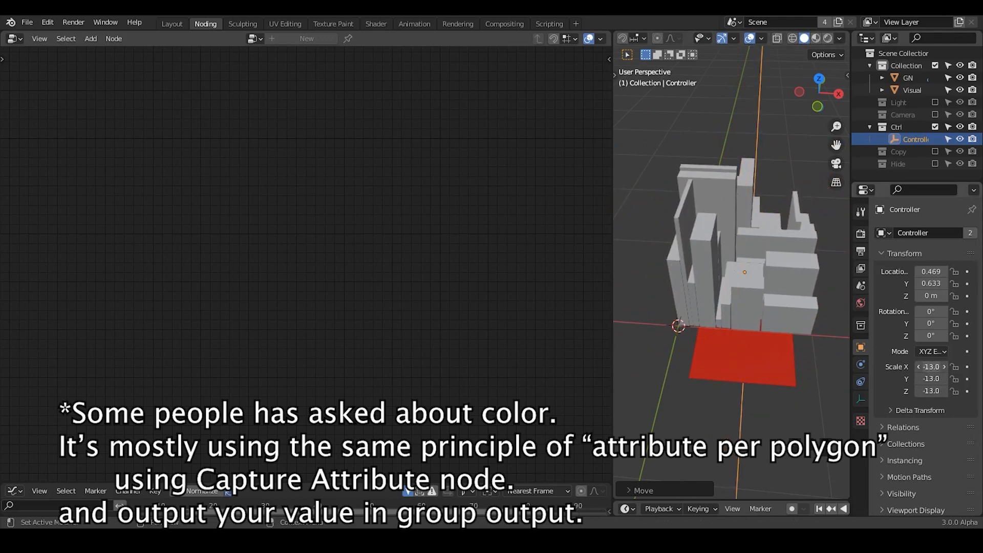
left_click_drag(768, 333, 840, 328)
middle_click_drag(740, 323, 765, 268)
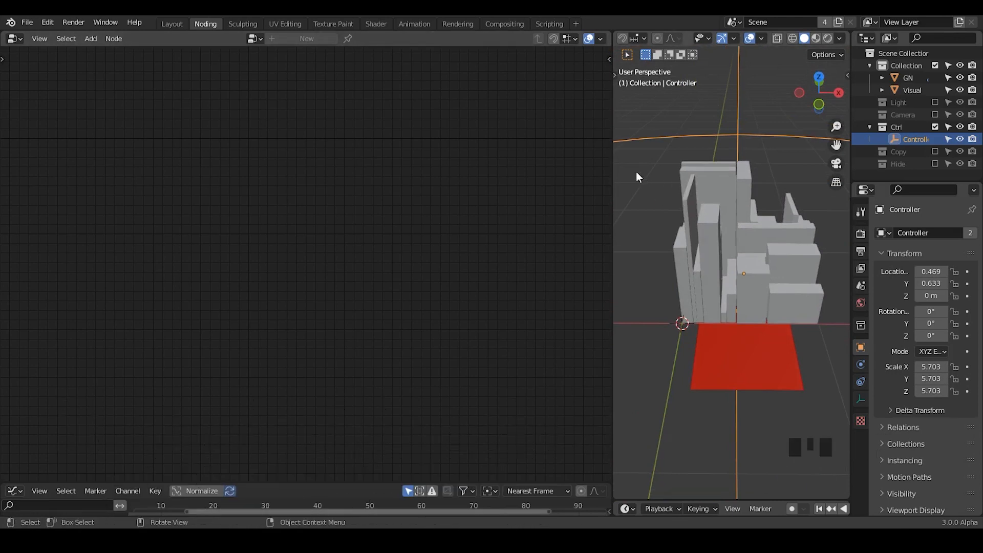
Select the GN object and pin its geometry node tree.
left_click(709, 204)
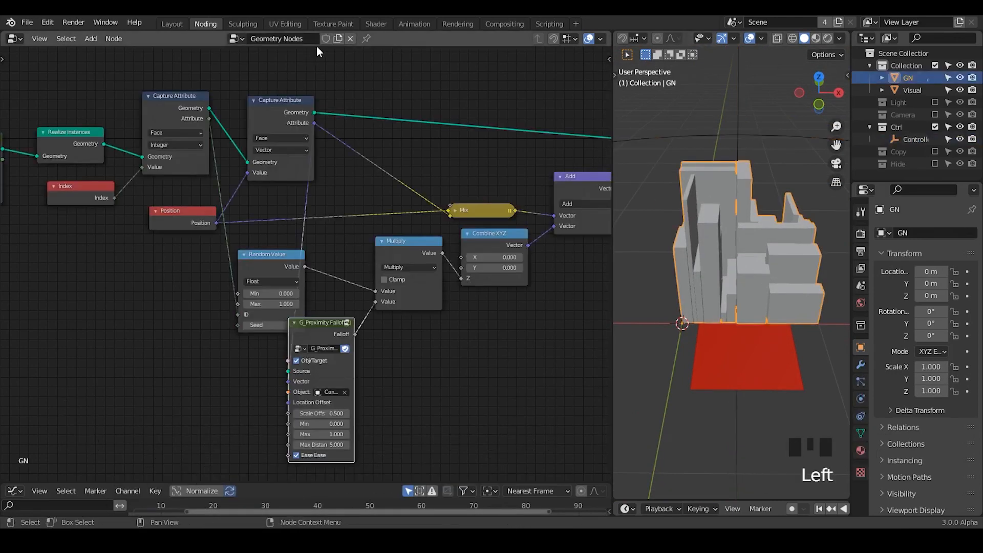
left_click(363, 40)
middle_click_drag(444, 197, 276, 176)
Shift the nodes from the first Capture Attribute through Set Position toward Group Output and widen the 3D viewport.
left_click_drag(457, 98, 55, 345)
key("g")
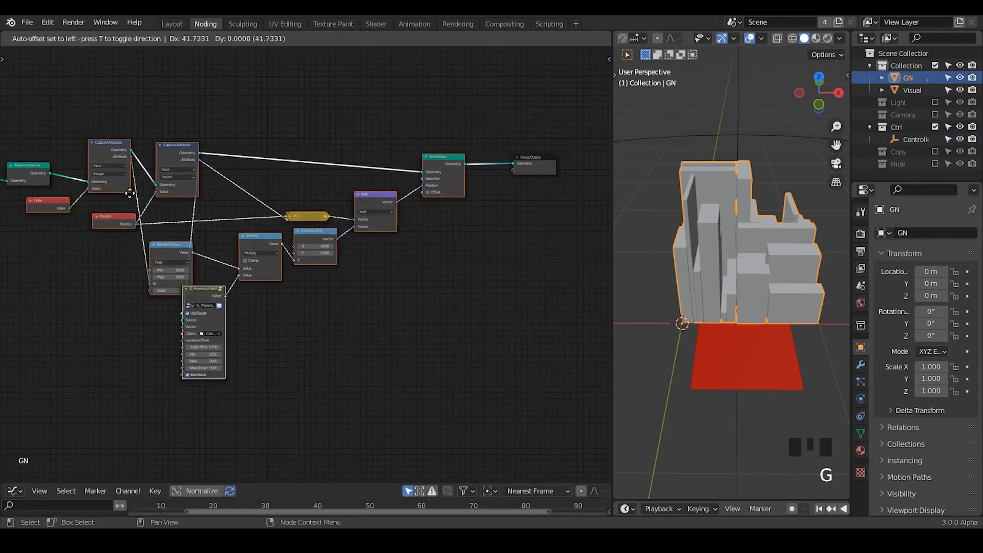
left_click(152, 194)
key("g")
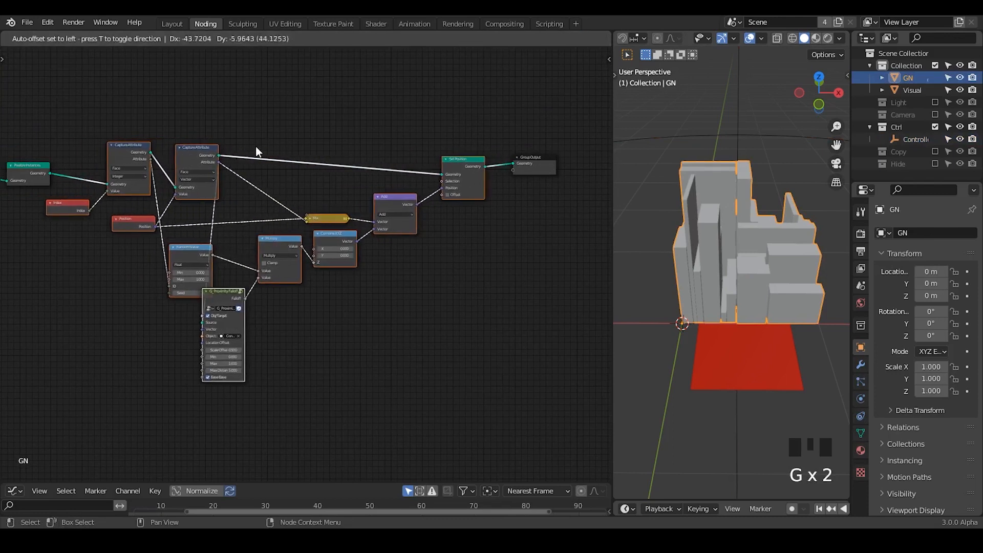
left_click(257, 154)
left_click_drag(613, 181, 567, 182)
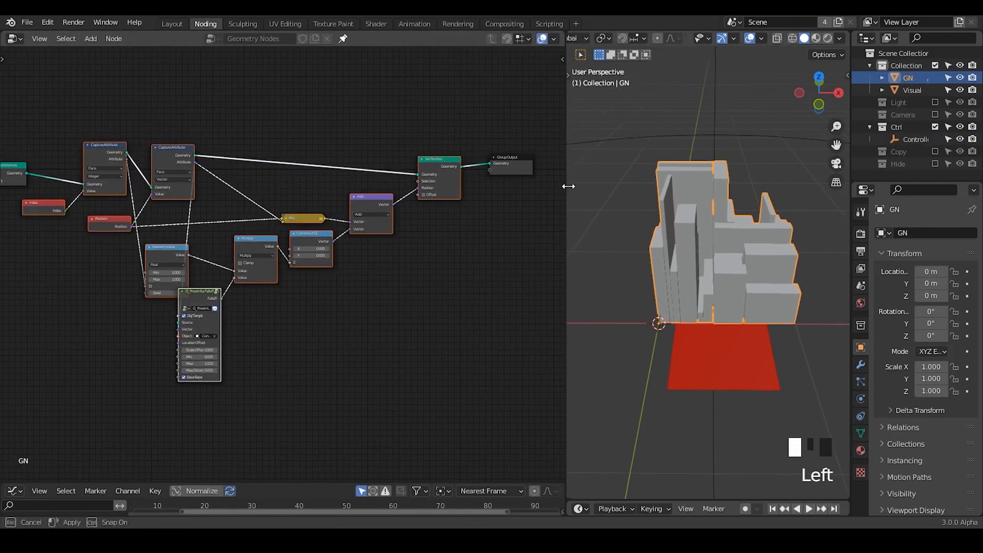
Mute the nodes from the first Capture Attribute through Set Position and make room after Realize Instances.
key("m")
middle_click_drag(173, 227, 439, 149)
left_click_drag(443, 124, 36, 280)
key("g")
left_click(389, 206)
middle_click_drag(389, 206, 333, 233)
Insert a Transform node after Realize Instances with Translation X and Y set to -0.5 m.
key("ctrl+a")
type("tra")
key("Return")
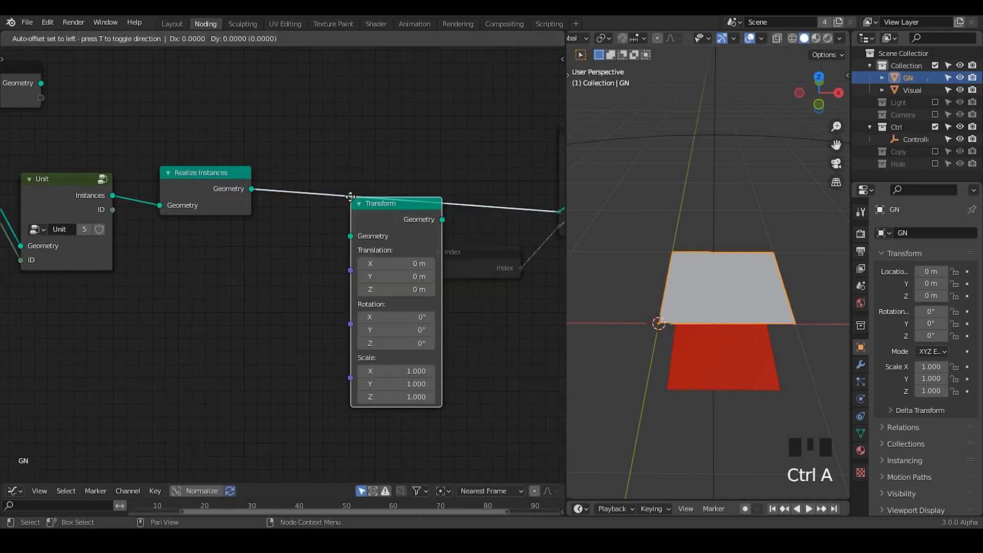
left_click(379, 249)
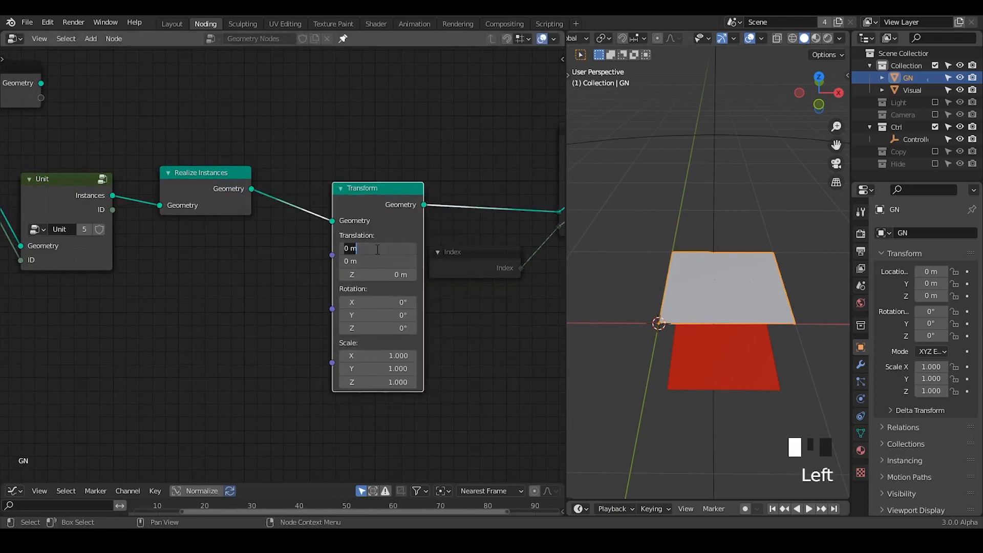
type(".5")
key("Return")
left_click_drag(372, 205, 321, 191)
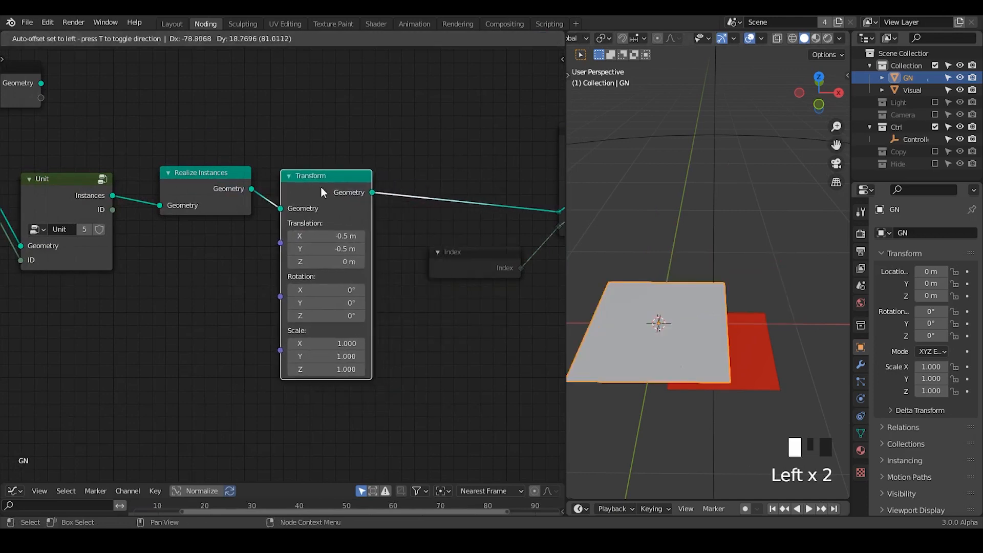
Duplicate the Transform node directly after the first one and set the copy's Translation X, Y and Z to 0.
left_click(316, 180)
key("shift+d")
left_click(452, 169)
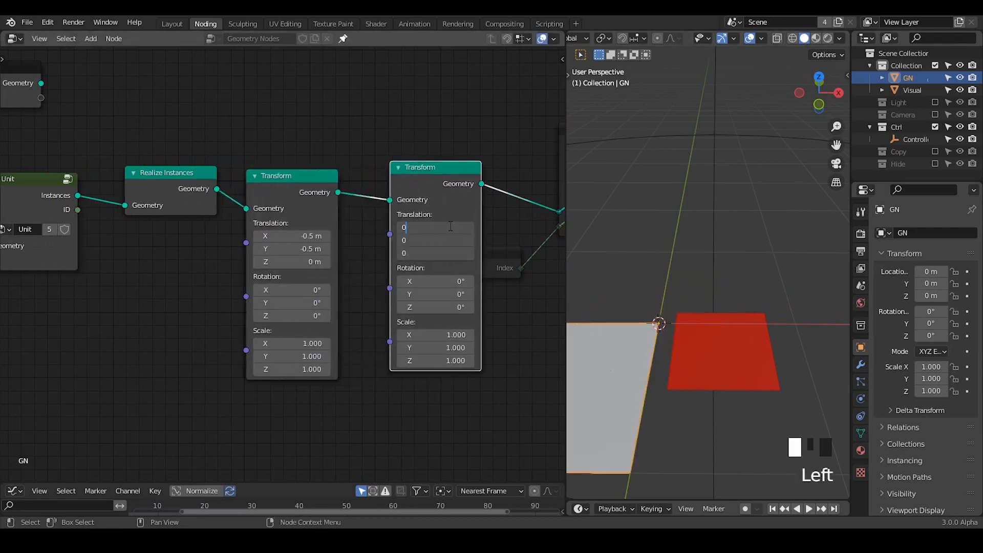
key("Return")
left_click_drag(417, 187, 396, 178)
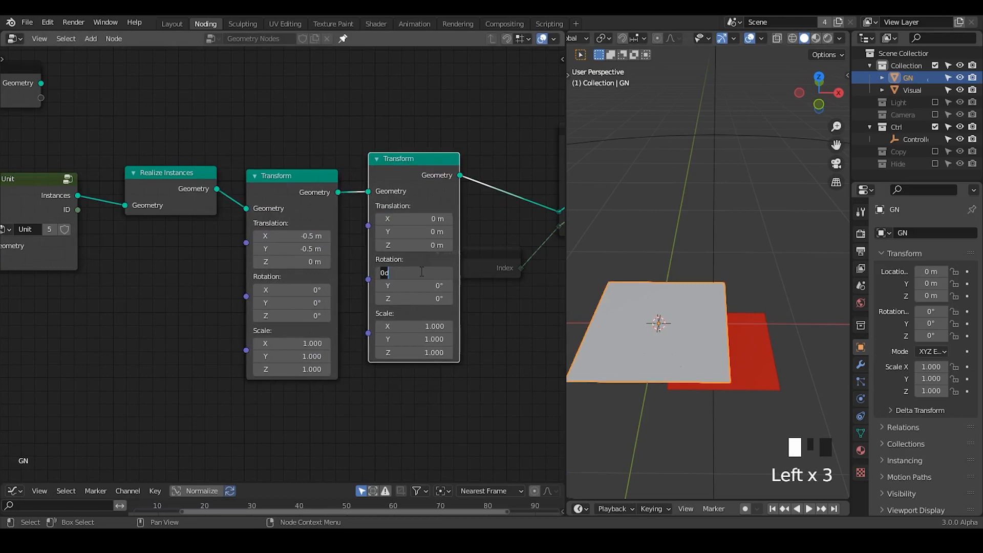
Try a 90° X rotation on the second Transform node, inspect the geometry, and reset the rotation to 0°.
type("9")
key("Return")
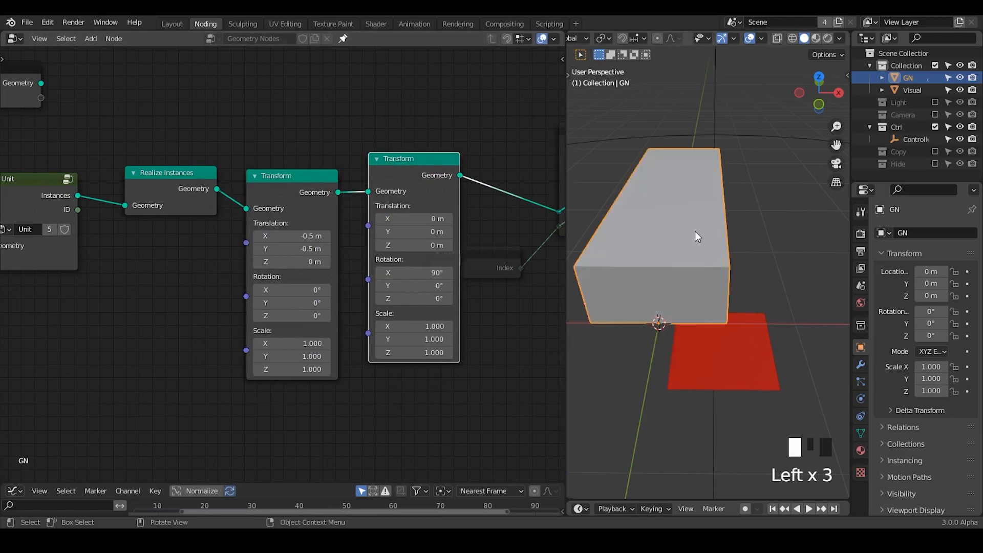
middle_click_drag(696, 232, 685, 289)
middle_click_drag(686, 289, 719, 244, "shift")
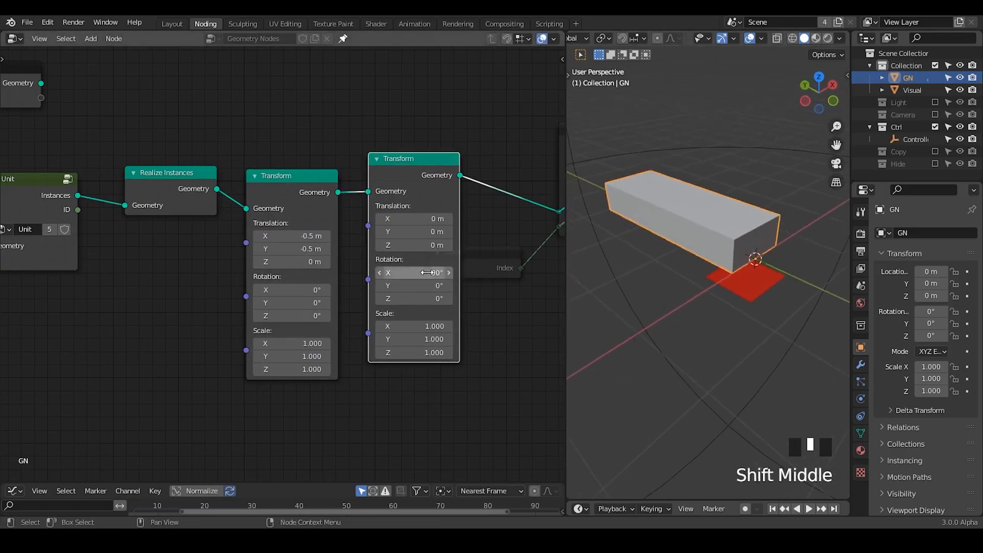
left_click(424, 273)
type("0")
key("Return")
Try different Y rotations on the second Transform node and reset the value to 0°.
left_click_drag(416, 286, 476, 286)
left_click(417, 286)
type("0")
key("Return")
Disable the second modifier and the Clamp modifier, and set the second Transform node's X rotation to 90°.
left_click(861, 365)
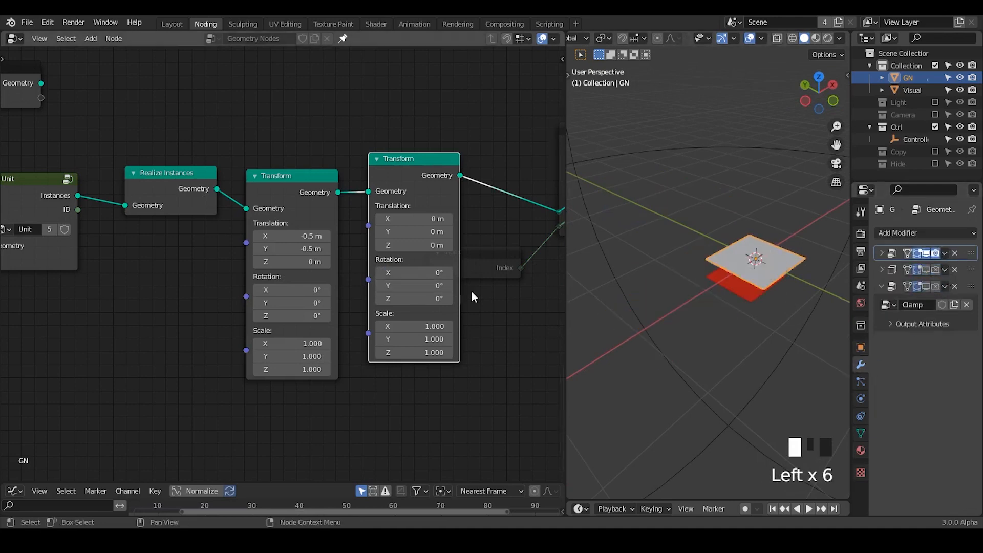
key("Return")
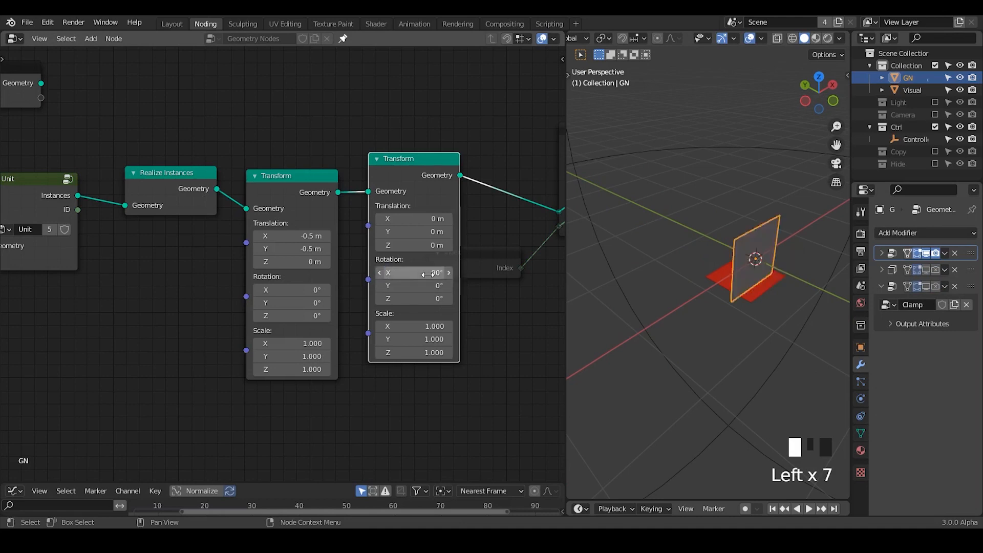
Add a Simple Deform modifier to GN and place it directly after the first Geometry Nodes modifier.
left_click(929, 233)
left_click(838, 389)
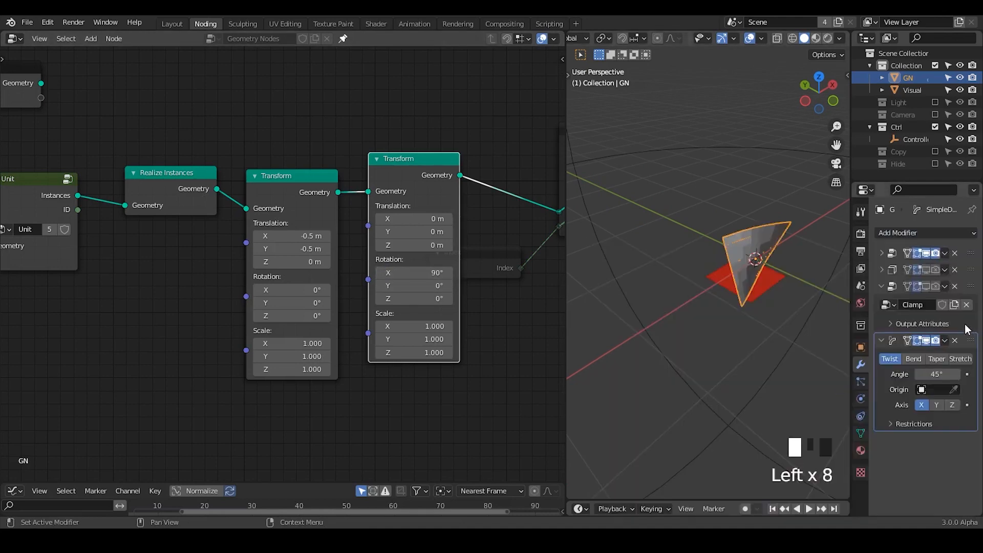
left_click_drag(971, 328, 965, 273)
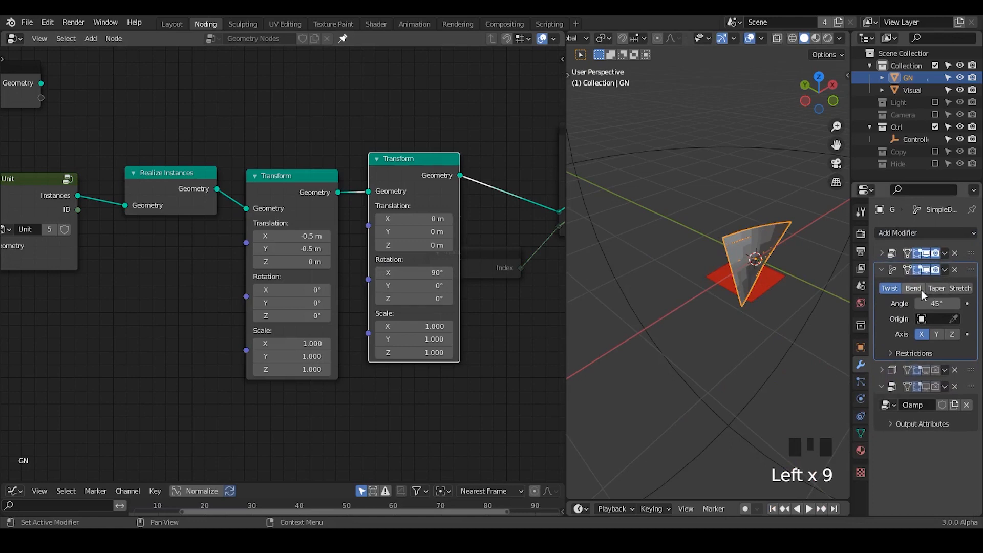
Set the Simple Deform modifier to Bend around the Z axis with an angle of 360°.
left_click(917, 288)
left_click(953, 334)
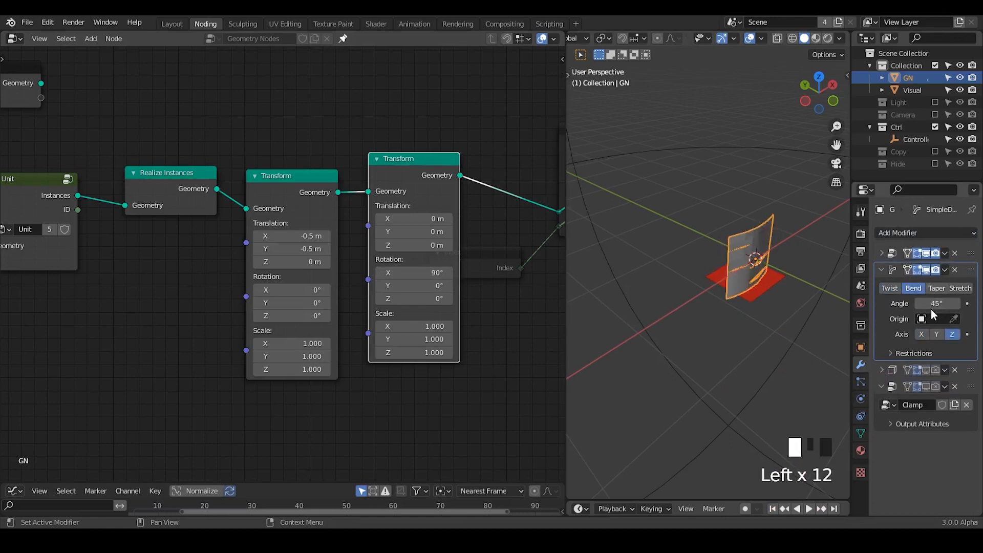
left_click_drag(931, 308, 976, 307)
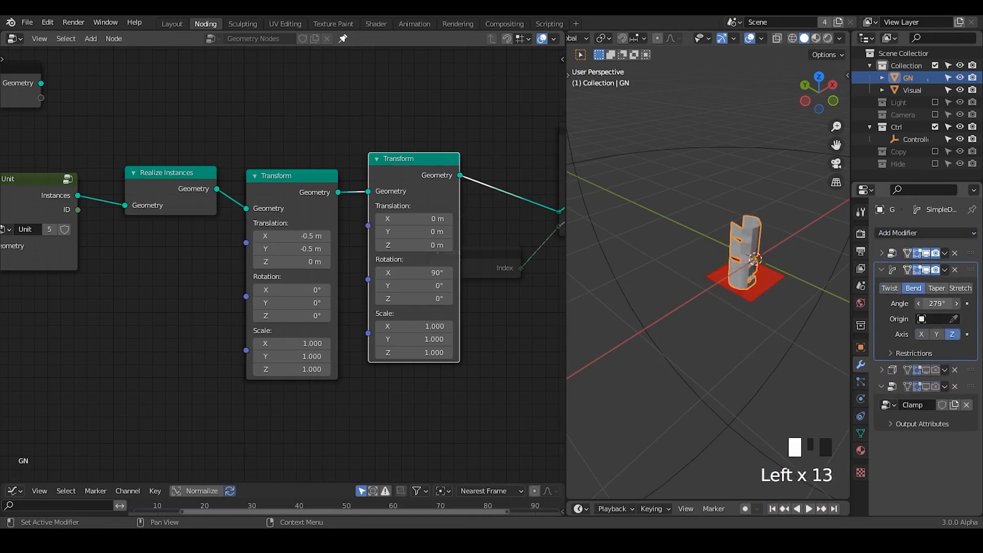
type("0")
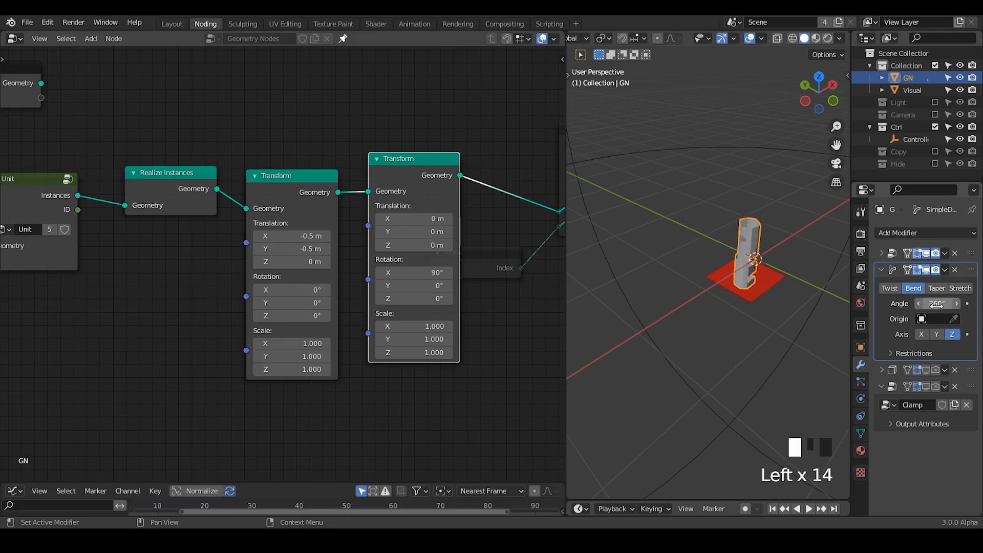
Add a Subdivision Surface modifier to GN and place it directly before the Simple Deform modifier.
key("Return")
mouse_move(750, 266)
middle_mouse_down()
mouse_move(733, 324)
mouse_move(746, 274)
mouse_move(727, 315)
mouse_move(738, 259)
middle_mouse_up()
left_click(949, 232)
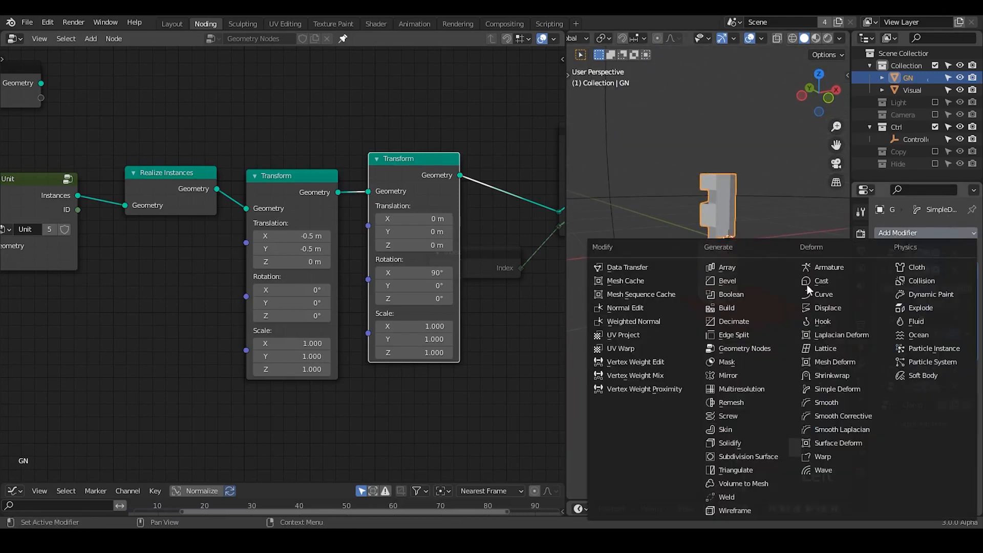
left_click(747, 455)
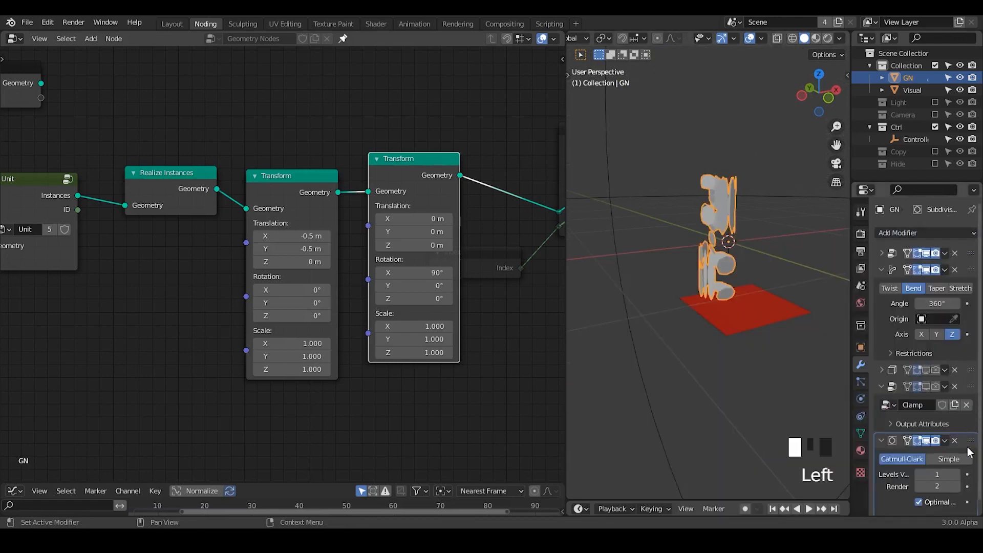
left_click_drag(971, 441, 970, 270)
Switch the Subdivision modifier to Simple and set its viewport levels to 5.
left_click(956, 290)
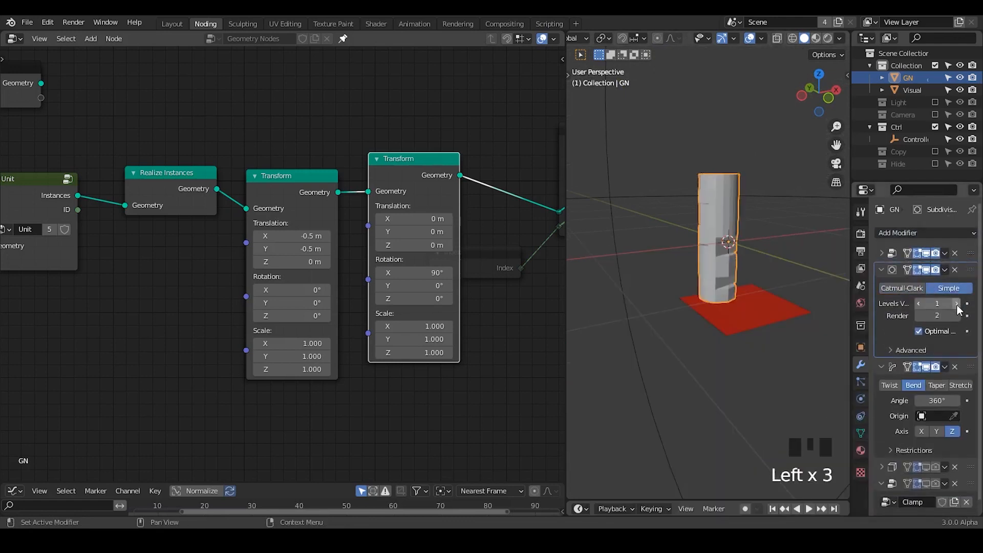
left_click(957, 305)
left_click(957, 305)
left_click(957, 304)
left_click(956, 304)
left_click(956, 305)
left_click(957, 305)
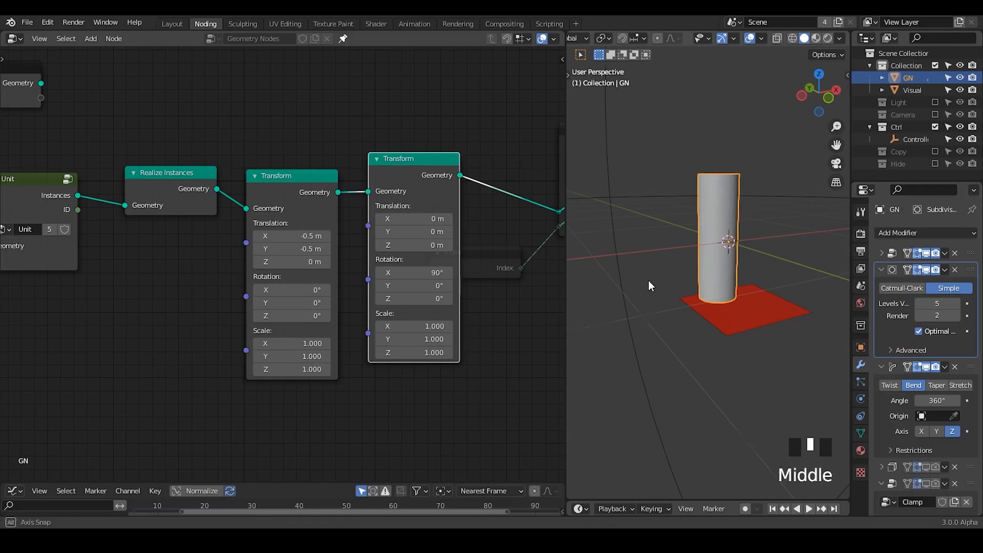
Set the X scale of the second Transform node to 2.000.
middle_click_drag(649, 281, 605, 287)
left_click_drag(414, 326, 524, 309)
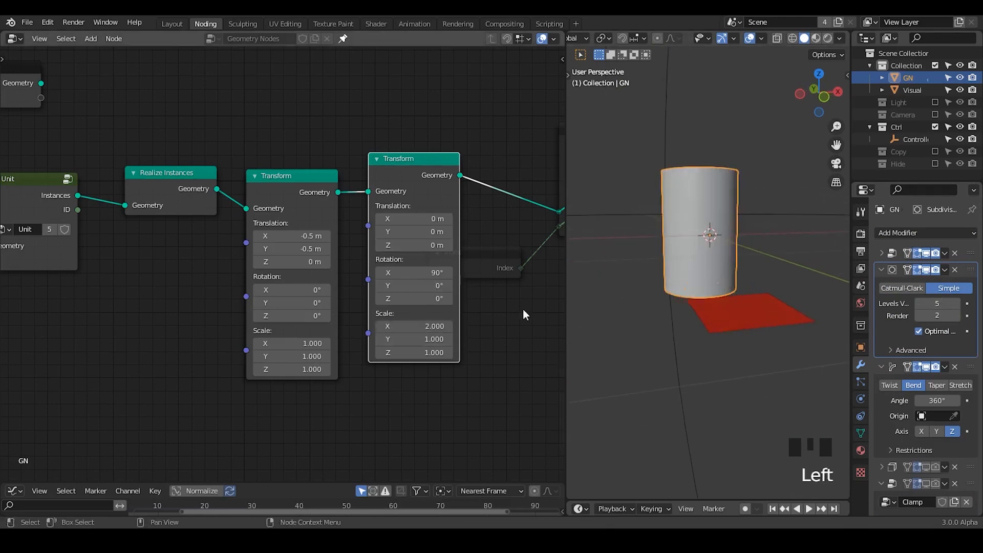
middle_click_drag(733, 313, 743, 283)
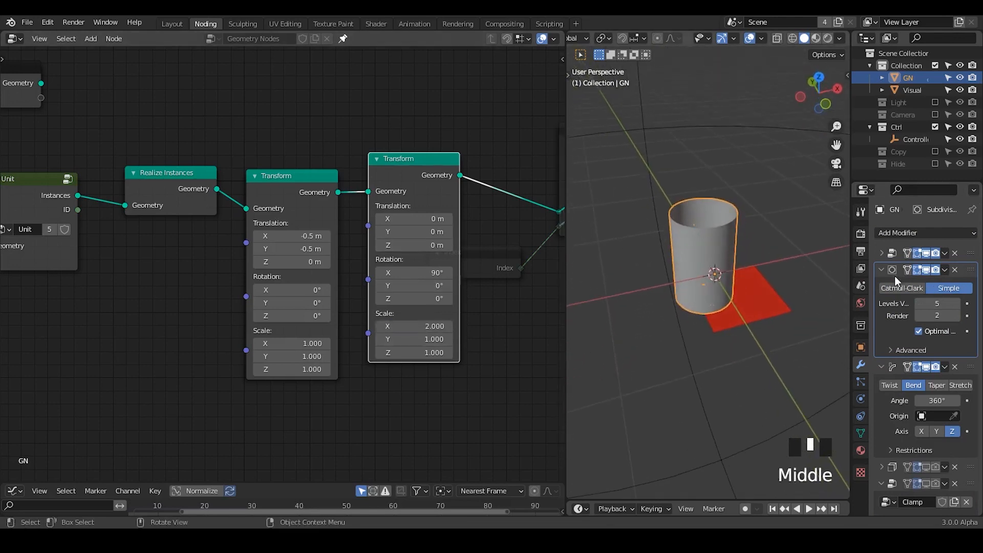
Collapse the Subdivision modifier's settings and duplicate the Simple Deform modifier.
left_click(881, 269)
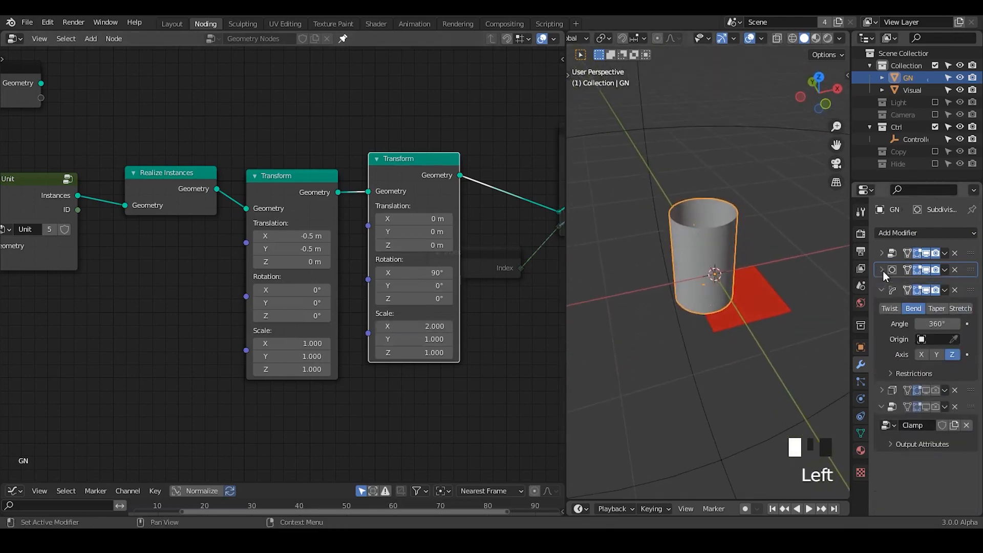
left_click(968, 296)
key("shift+d")
Set the first Simple Deform modifier's bend angle to 180° and switch the duplicate's bend axis to Y.
left_click(933, 320)
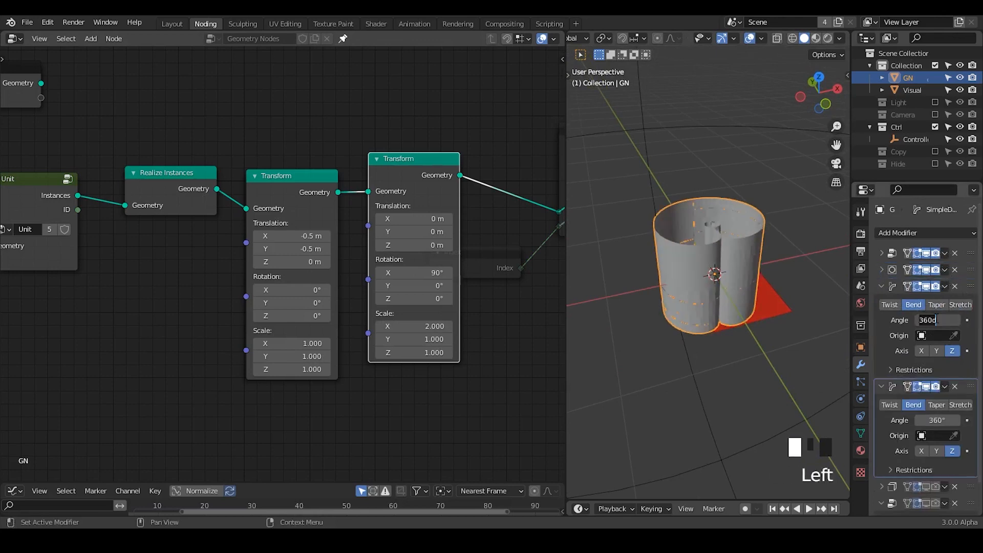
type("180")
key("Return")
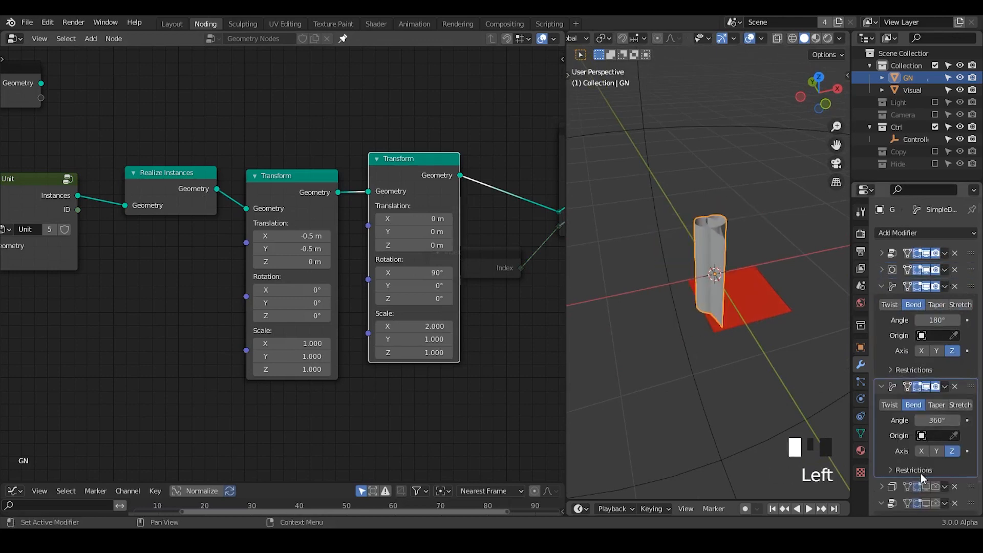
left_click(936, 451)
middle_click_drag(799, 349, 777, 315)
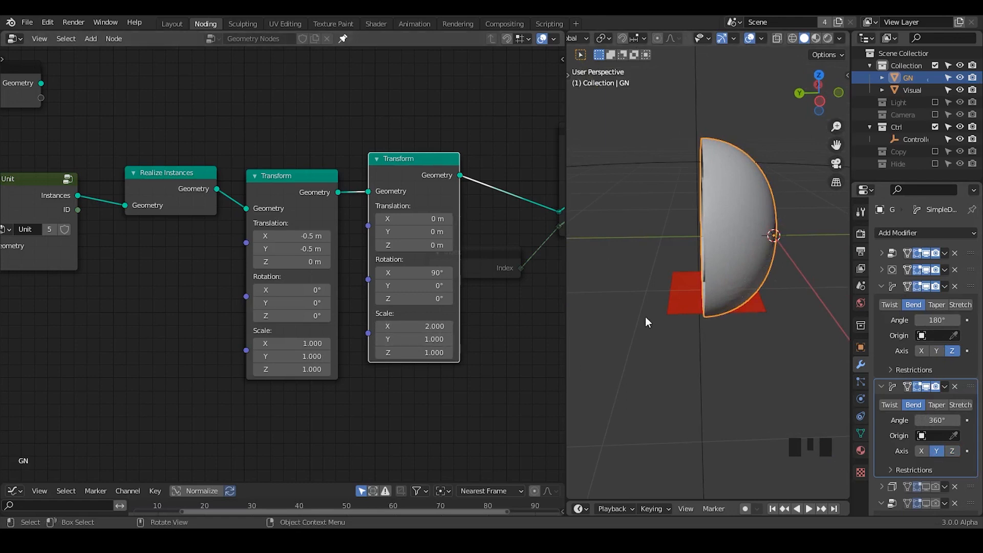
middle_click_drag(646, 316, 748, 290)
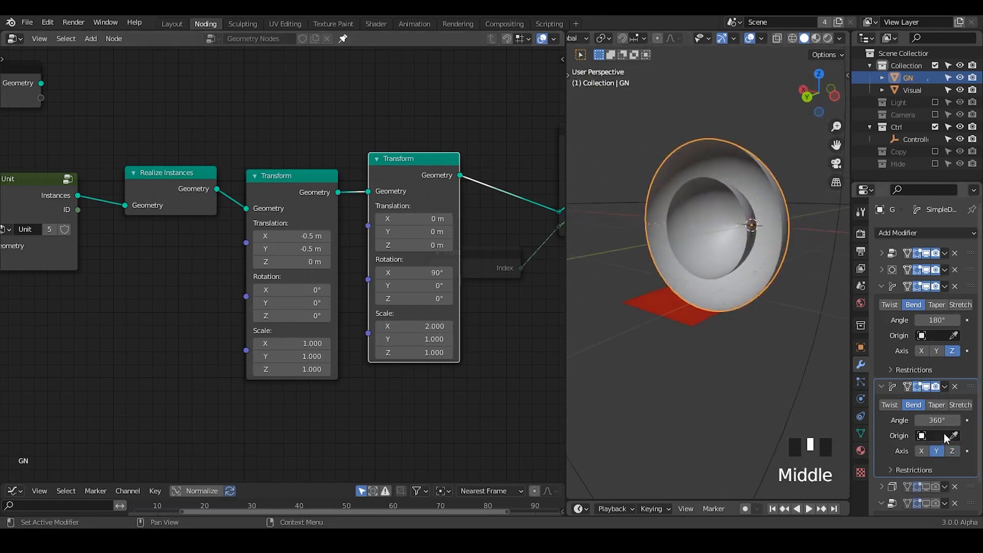
Try different bend angles on the duplicated Simple Deform modifier and on the first one.
mouse_move(939, 417)
left_mouse_down()
mouse_move(919, 419)
mouse_move(942, 419)
left_mouse_up()
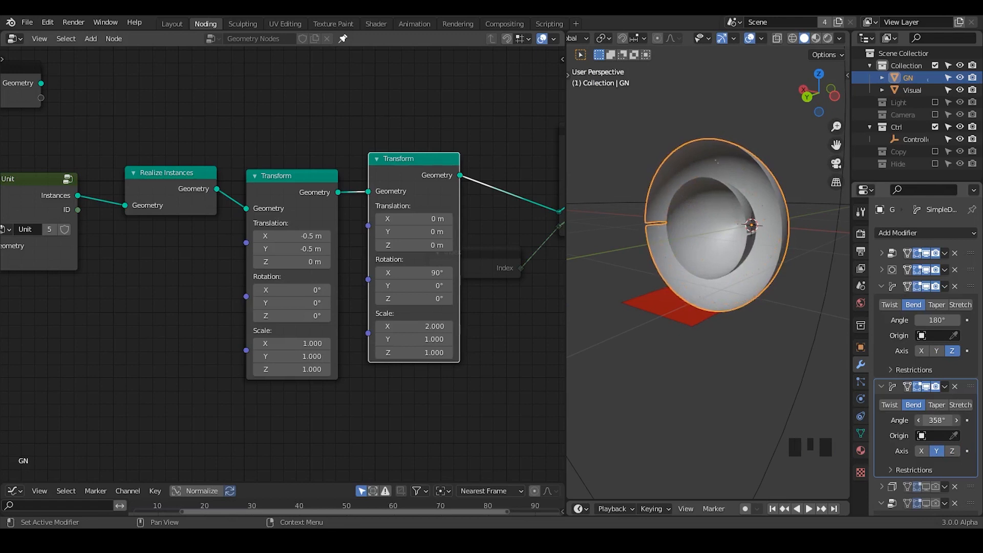
left_click_drag(932, 319, 948, 319)
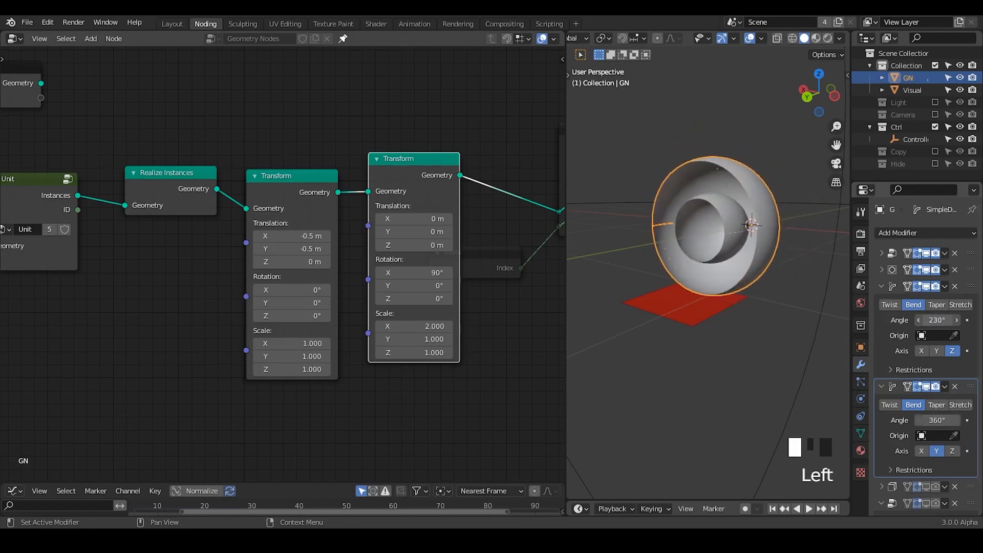
Set the bend angle to 360° on the first Simple Deform modifier and to 180° on the second.
left_click(933, 318)
type("360")
key("Return")
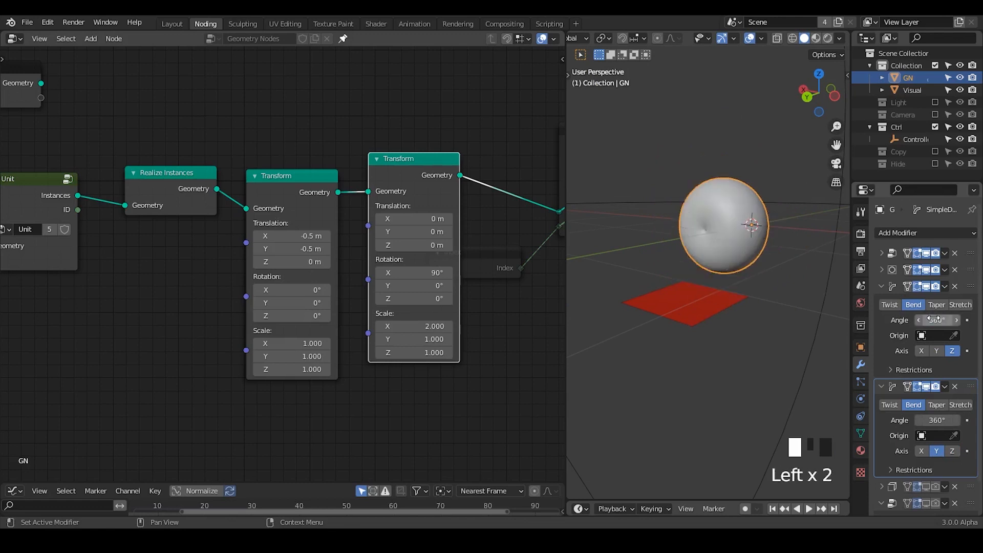
left_click(941, 420)
type("180")
key("Return")
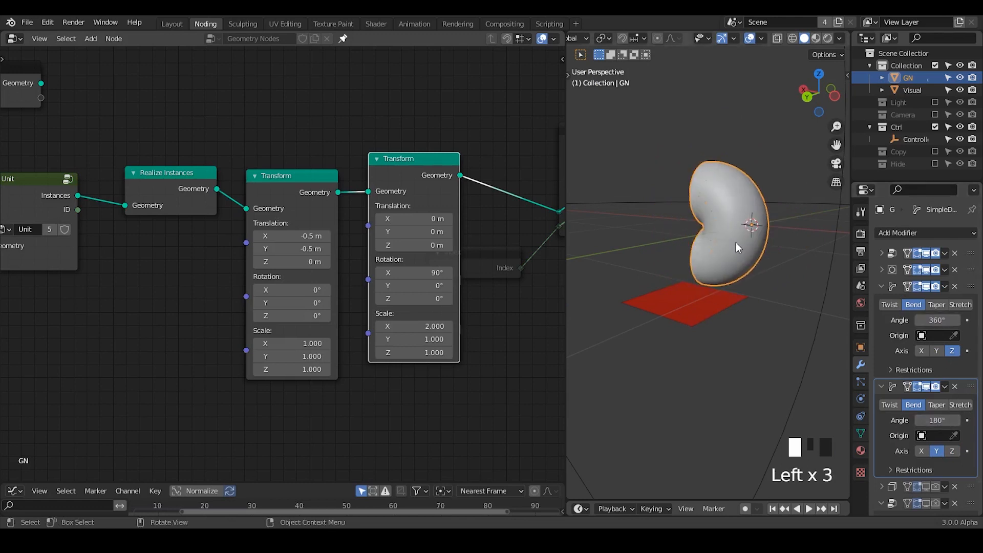
middle_click_drag(736, 242, 780, 246)
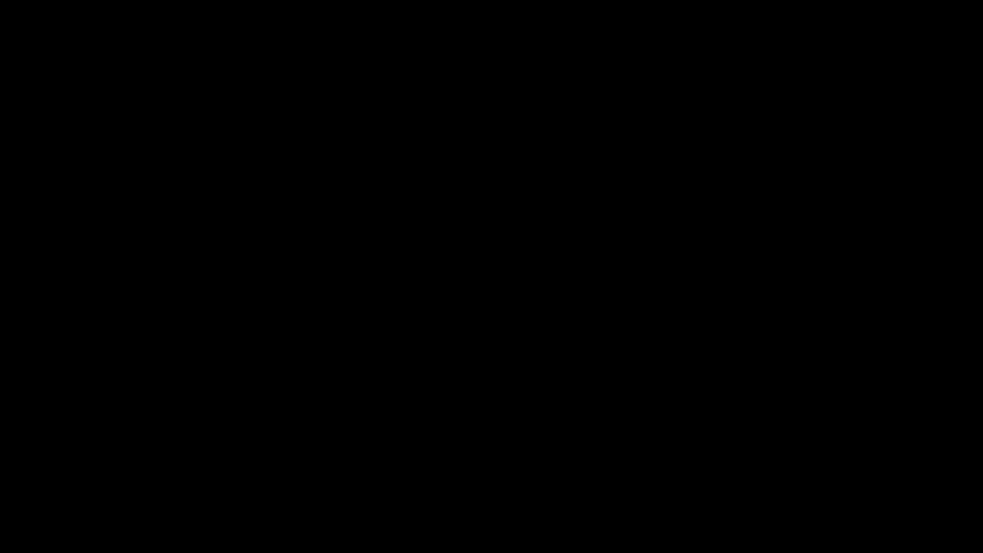